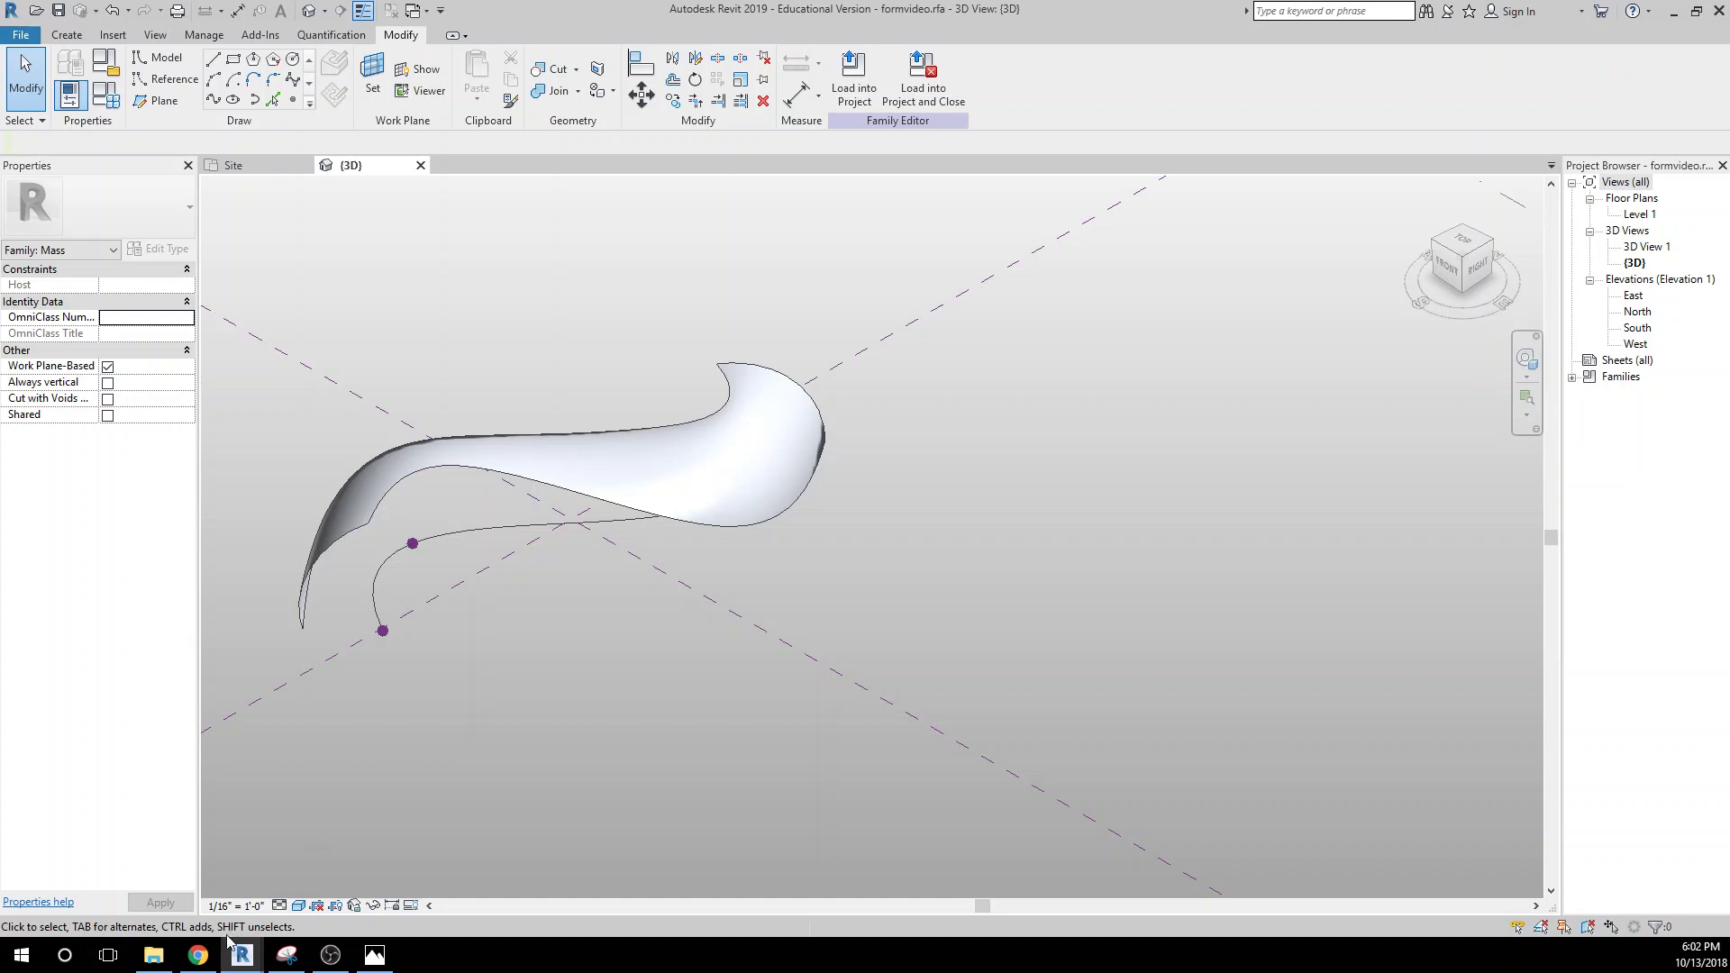
Step: Open the reference screenshot CaptureStructure.png in Photos over the Revit mass model
mouse_move(235, 958)
click(374, 955)
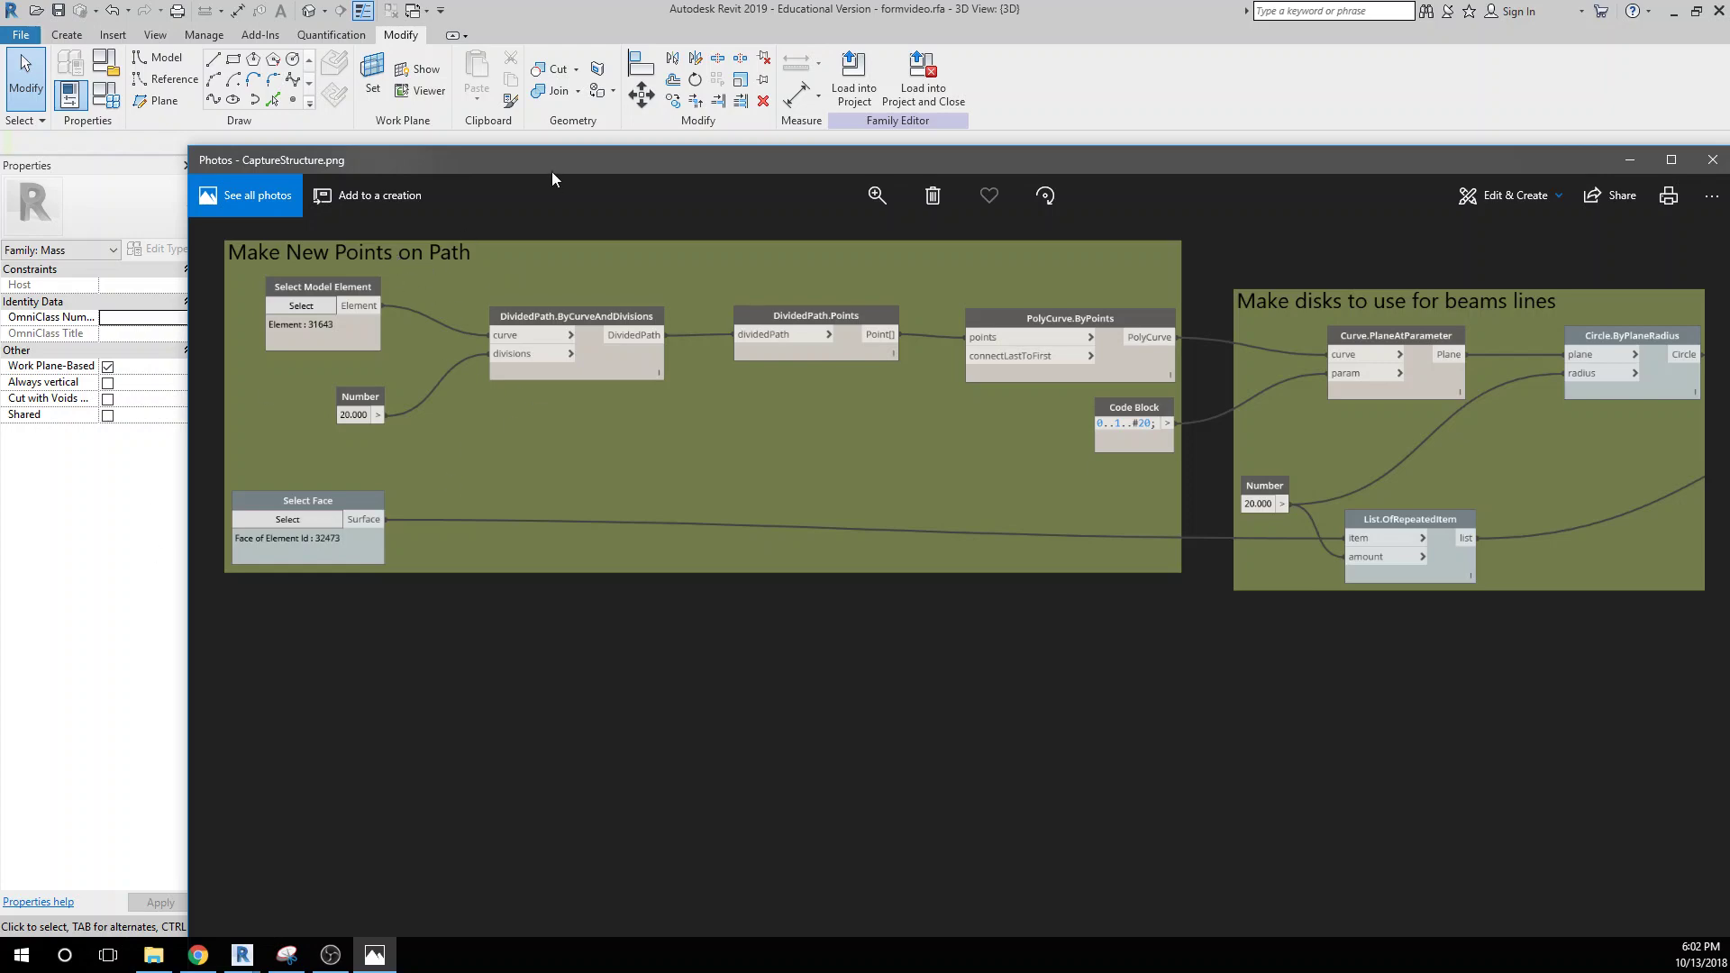
Step: Move the graph image aside to compare it with the mass, then restore it and minimise it
drag(537, 164, 948, 639)
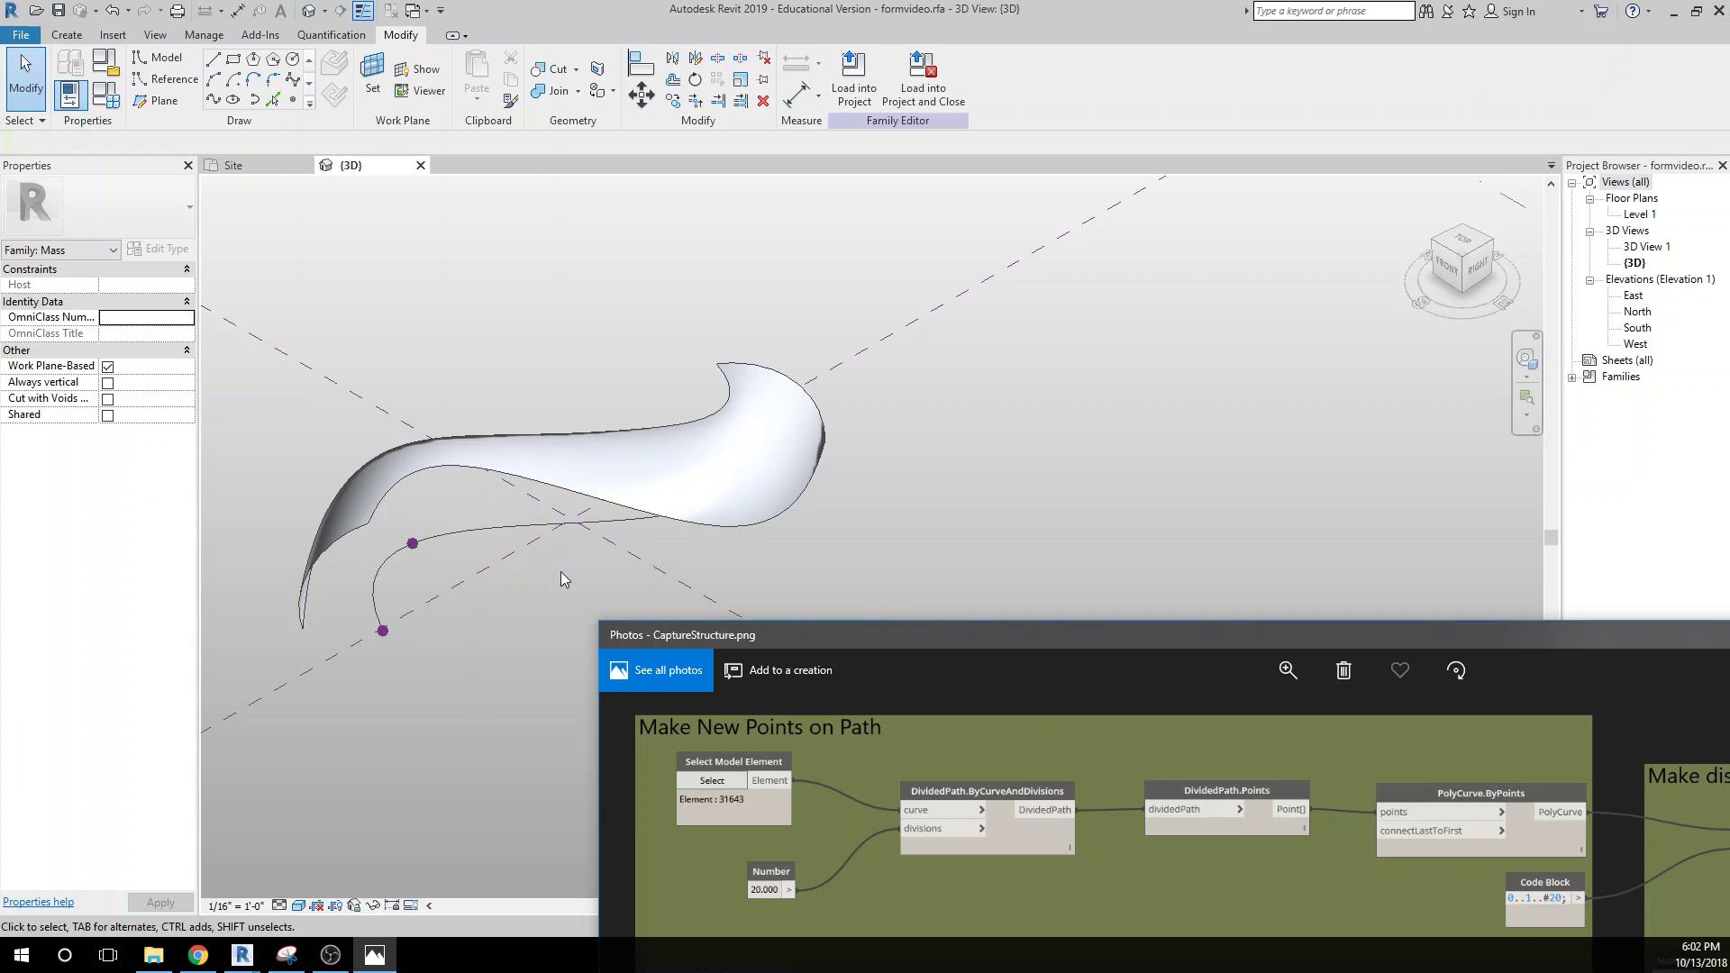
drag(992, 630, 647, 150)
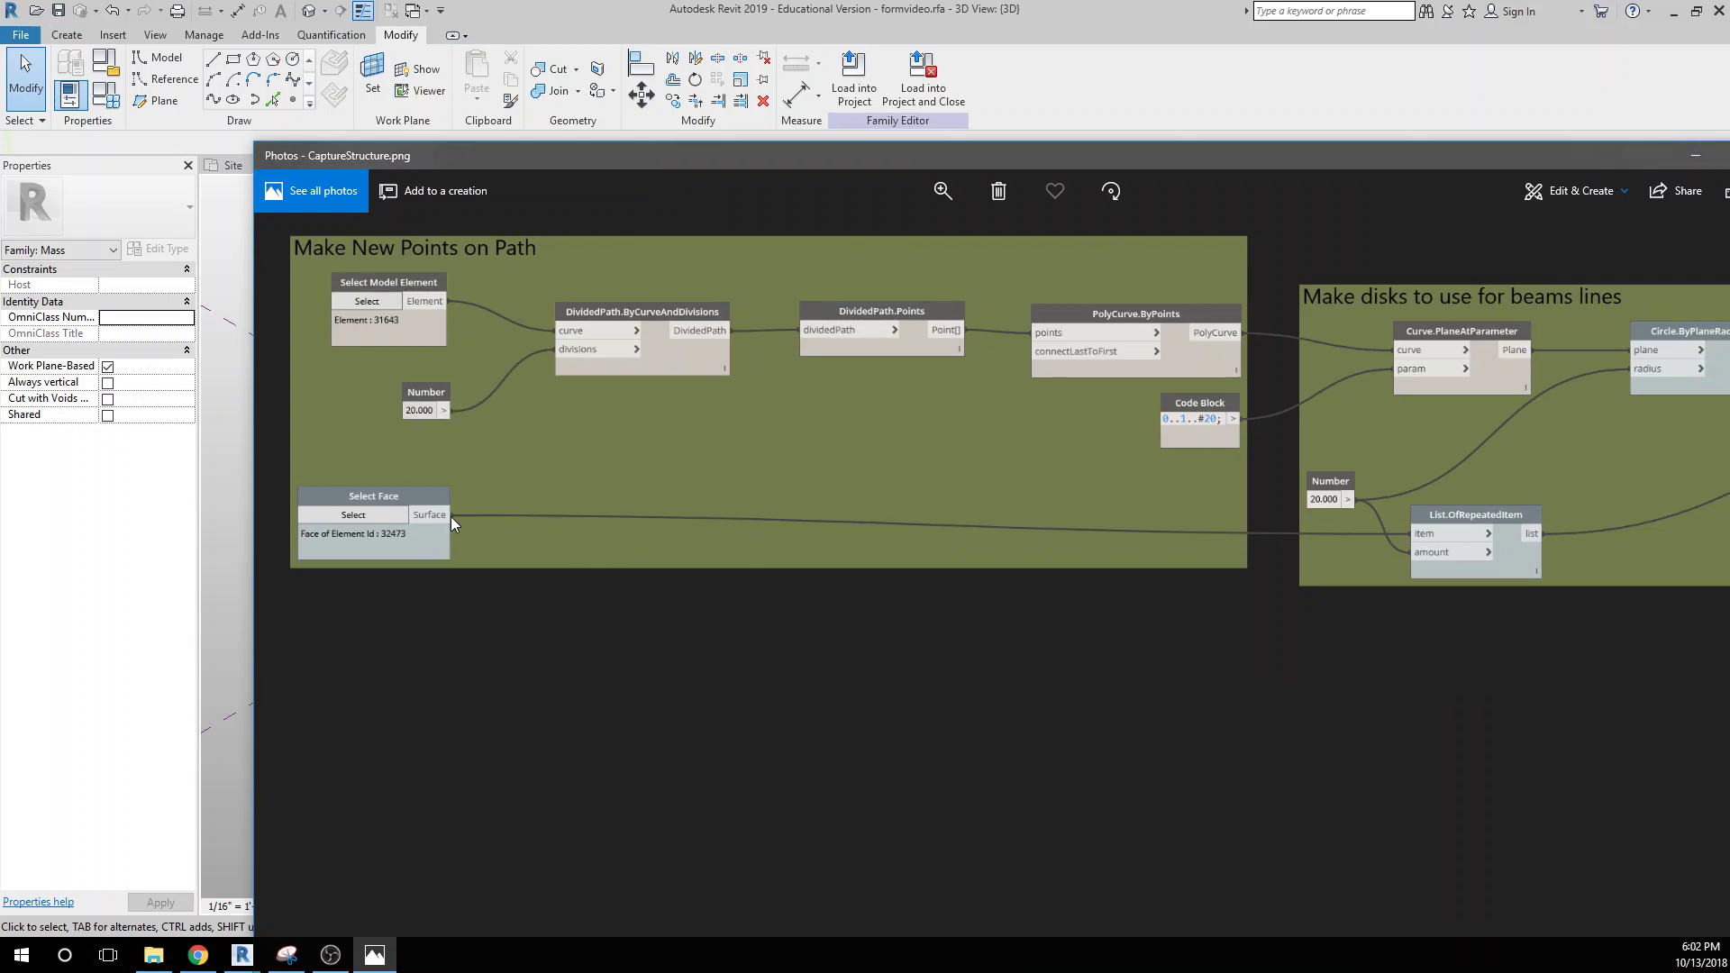
drag(634, 162, 651, 202)
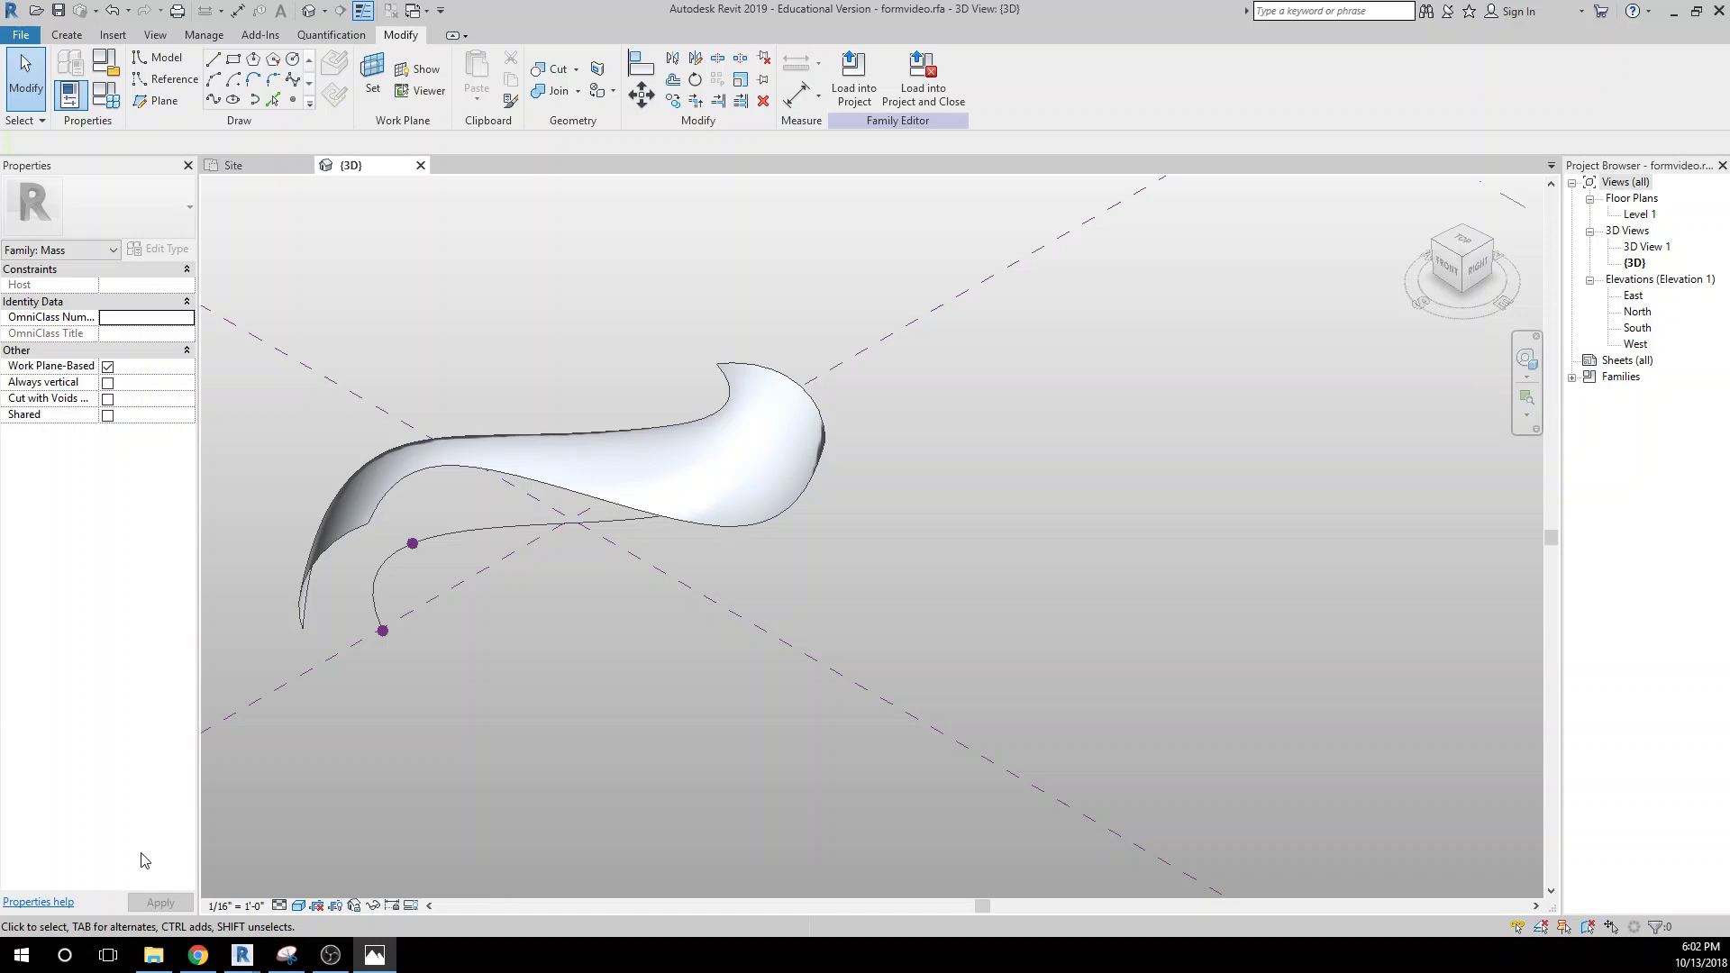
Step: In Dynamo, add Select Edges and Select Model Element nodes from the library search
mouse_move(241, 953)
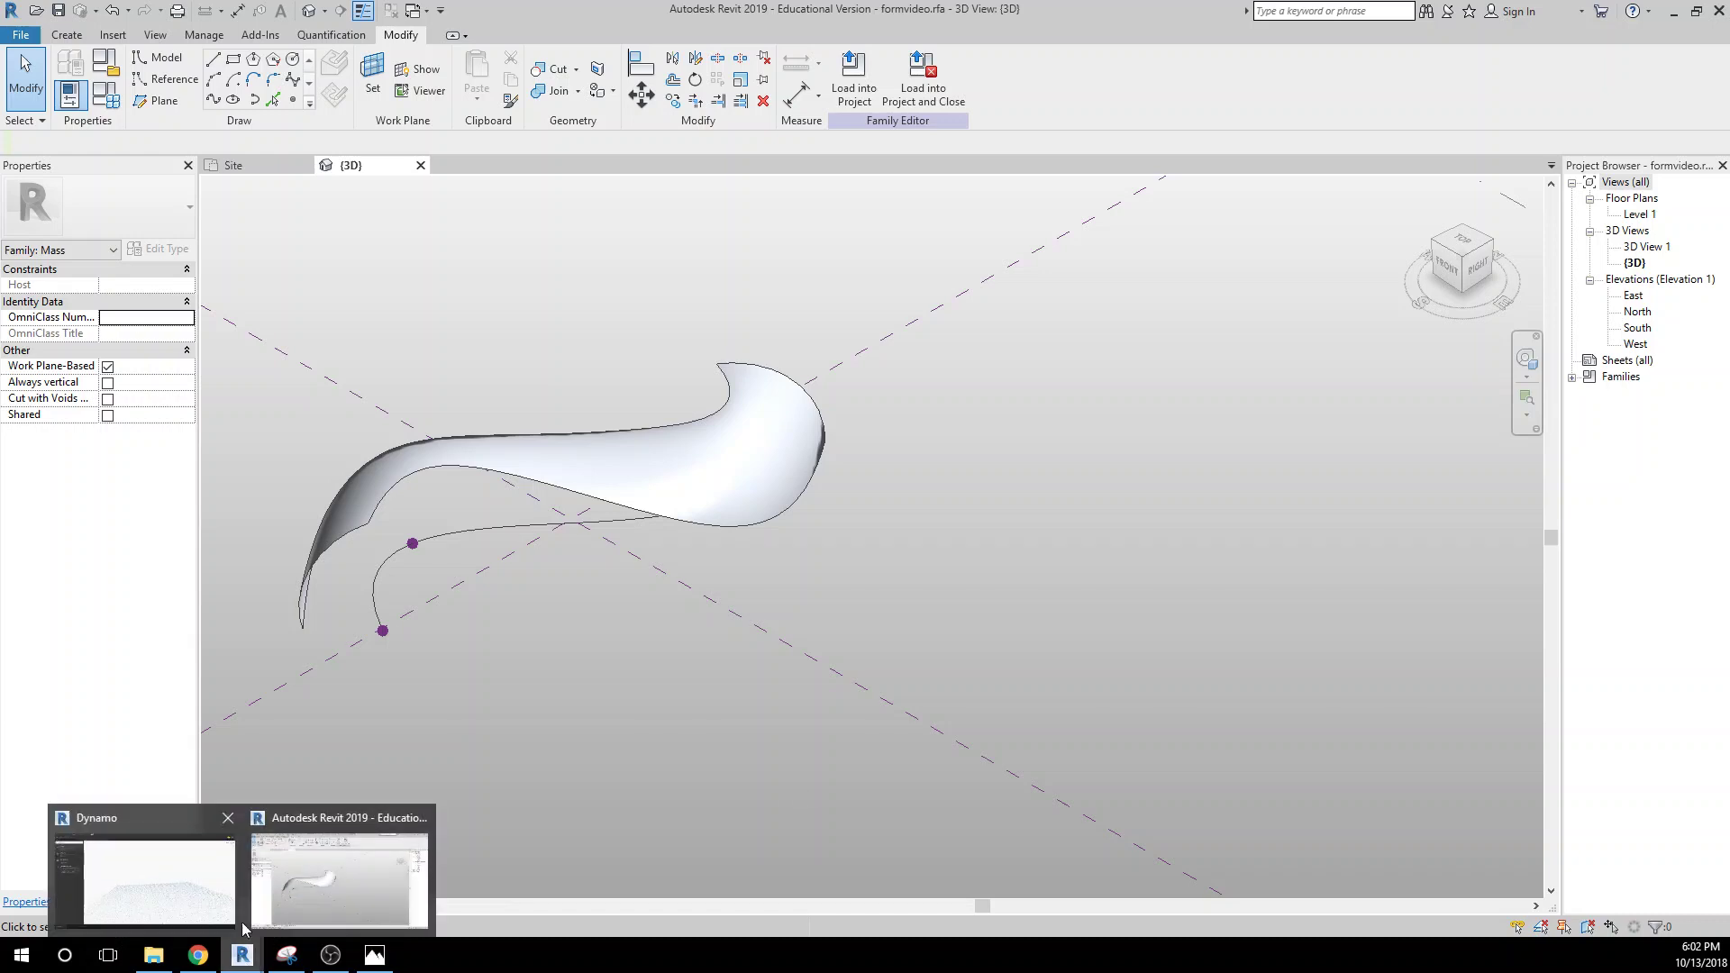
click(144, 892)
drag(134, 109, 2, 117)
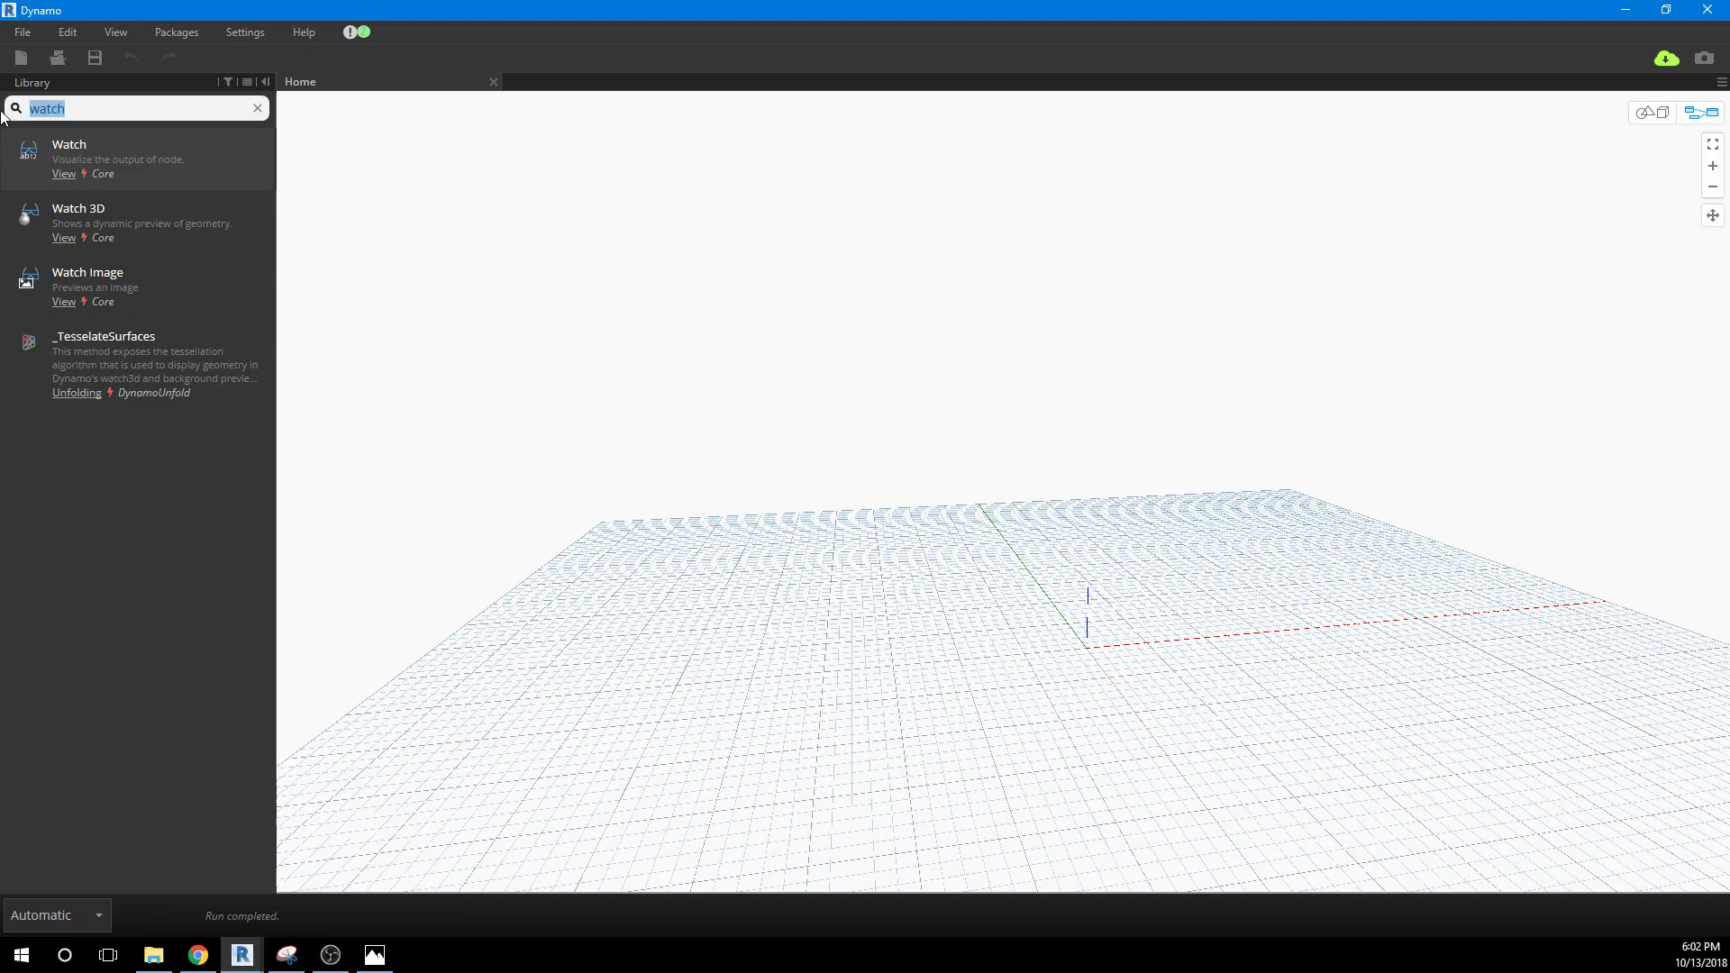
text(Select)
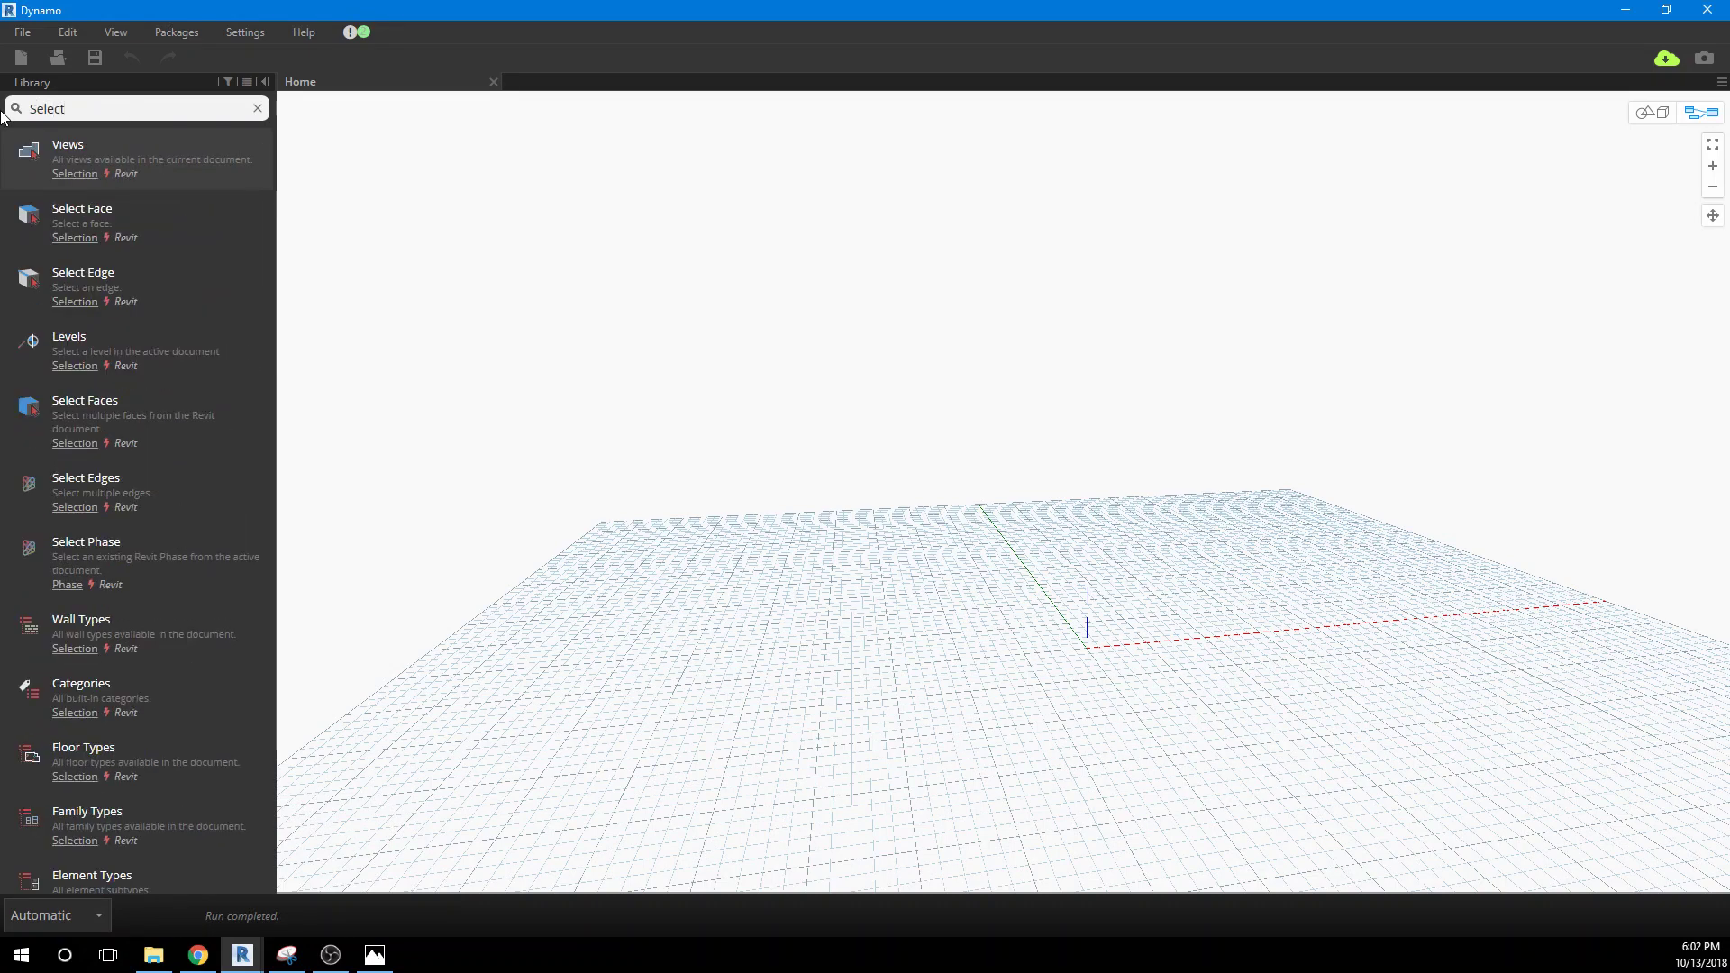
mouse_move(100, 473)
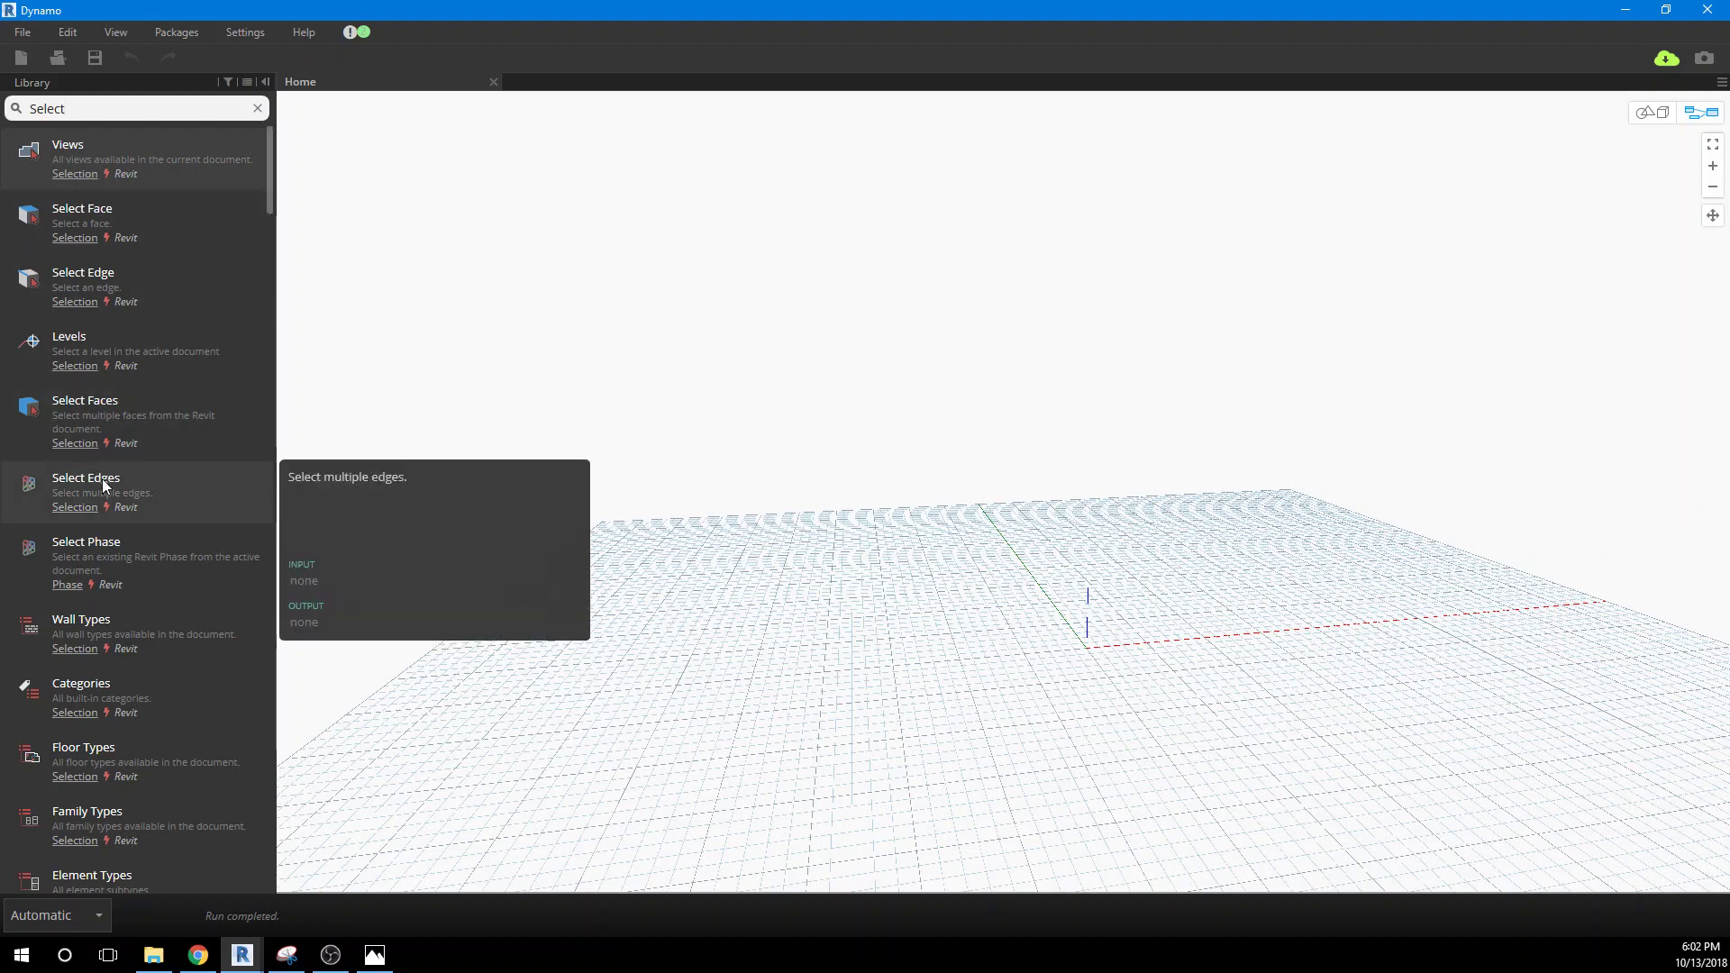
click(104, 485)
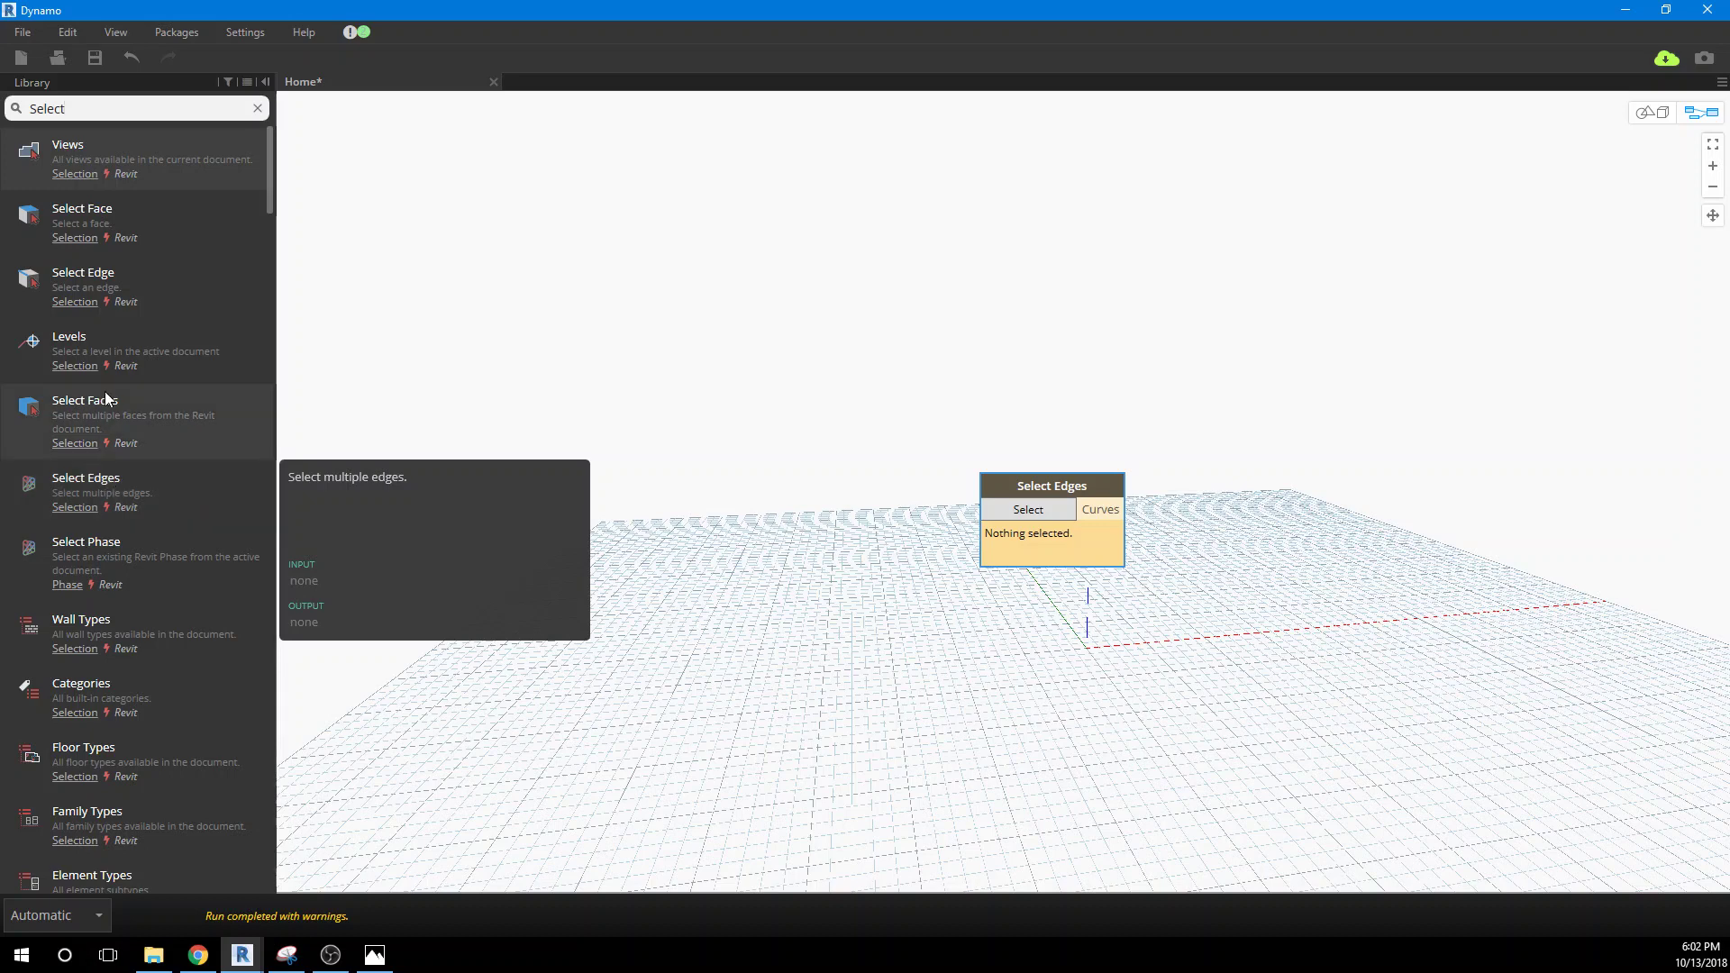
click(100, 106)
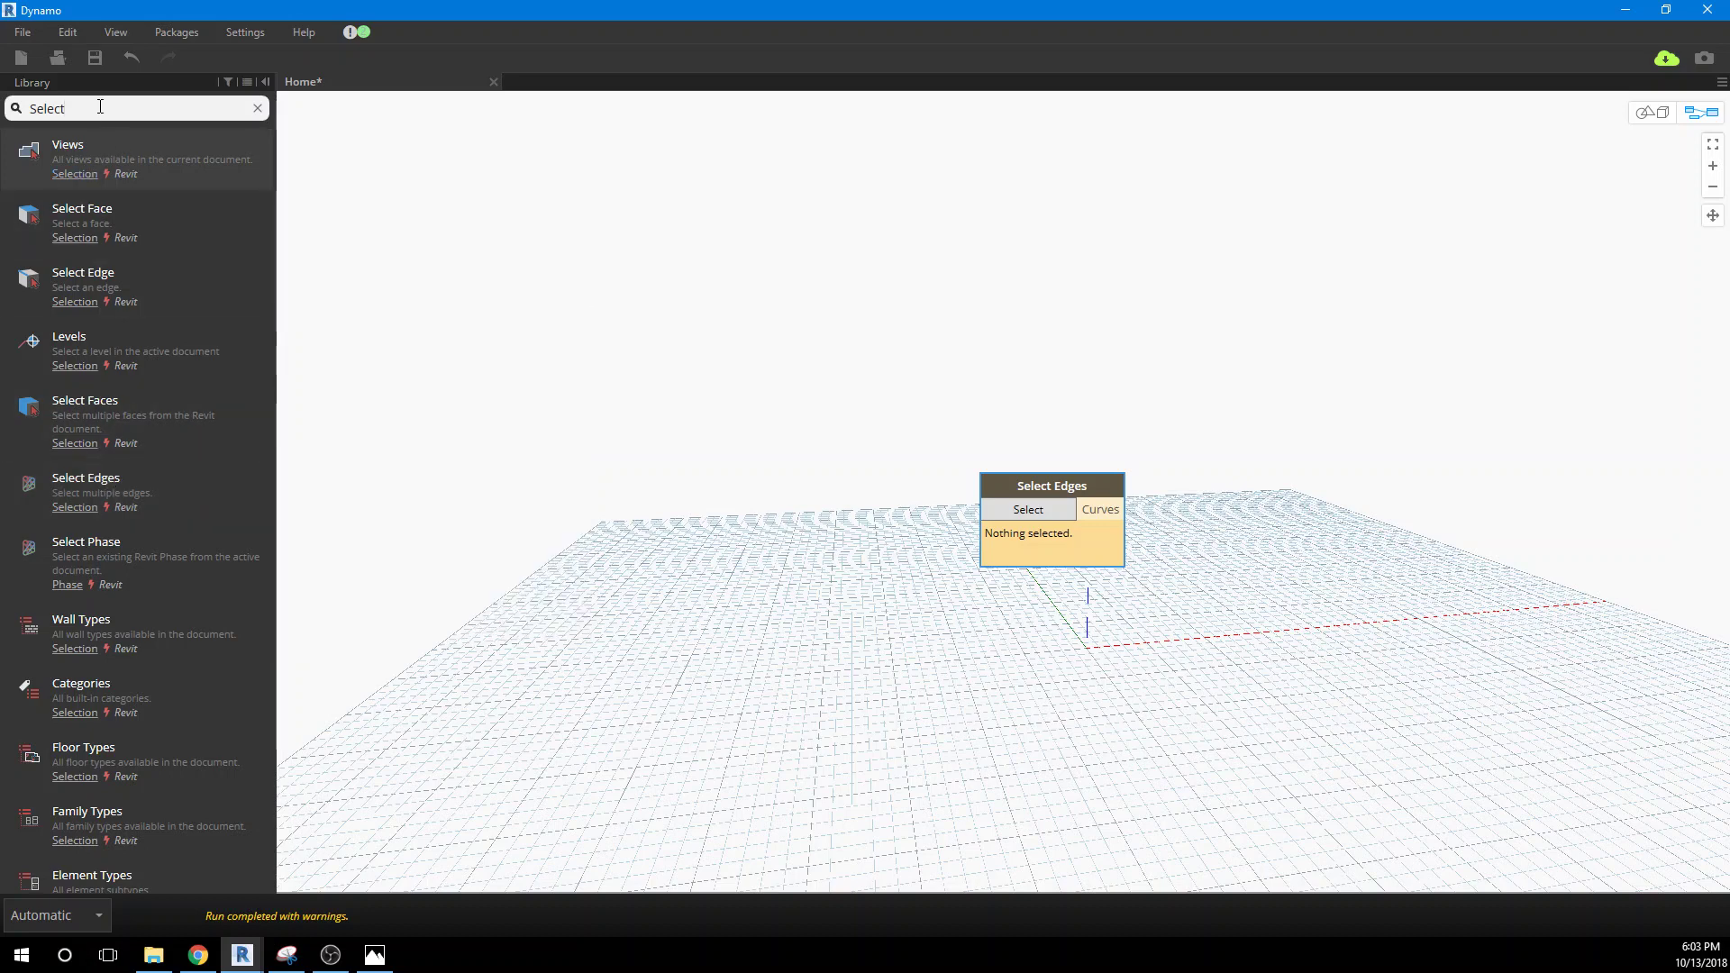
text(Model)
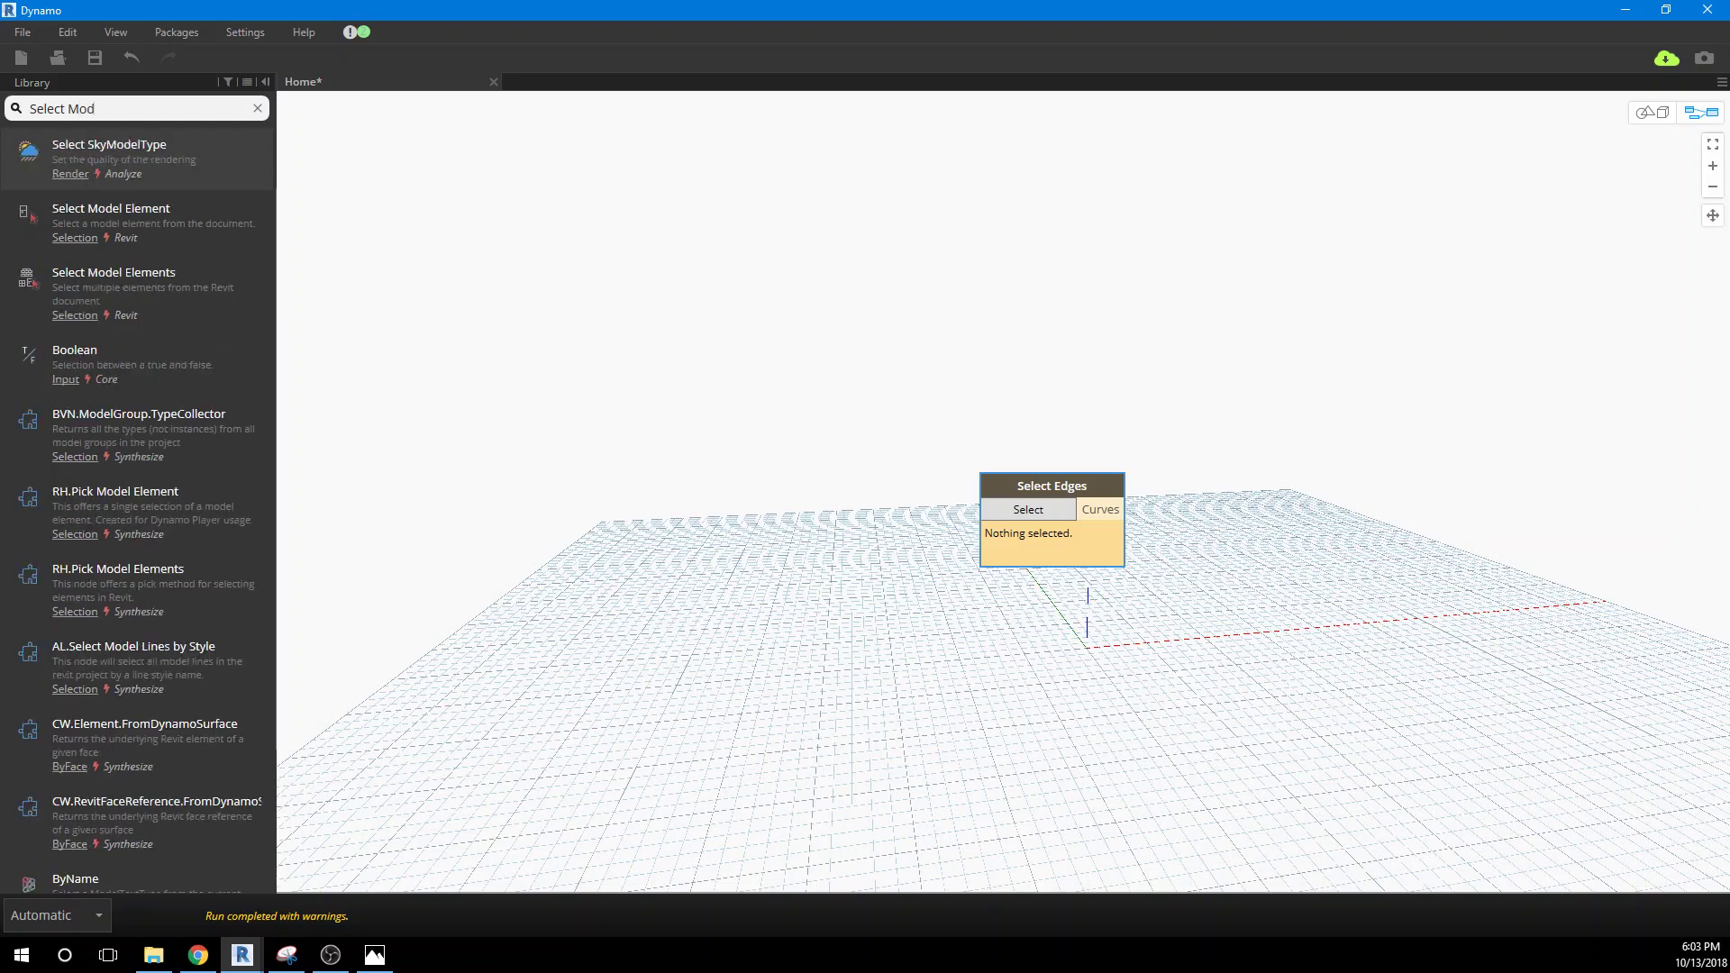
click(115, 202)
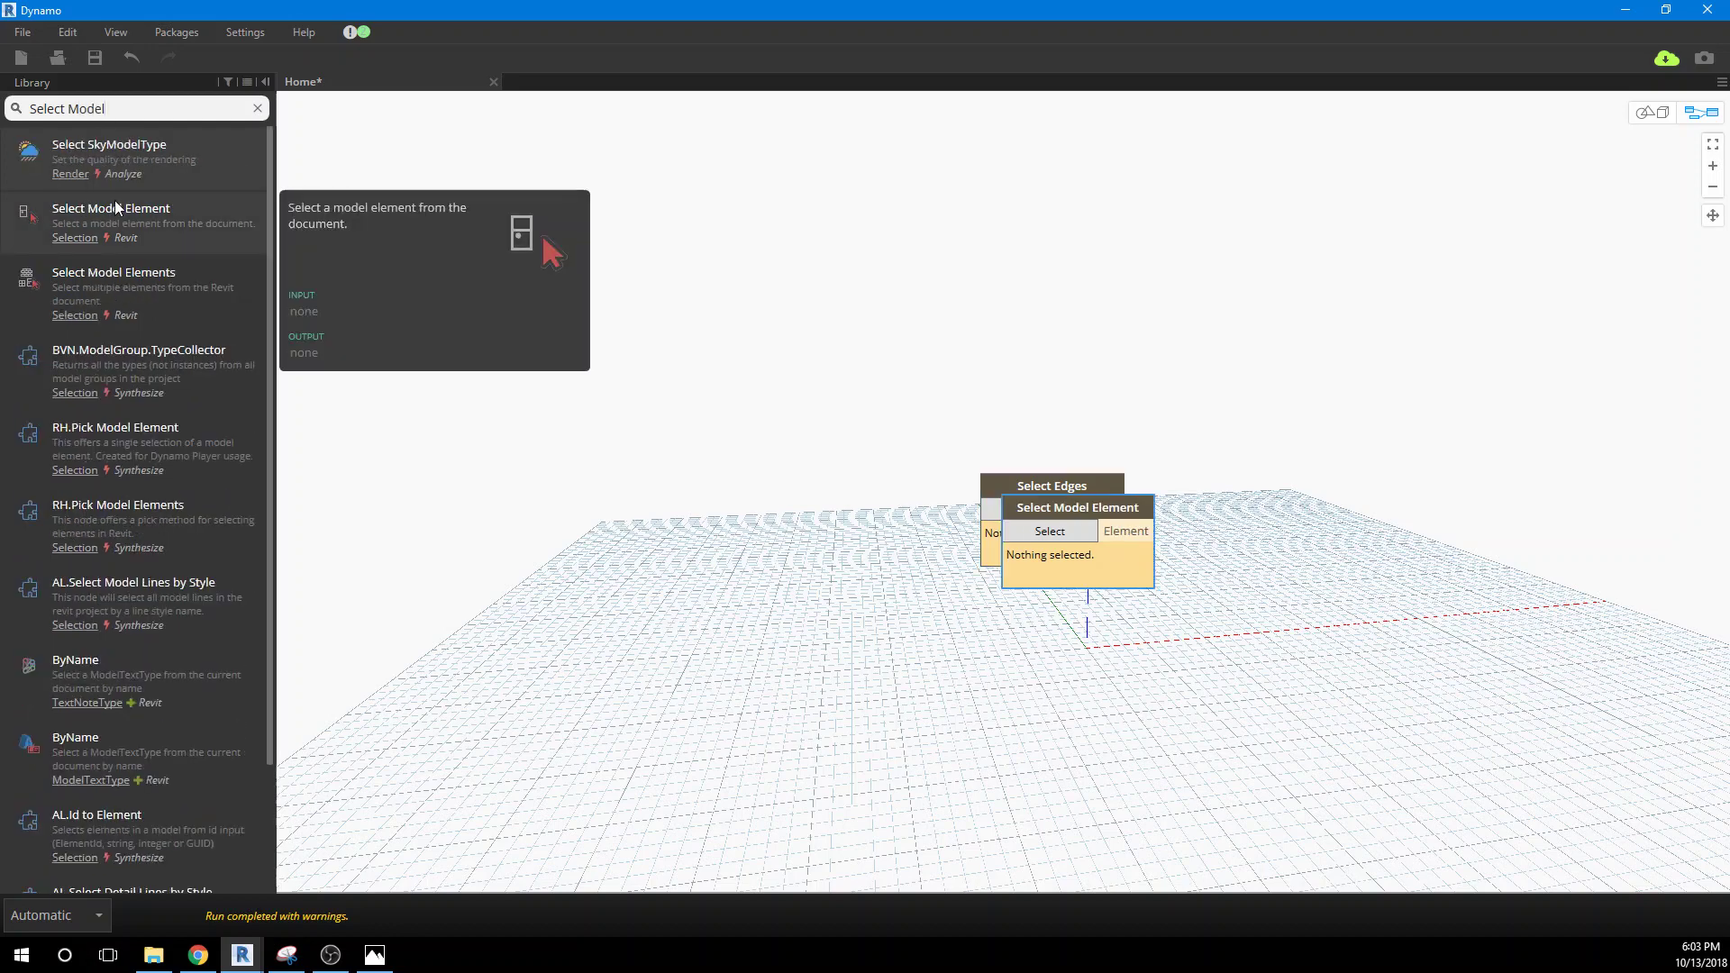
Step: Delete the stray Select Edges node and place a Select Face node below Select Model Element
drag(1042, 504, 697, 281)
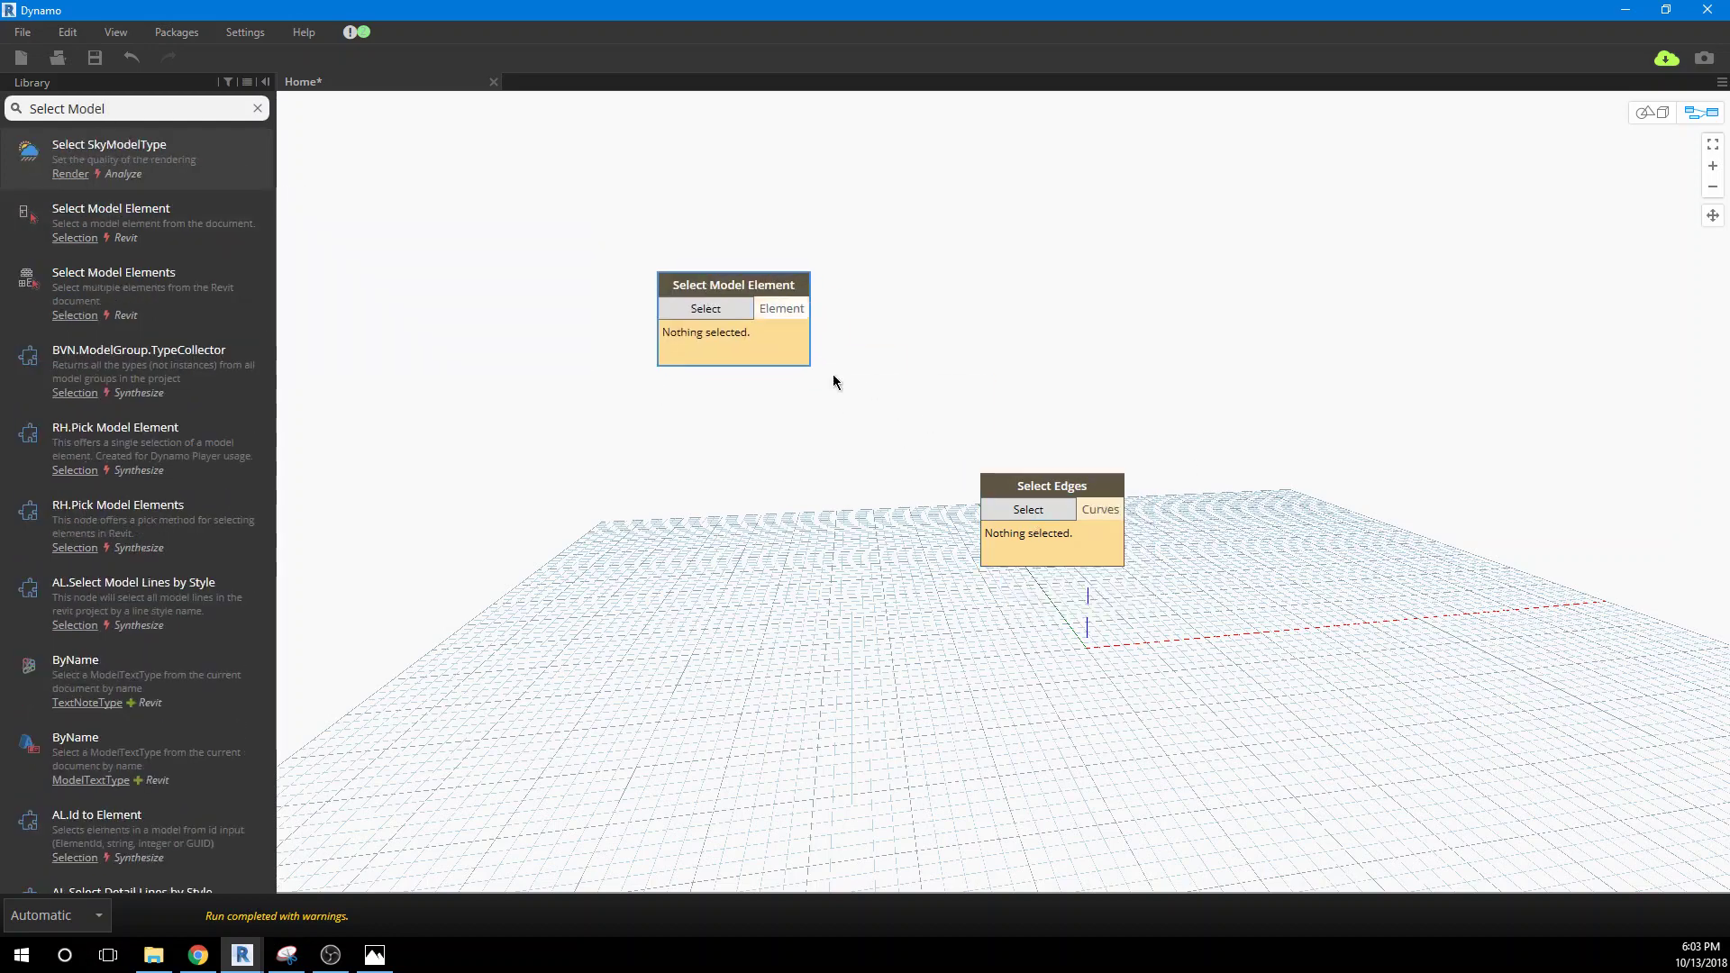
click(992, 492)
mouse_move(991, 490)
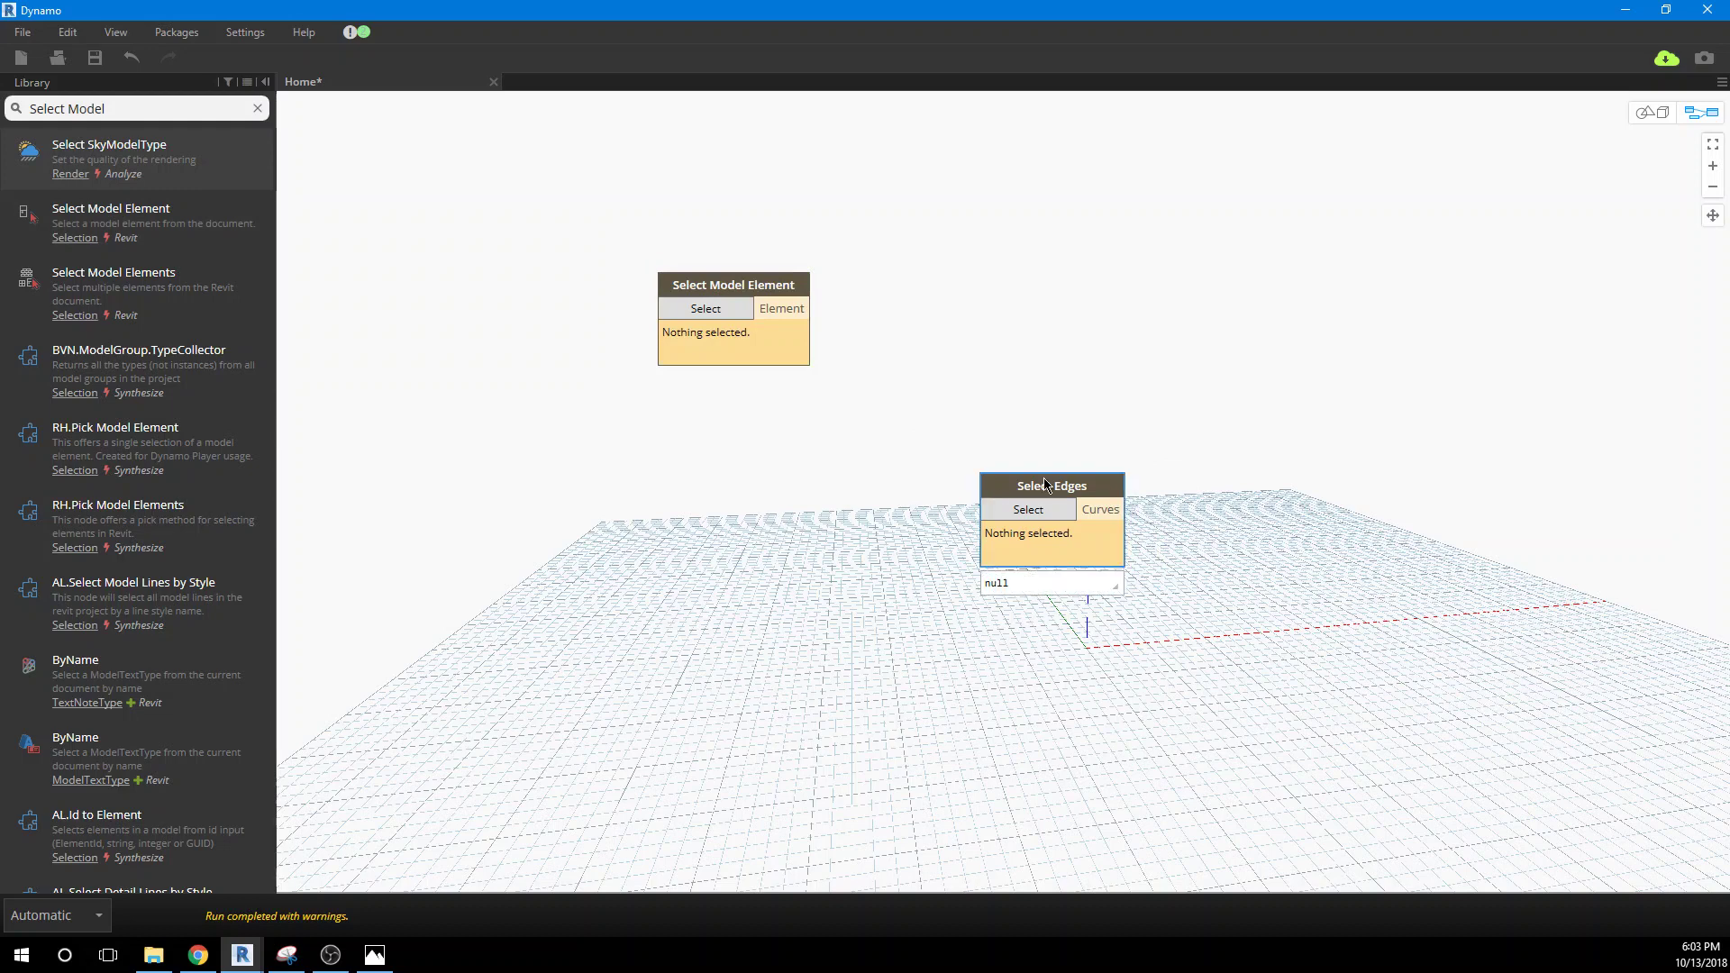
key(Delete)
drag(757, 293, 601, 271)
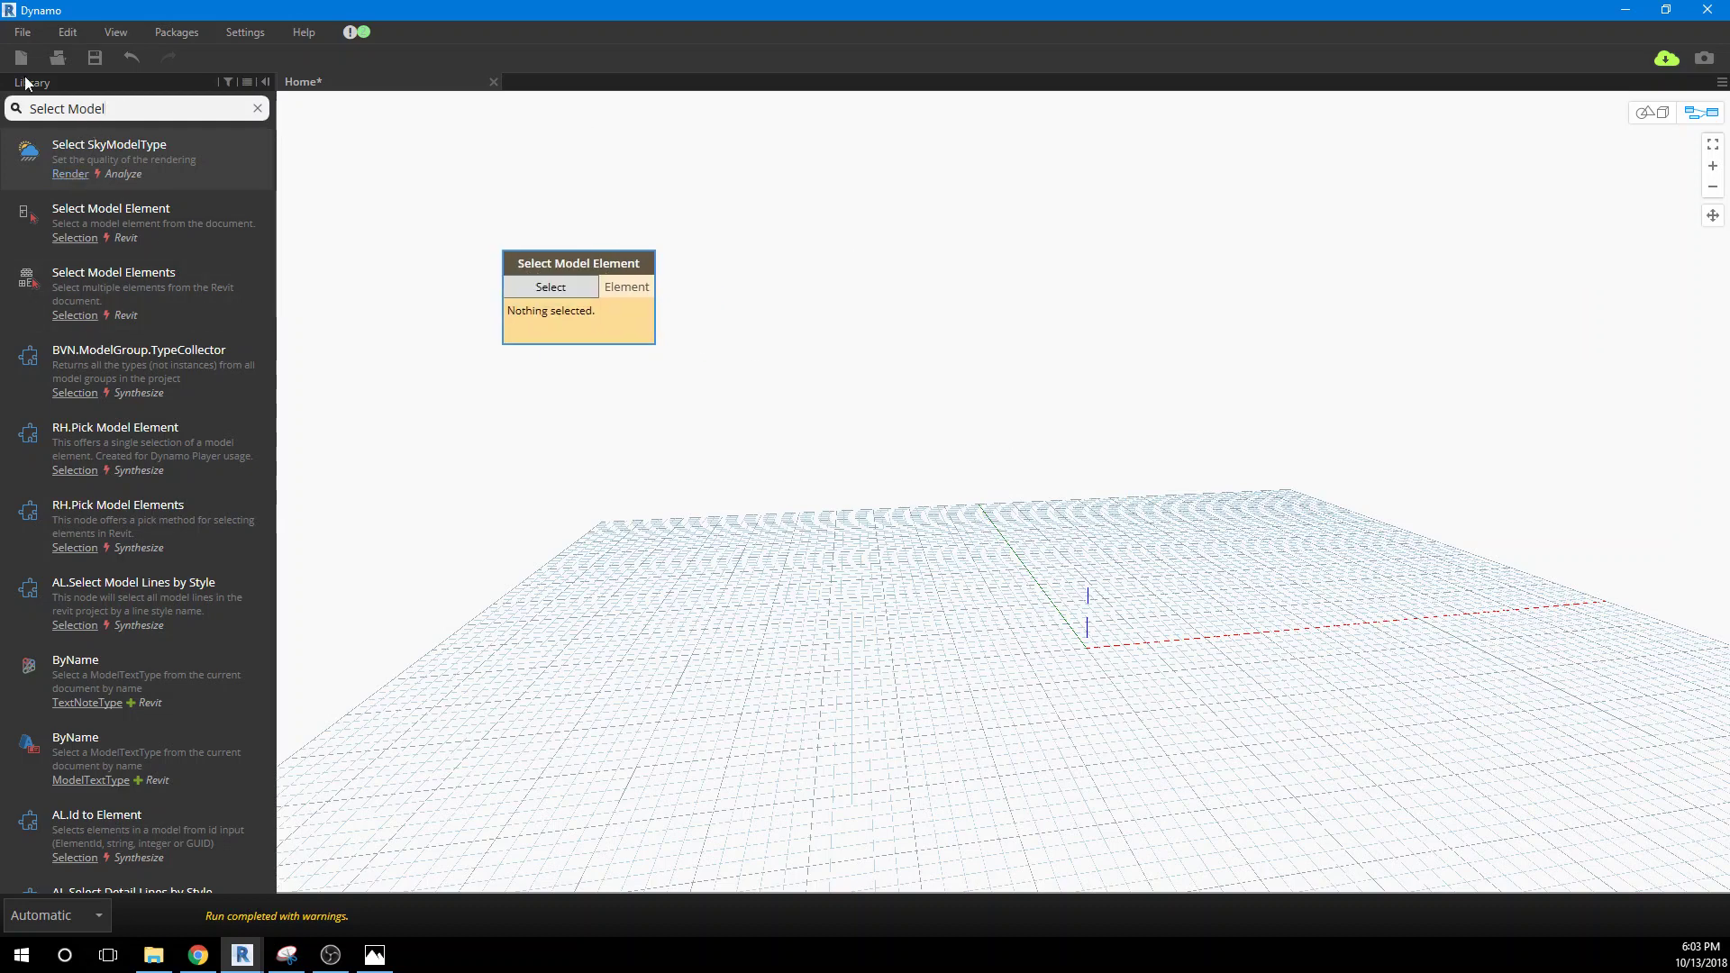
key(ctrl+a)
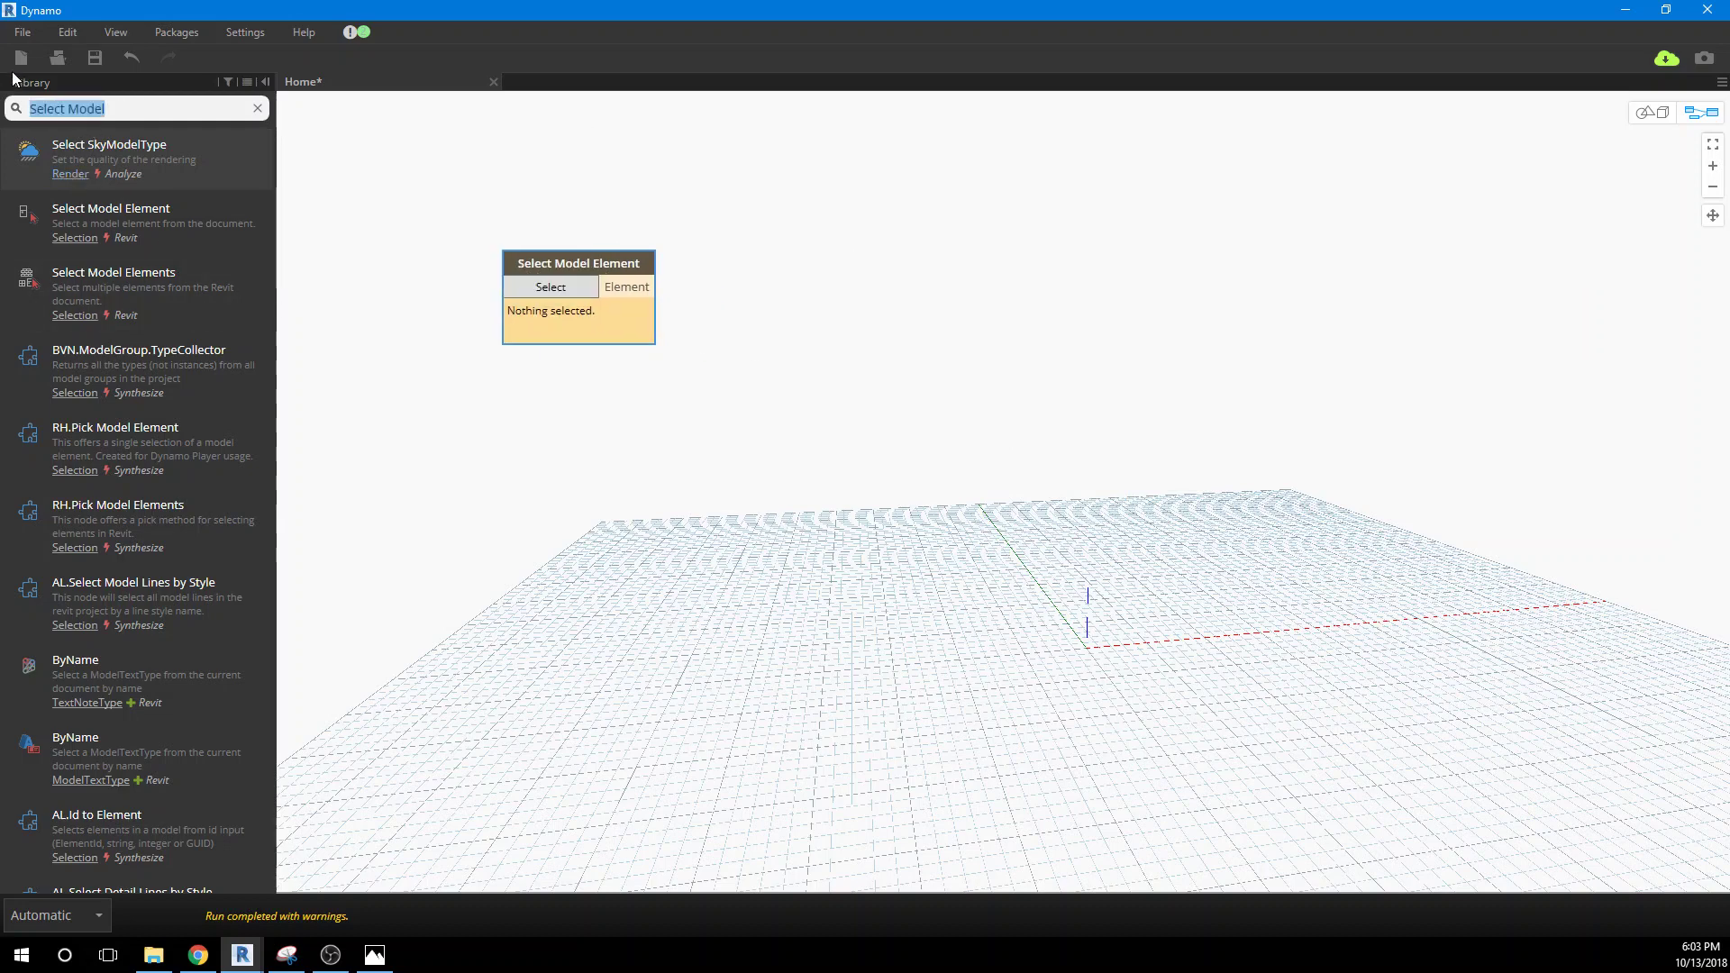
text(Select)
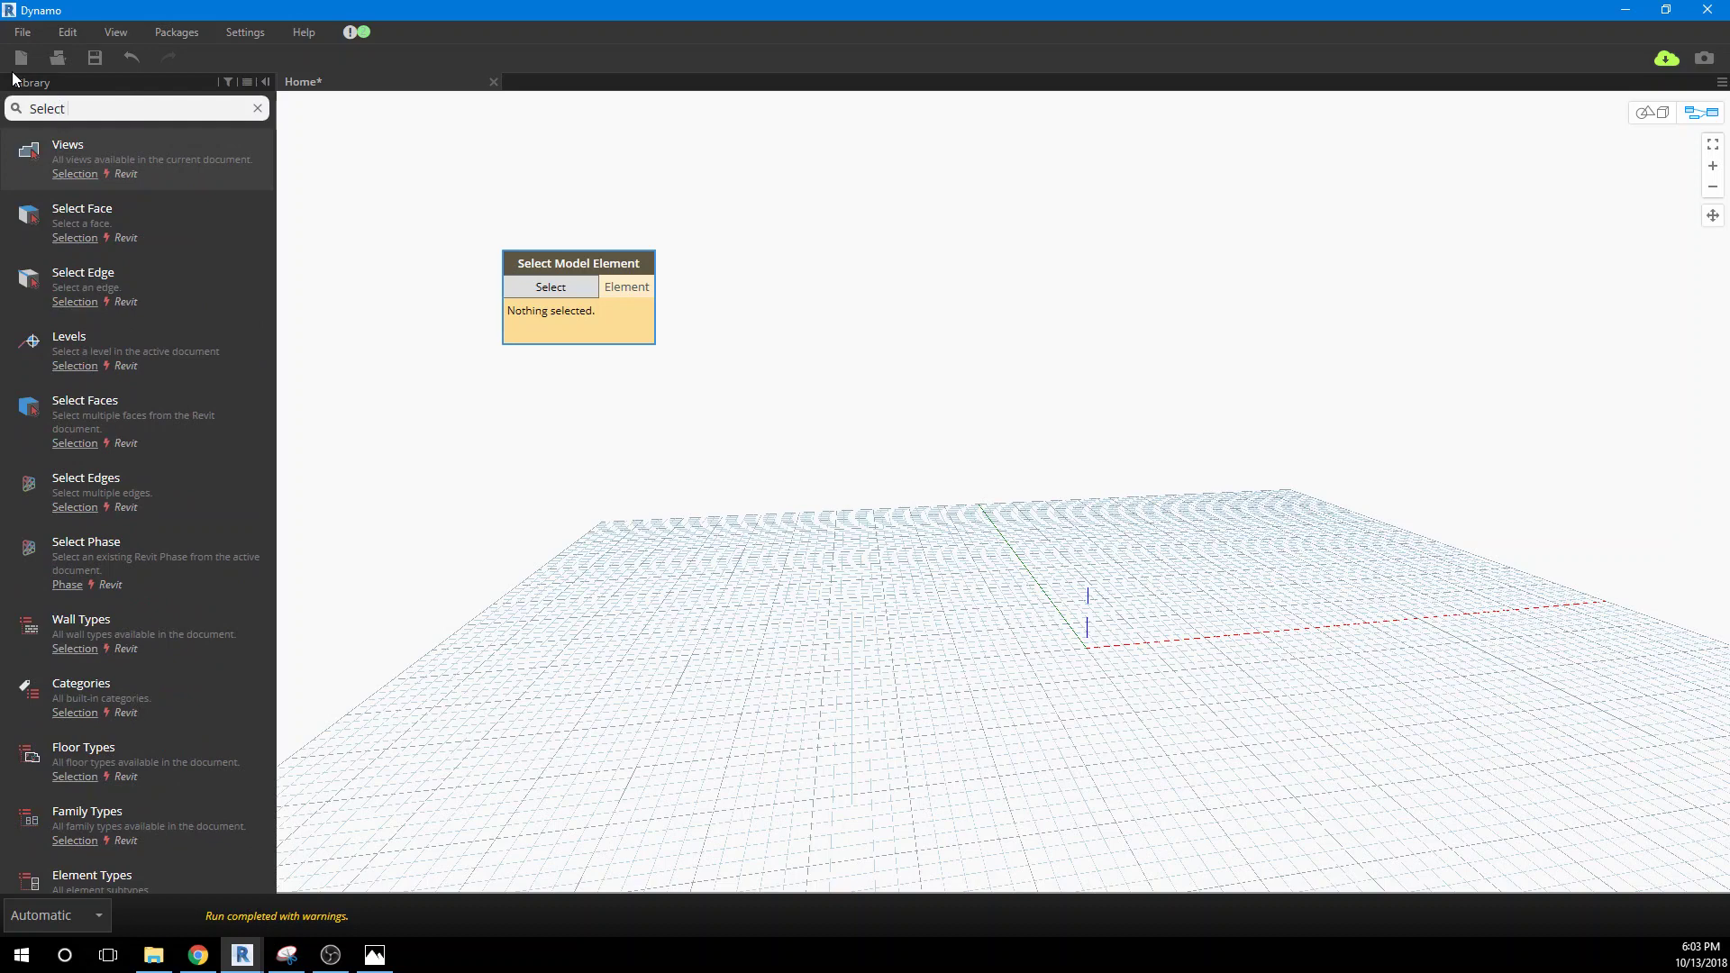
text( Face)
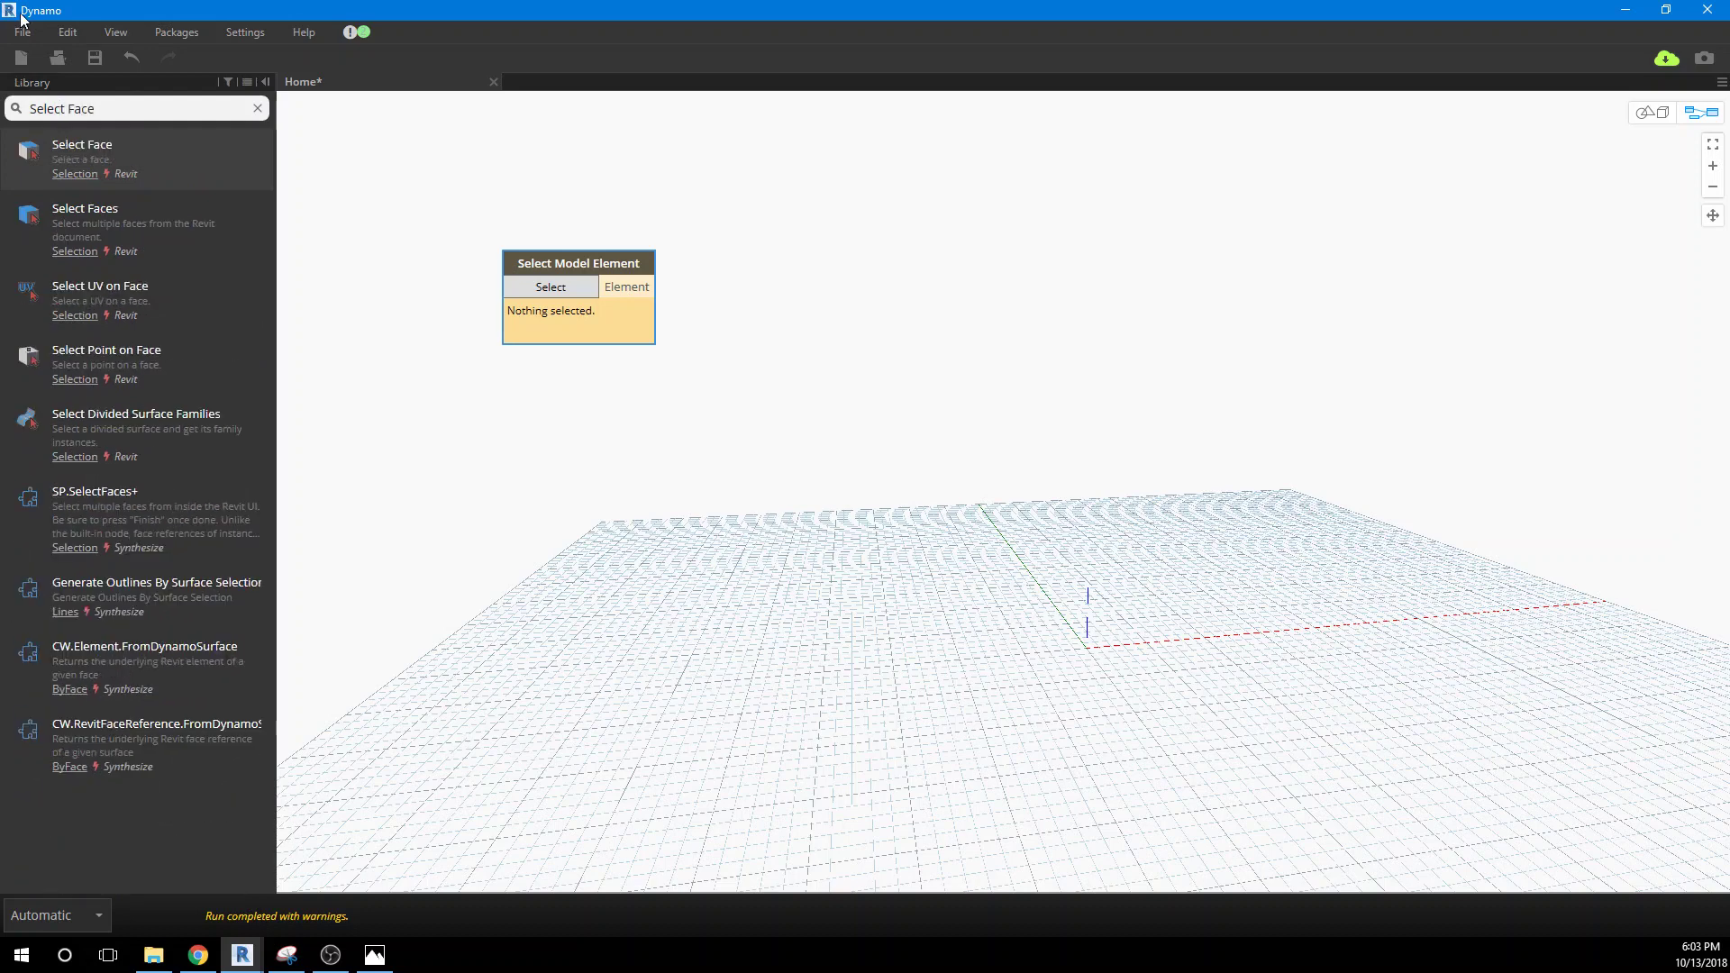
drag(88, 159, 527, 393)
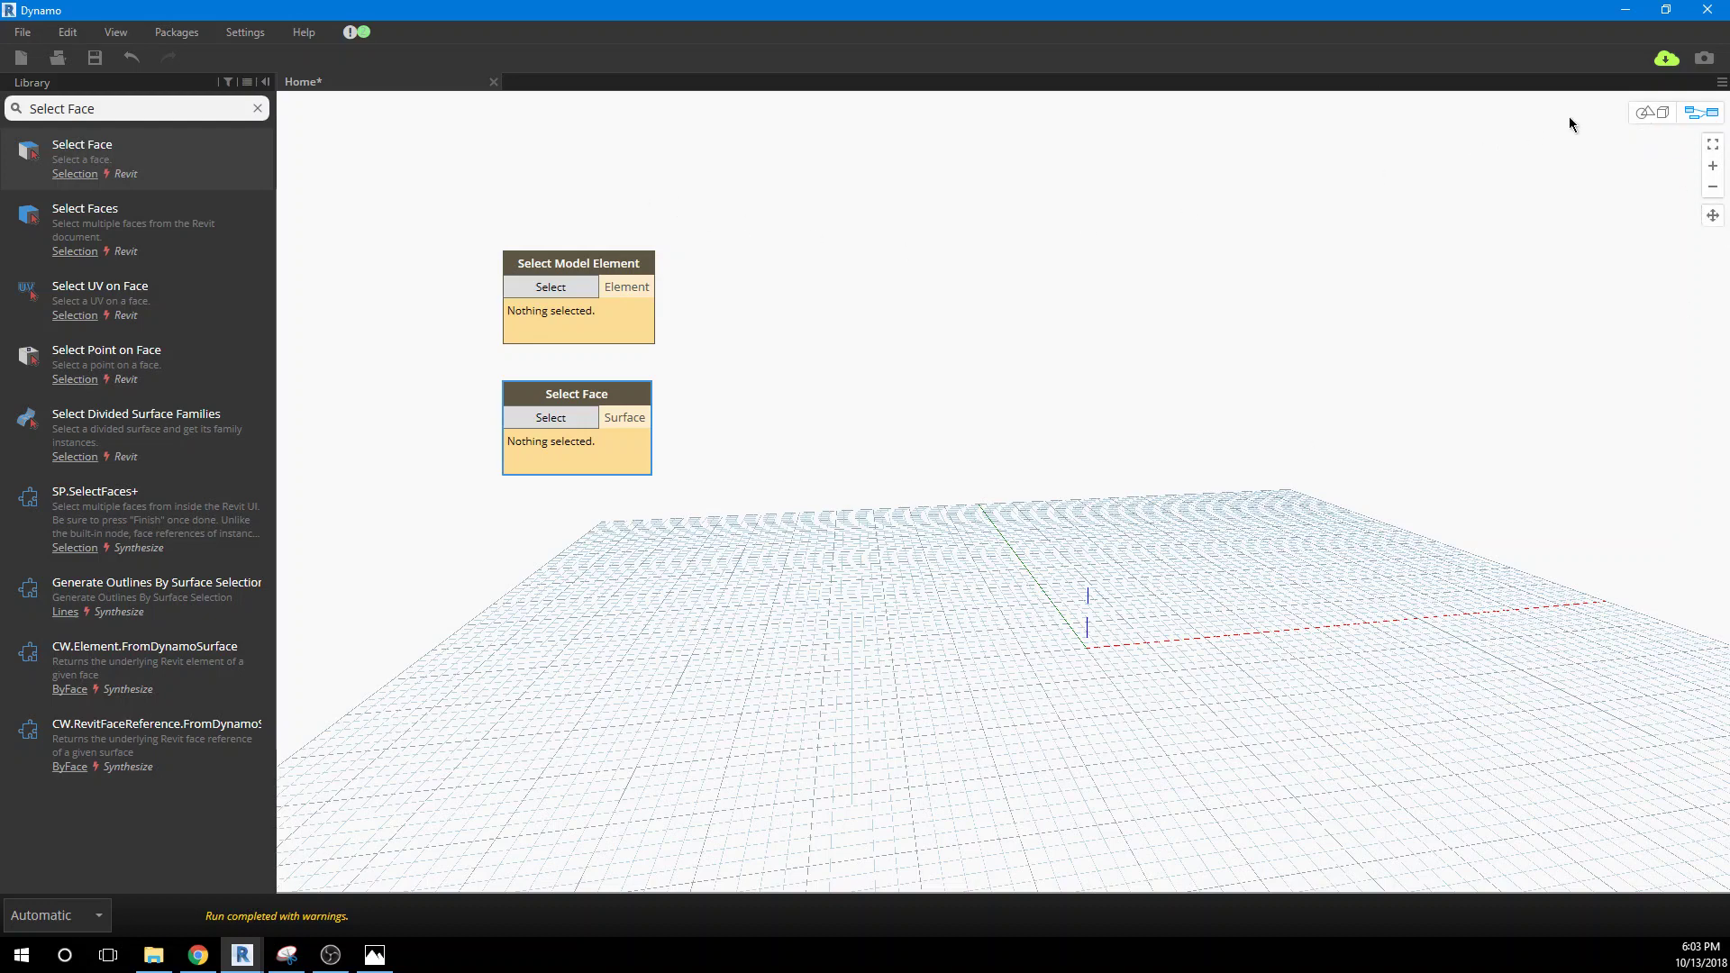
Step: Assign the curved path line (element 31643) to Select Model Element and the mass face (element 32473) to Select Face
click(552, 287)
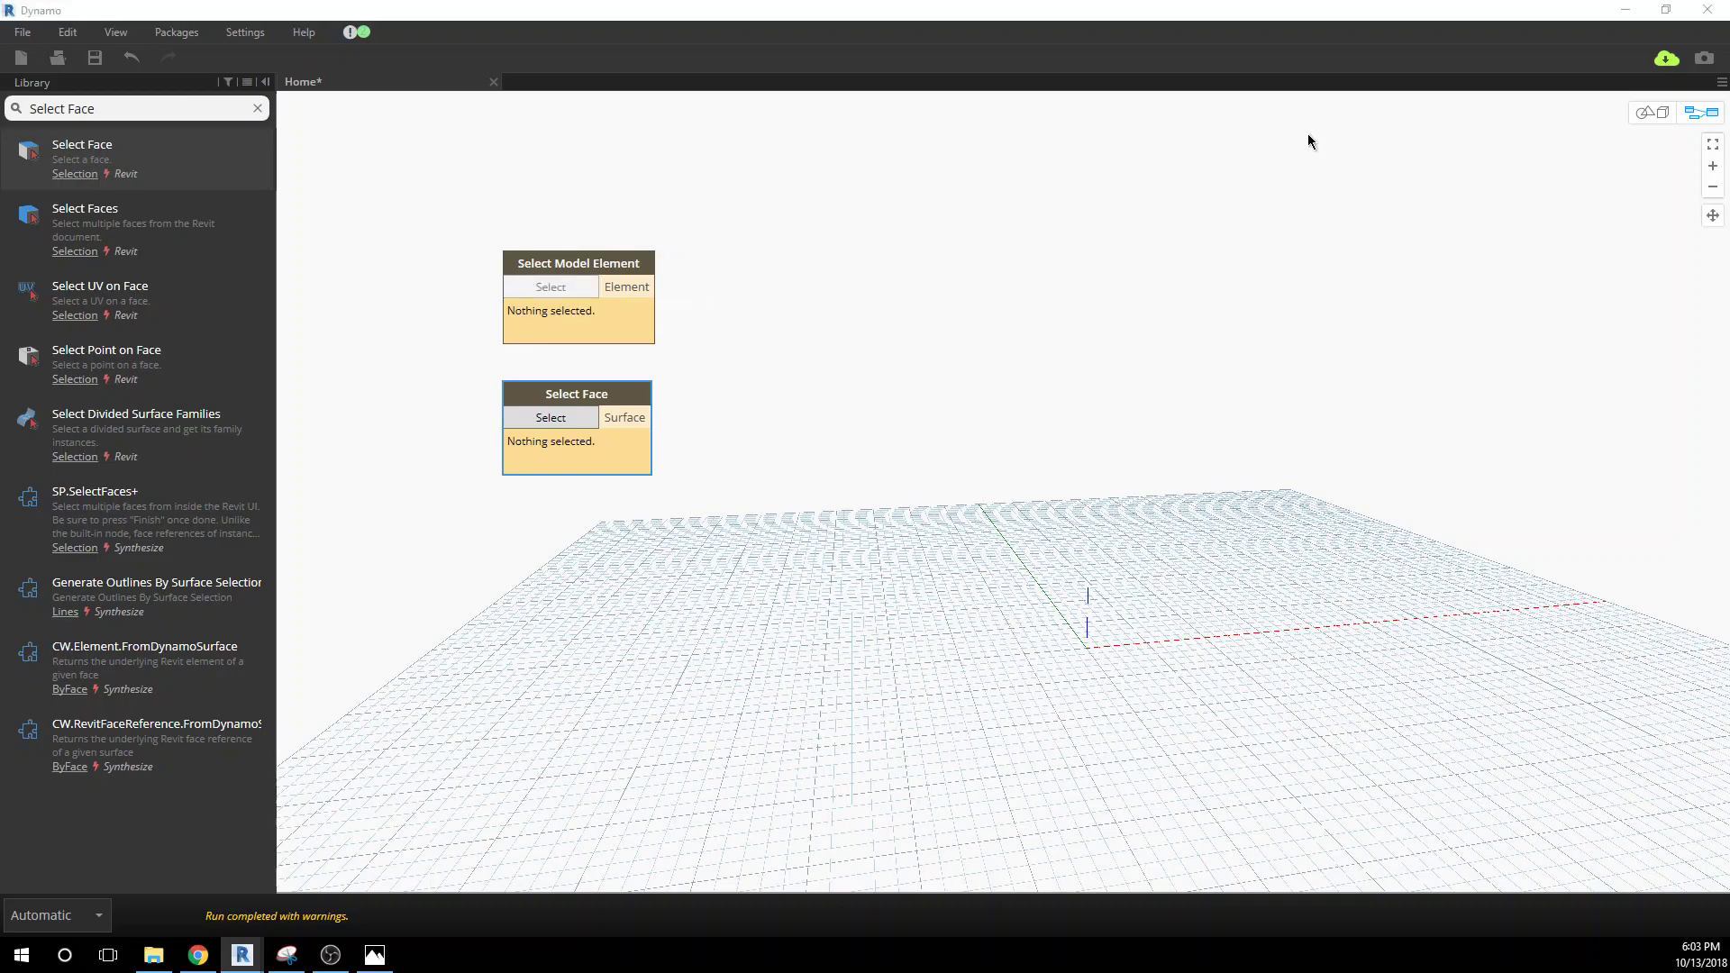
click(1625, 10)
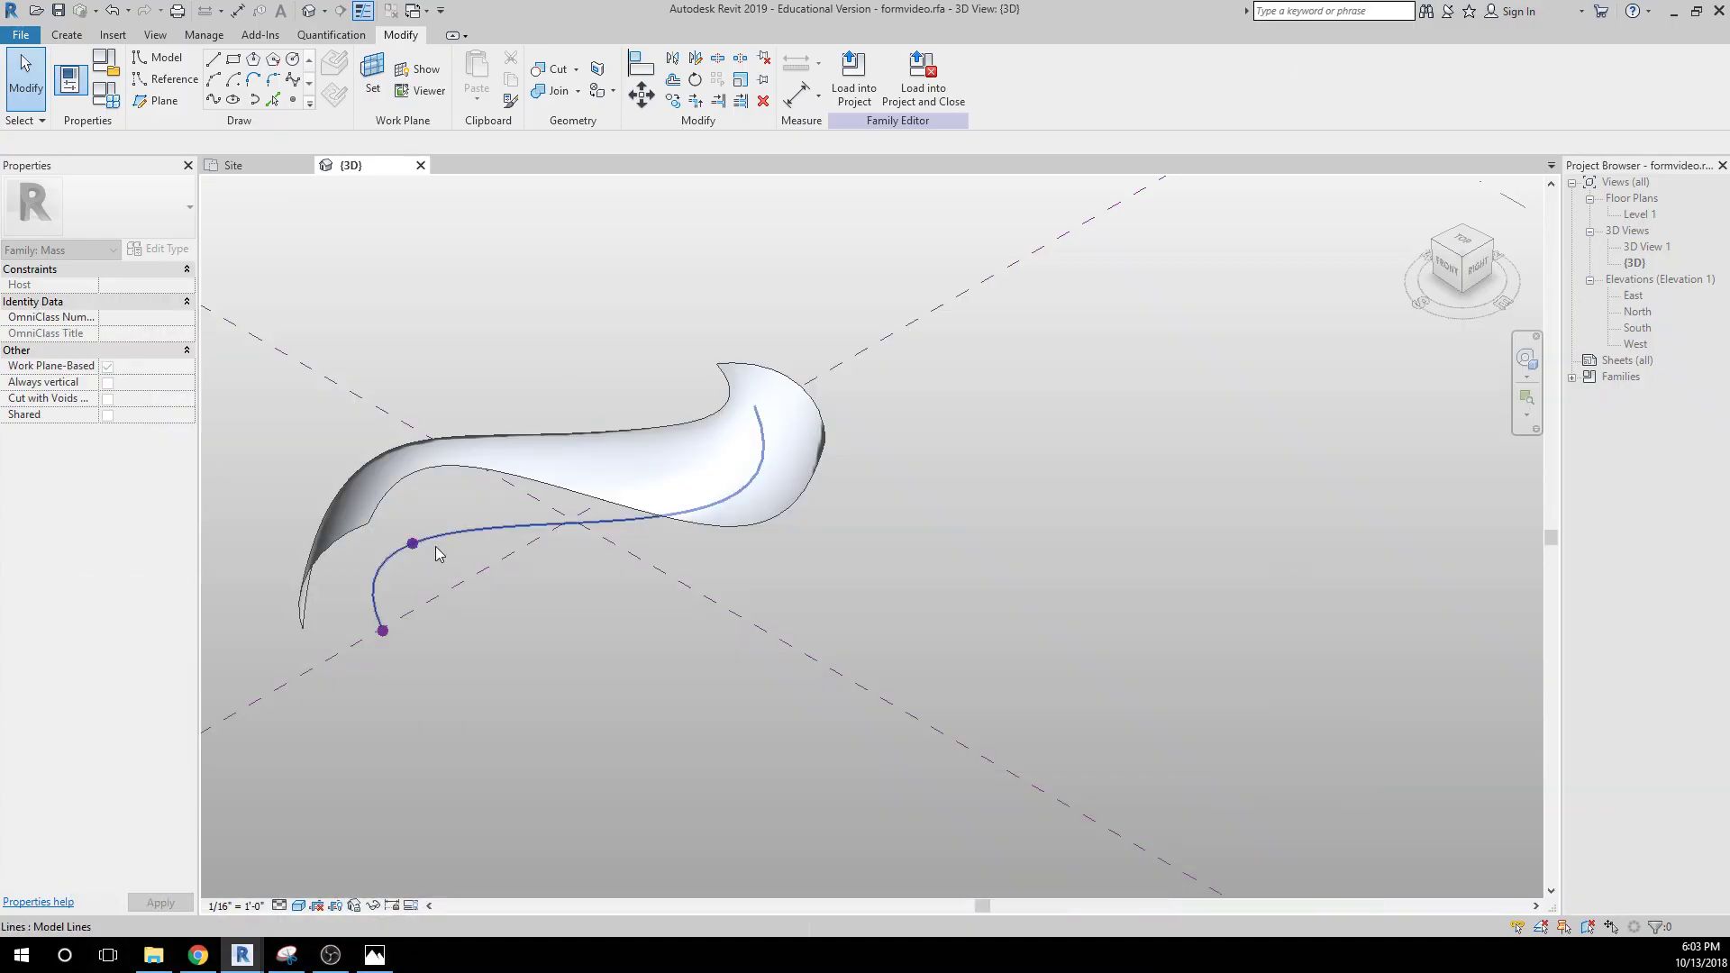
click(437, 553)
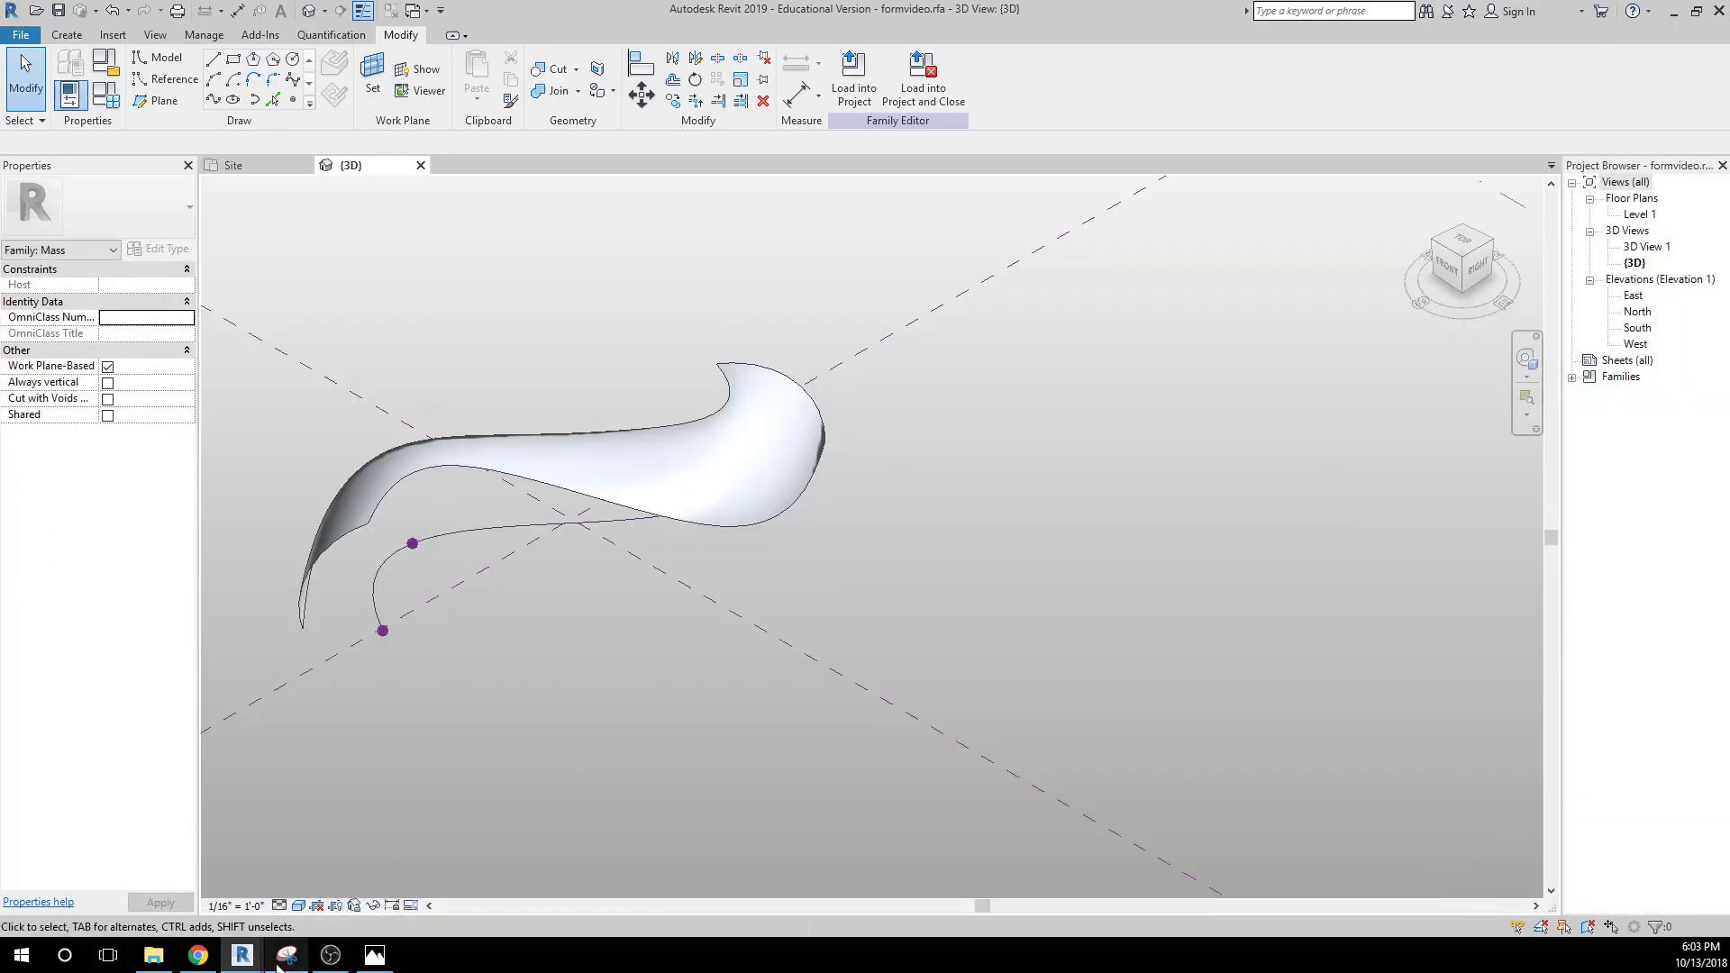
mouse_move(278, 957)
click(194, 892)
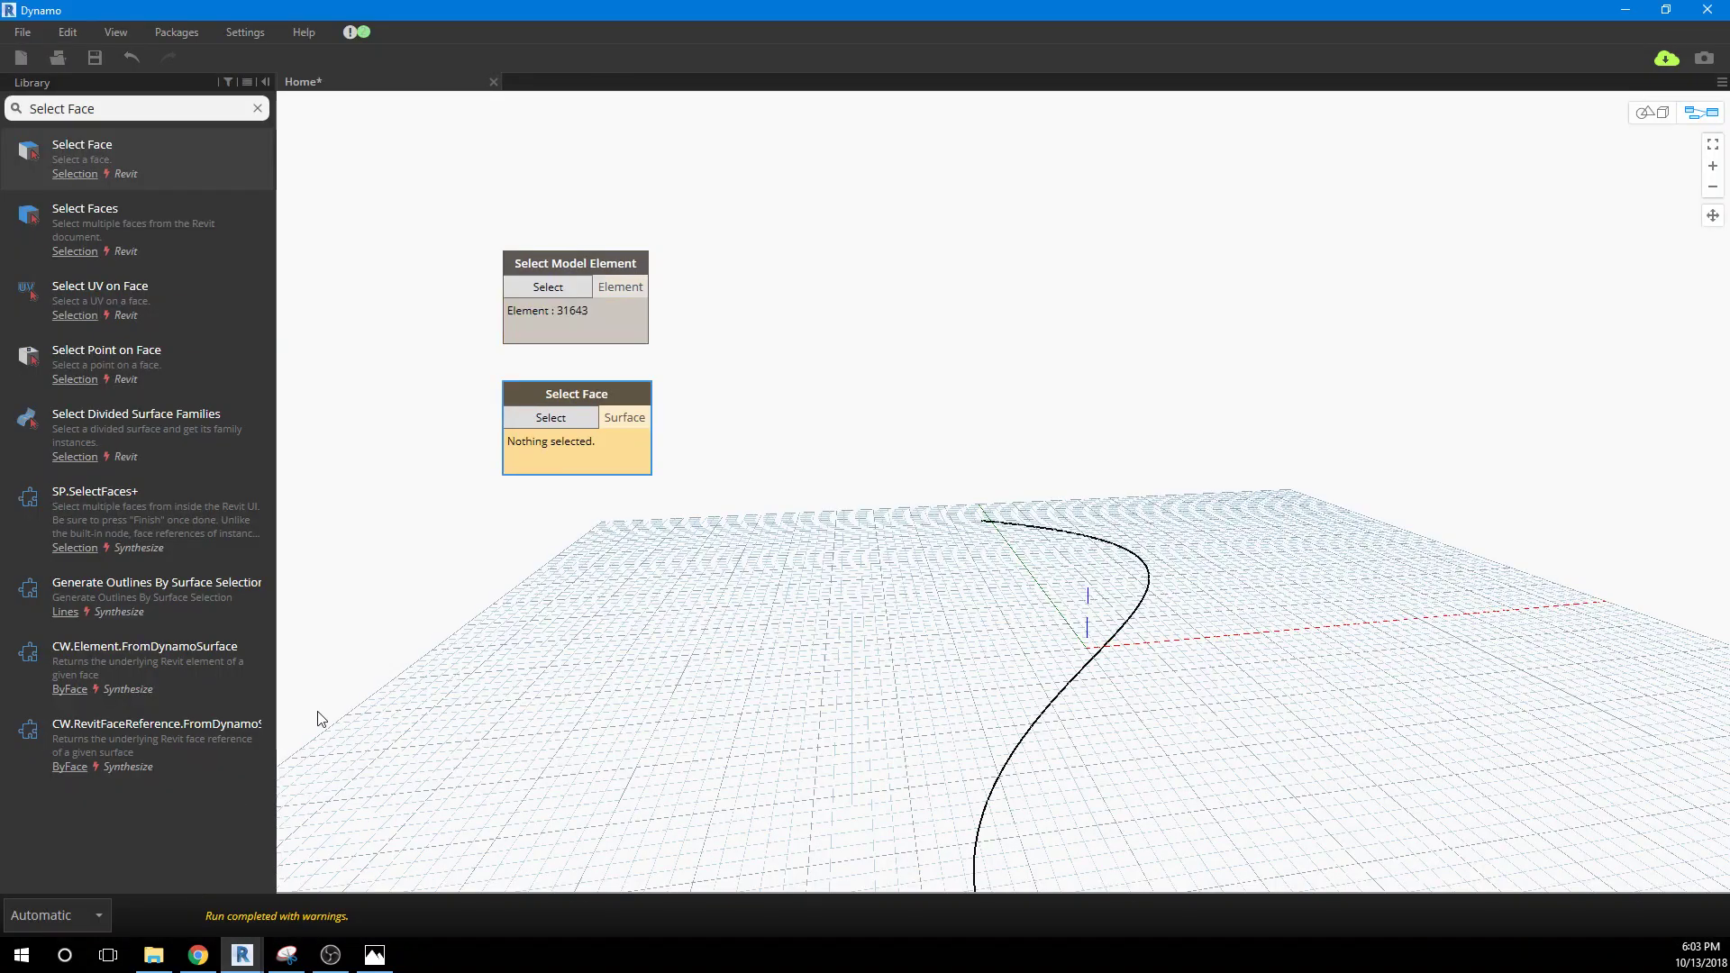
click(539, 421)
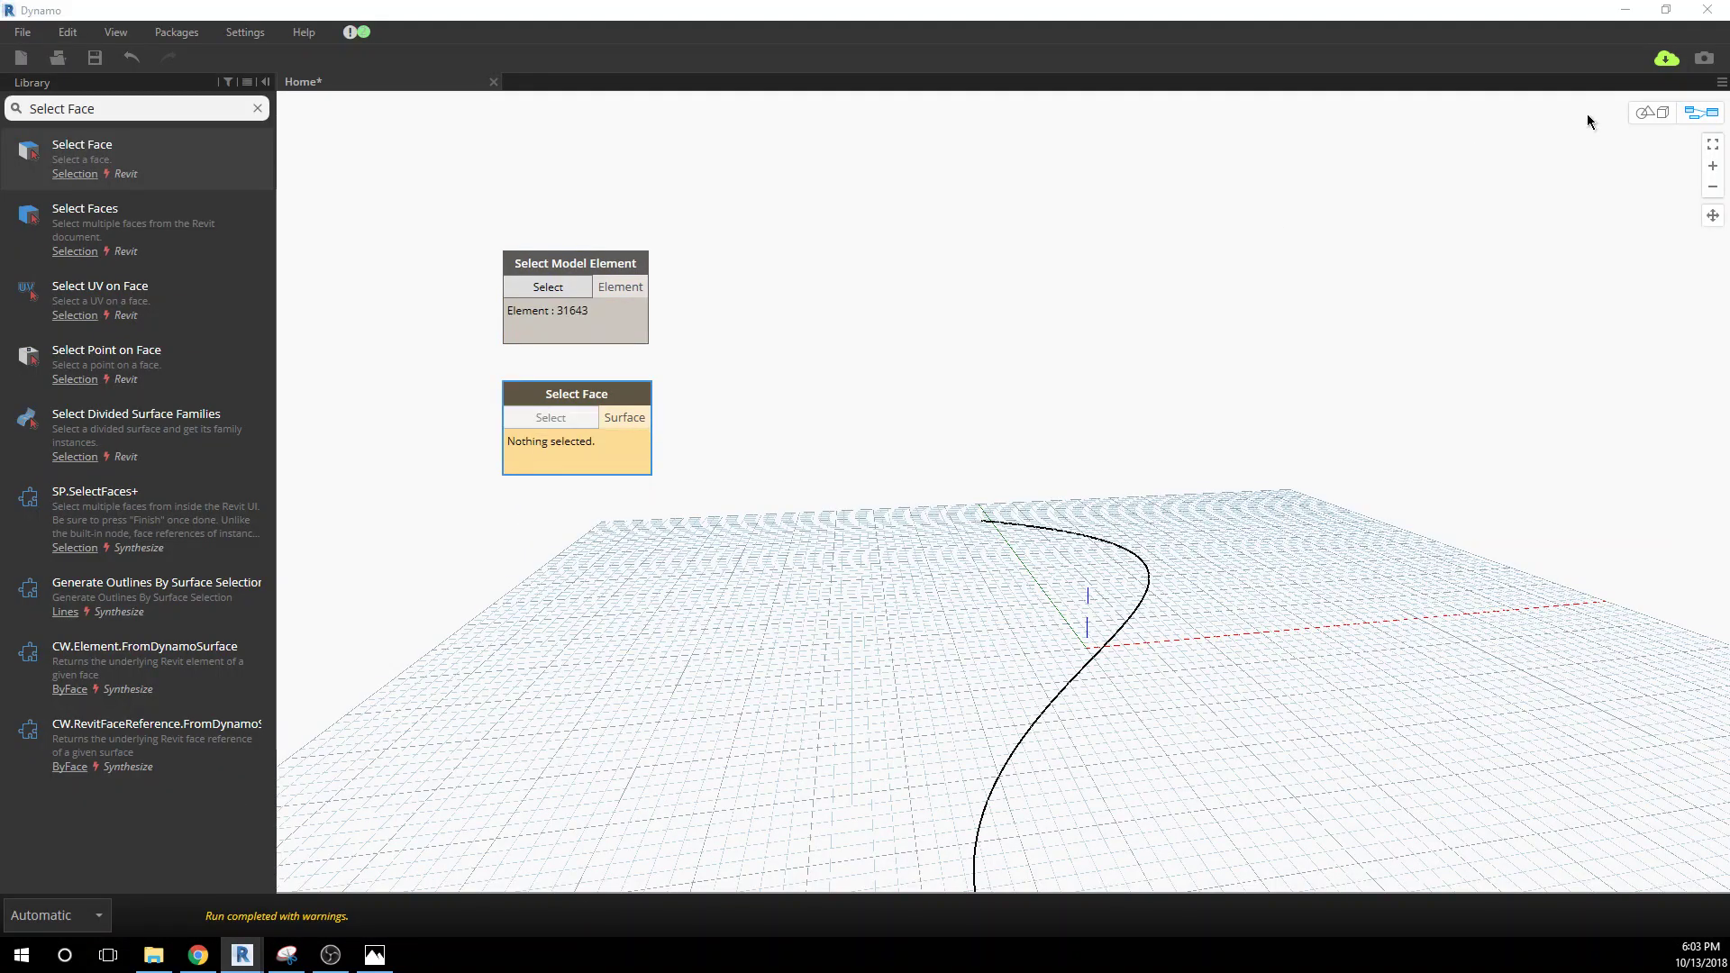
click(1624, 11)
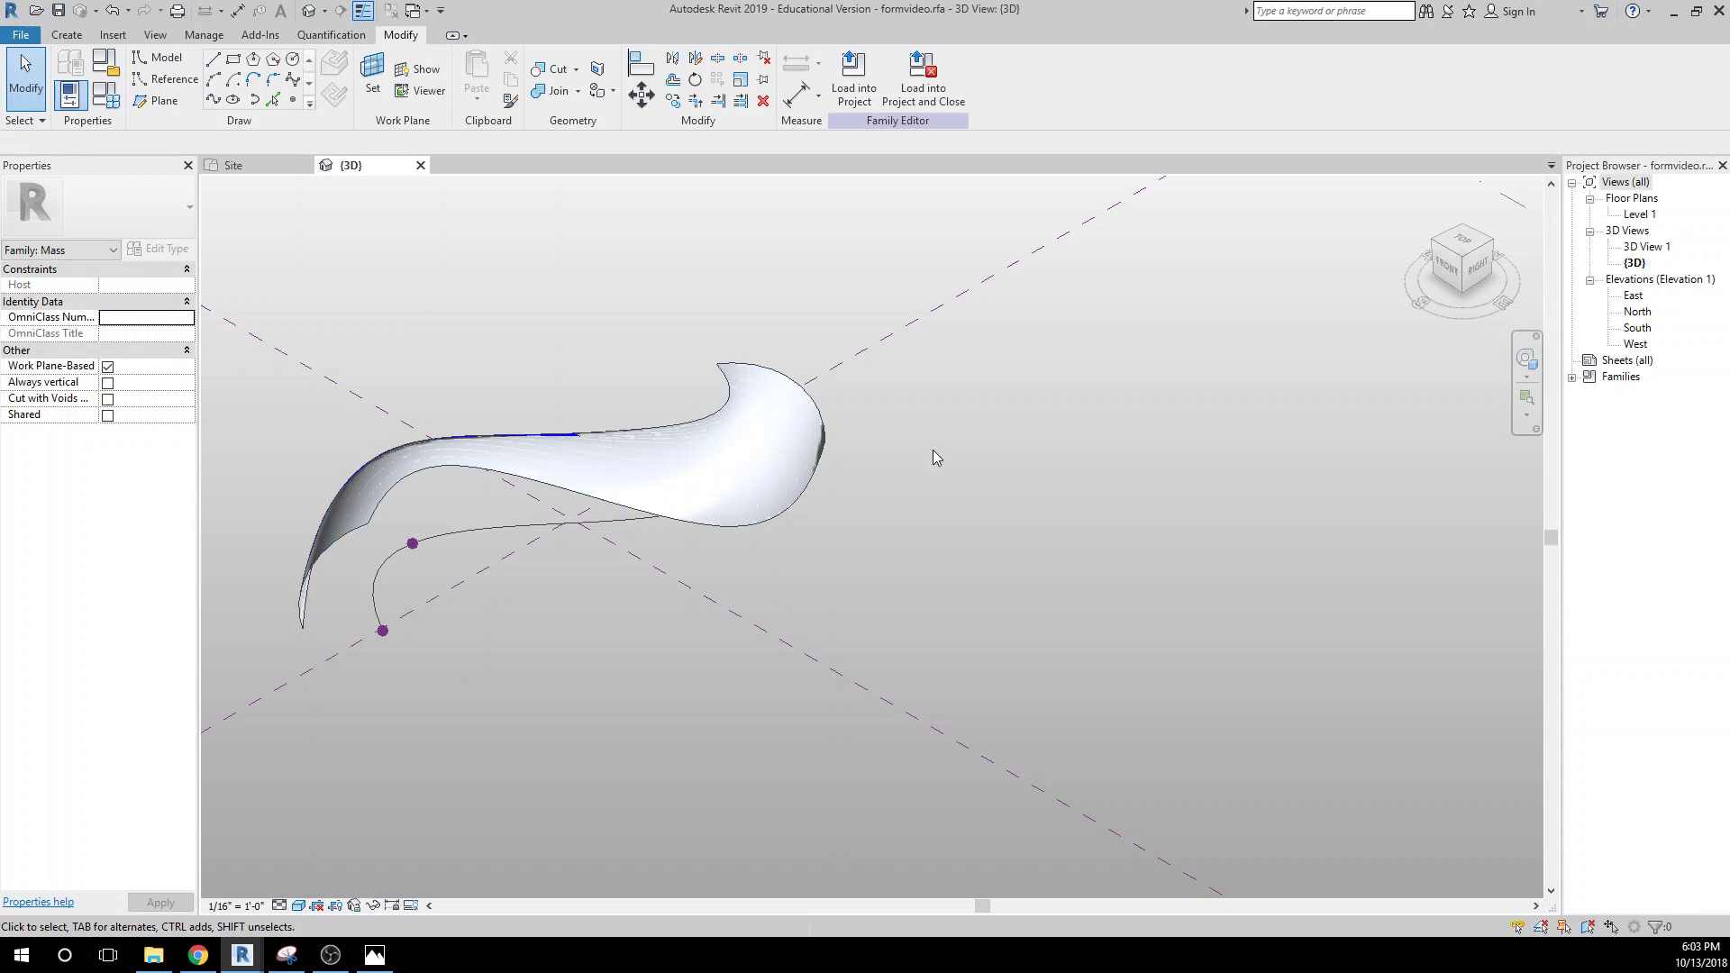
mouse_move(248, 954)
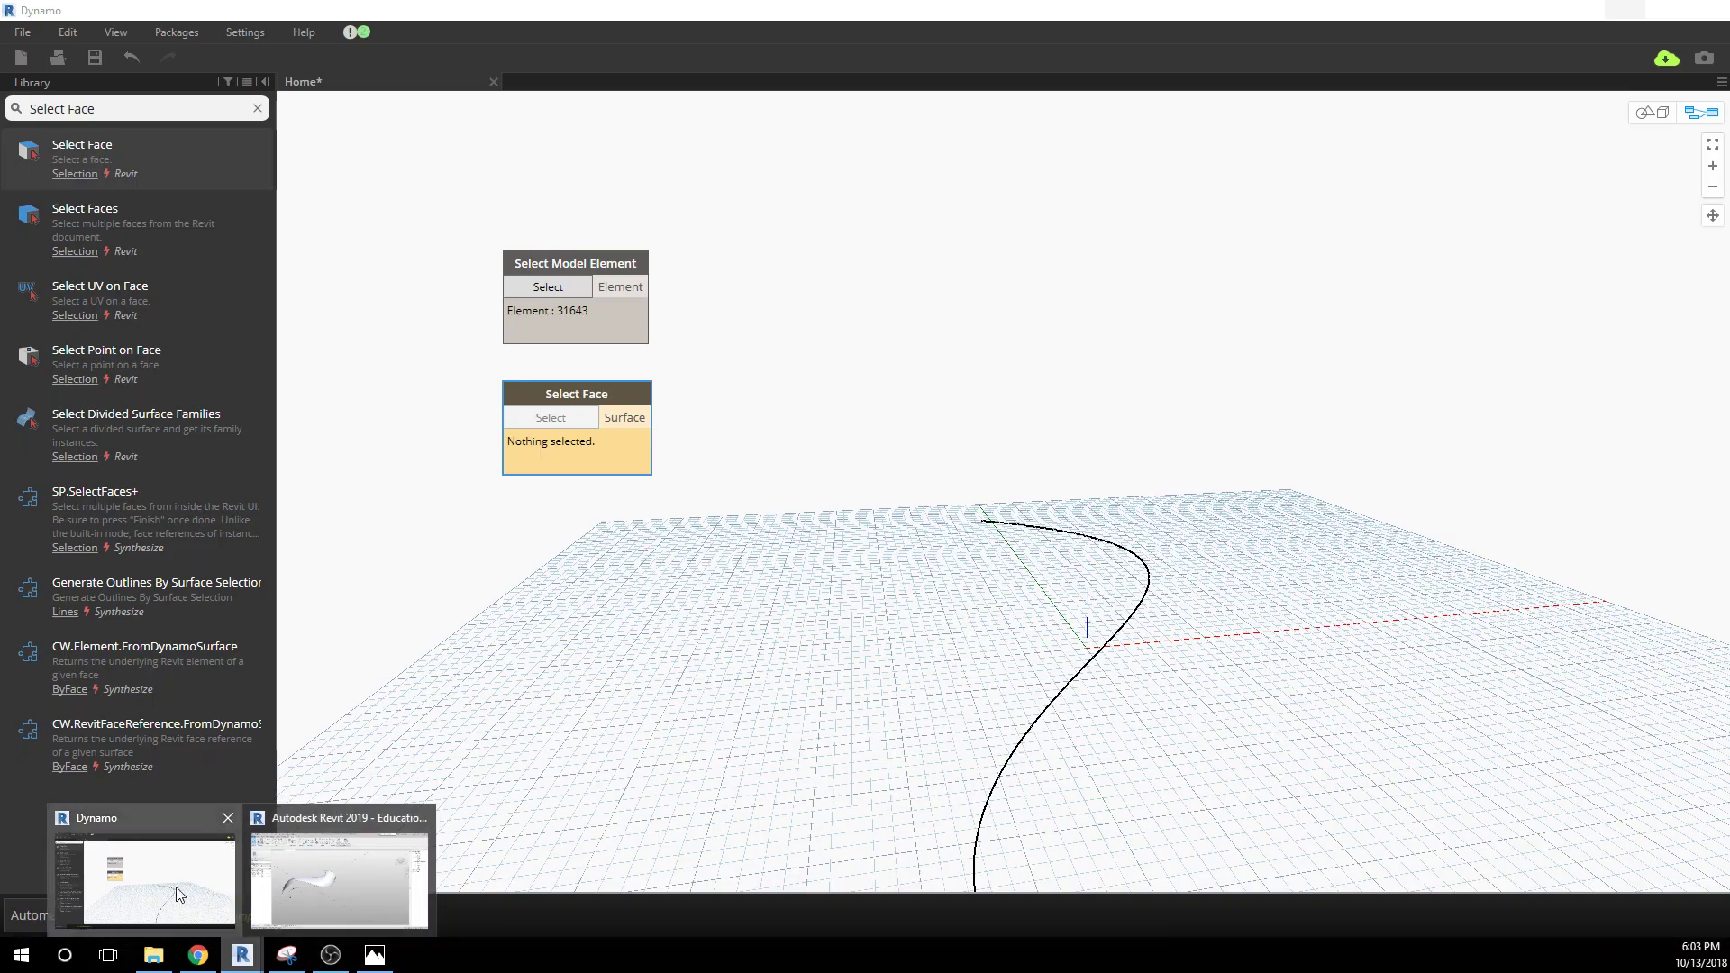
click(178, 887)
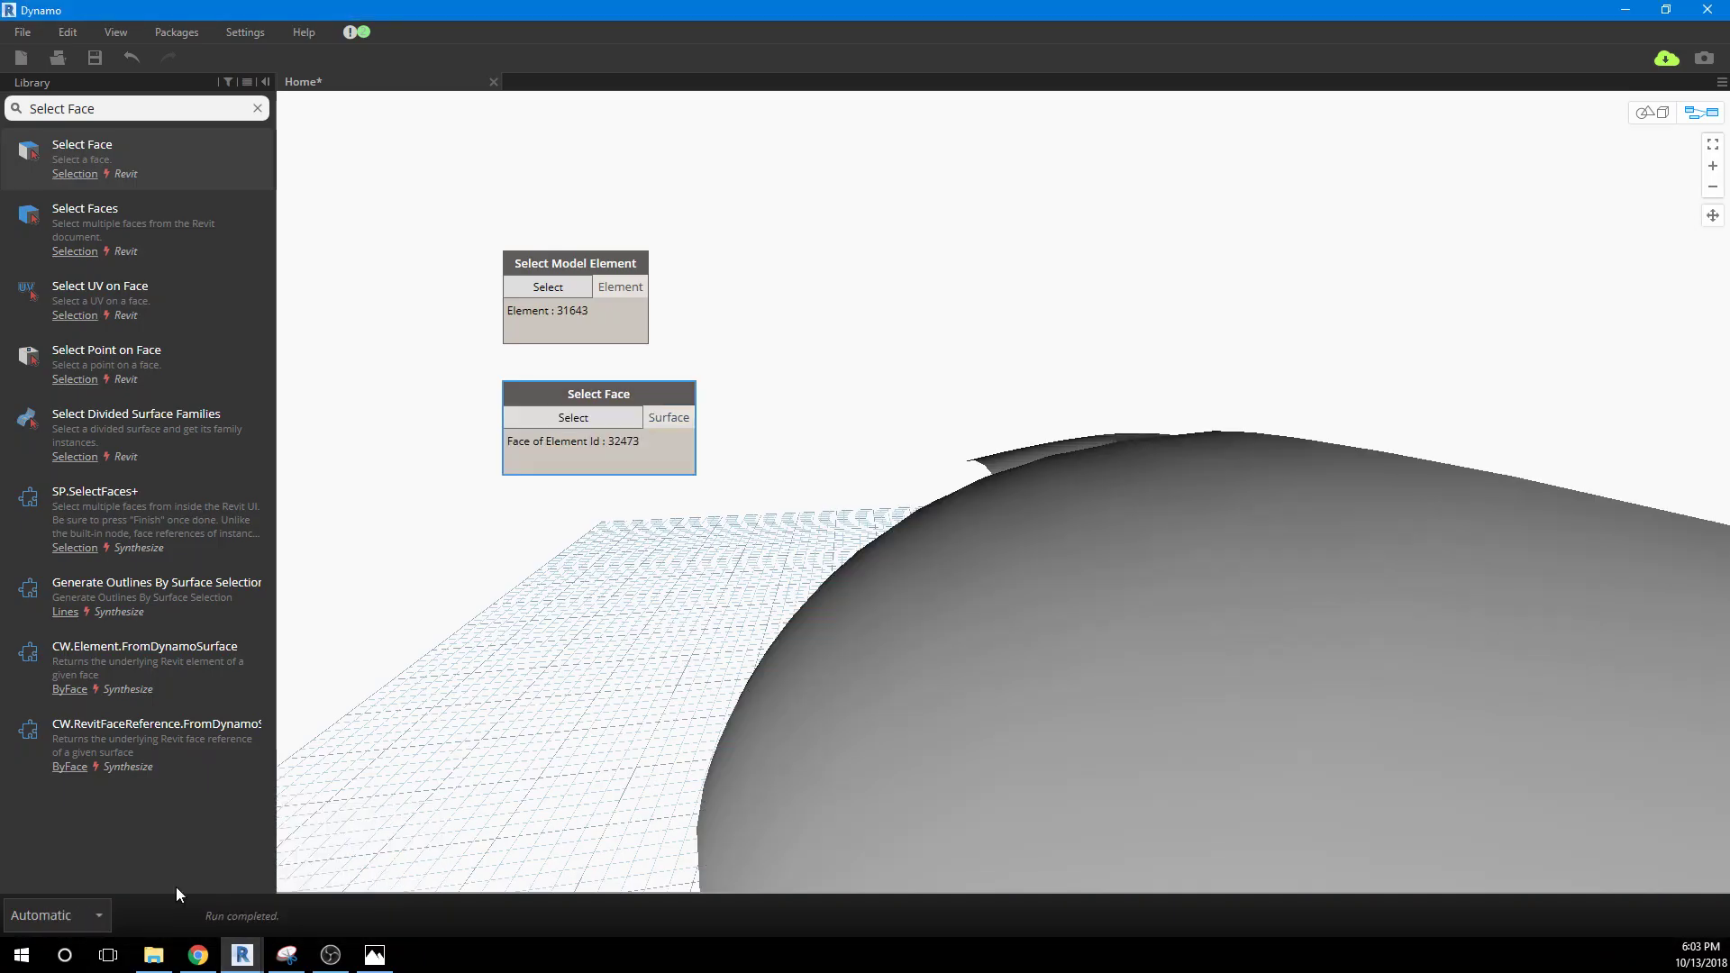
Step: Orbit the background 3D preview to inspect the picked path line and mass surface, then return to the graph
click(1646, 112)
drag(1306, 652, 1272, 627)
scroll(1269, 636, down, 5)
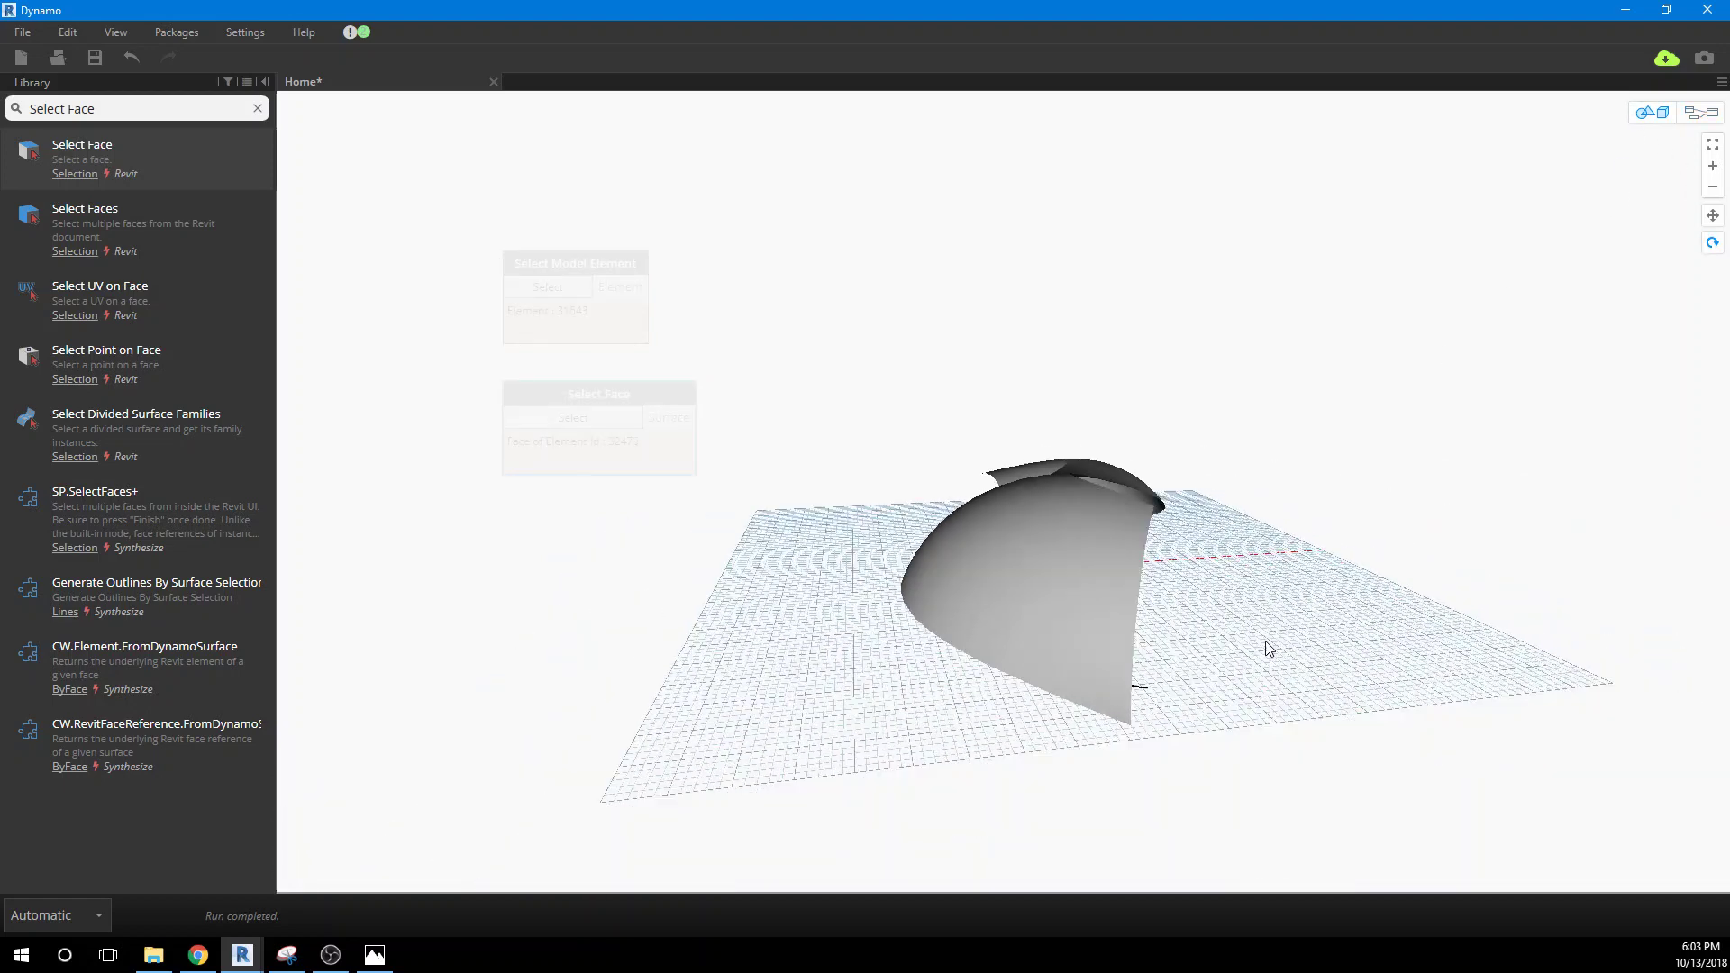
right_drag(1273, 649, 1186, 661)
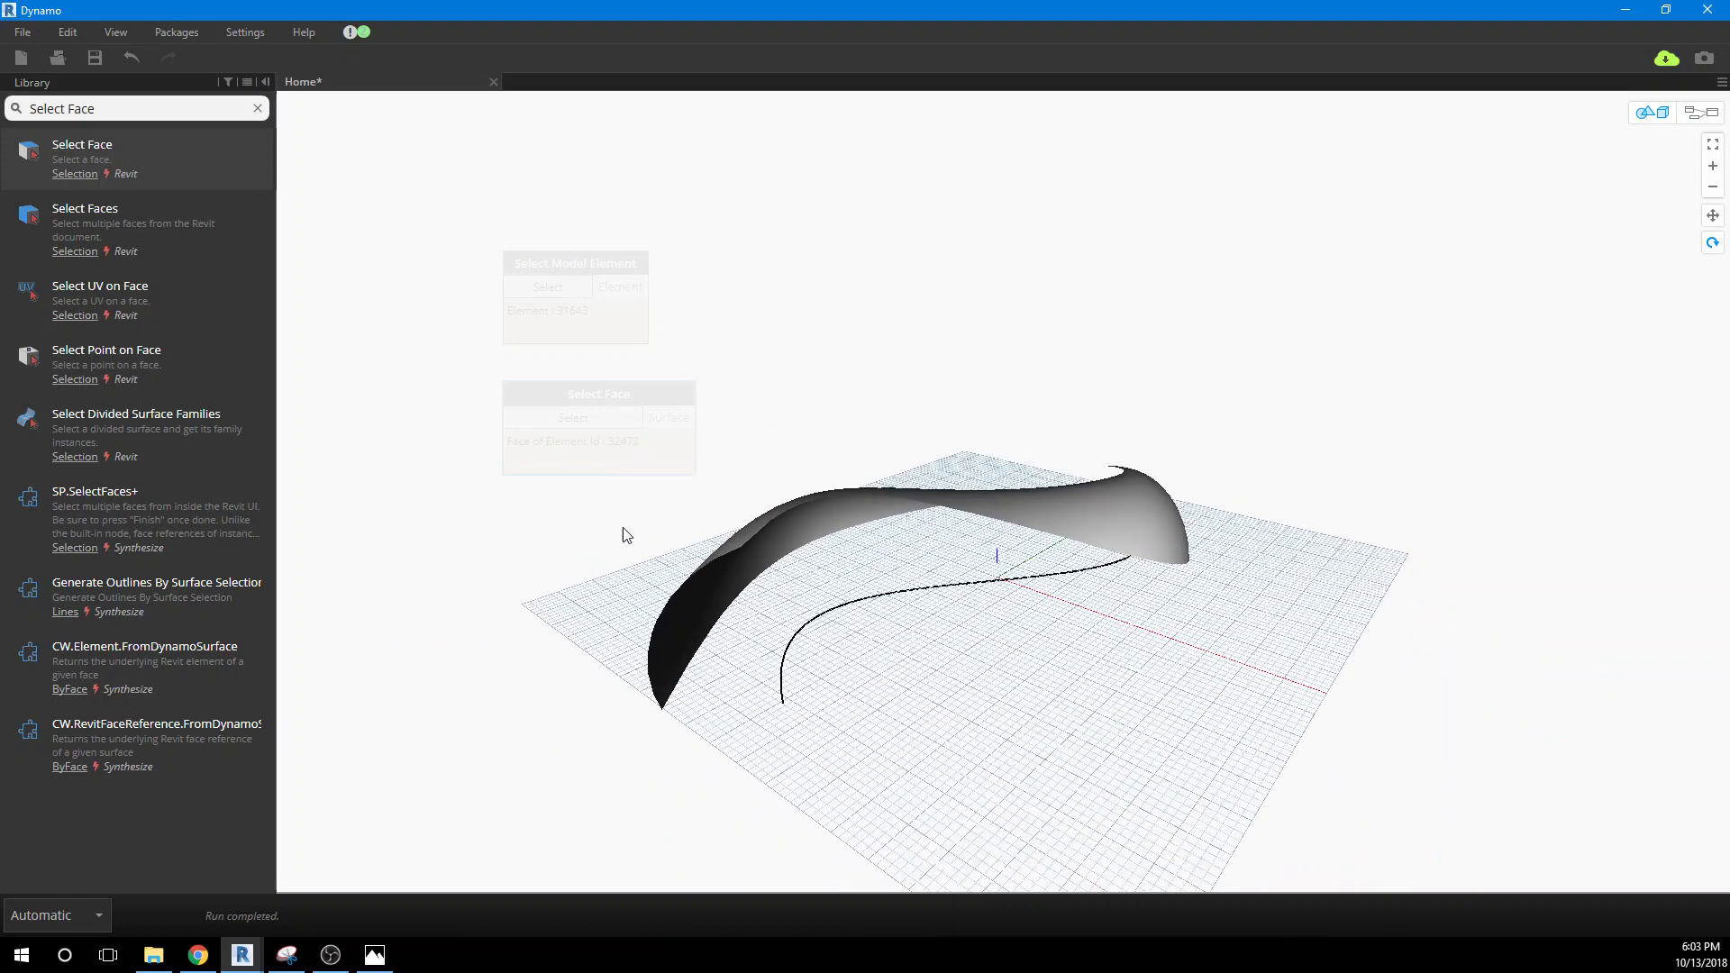
click(1701, 114)
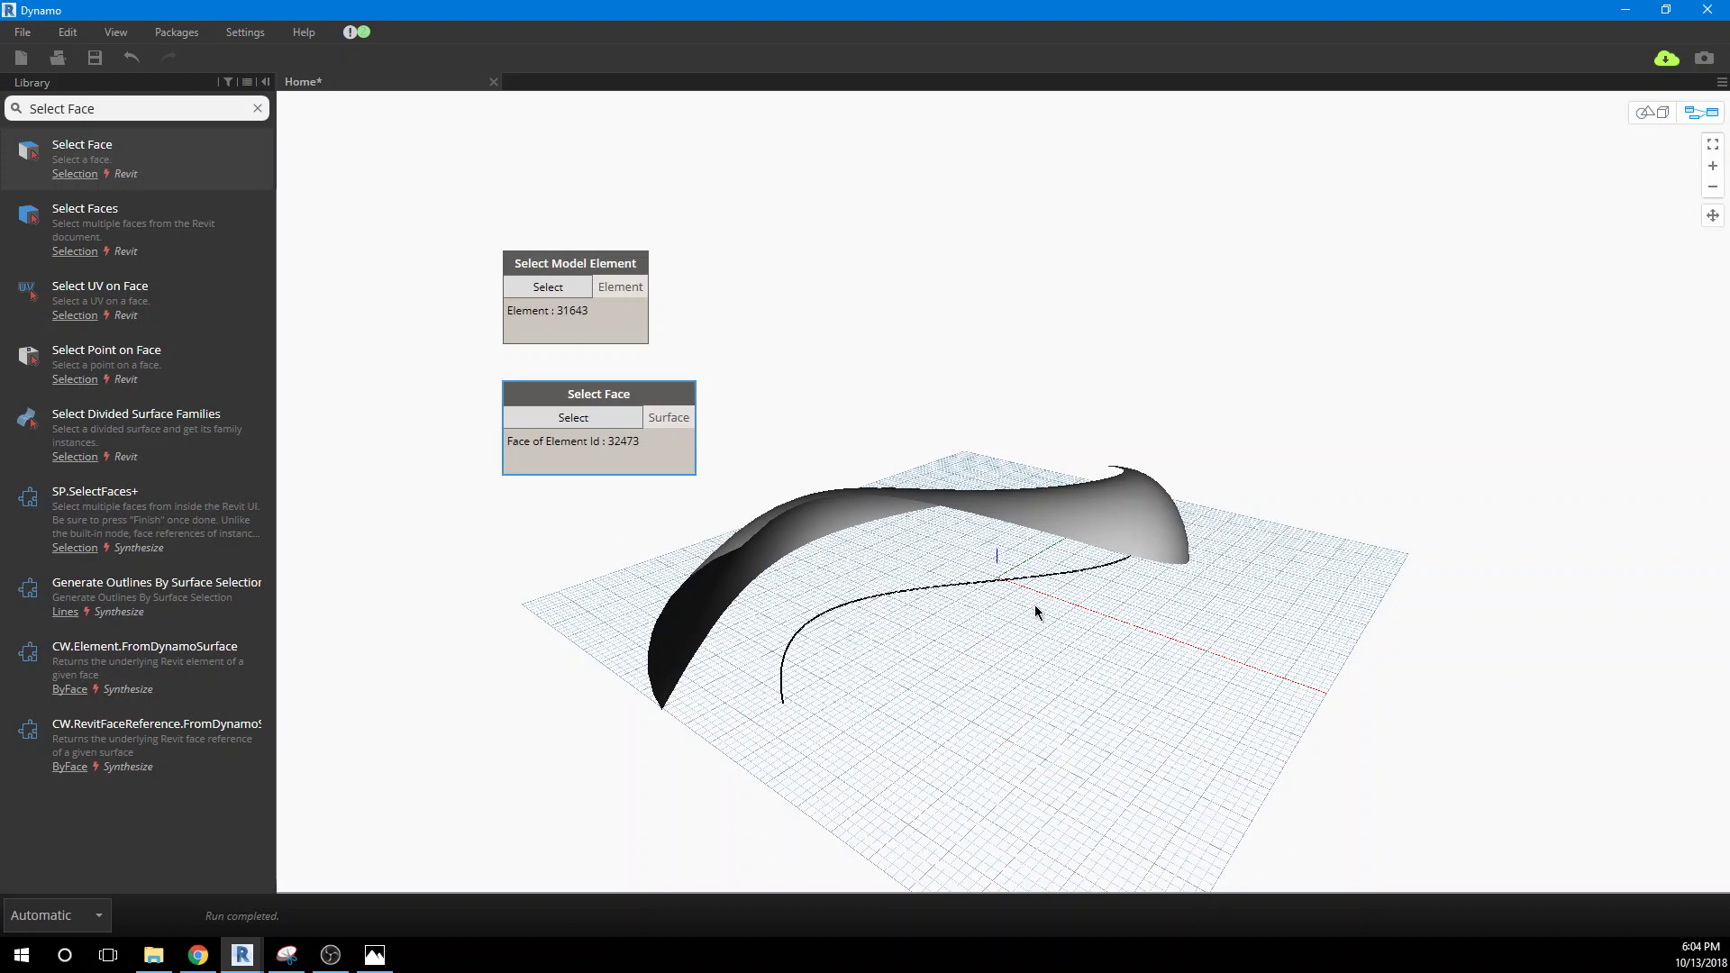
click(907, 595)
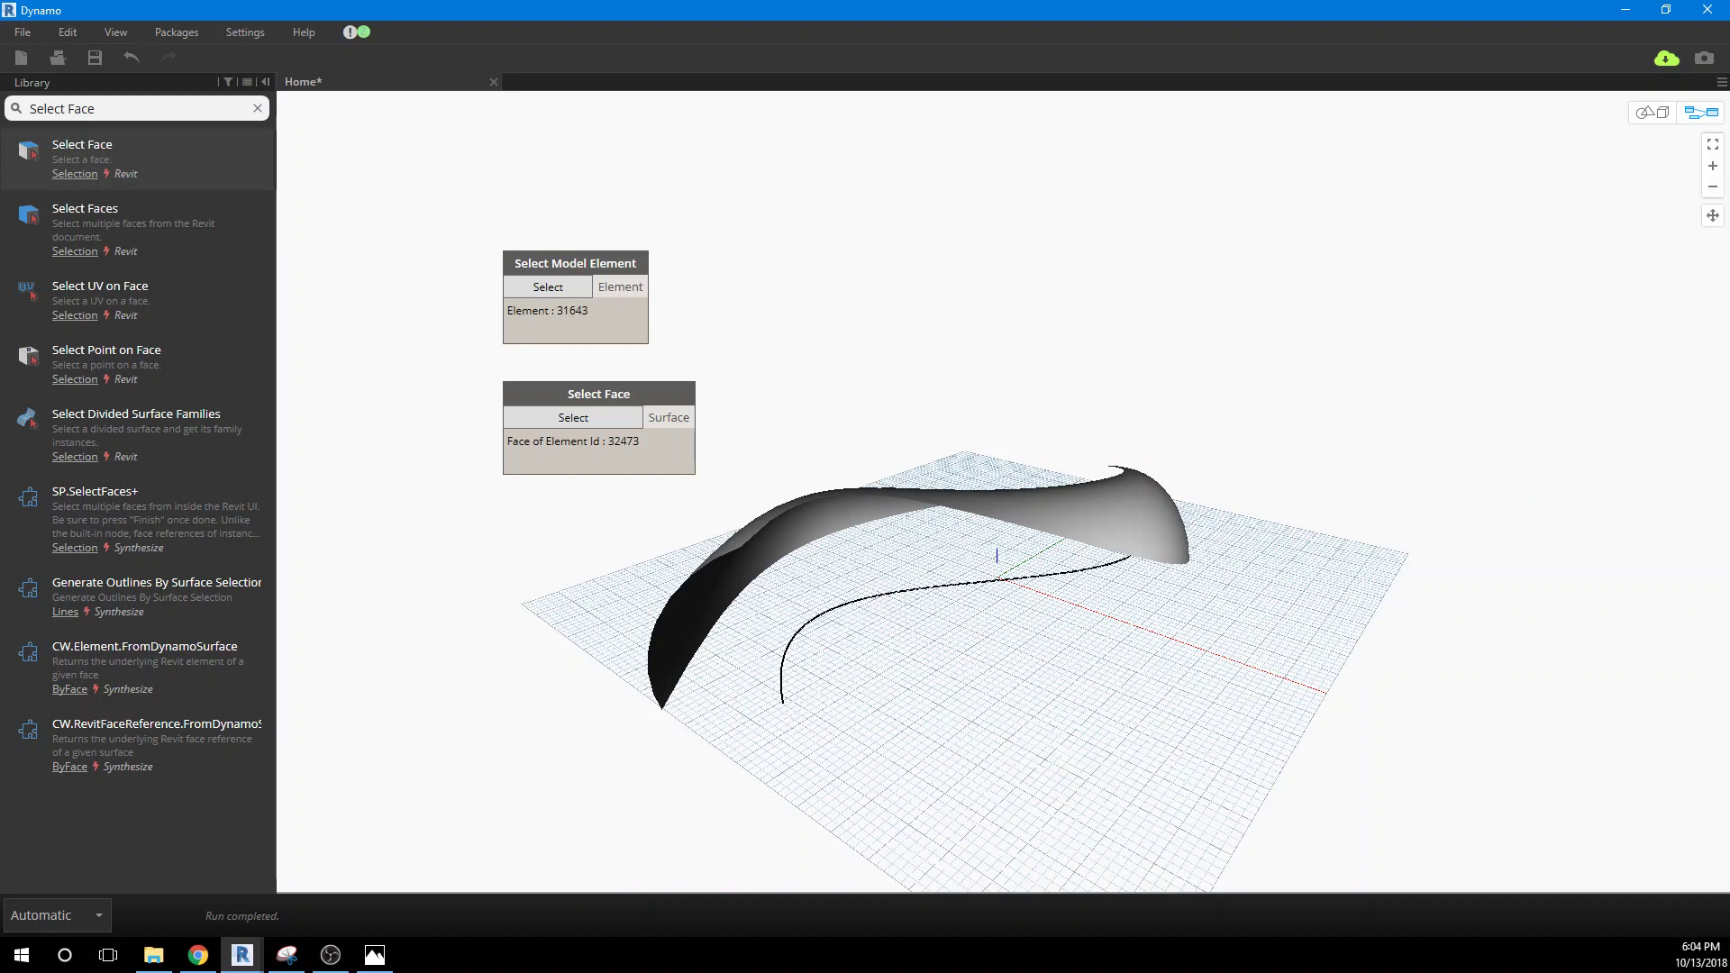
Step: Add a DividedPath.ByCurveAndDivisions node beside the selection nodes
click(90, 108)
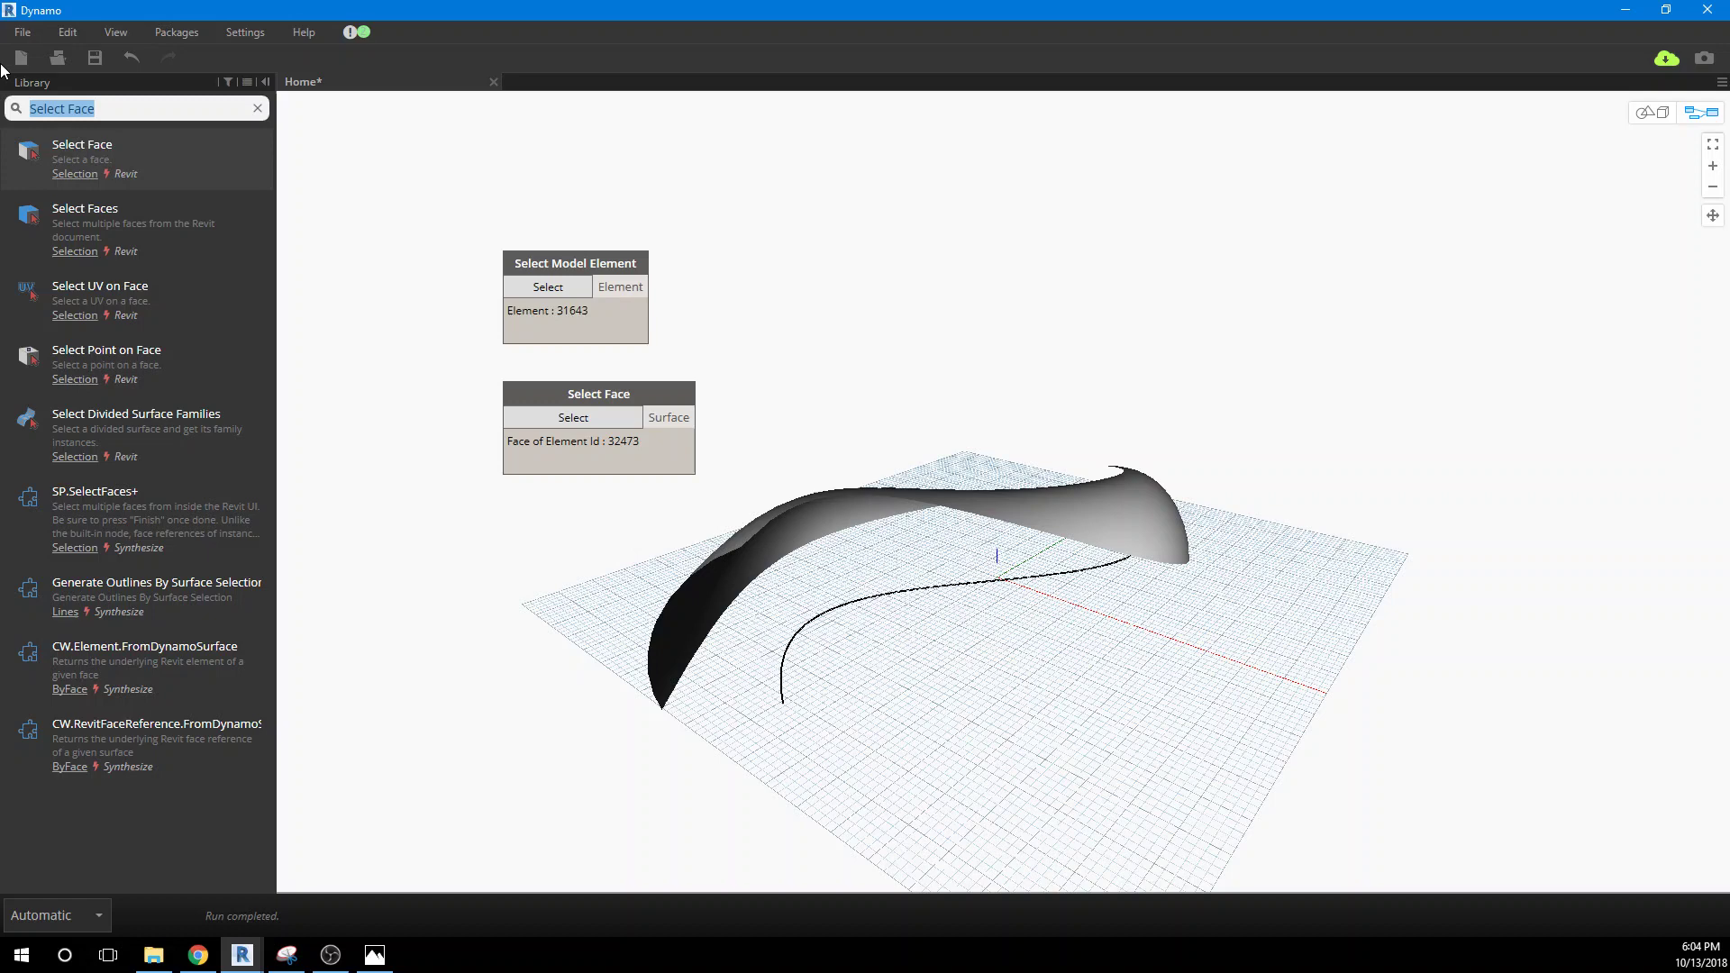
text(divi)
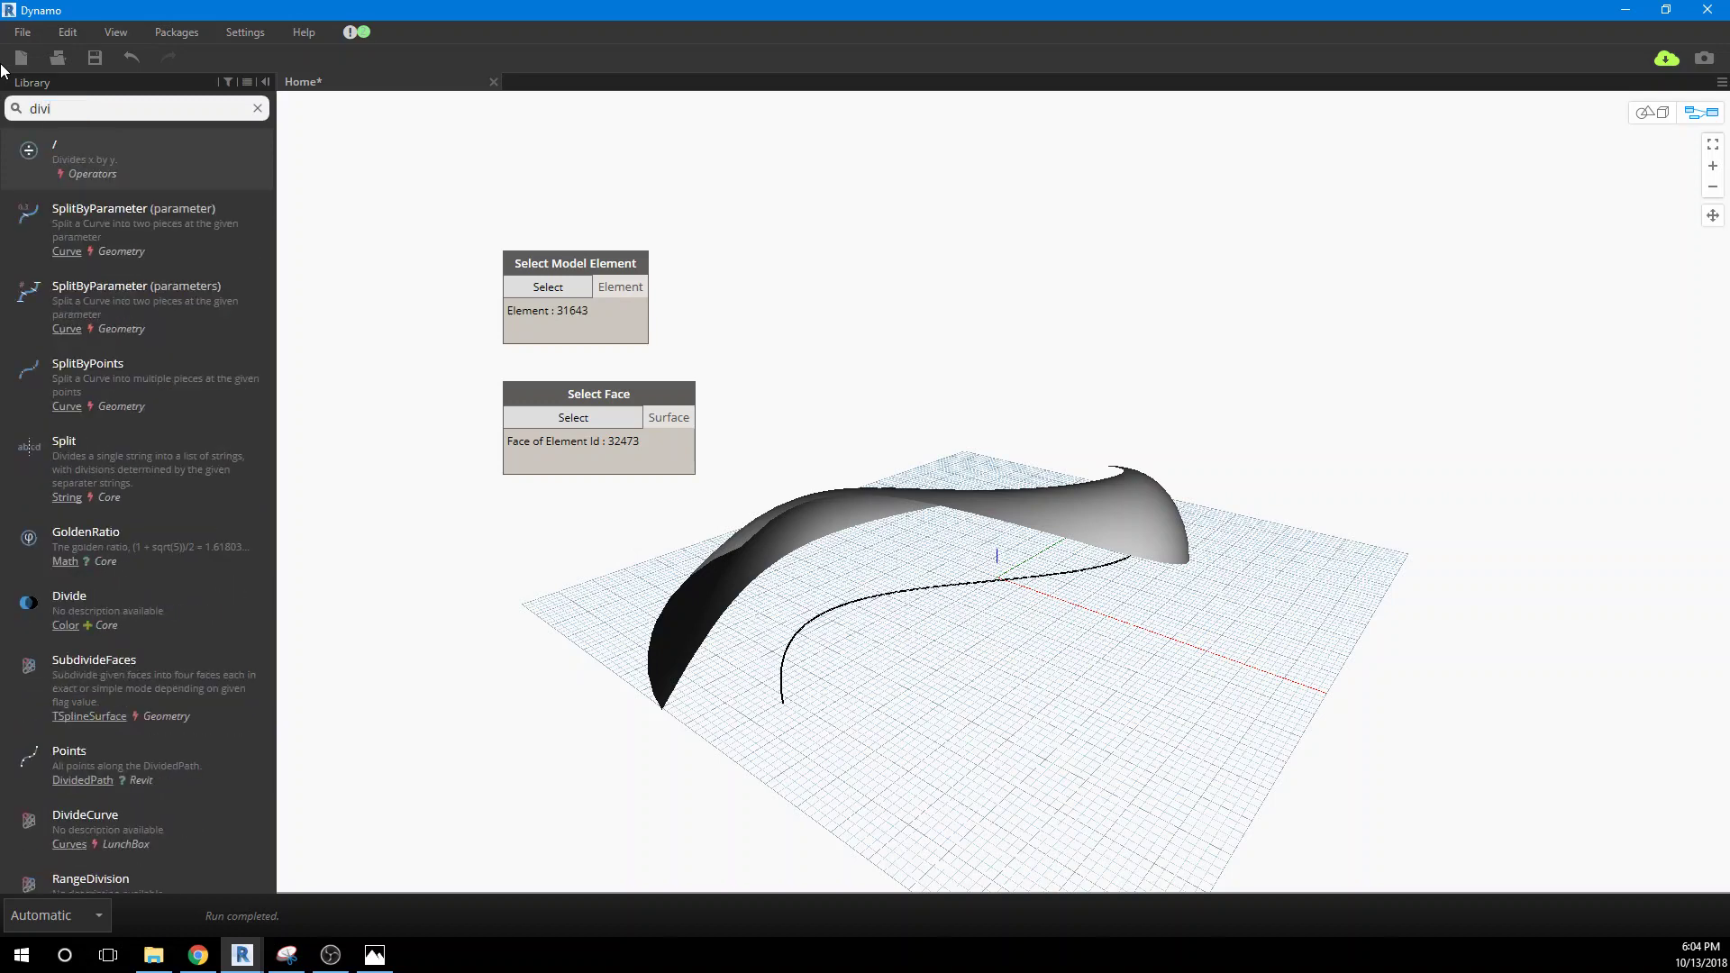
text(de)
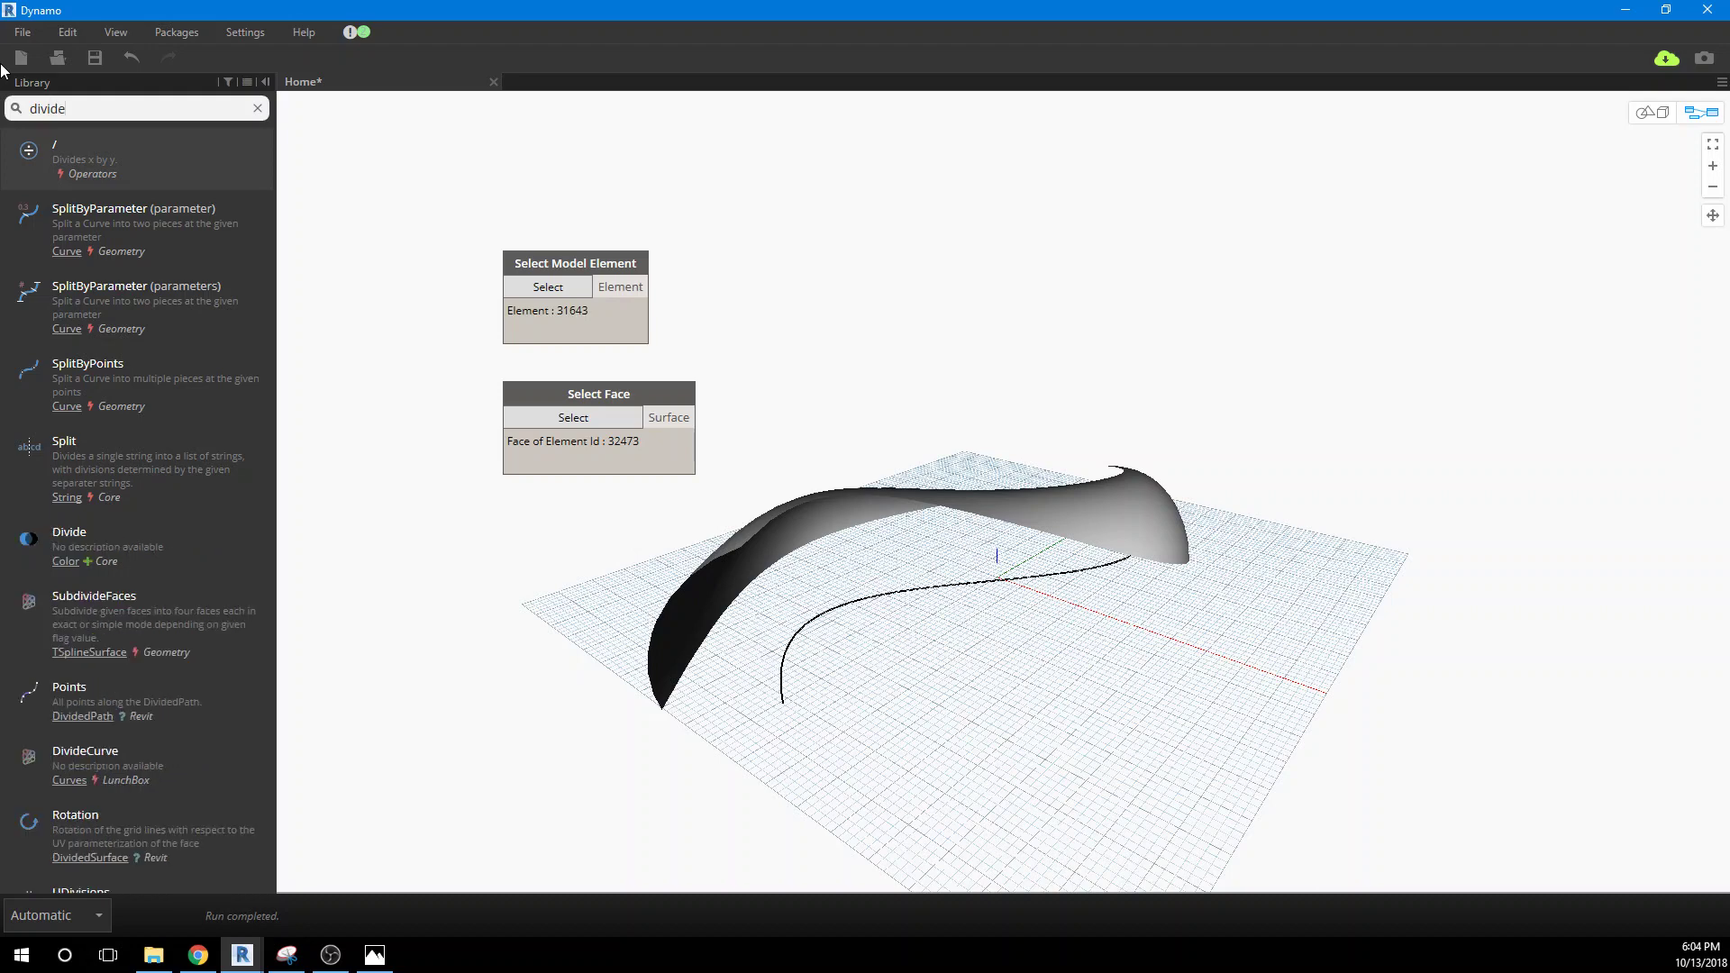
text(d path)
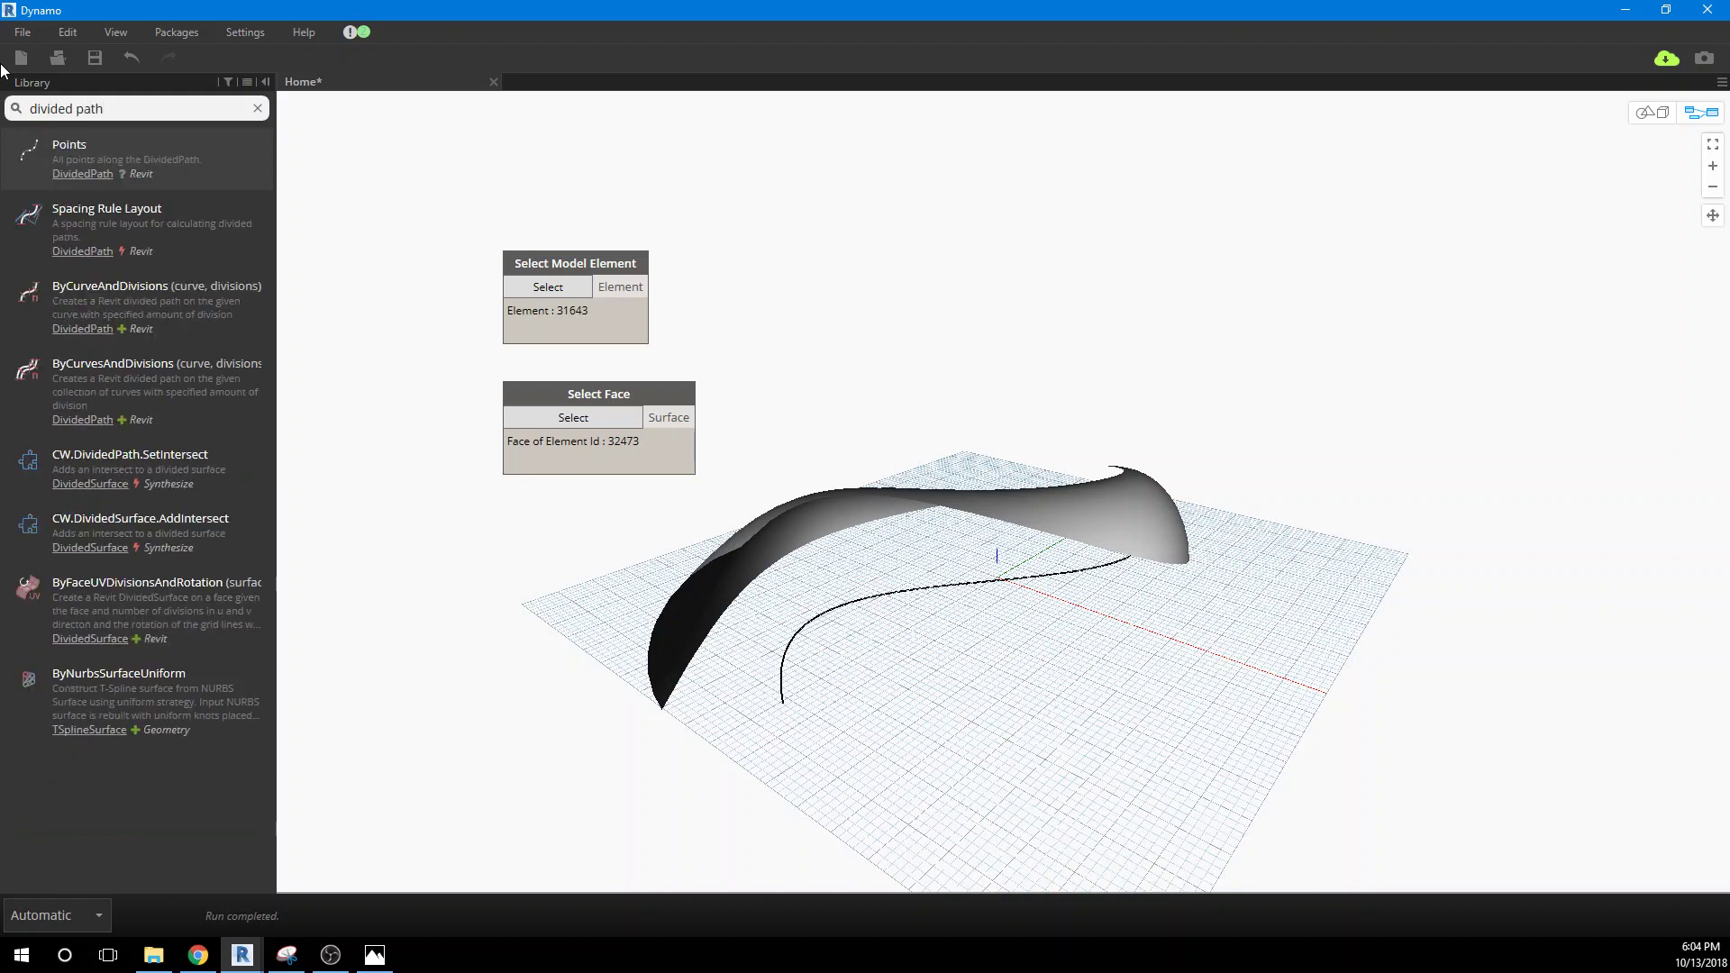
mouse_move(93, 165)
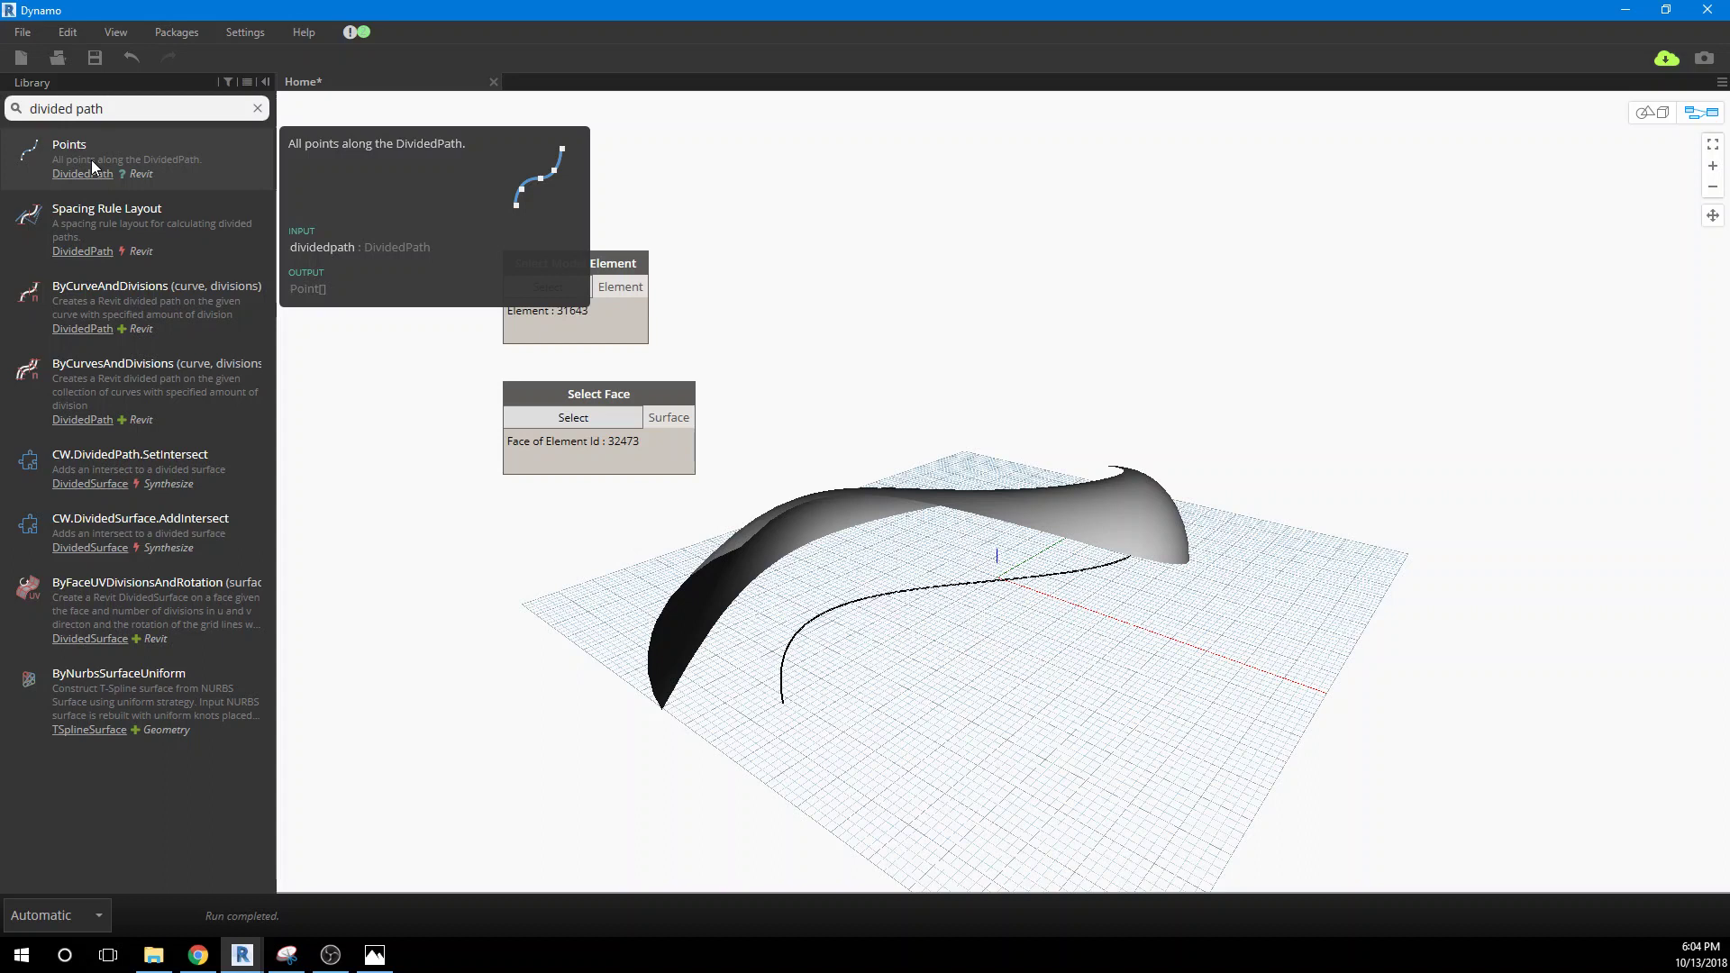
click(123, 301)
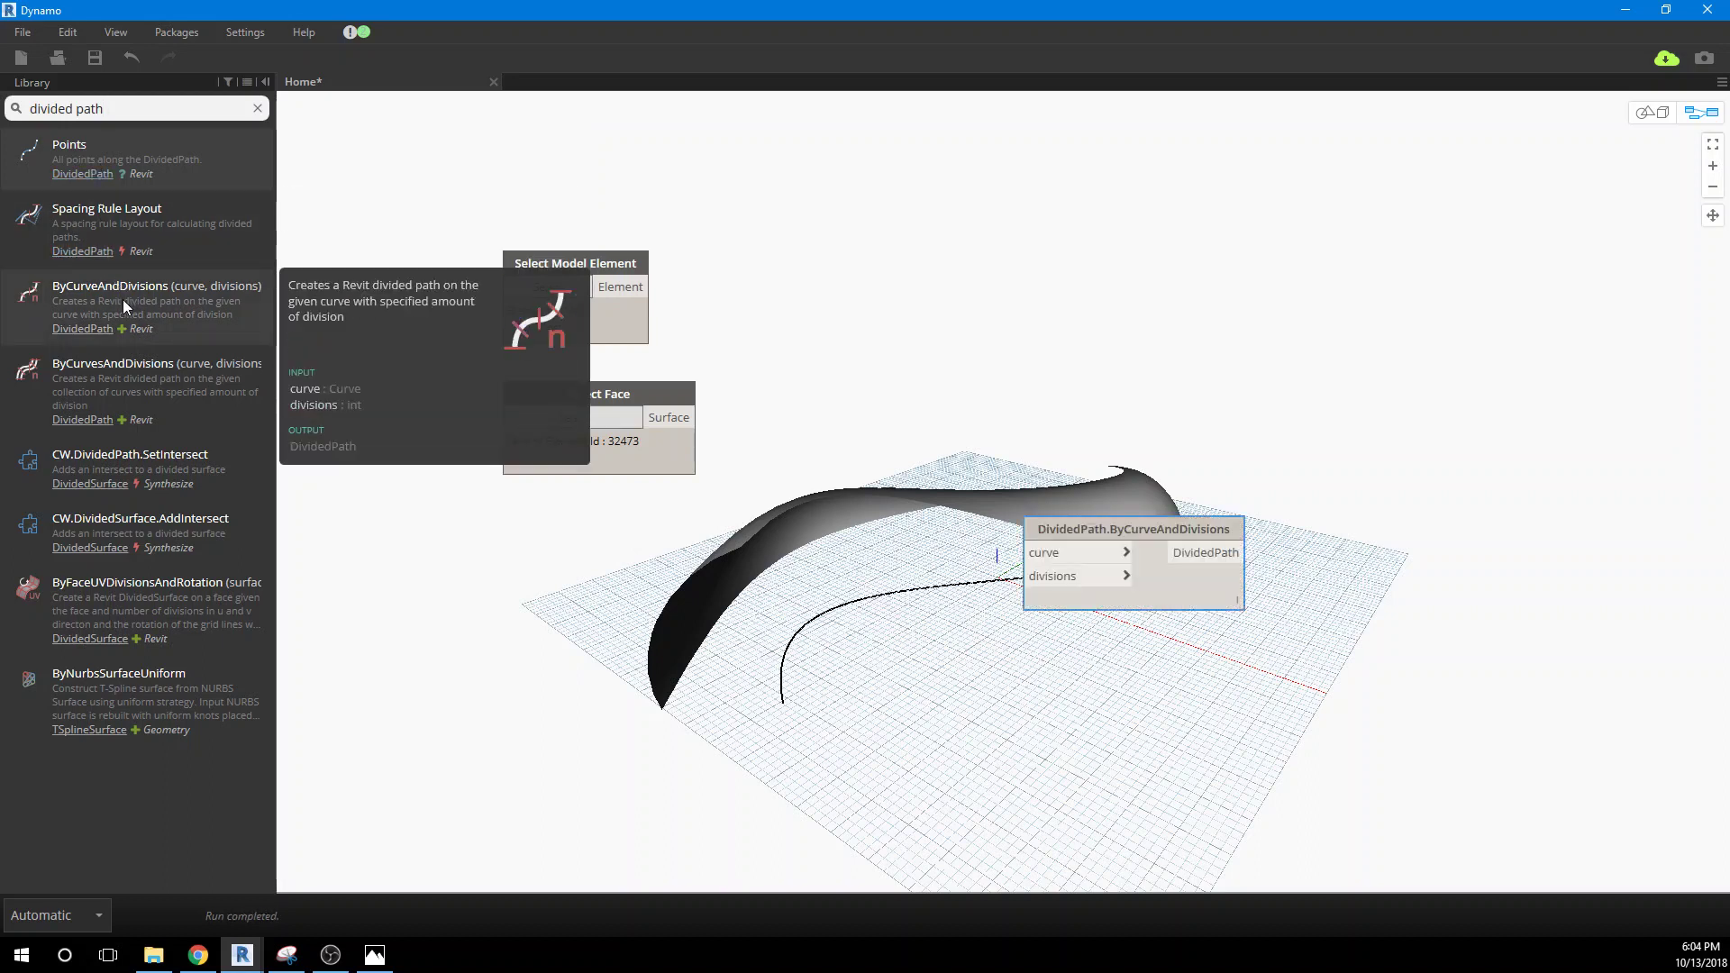
drag(1127, 536, 901, 297)
Step: Add a Number node set to 20, wire the model curve into the curve input, and hide the curve's preview
click(167, 108)
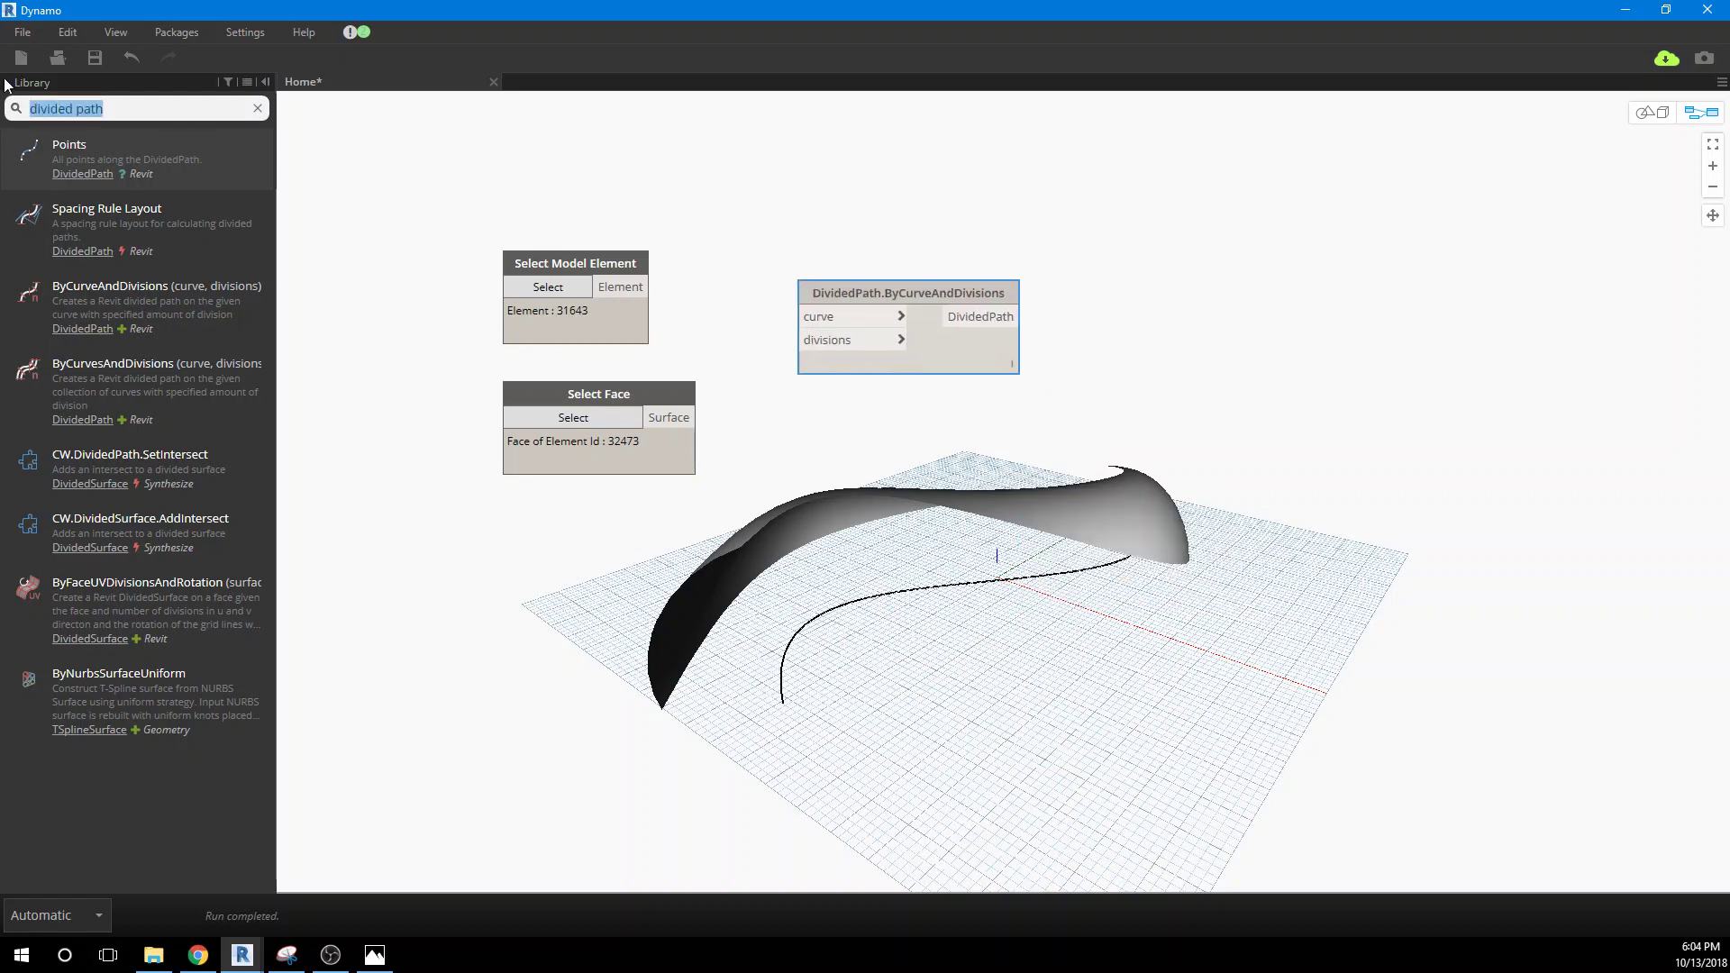
text(num)
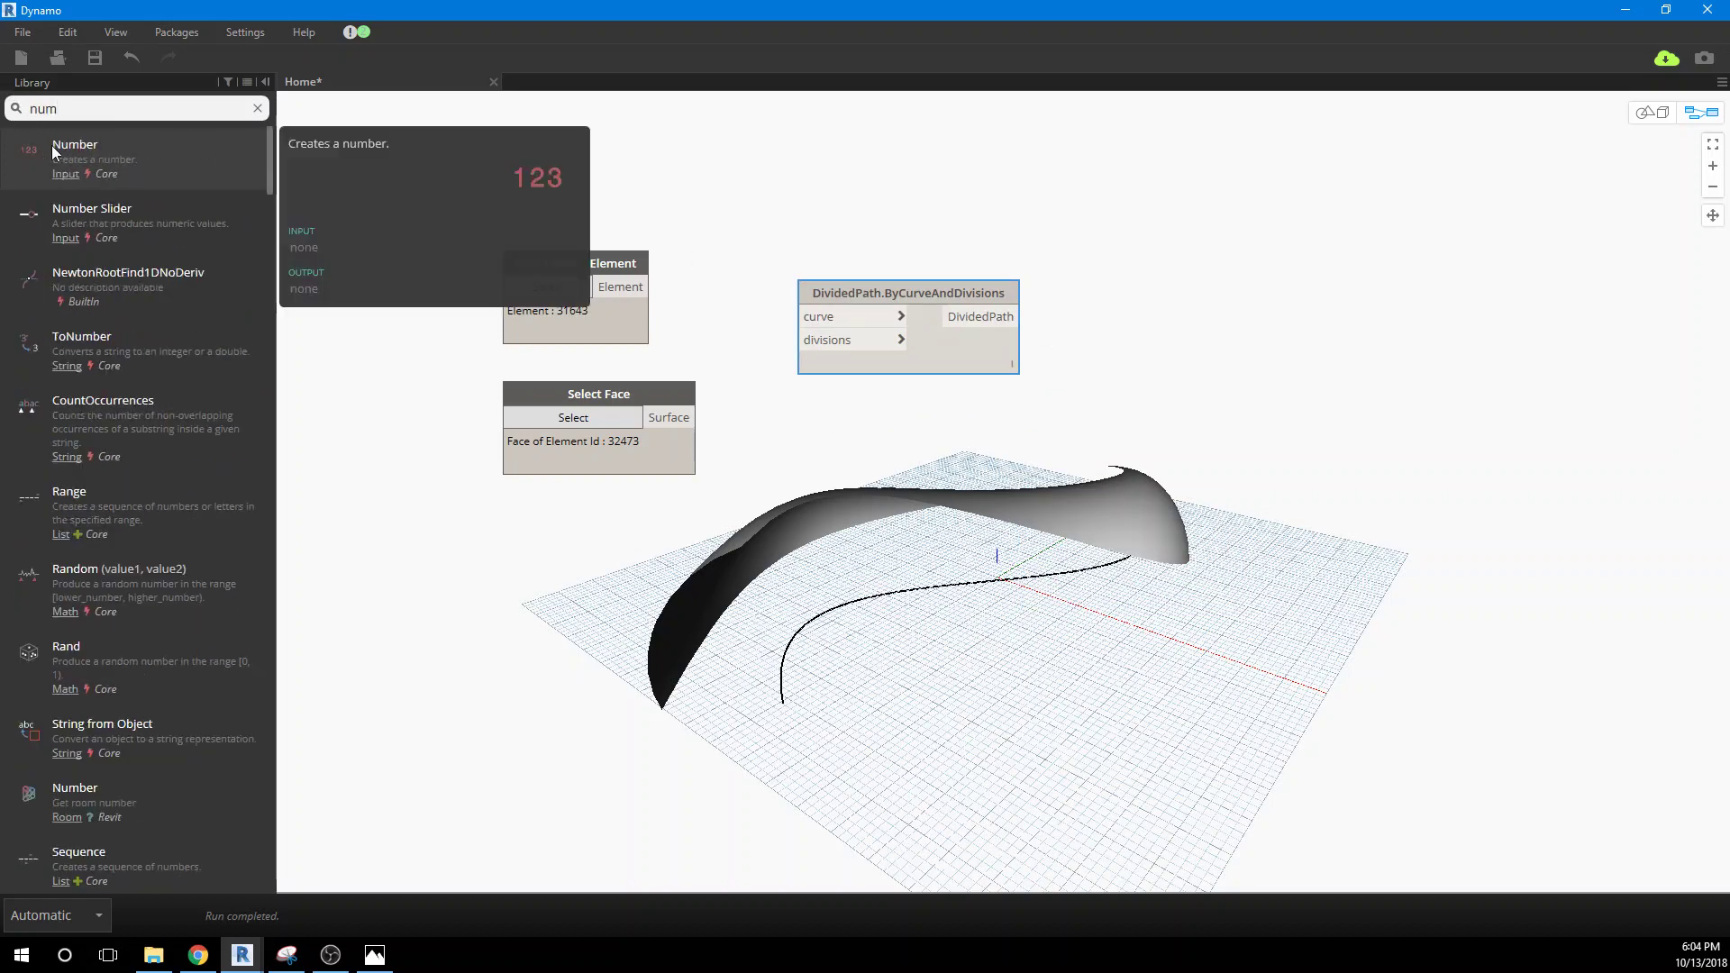
click(52, 146)
click(1063, 574)
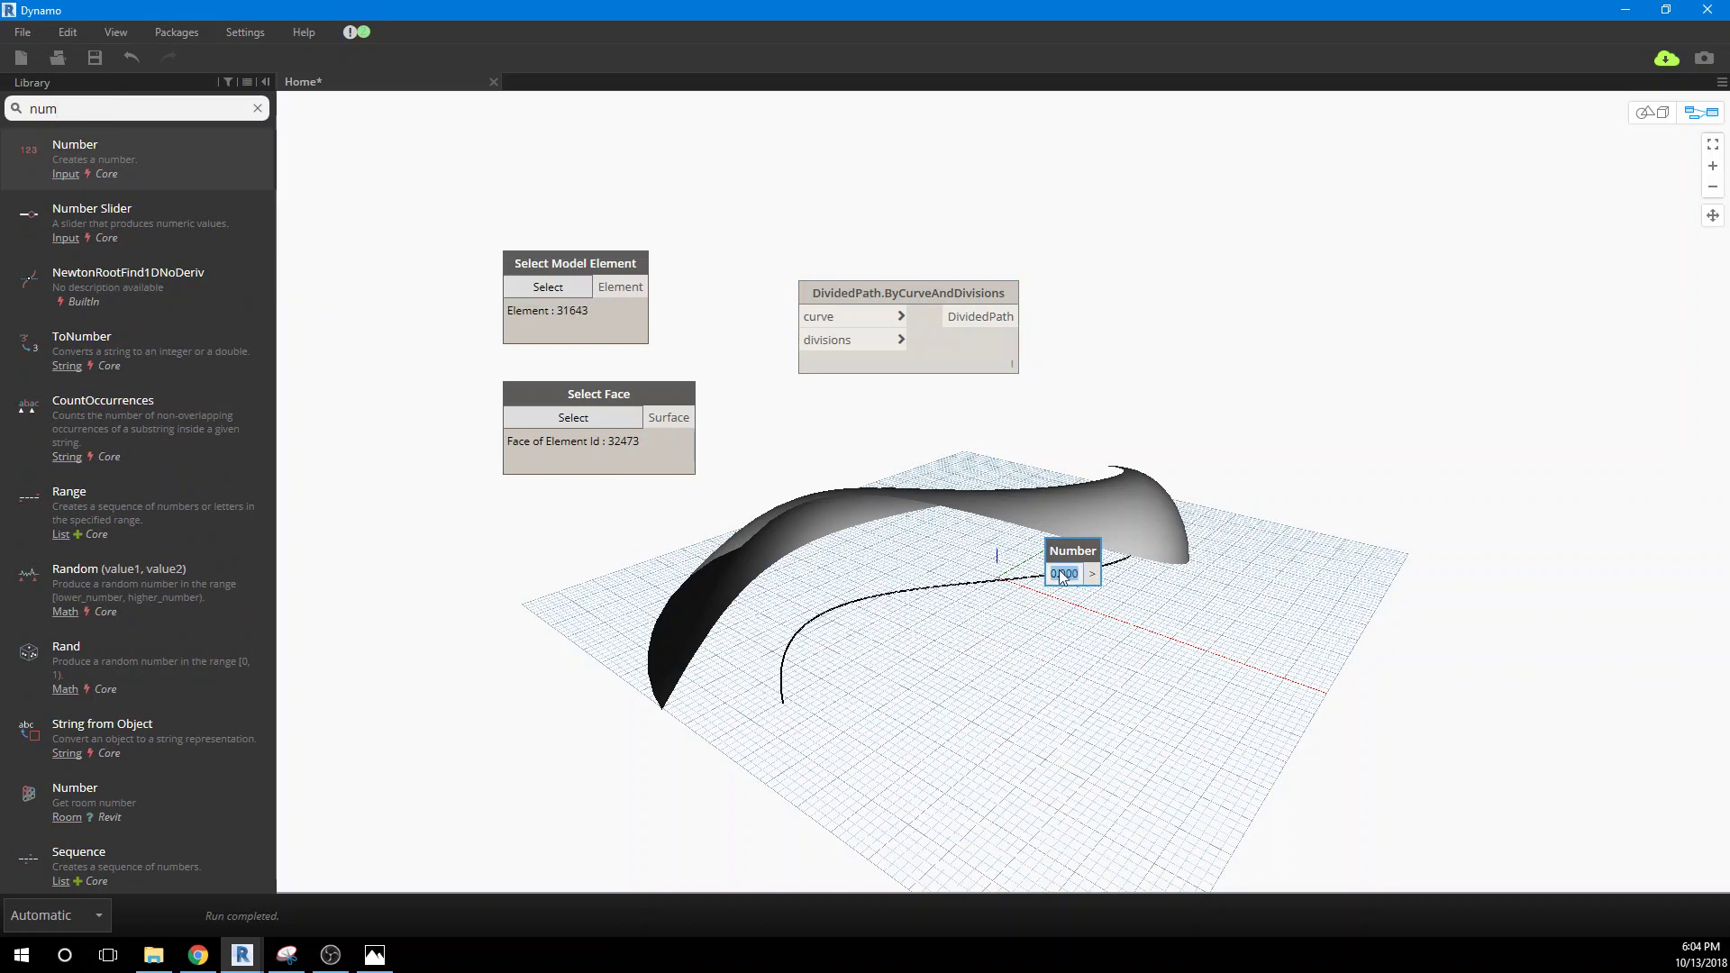
text(20)
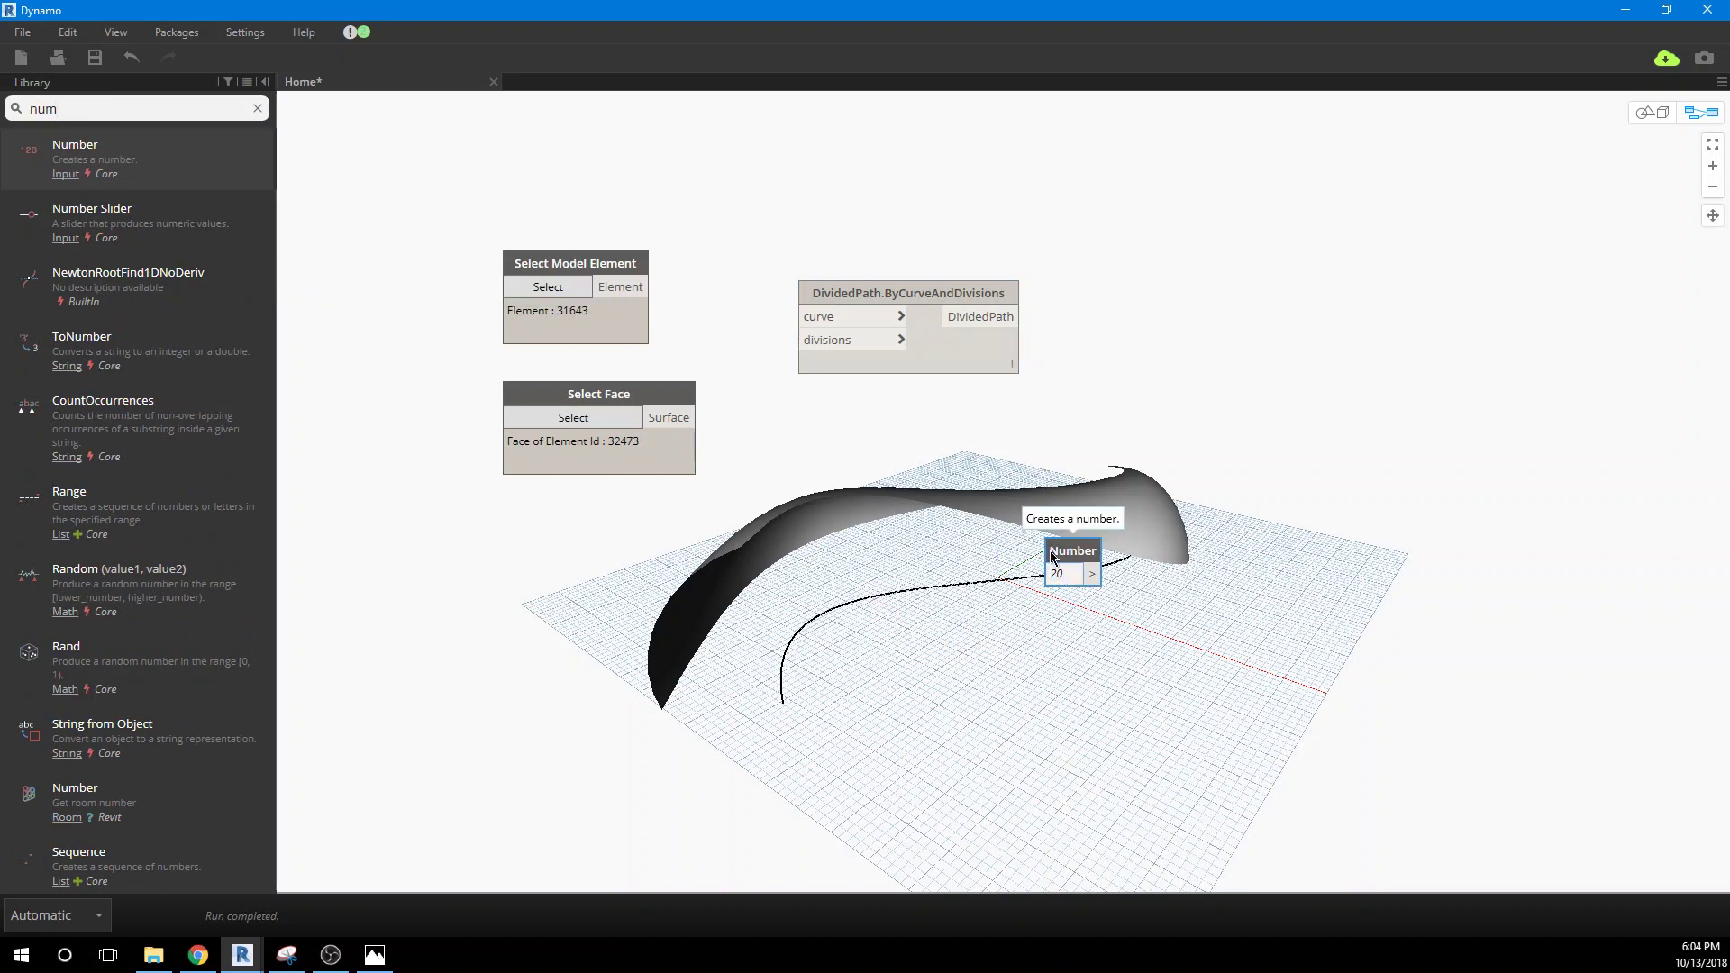
drag(1046, 555, 814, 355)
drag(611, 290, 826, 321)
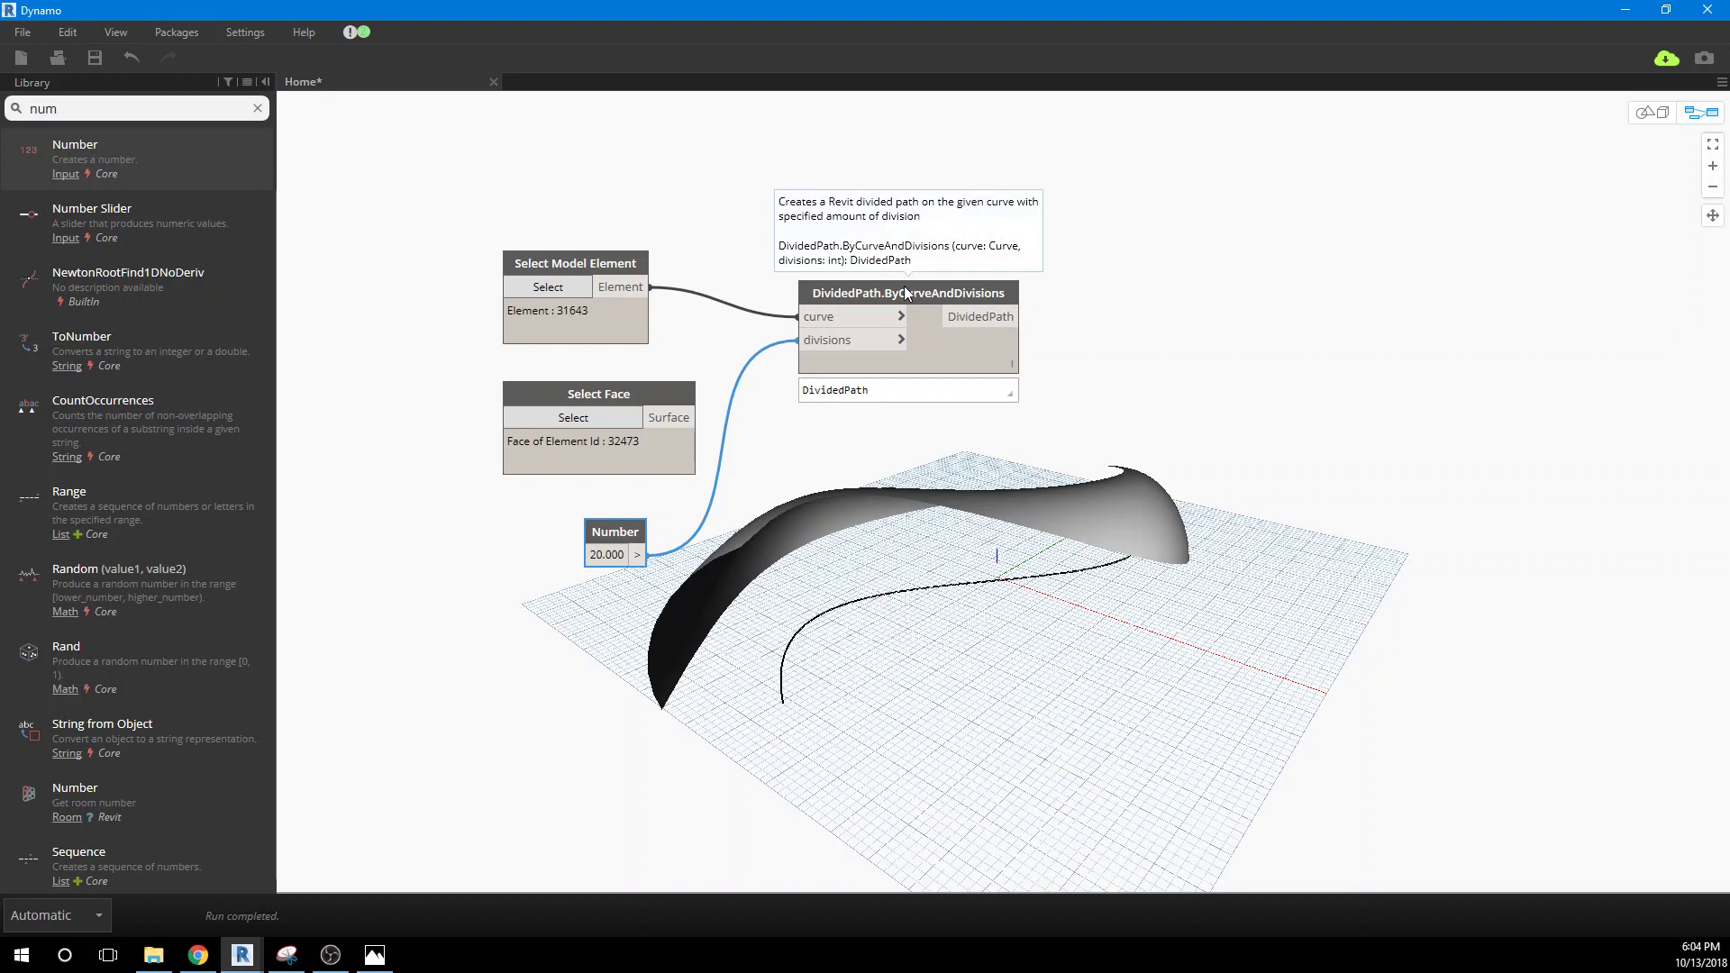
drag(905, 291, 918, 256)
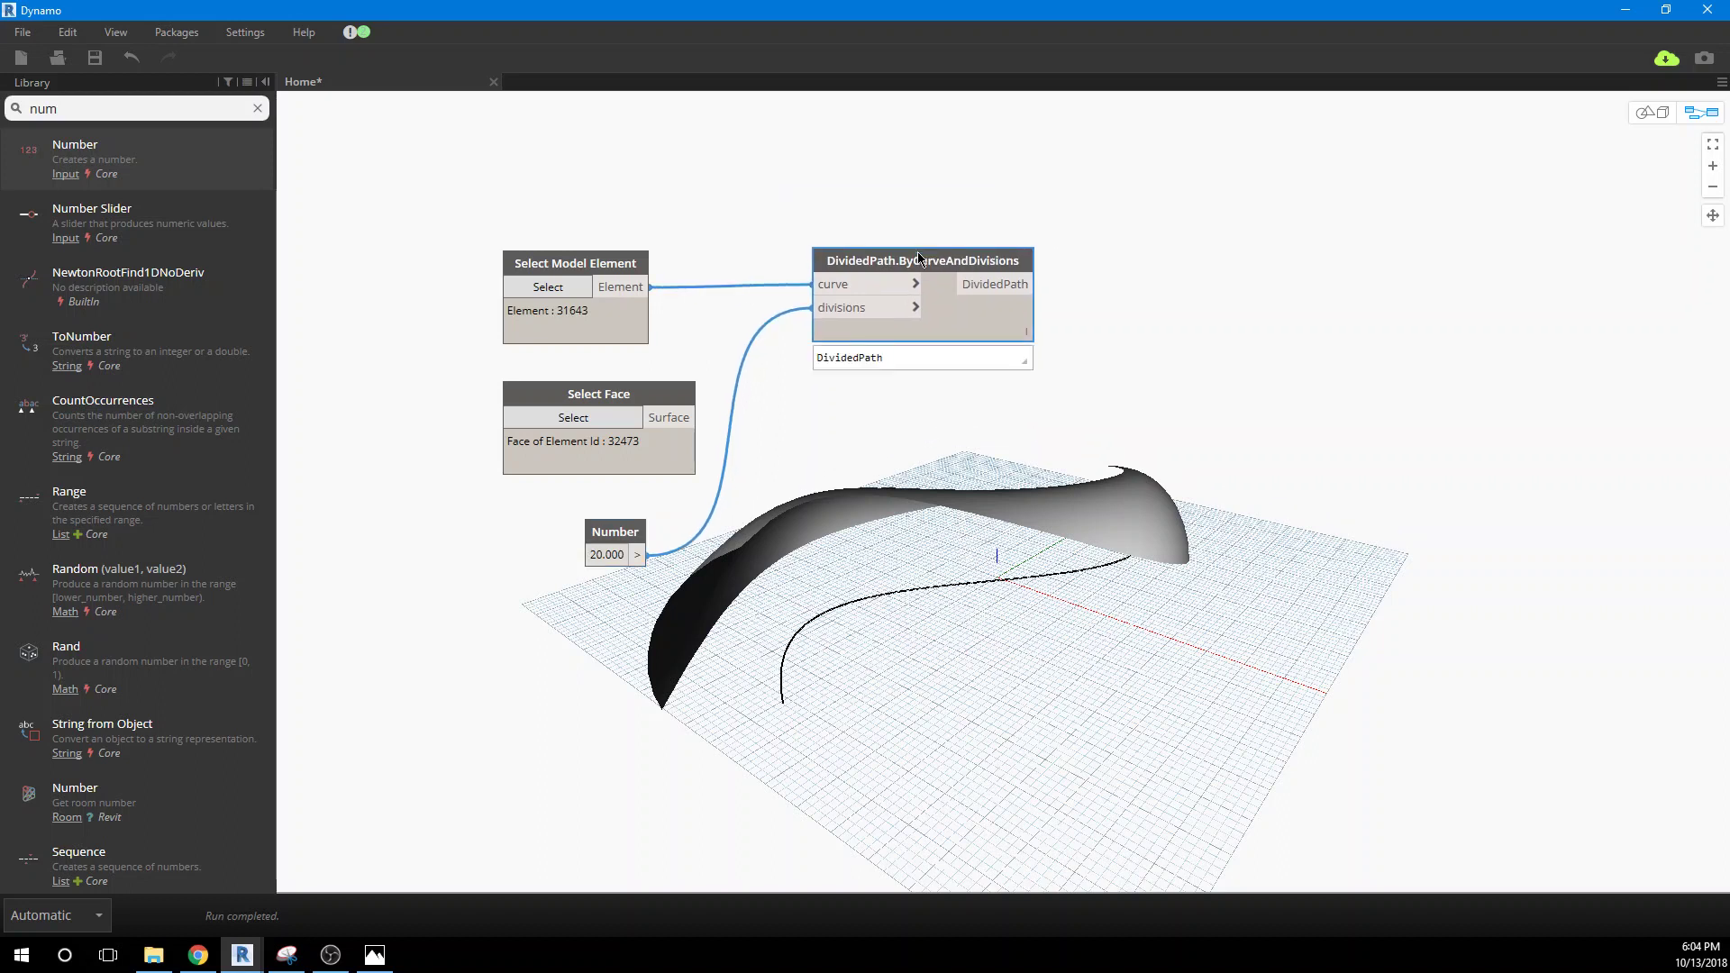
right_click(598, 263)
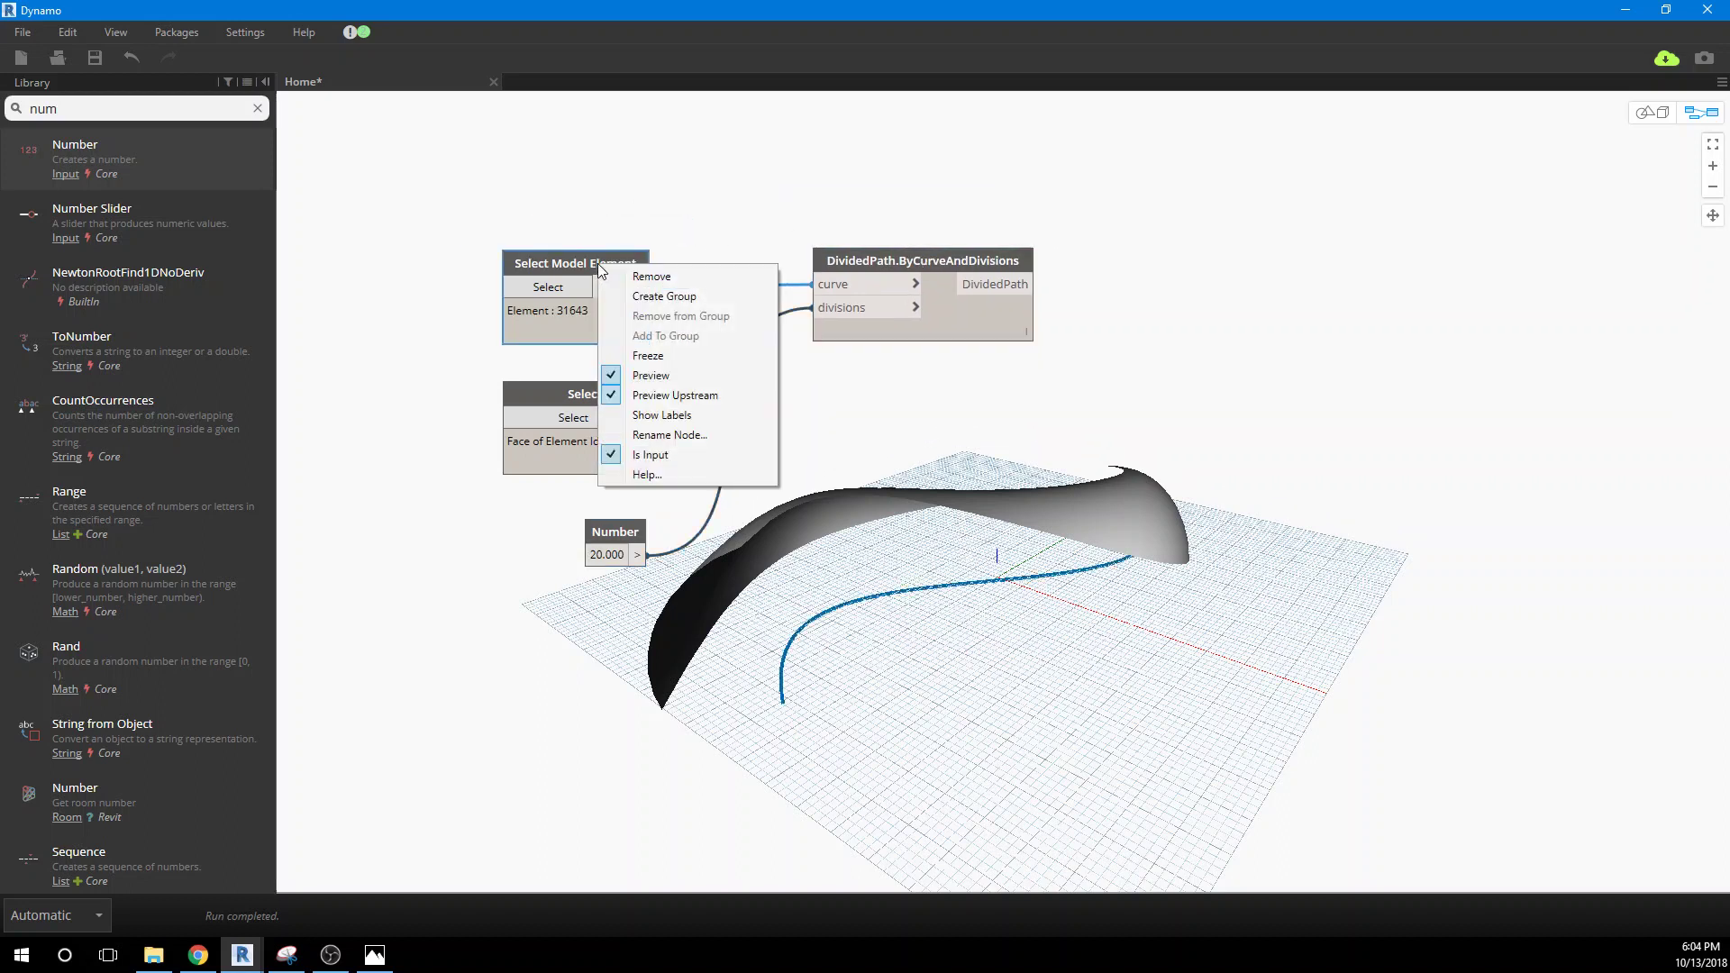
click(620, 376)
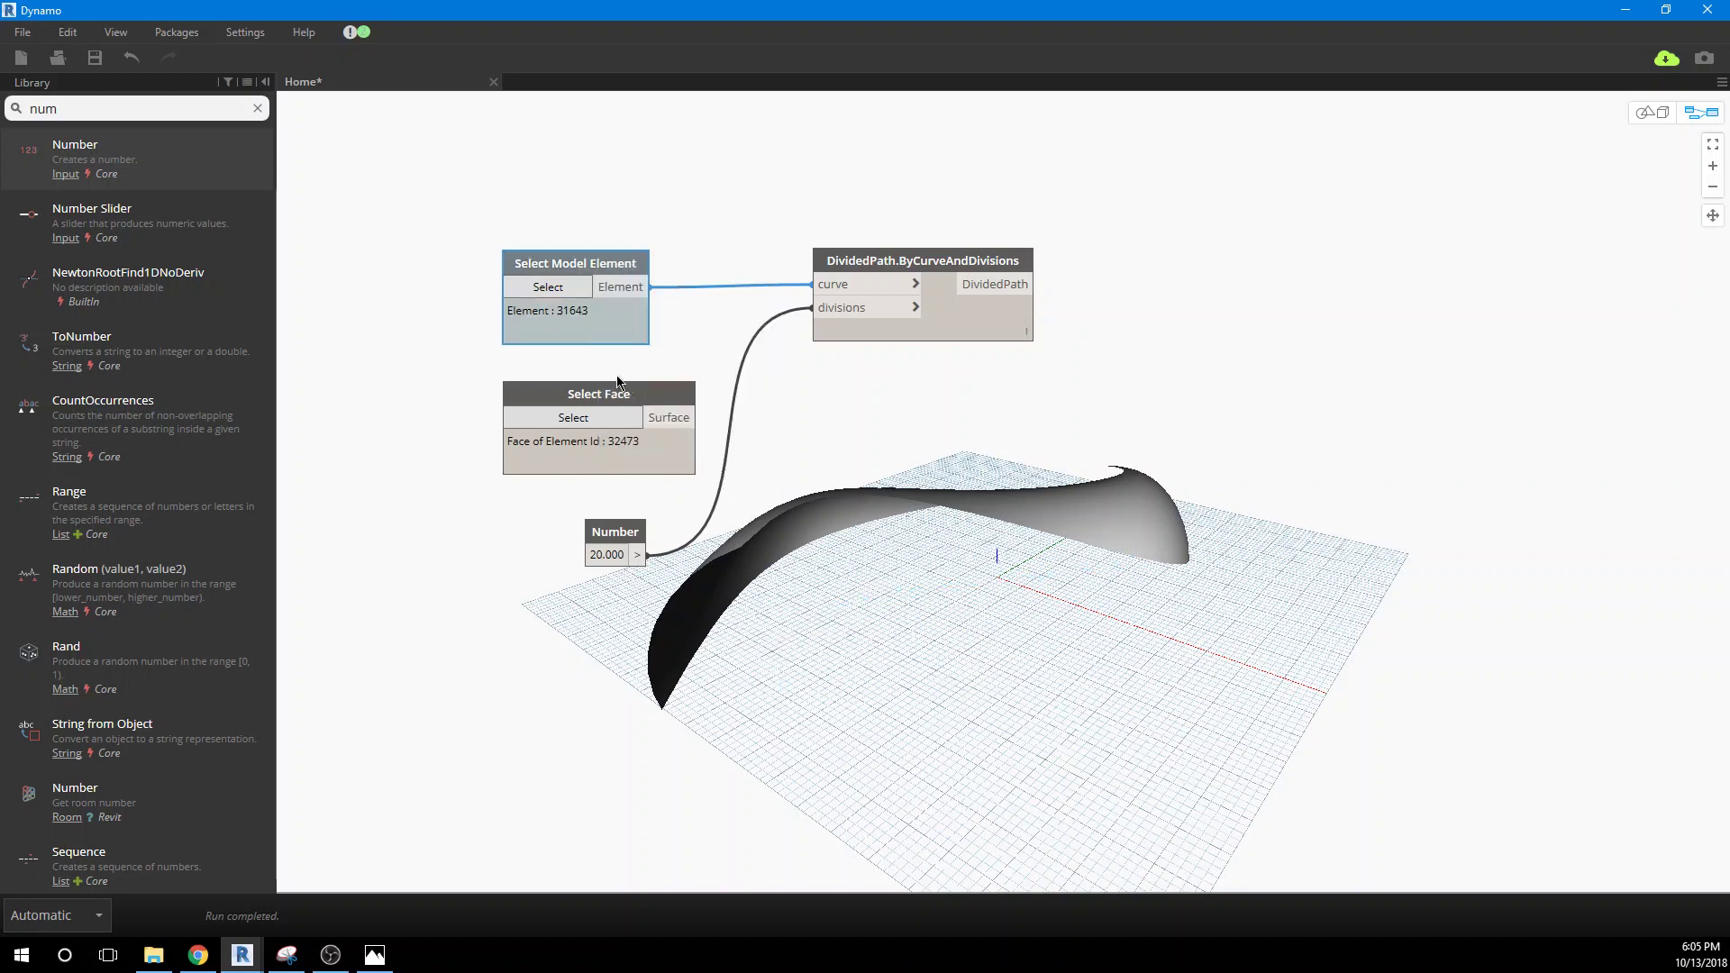
Step: Keep the divided path's preview open and search the library for DividedPath.Points
mouse_move(1001, 302)
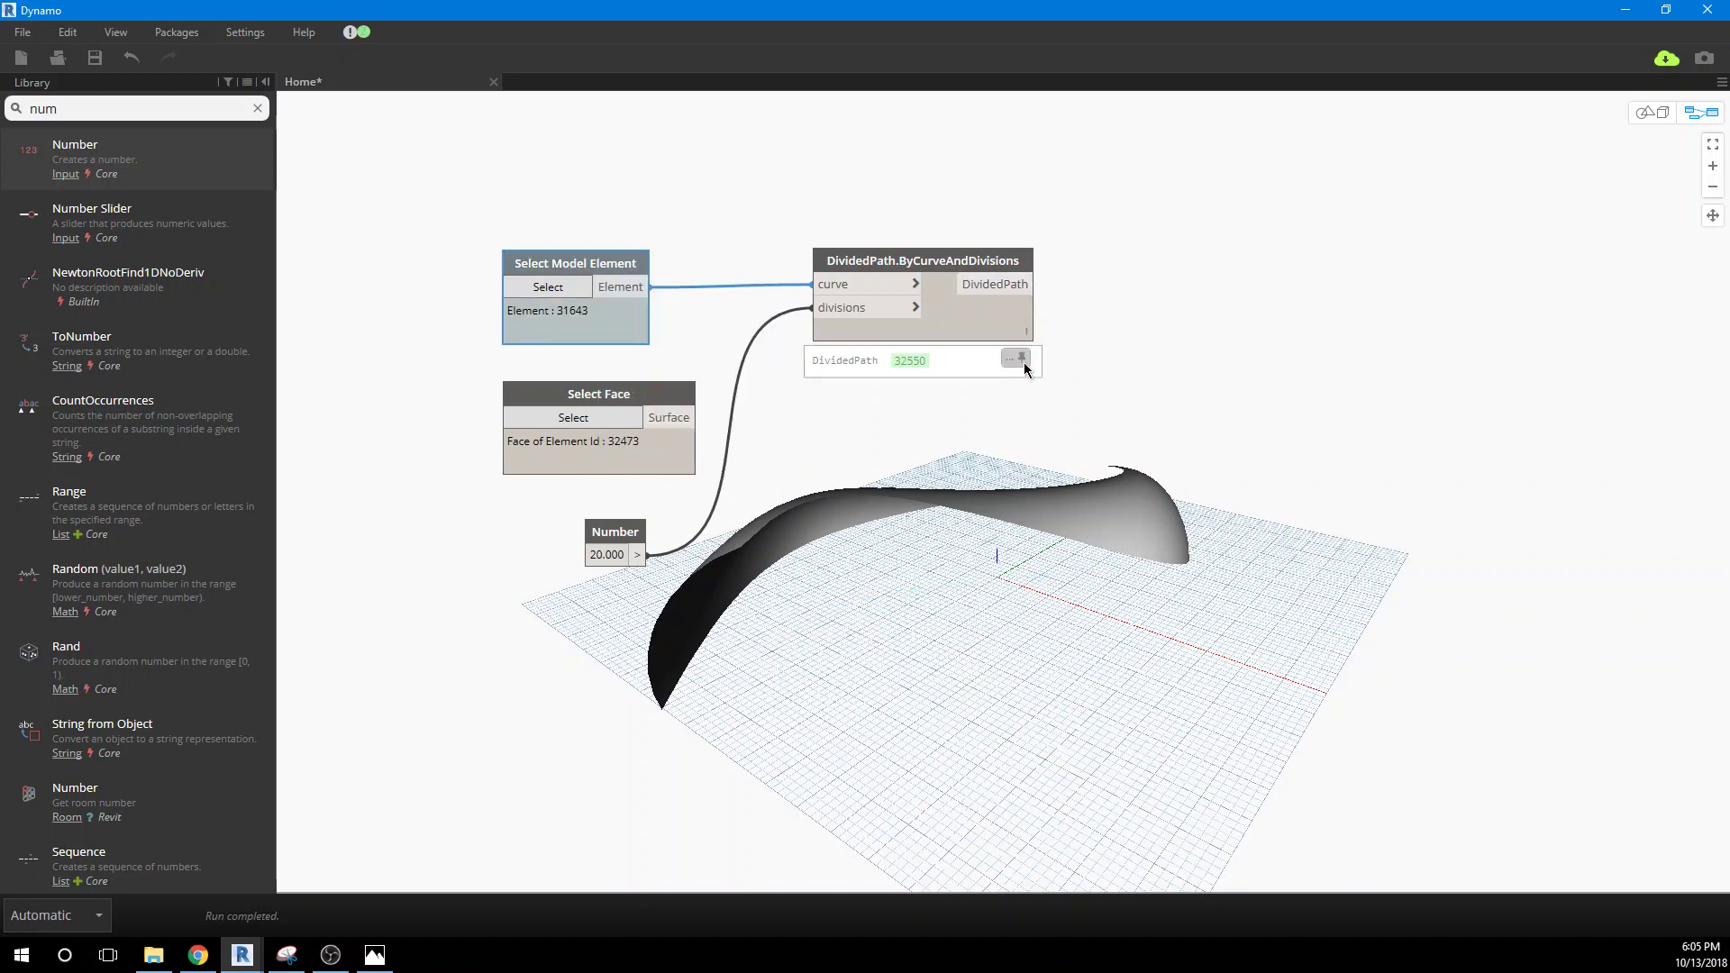
click(1022, 360)
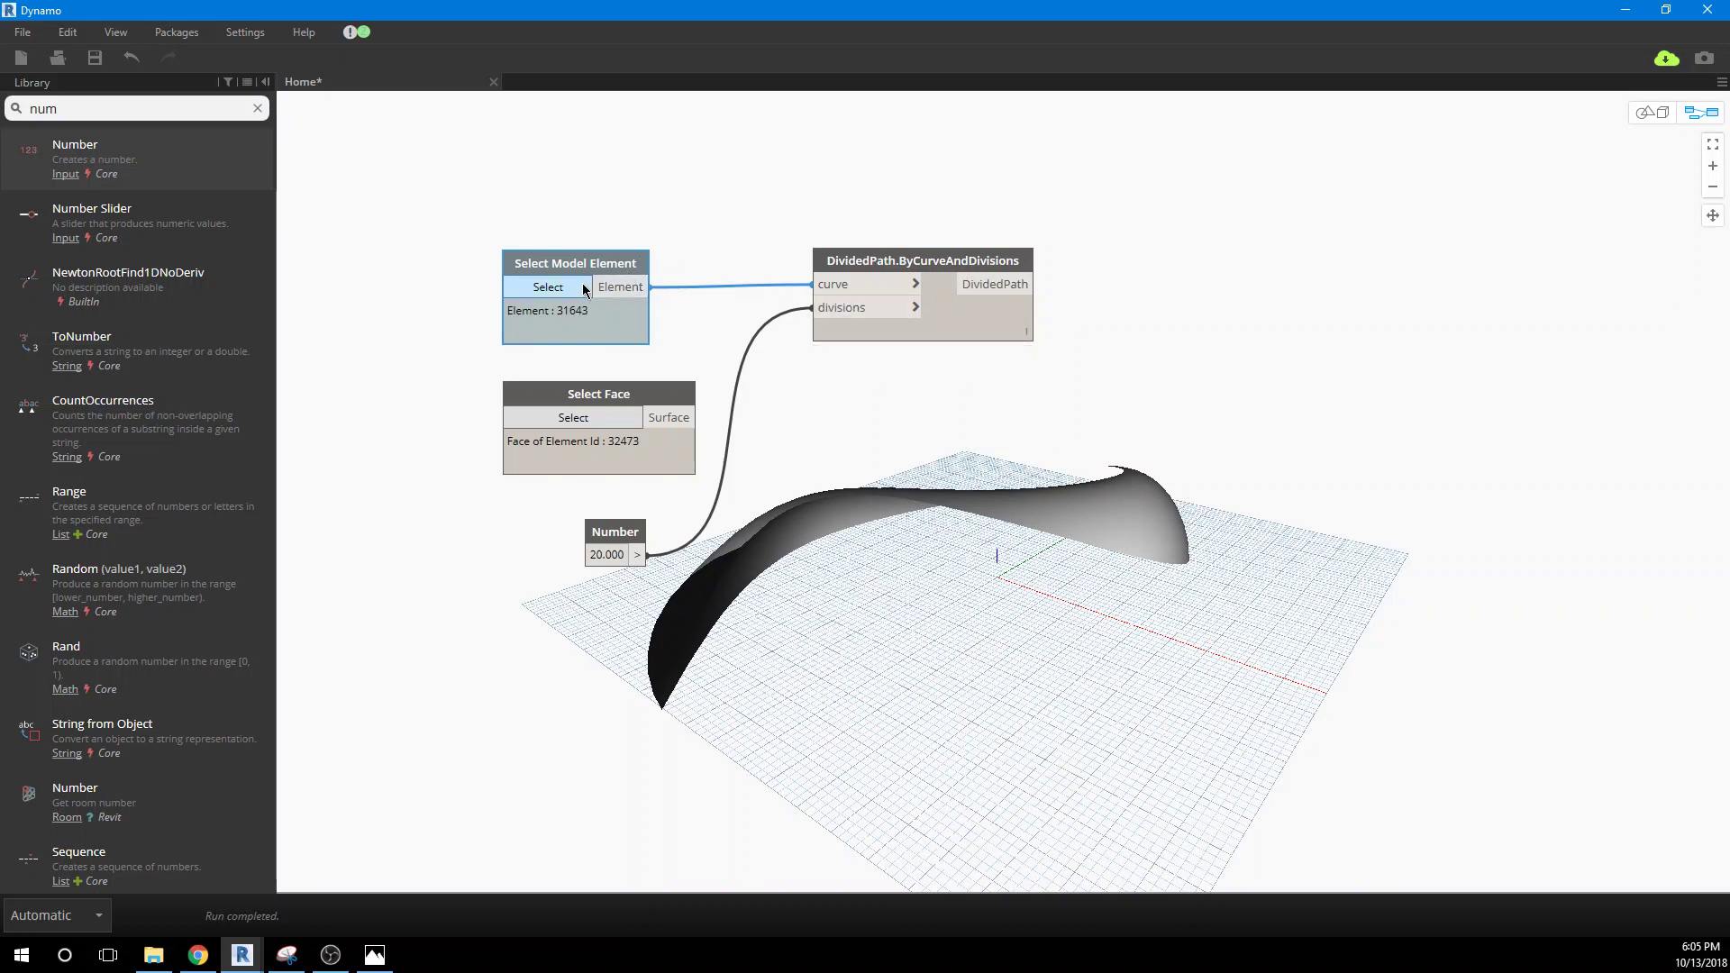
mouse_move(586, 287)
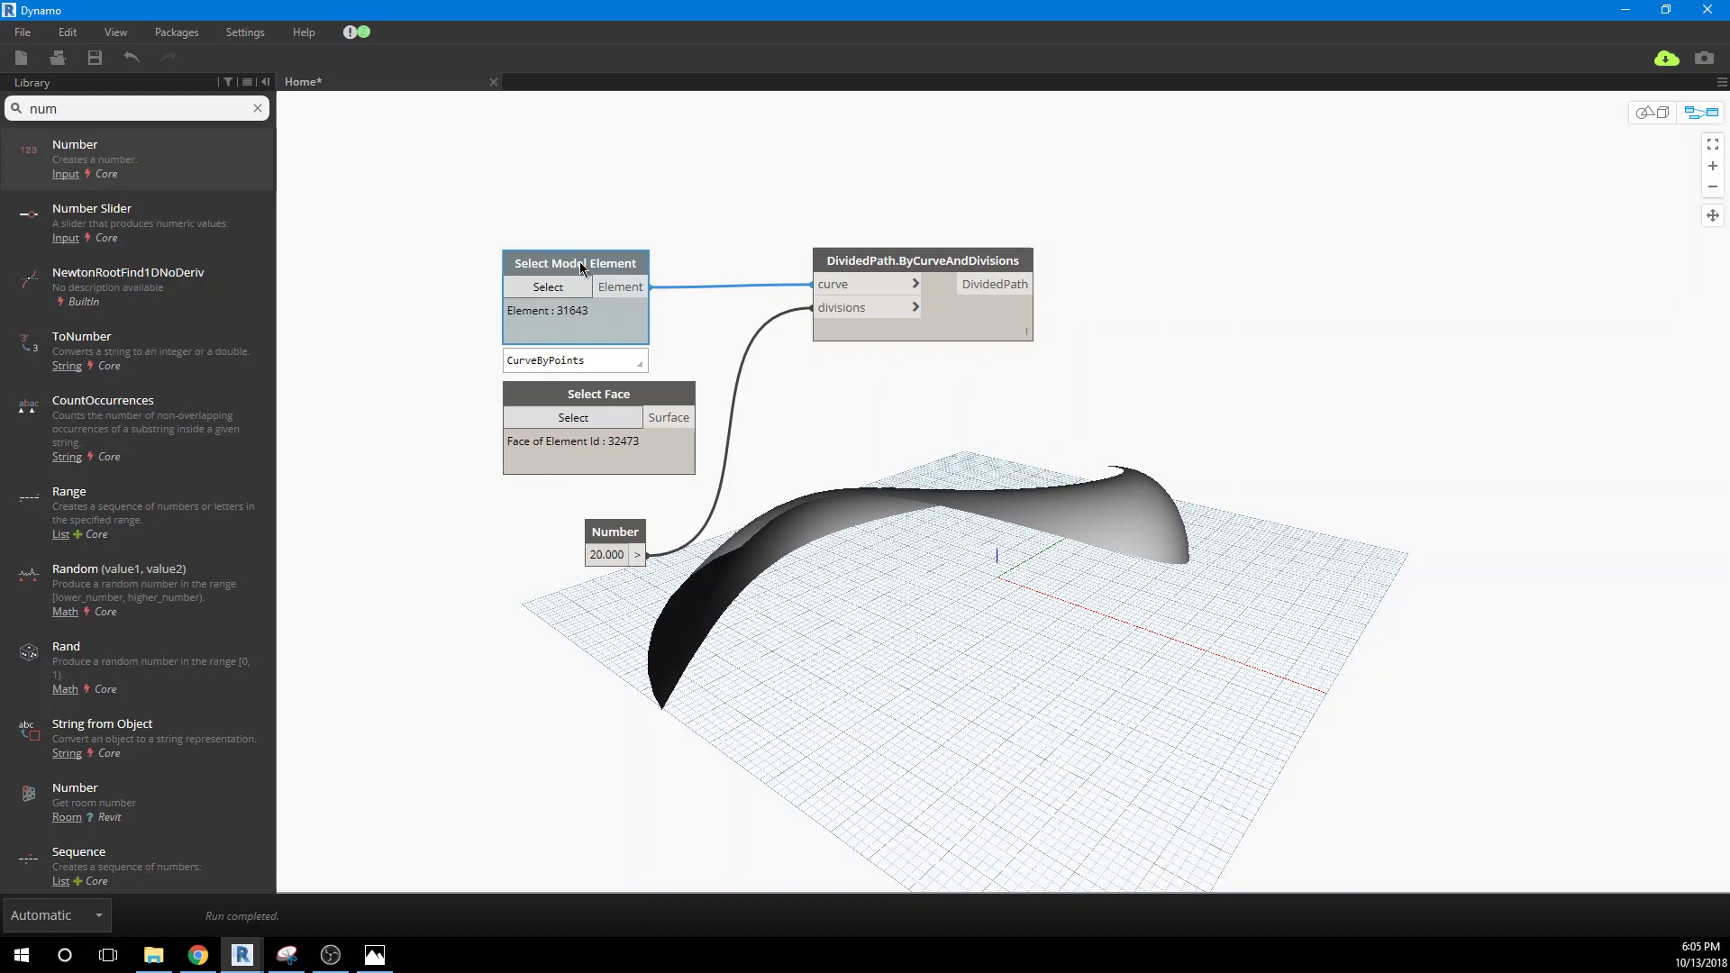
click(18, 102)
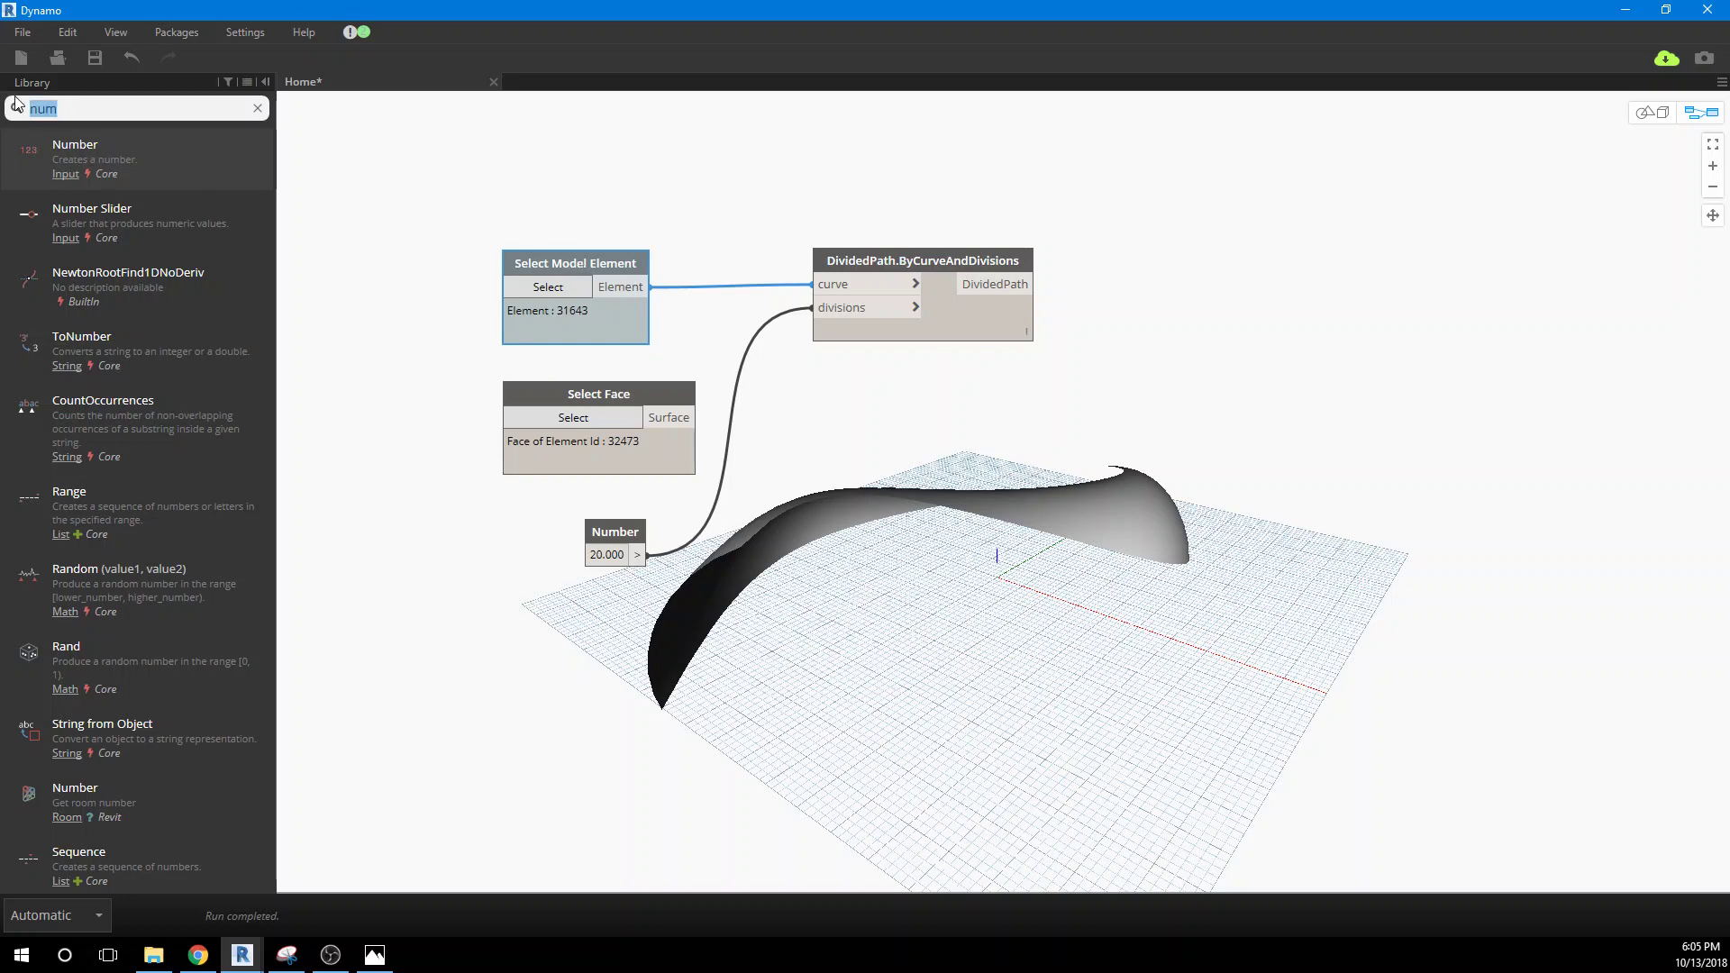
text(divide)
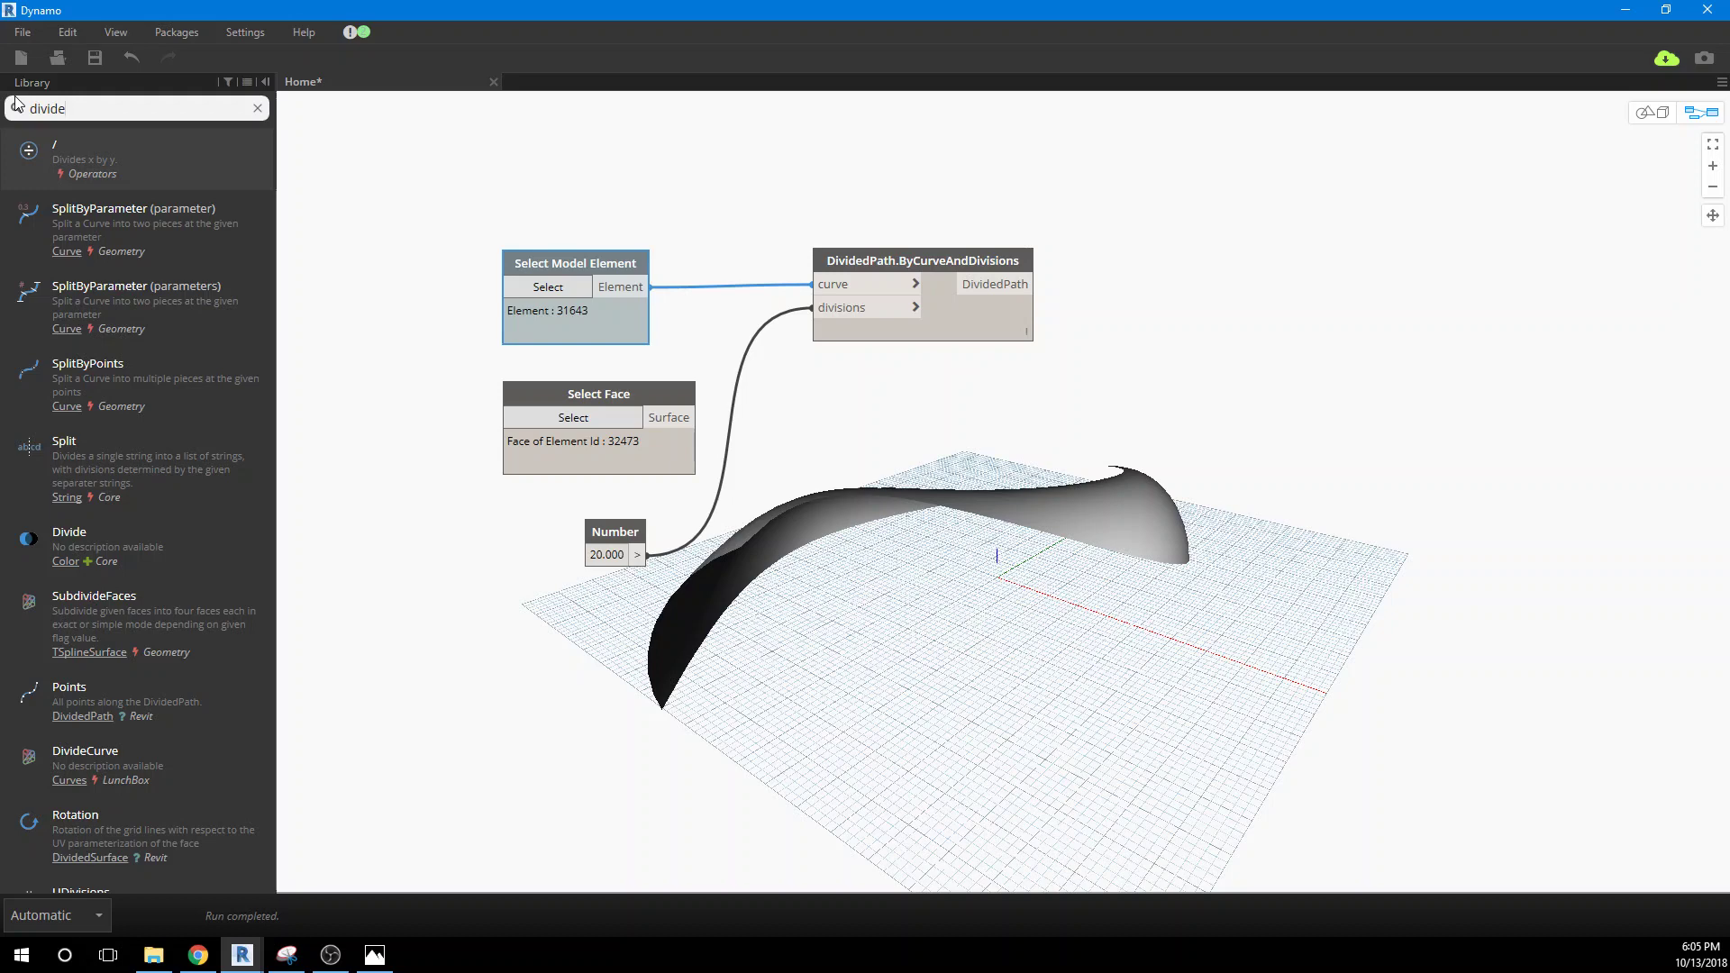
text(dpath)
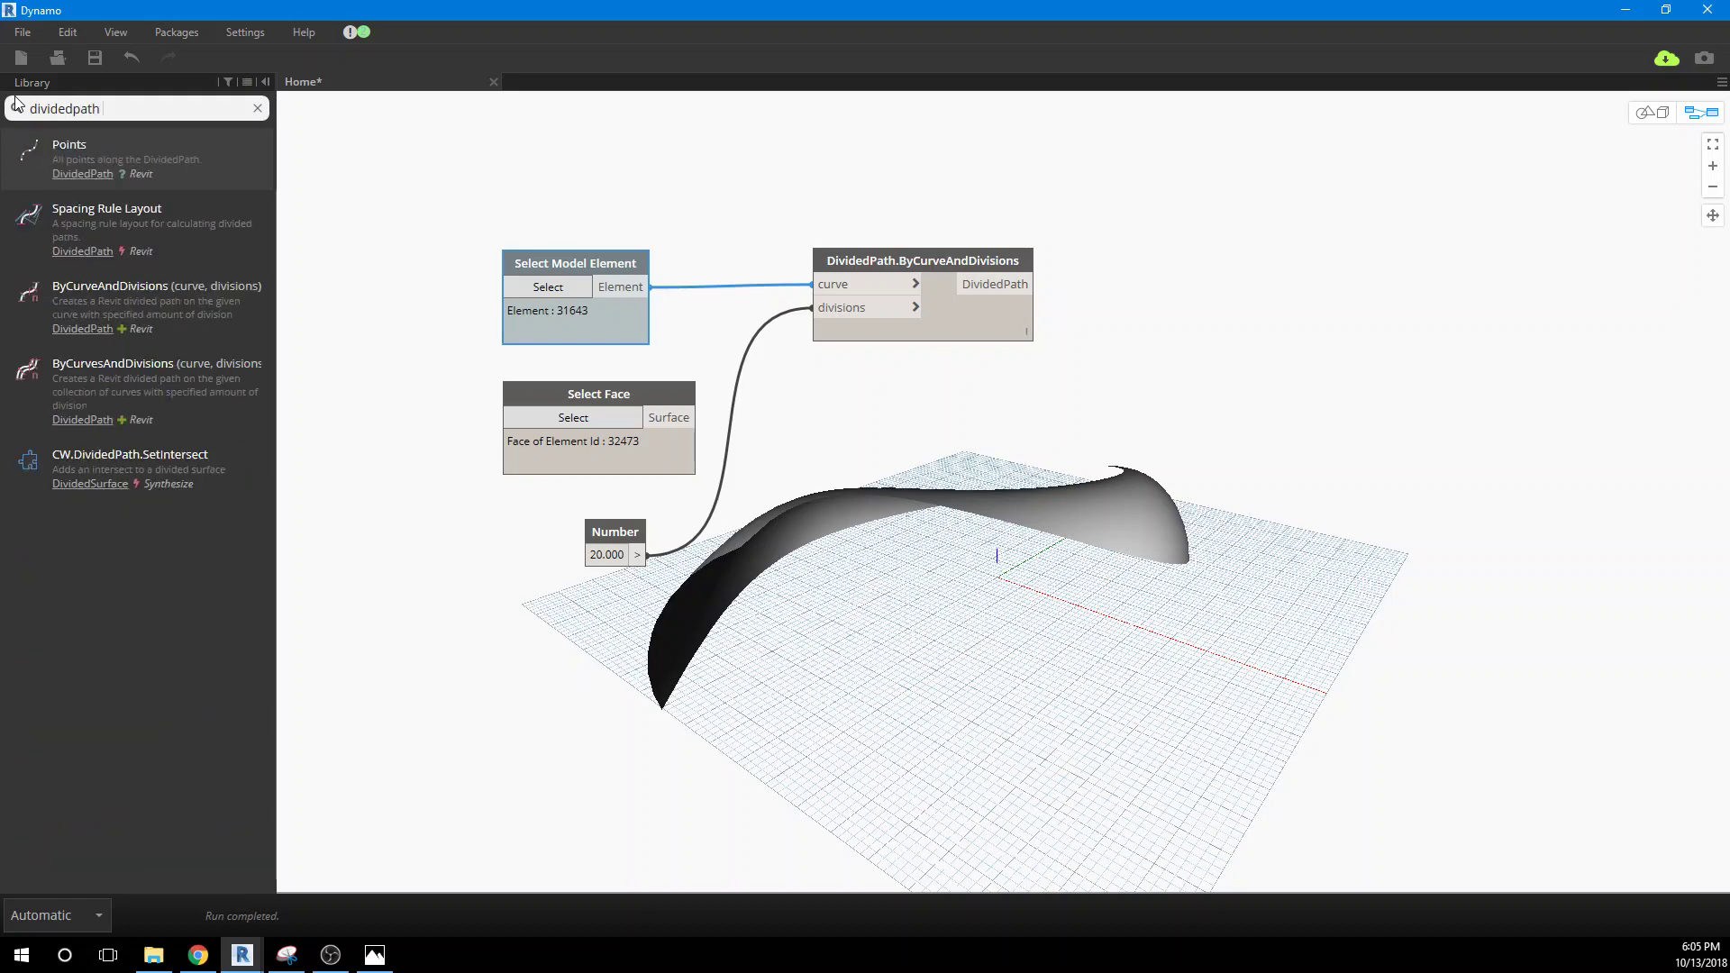
text( pi)
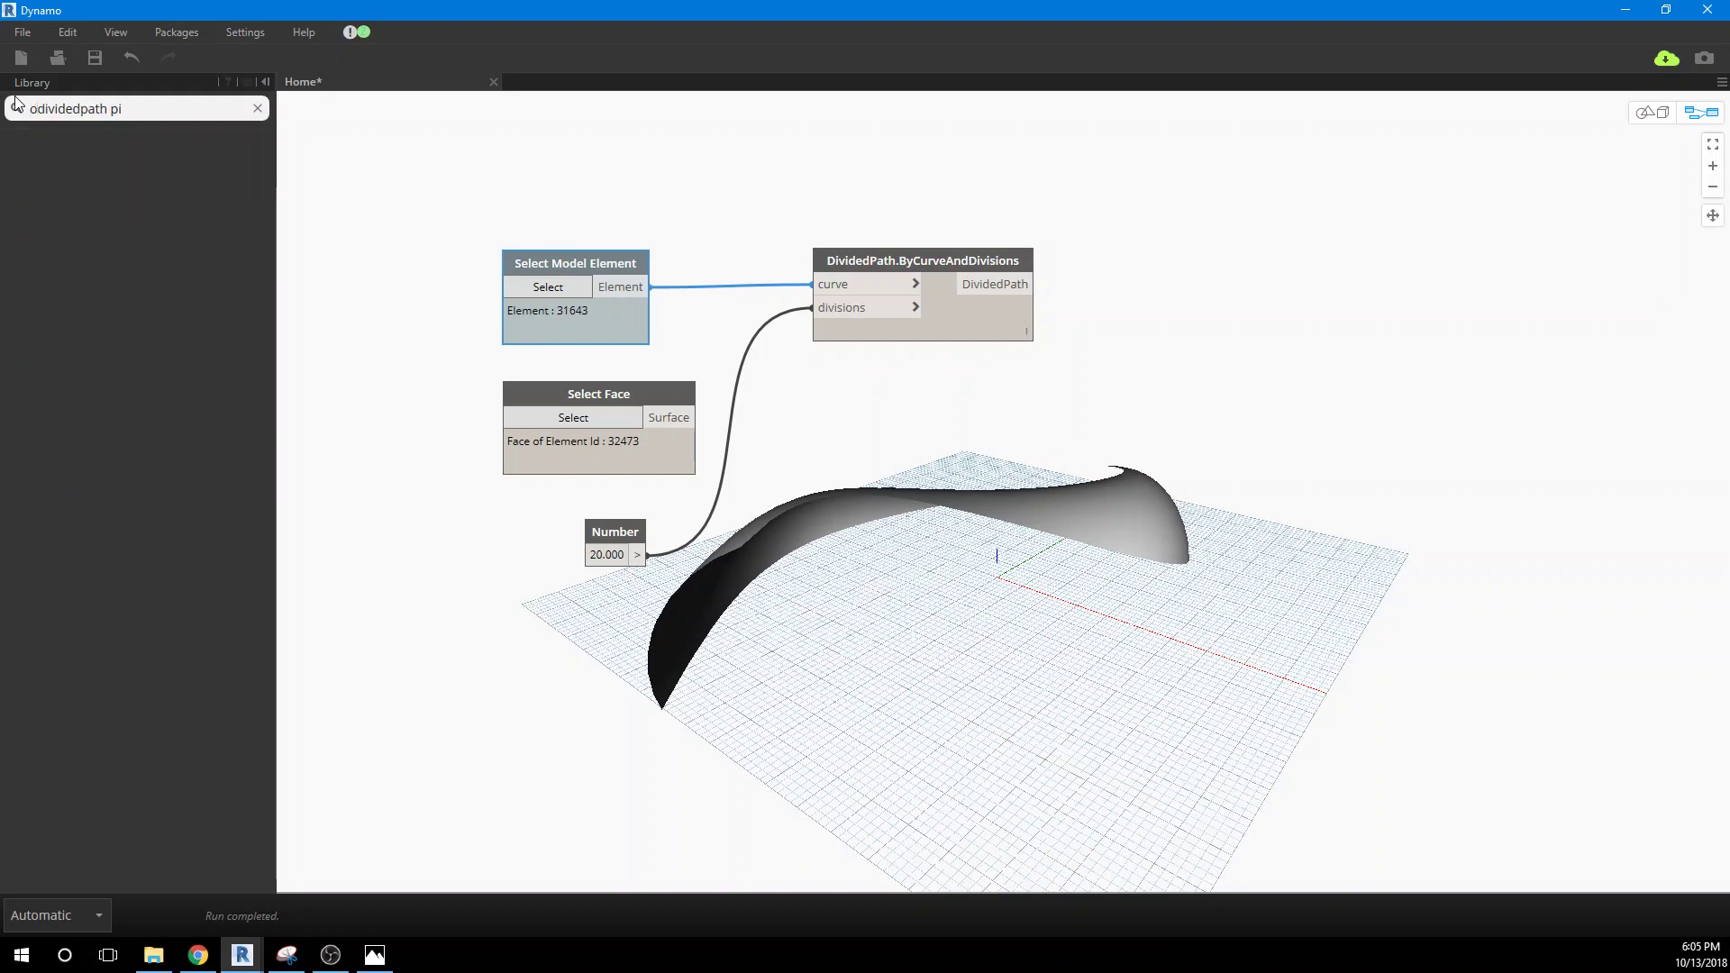
text(ints)
drag(59, 108, 30, 109)
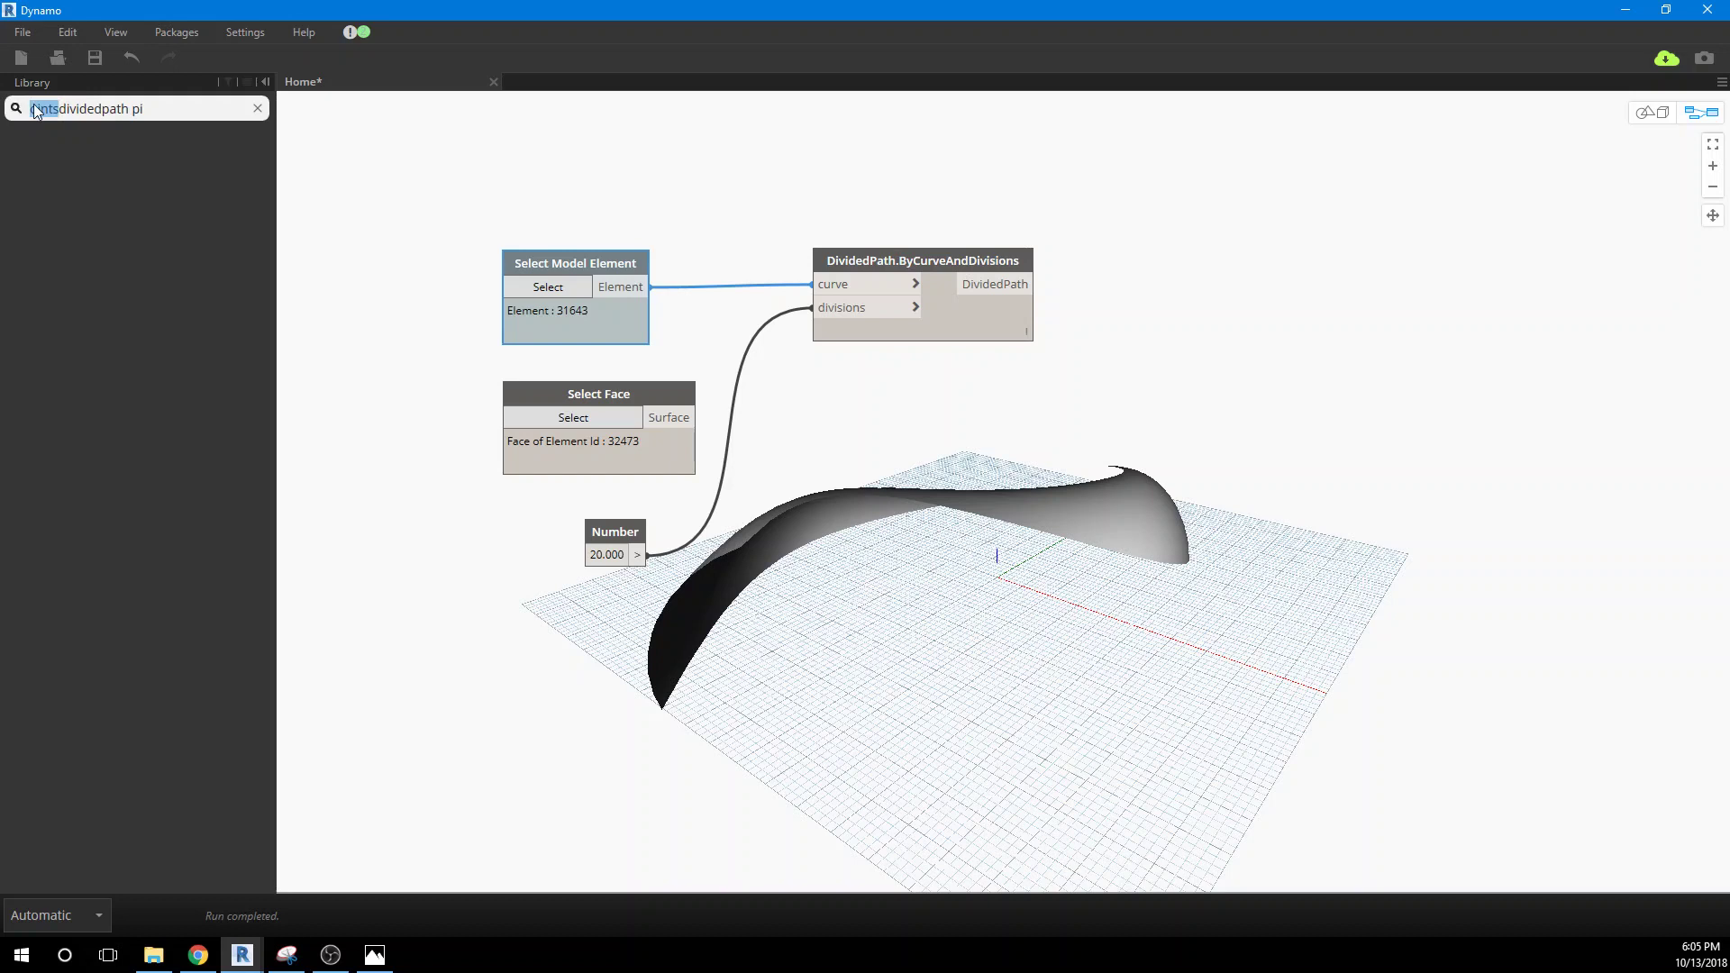
key(BackSpace)
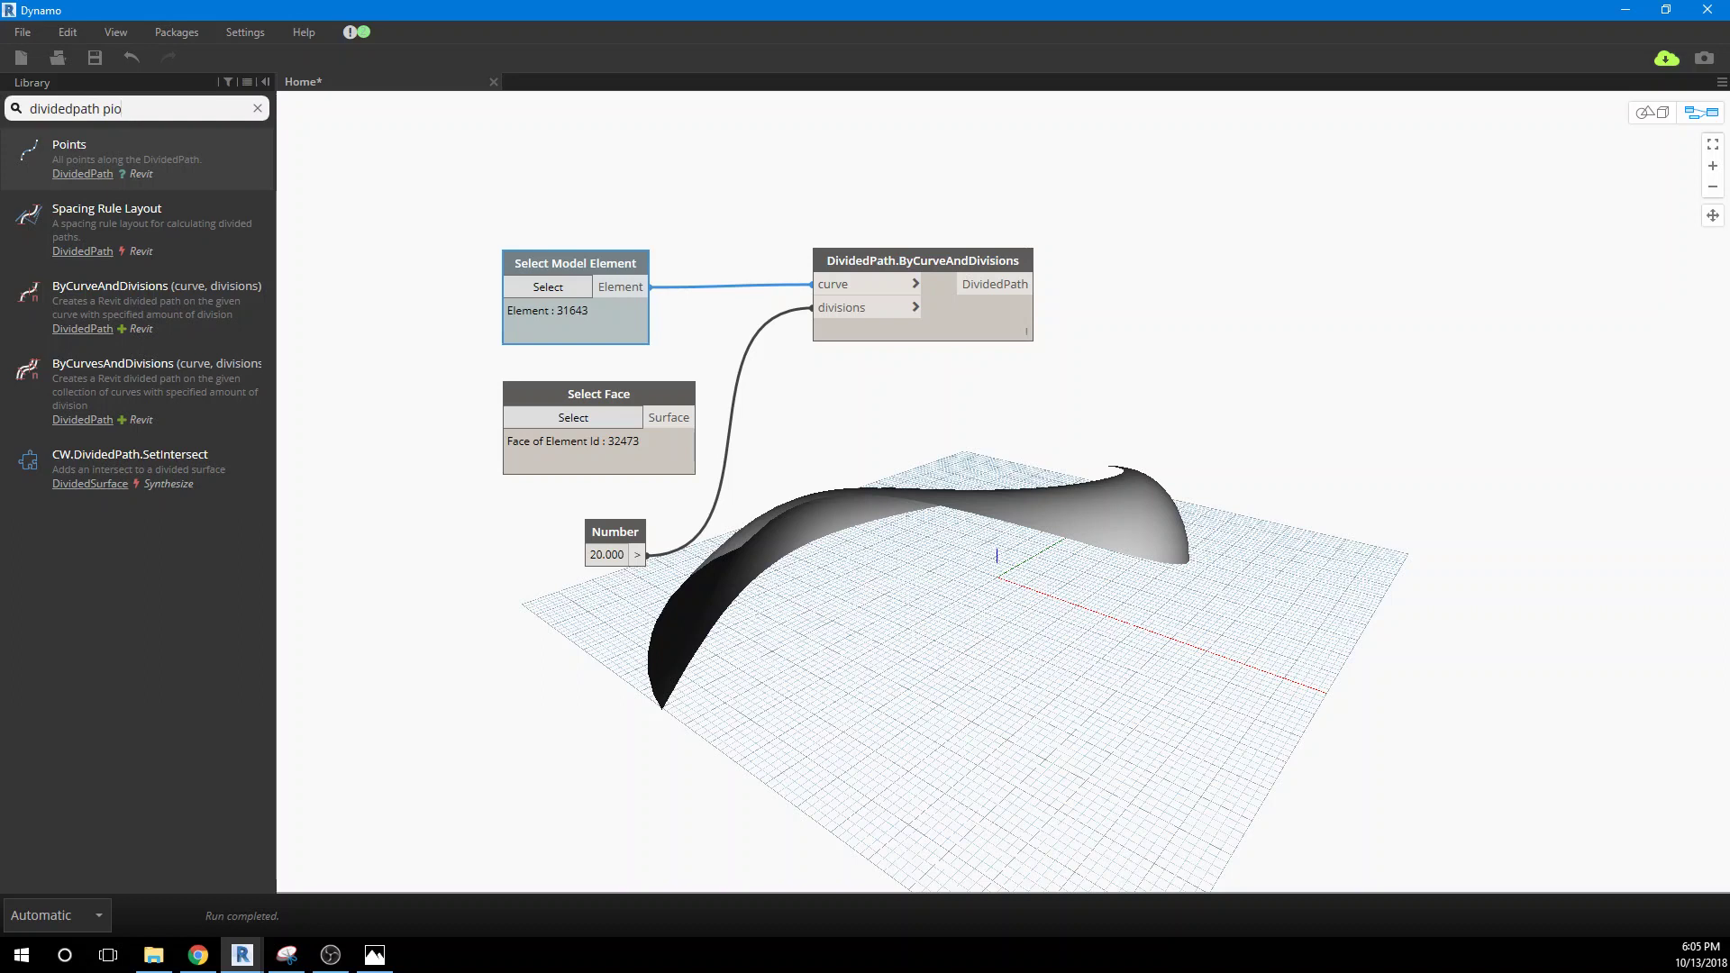
text(onts)
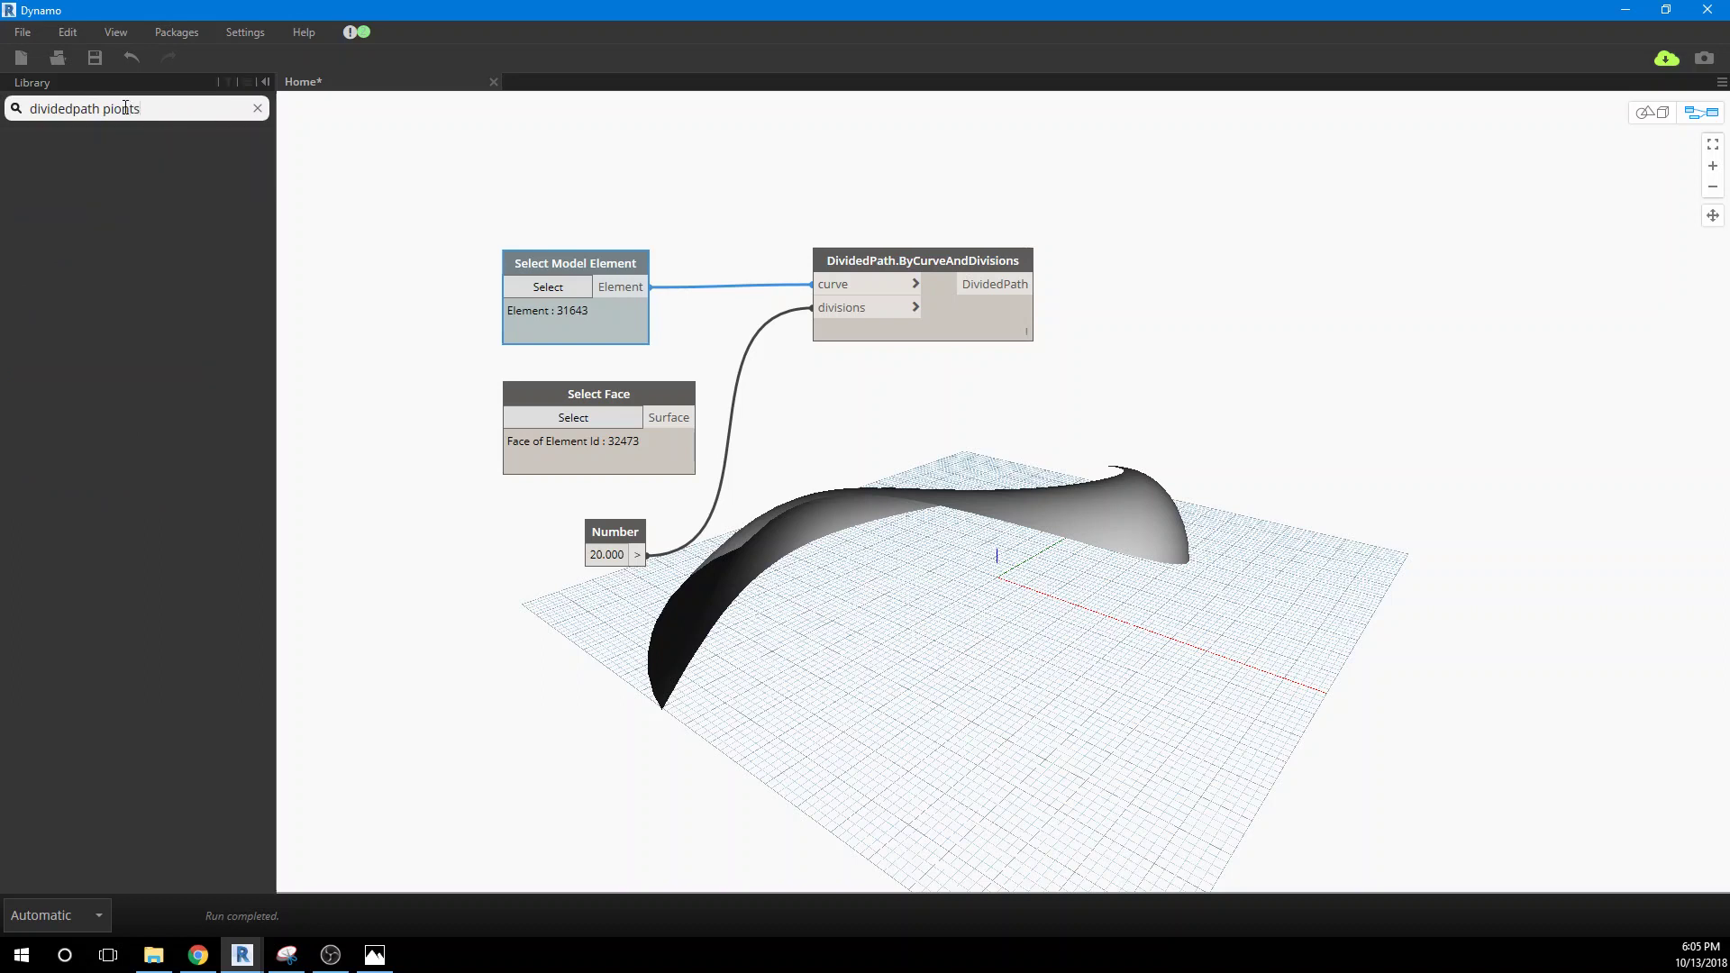
drag(122, 108, 110, 108)
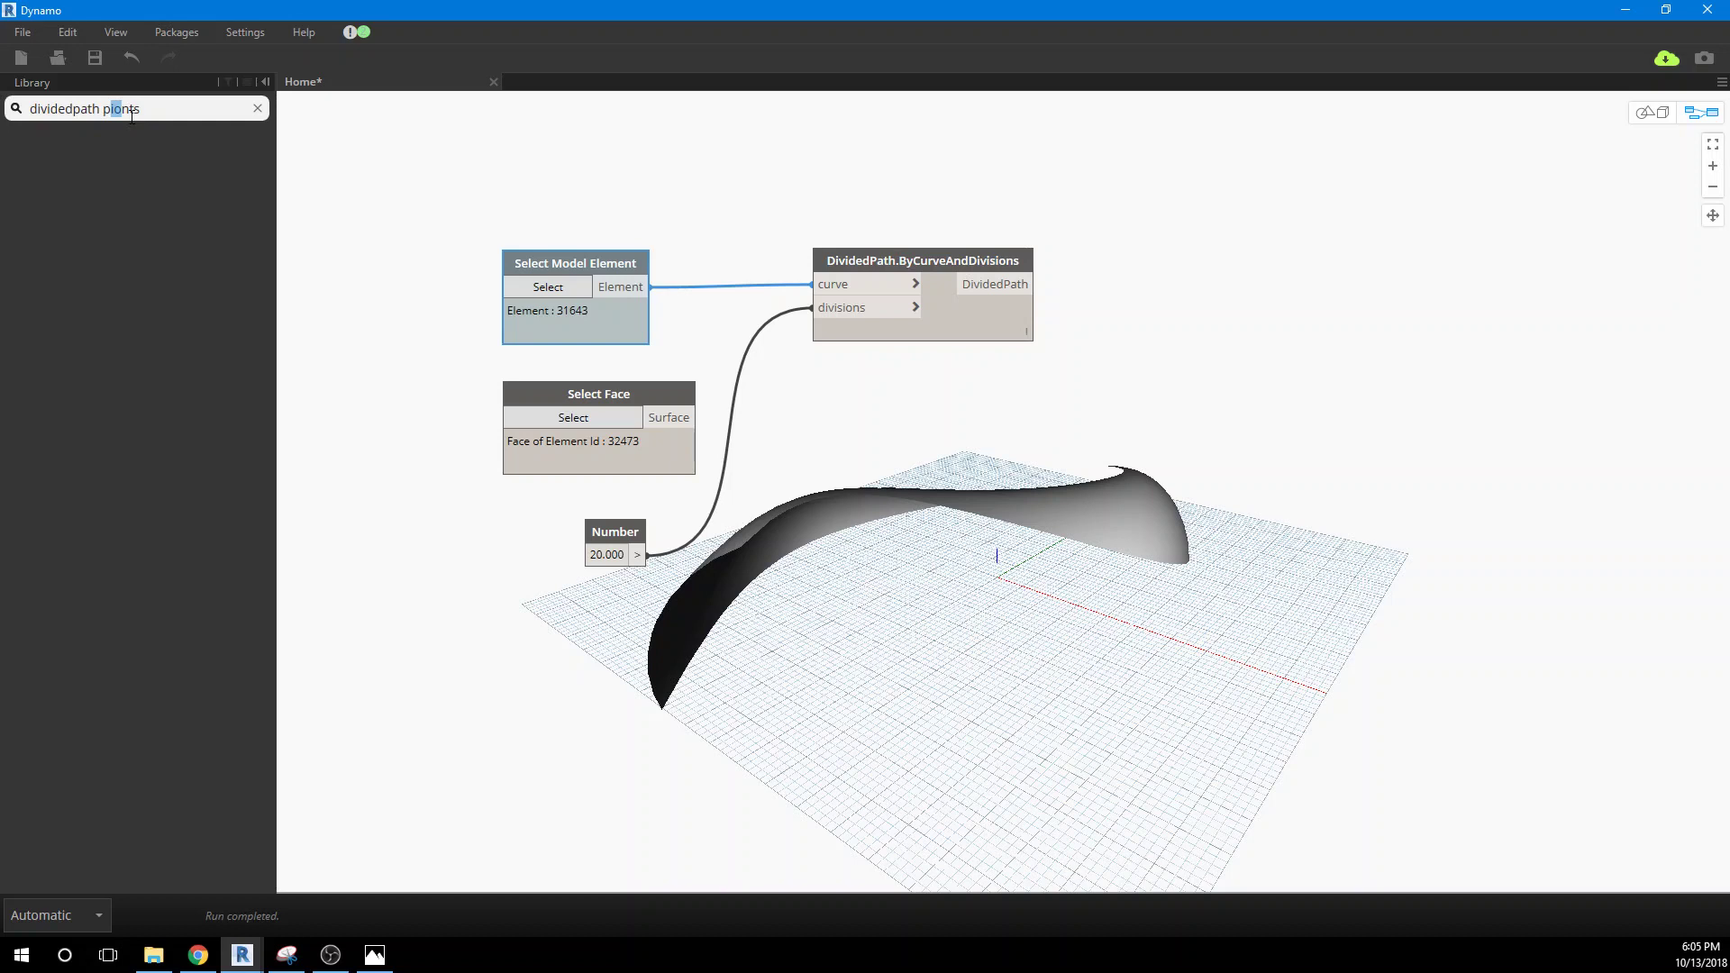
text(oi)
Step: Add DividedPath.Points beside the divided-path node and wire the divided path into it
click(148, 159)
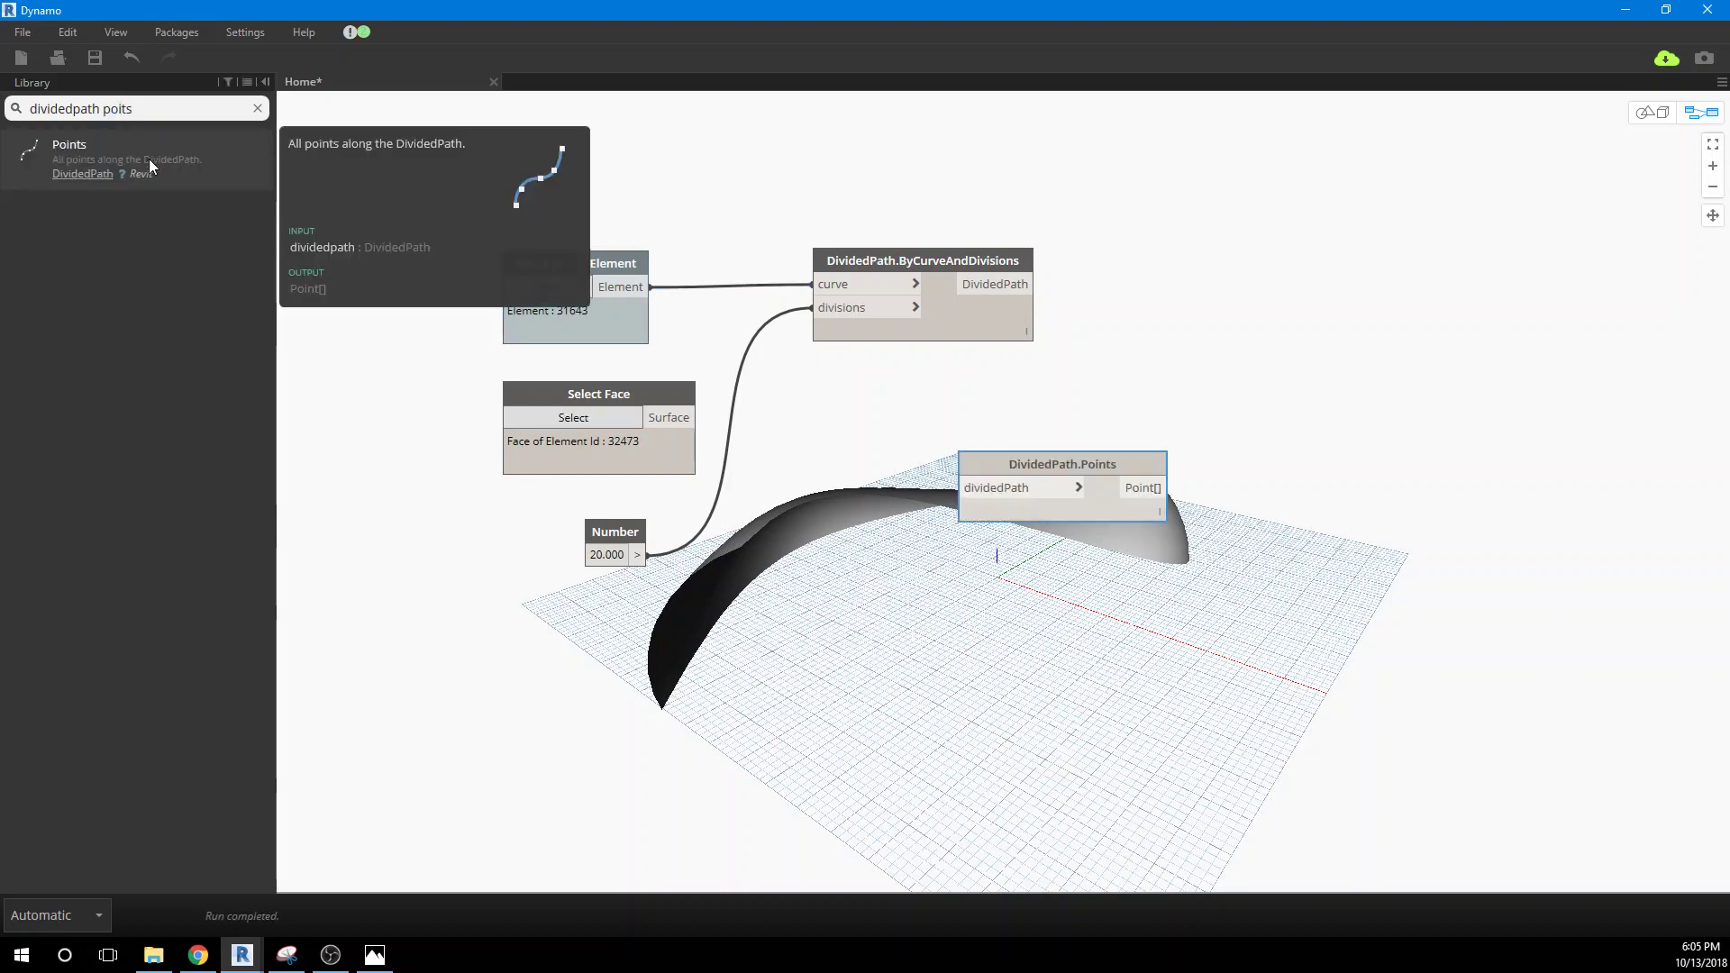
drag(1016, 463, 1150, 292)
drag(1036, 284, 1097, 315)
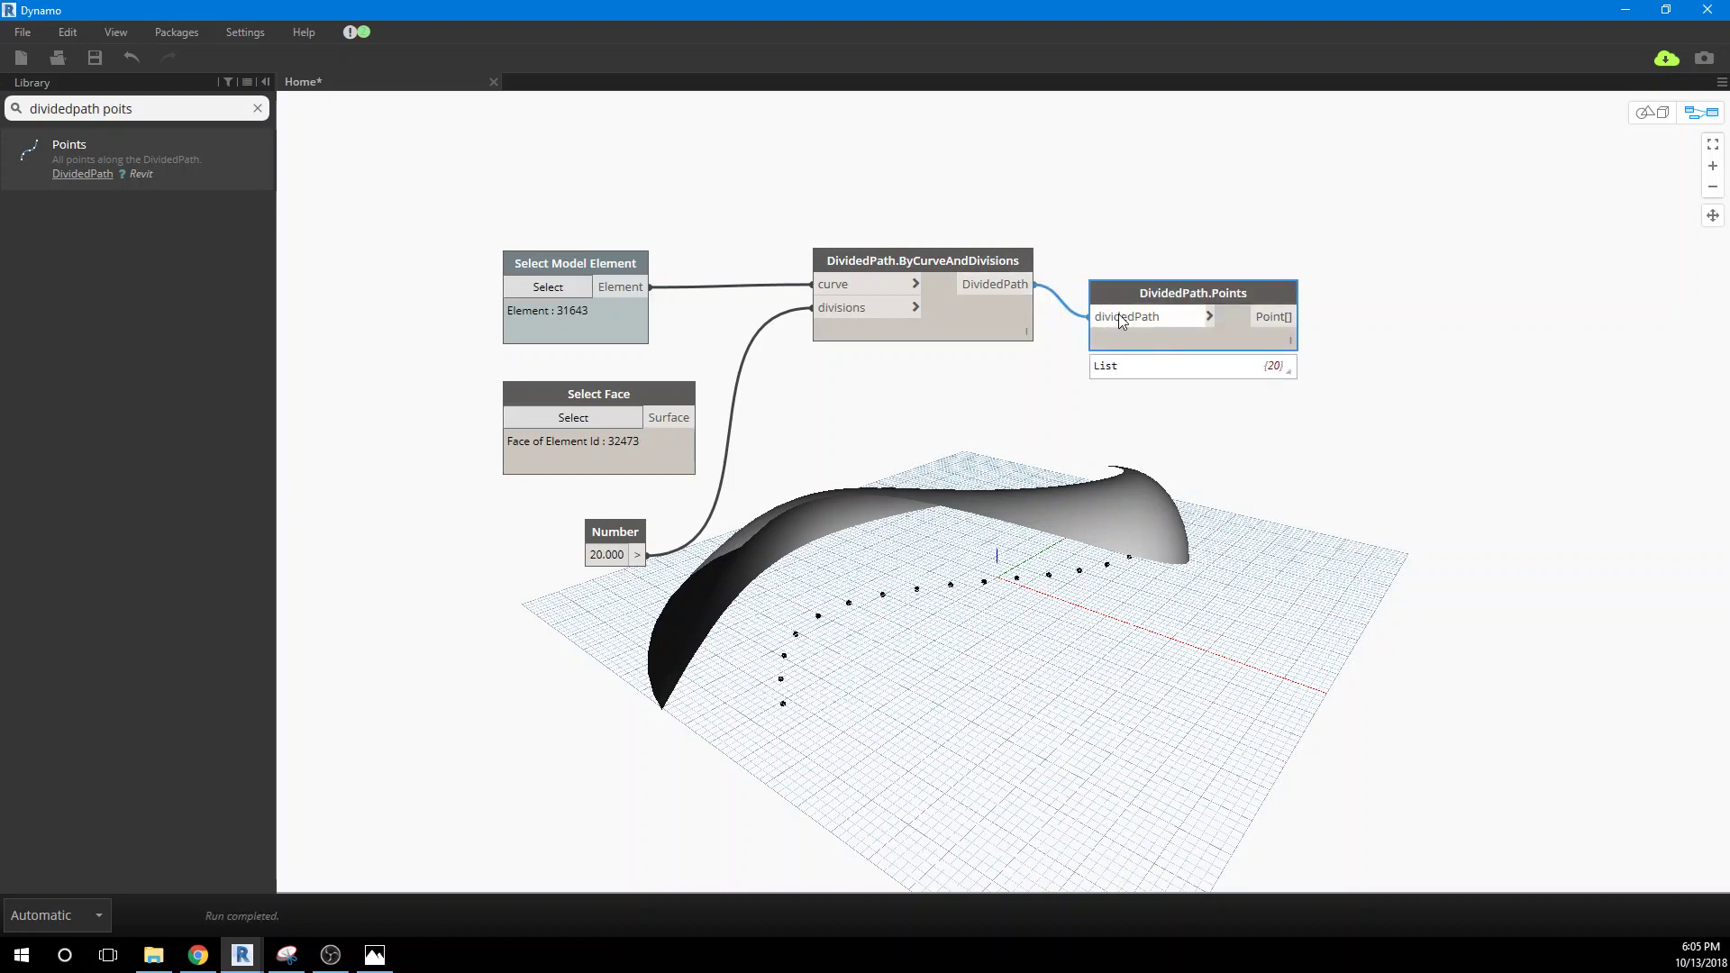
drag(1147, 292, 1146, 260)
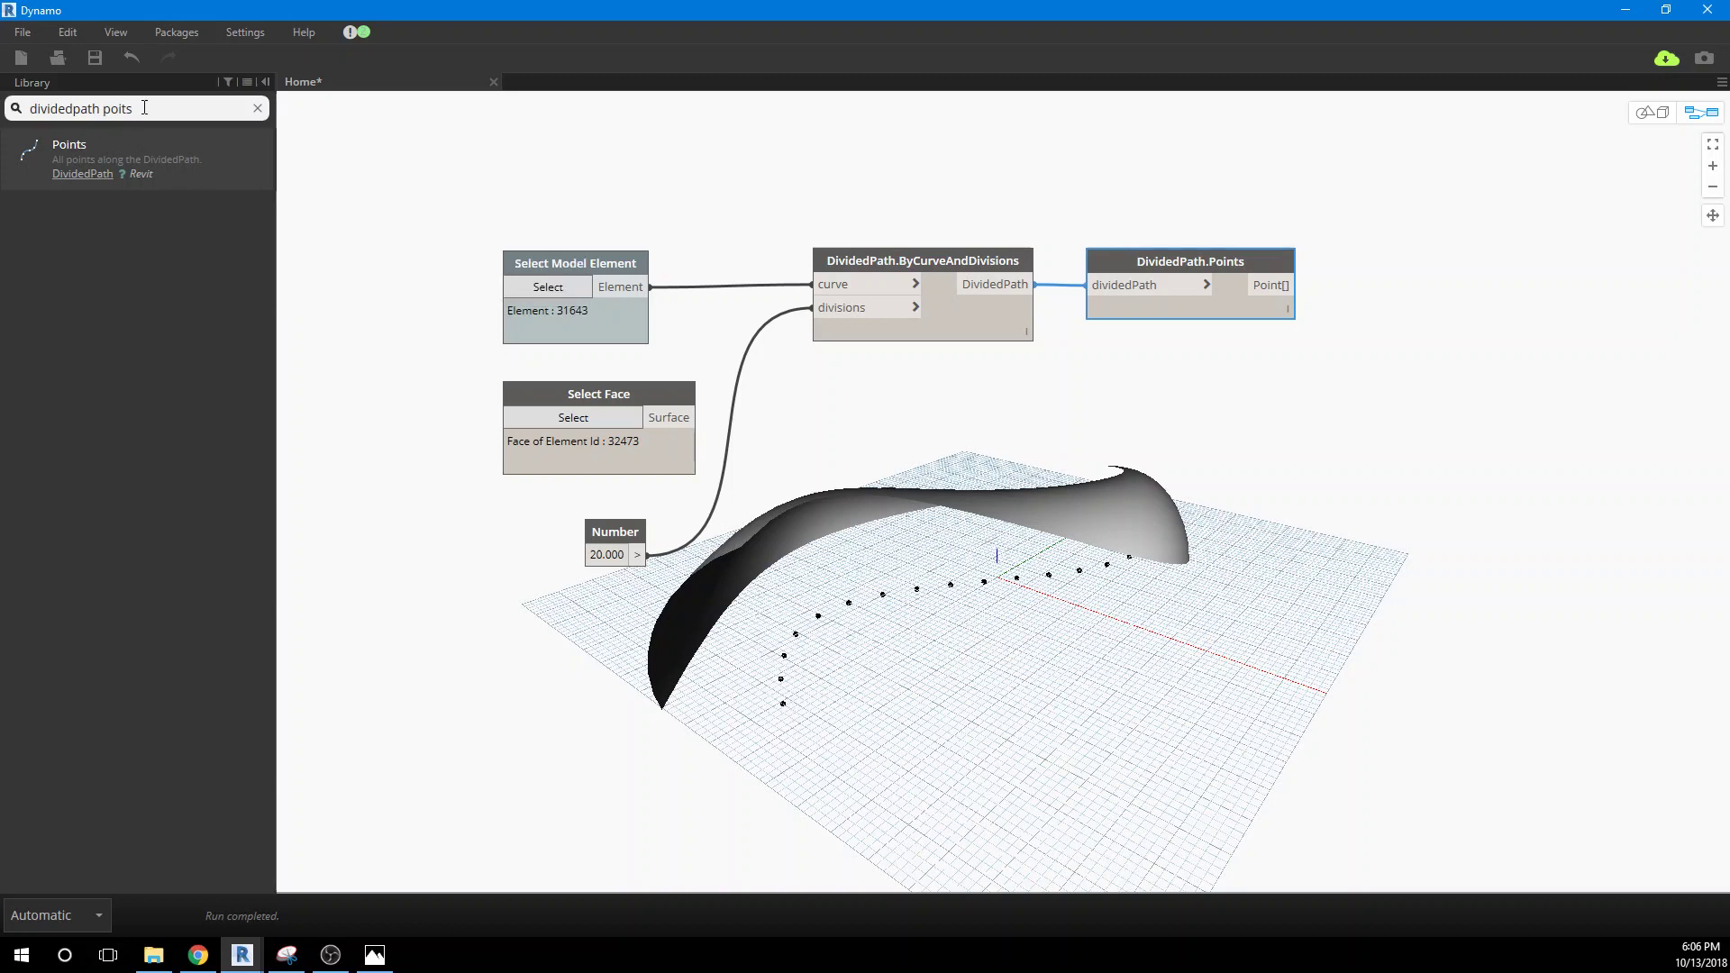
Step: Add PolyCurve.ByPoints fed by the division points' Point[] output, then recentre the graph view
drag(132, 109, 14, 80)
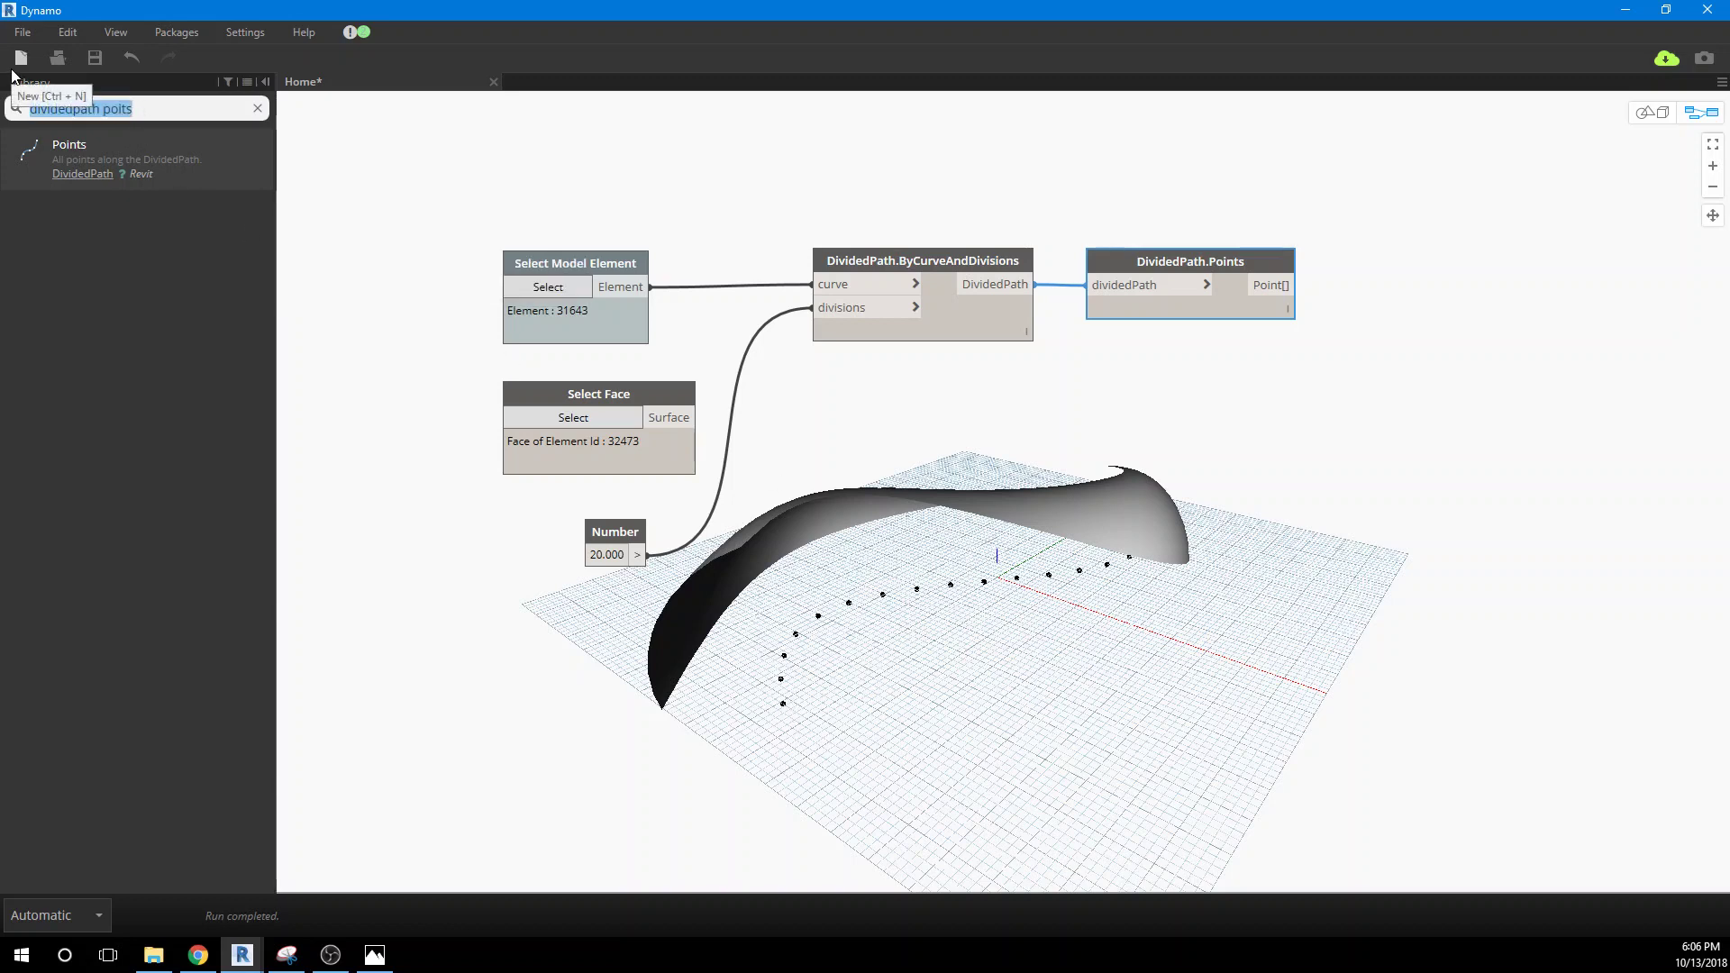
text(pol)
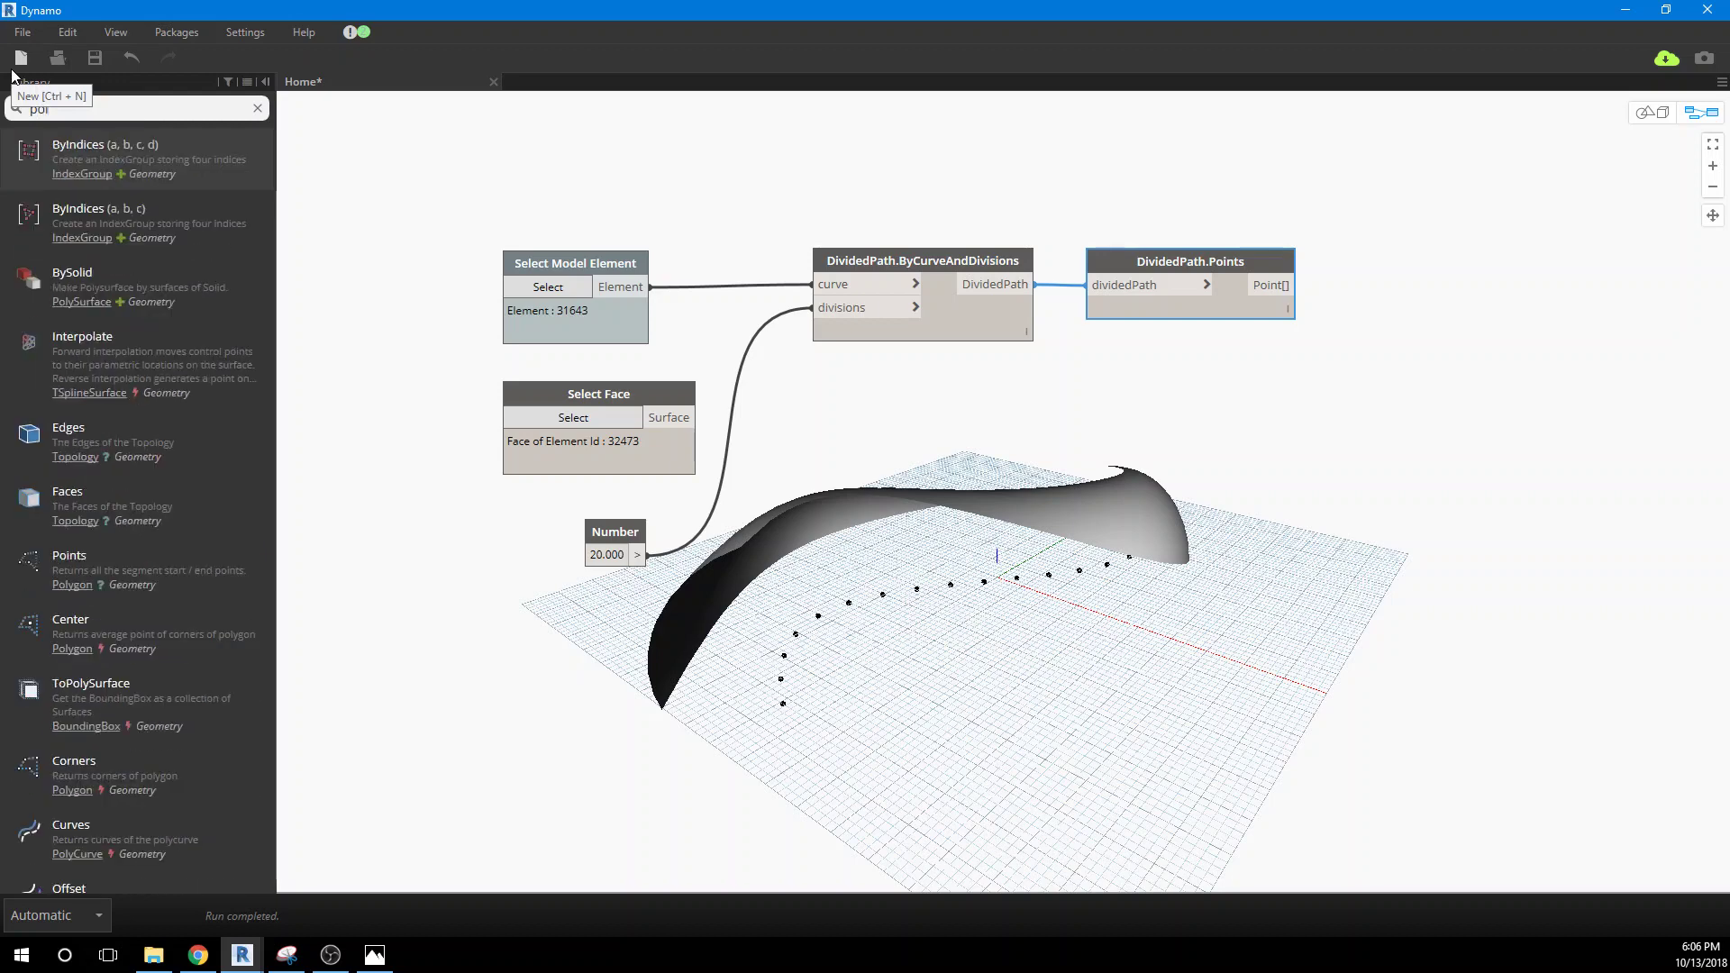
text(ycur)
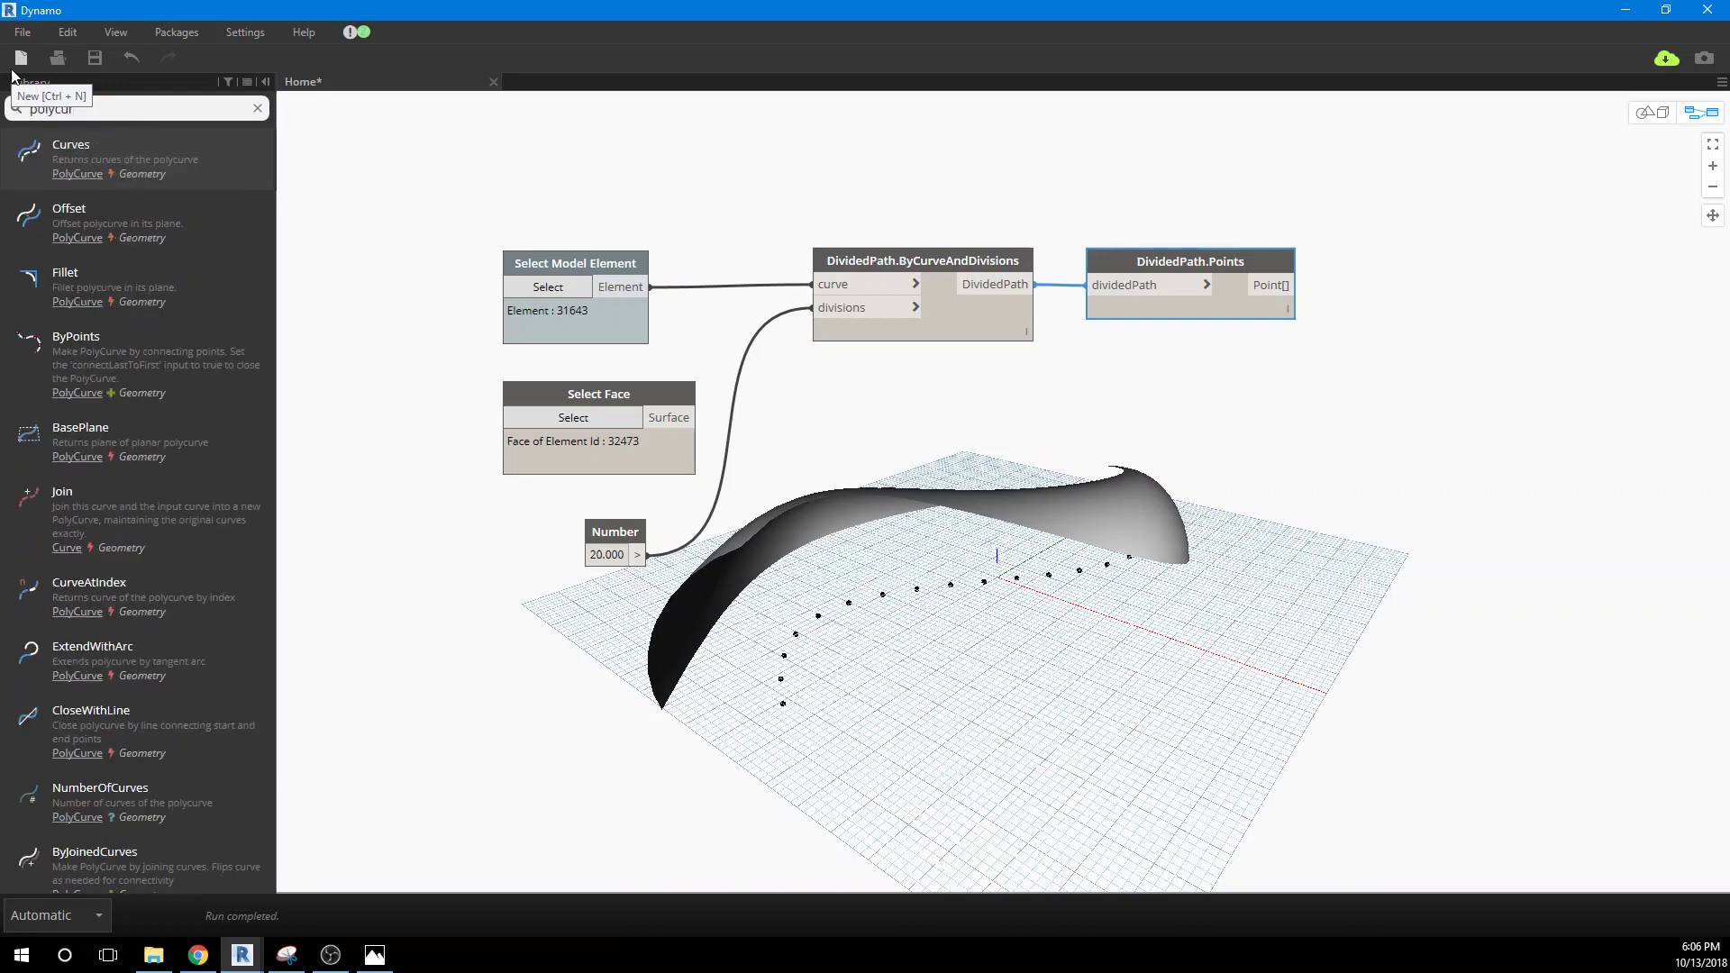
text(ve)
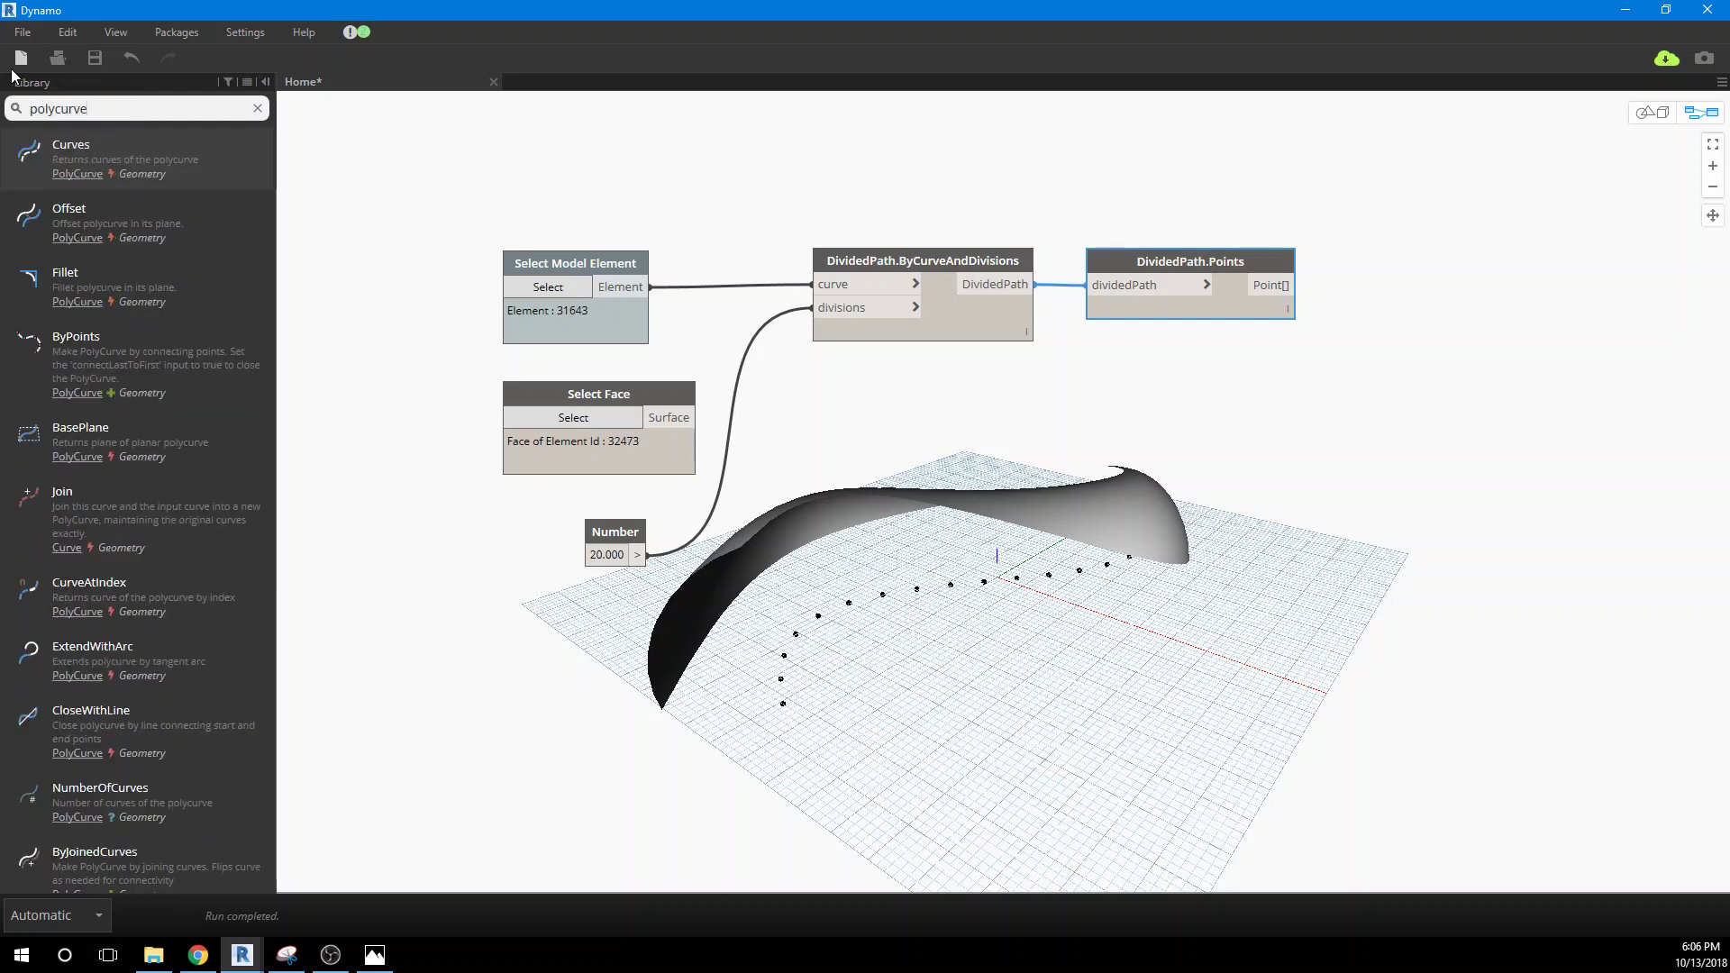
click(88, 349)
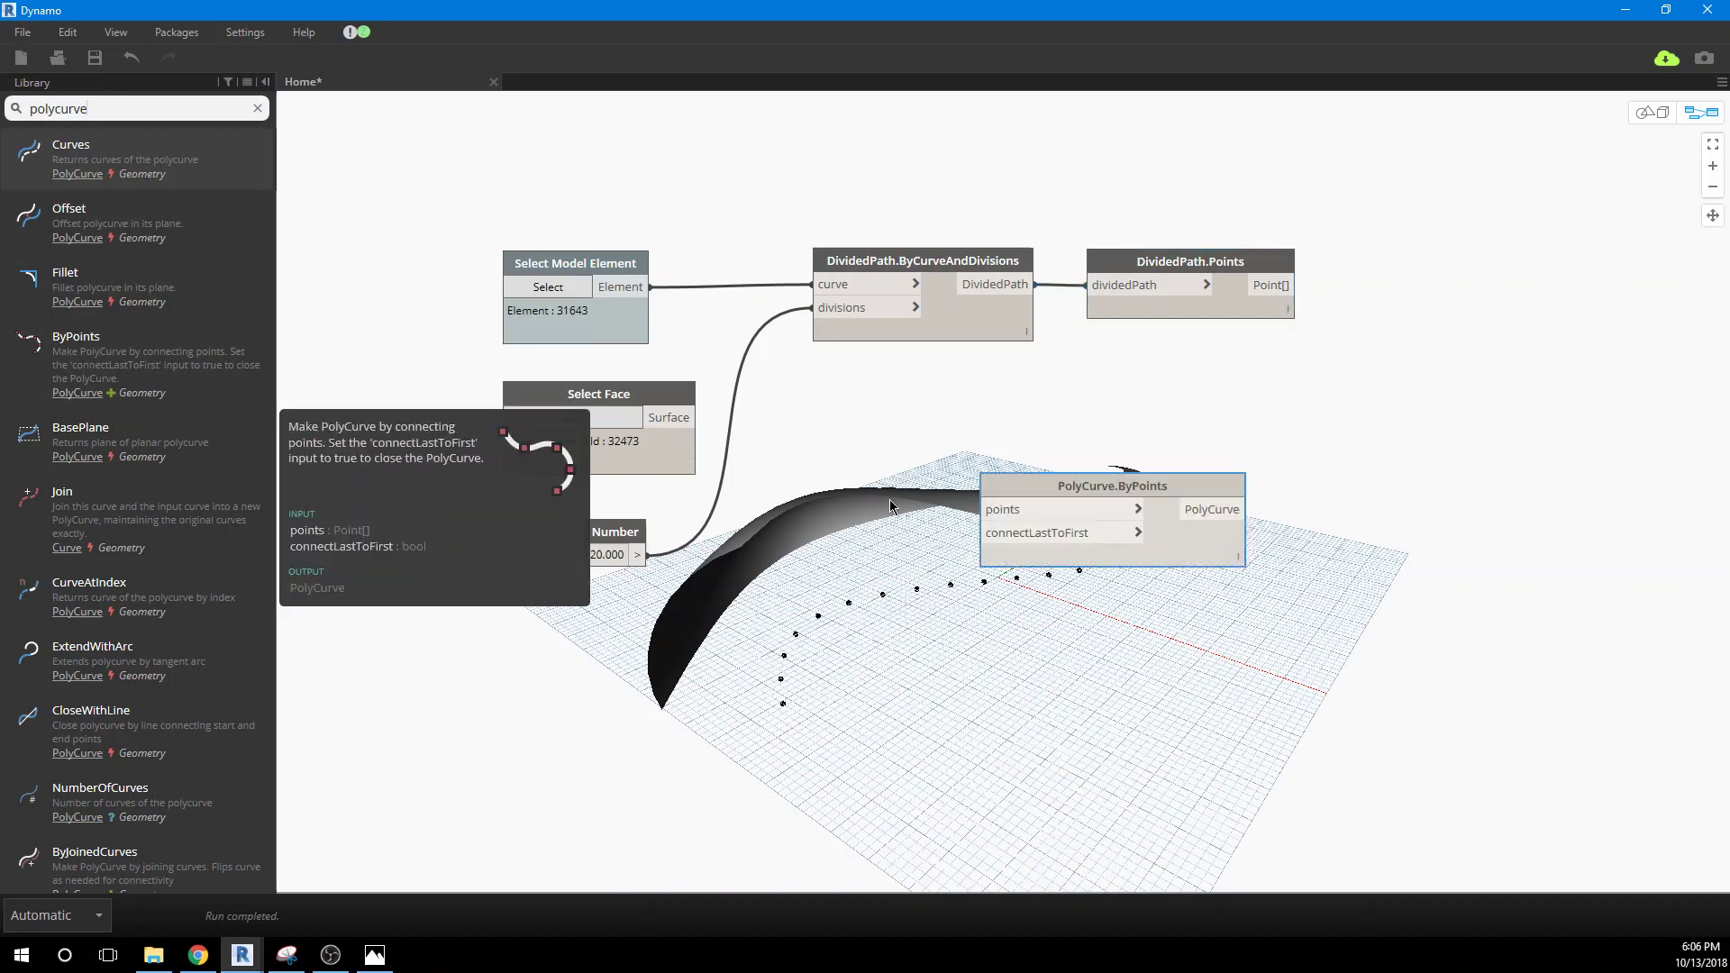
drag(988, 498, 1363, 301)
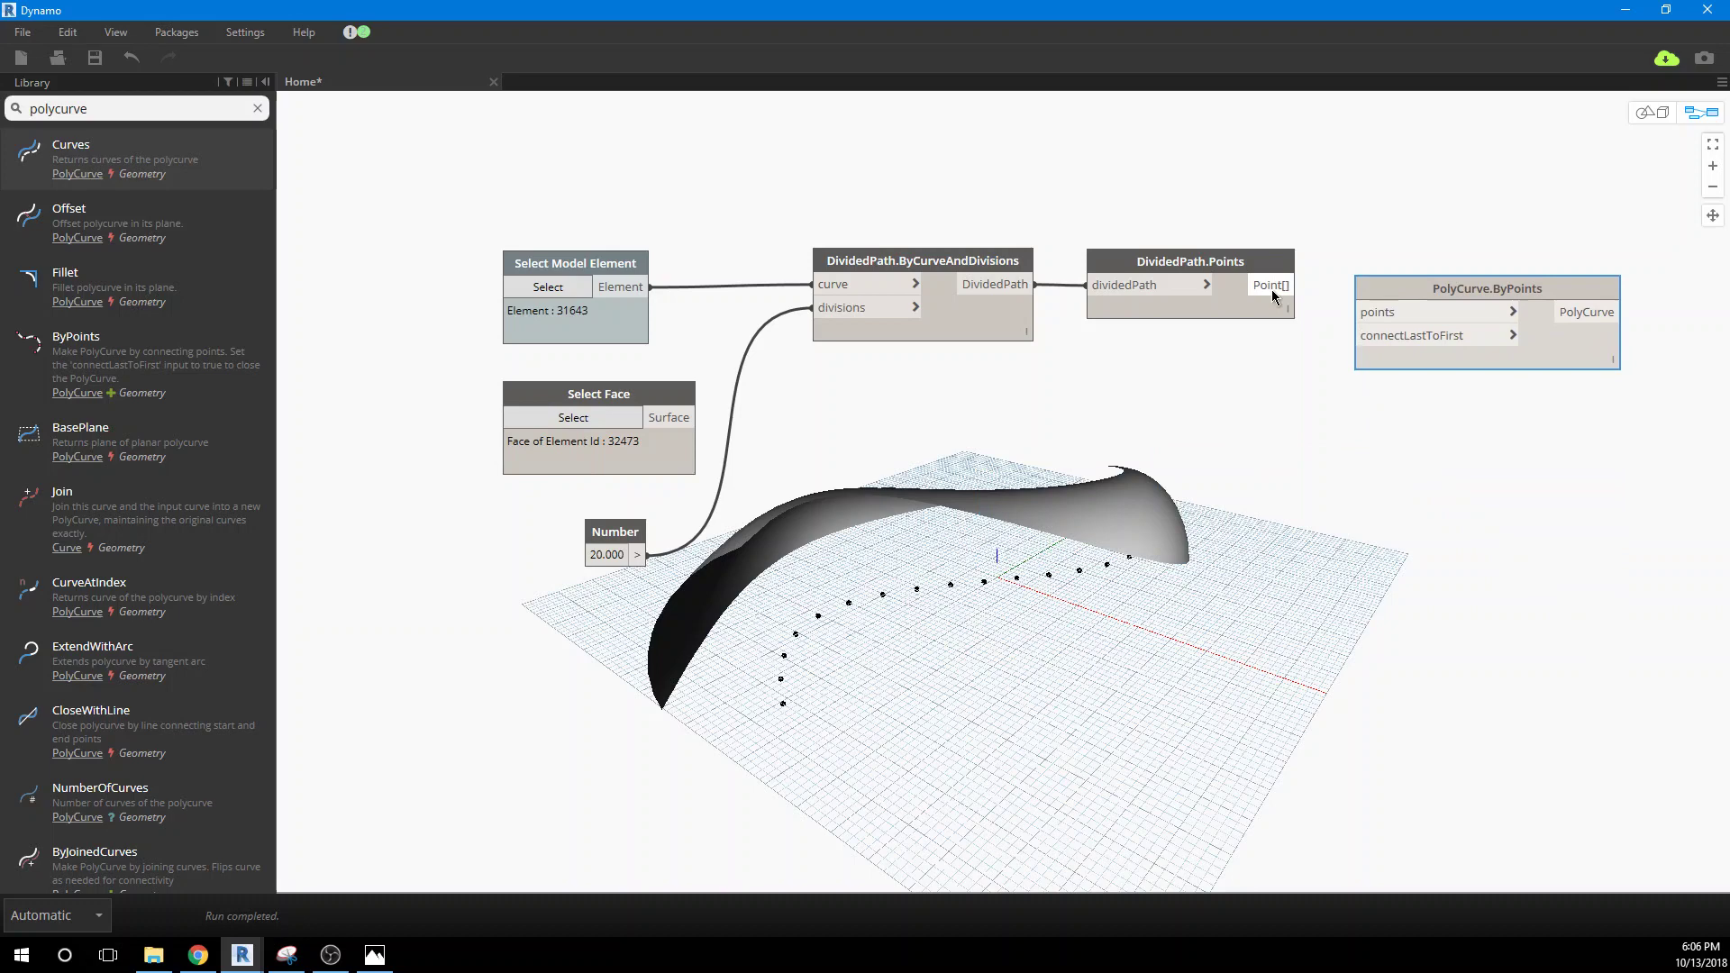
click(1359, 312)
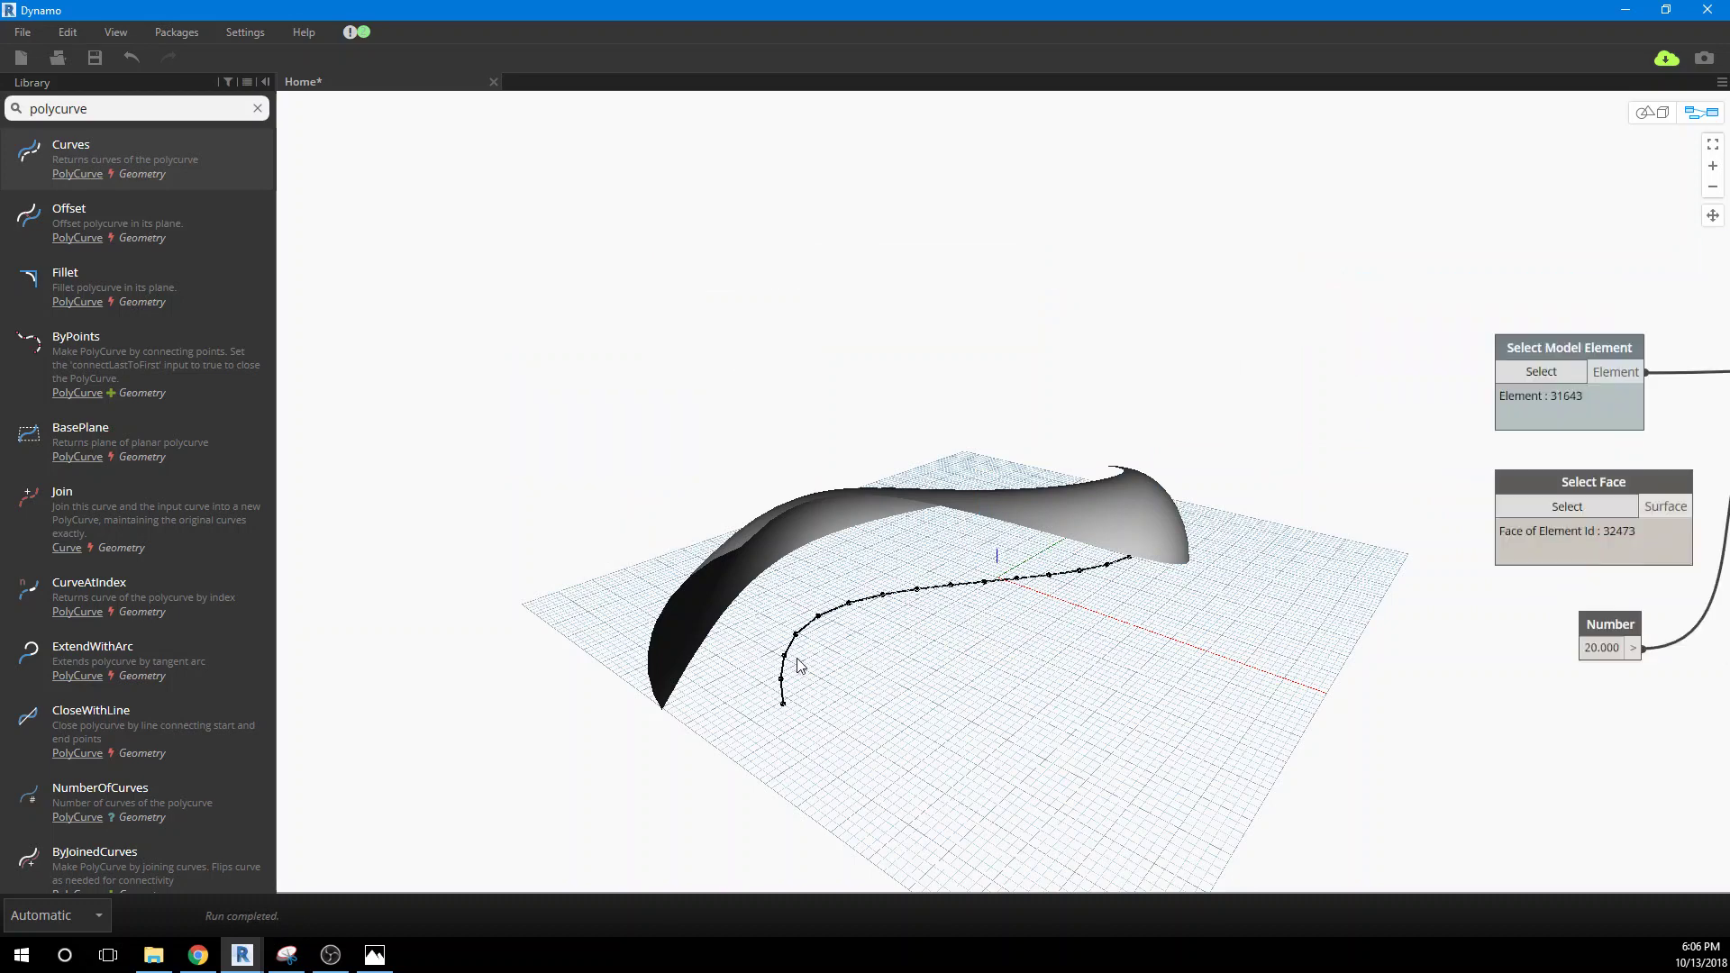
scroll(893, 677, down, 3)
middle_drag(1382, 598, 761, 368)
scroll(1069, 378, up, 1)
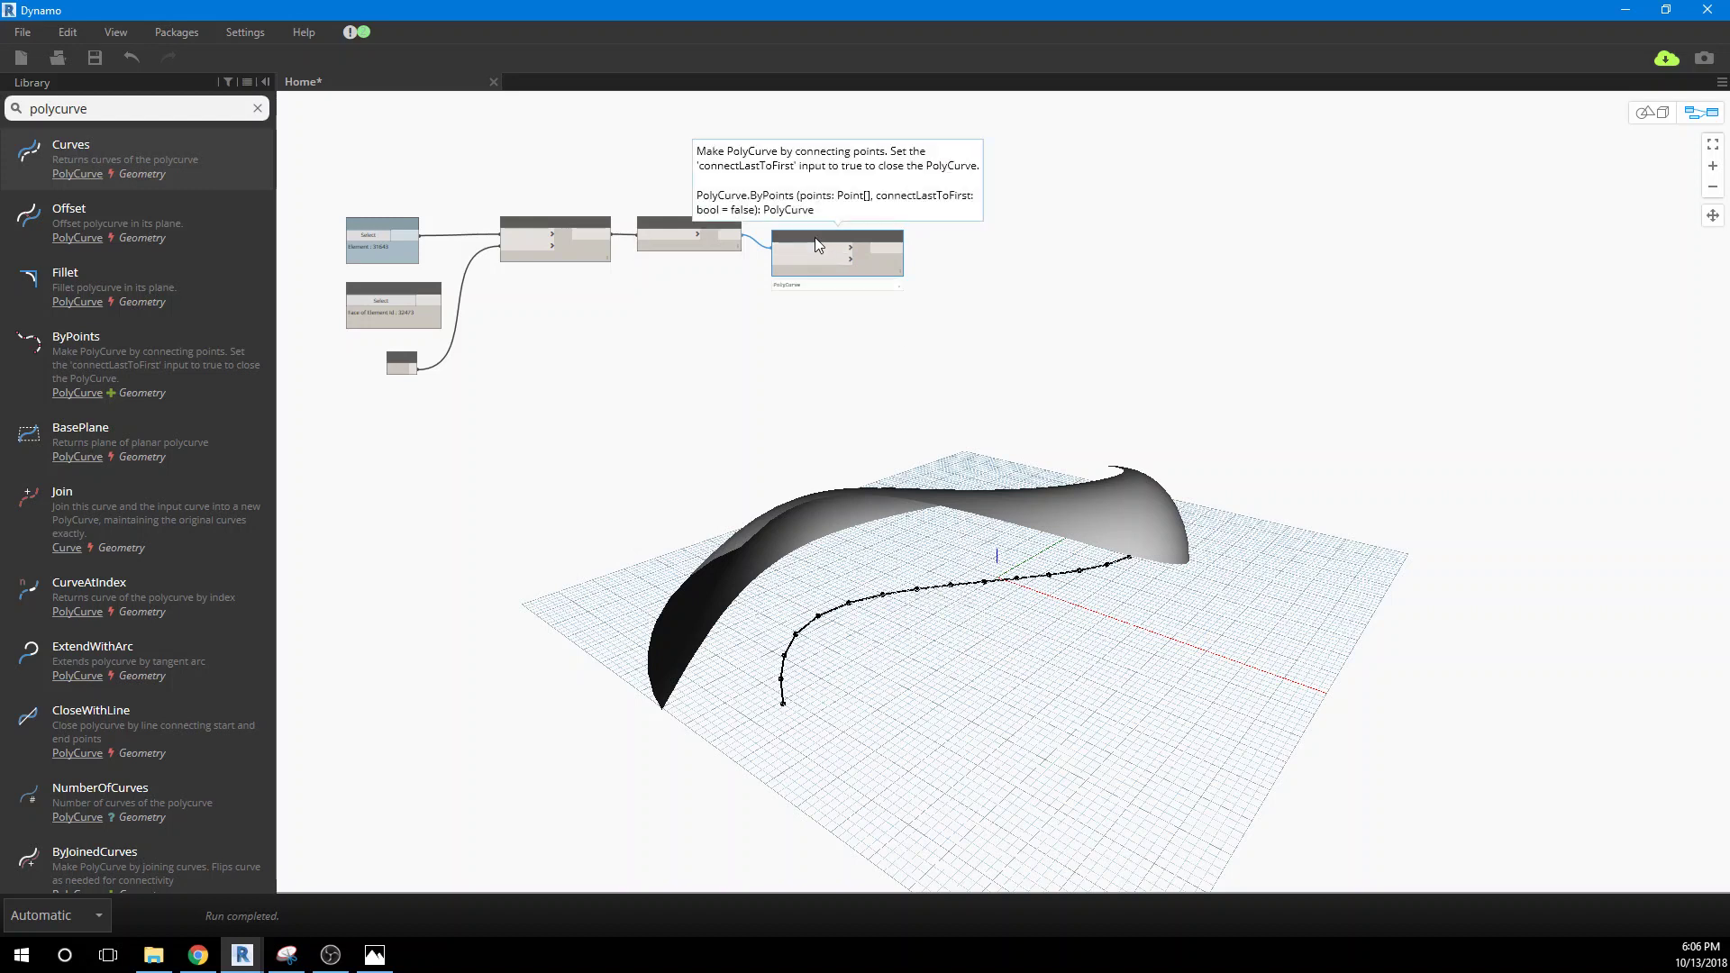
scroll(797, 674, up, 2)
scroll(768, 618, down, 3)
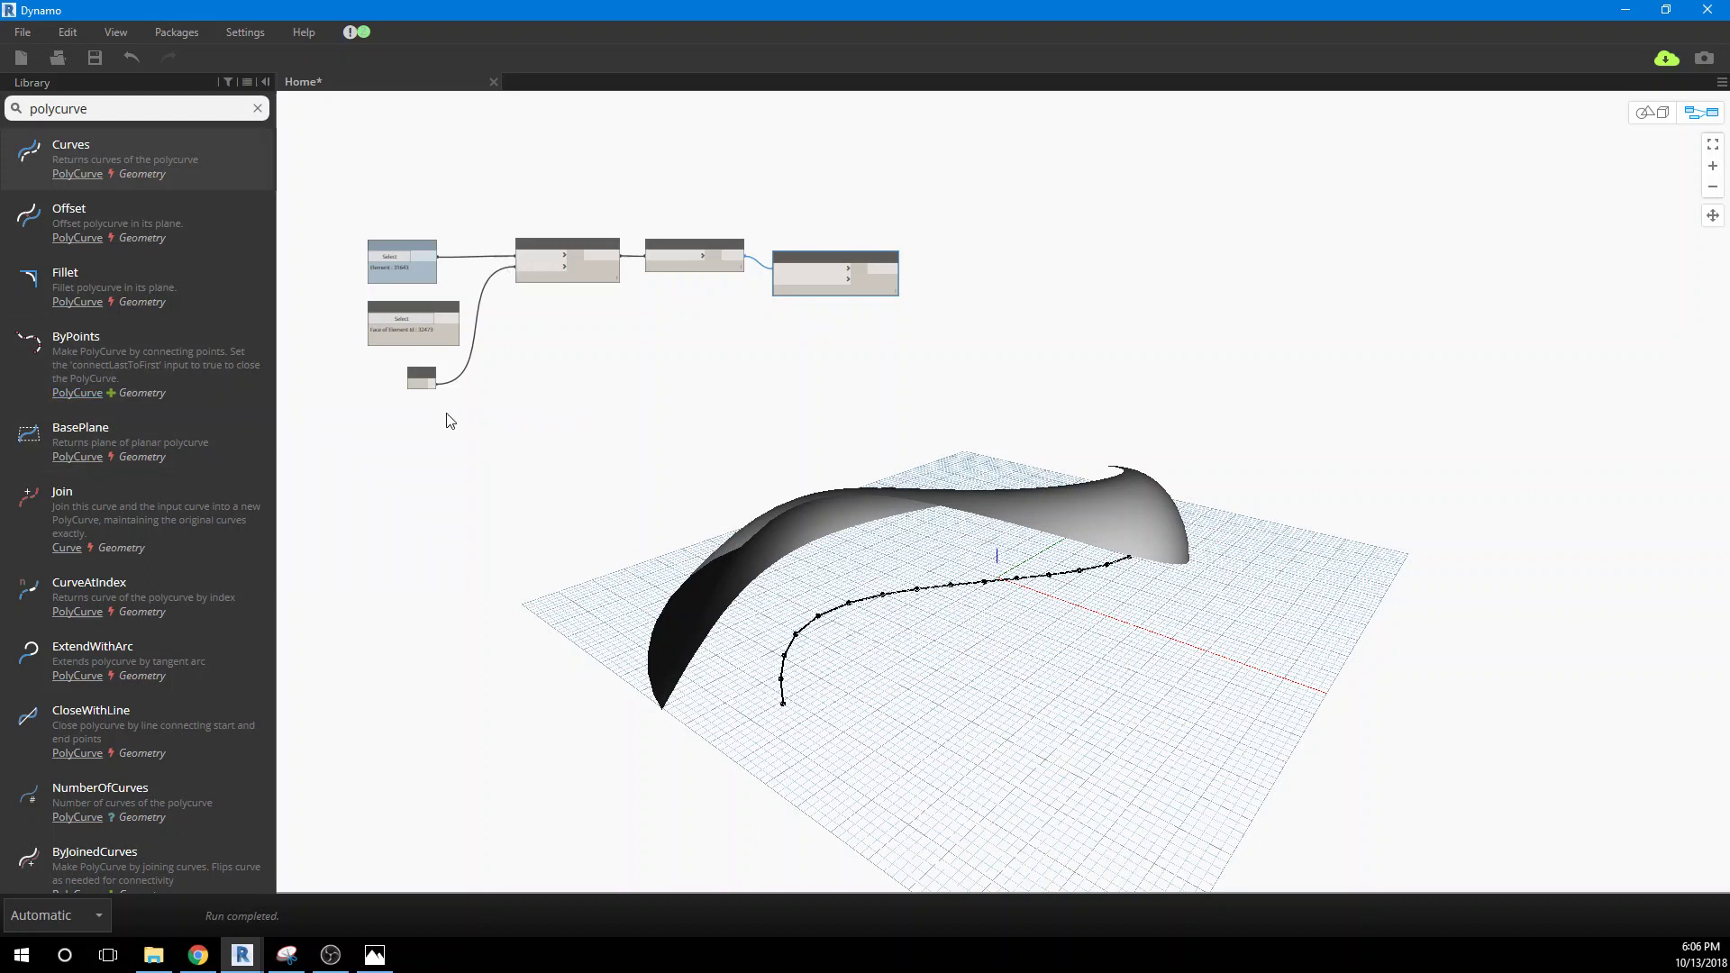
scroll(441, 417, up, 3)
scroll(442, 417, up, 1)
Step: Rename the Number node to 'Number of Ribs'
double_click(407, 342)
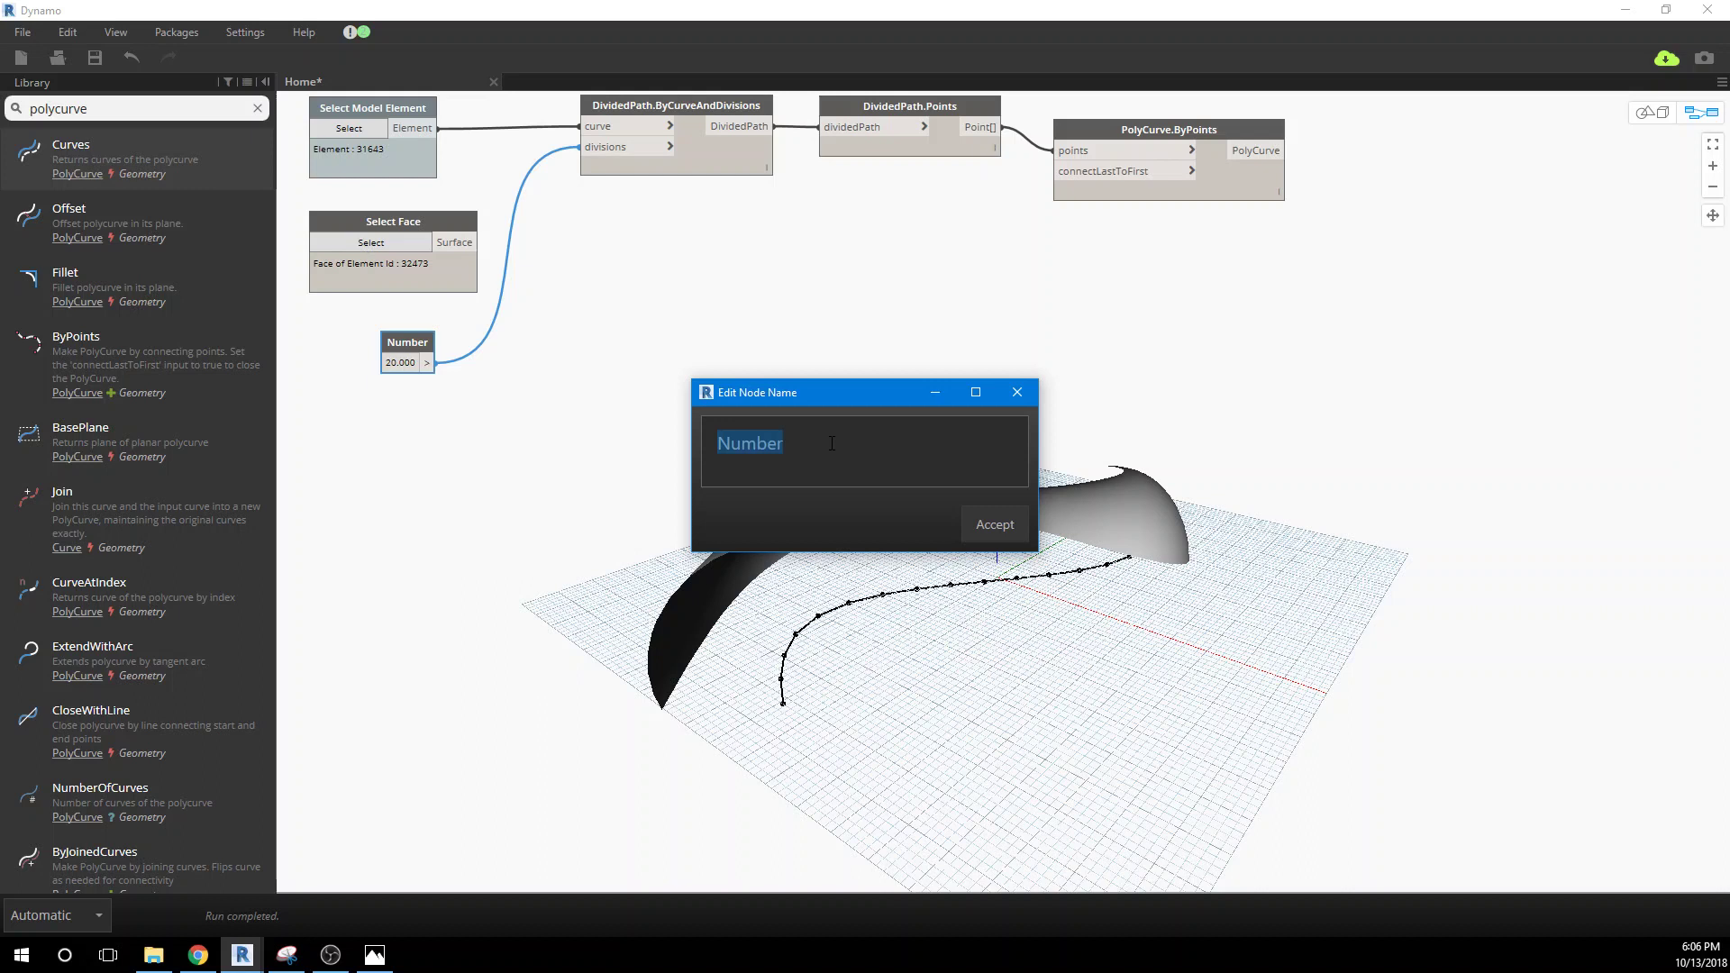
click(848, 444)
text(of Ribs)
click(984, 514)
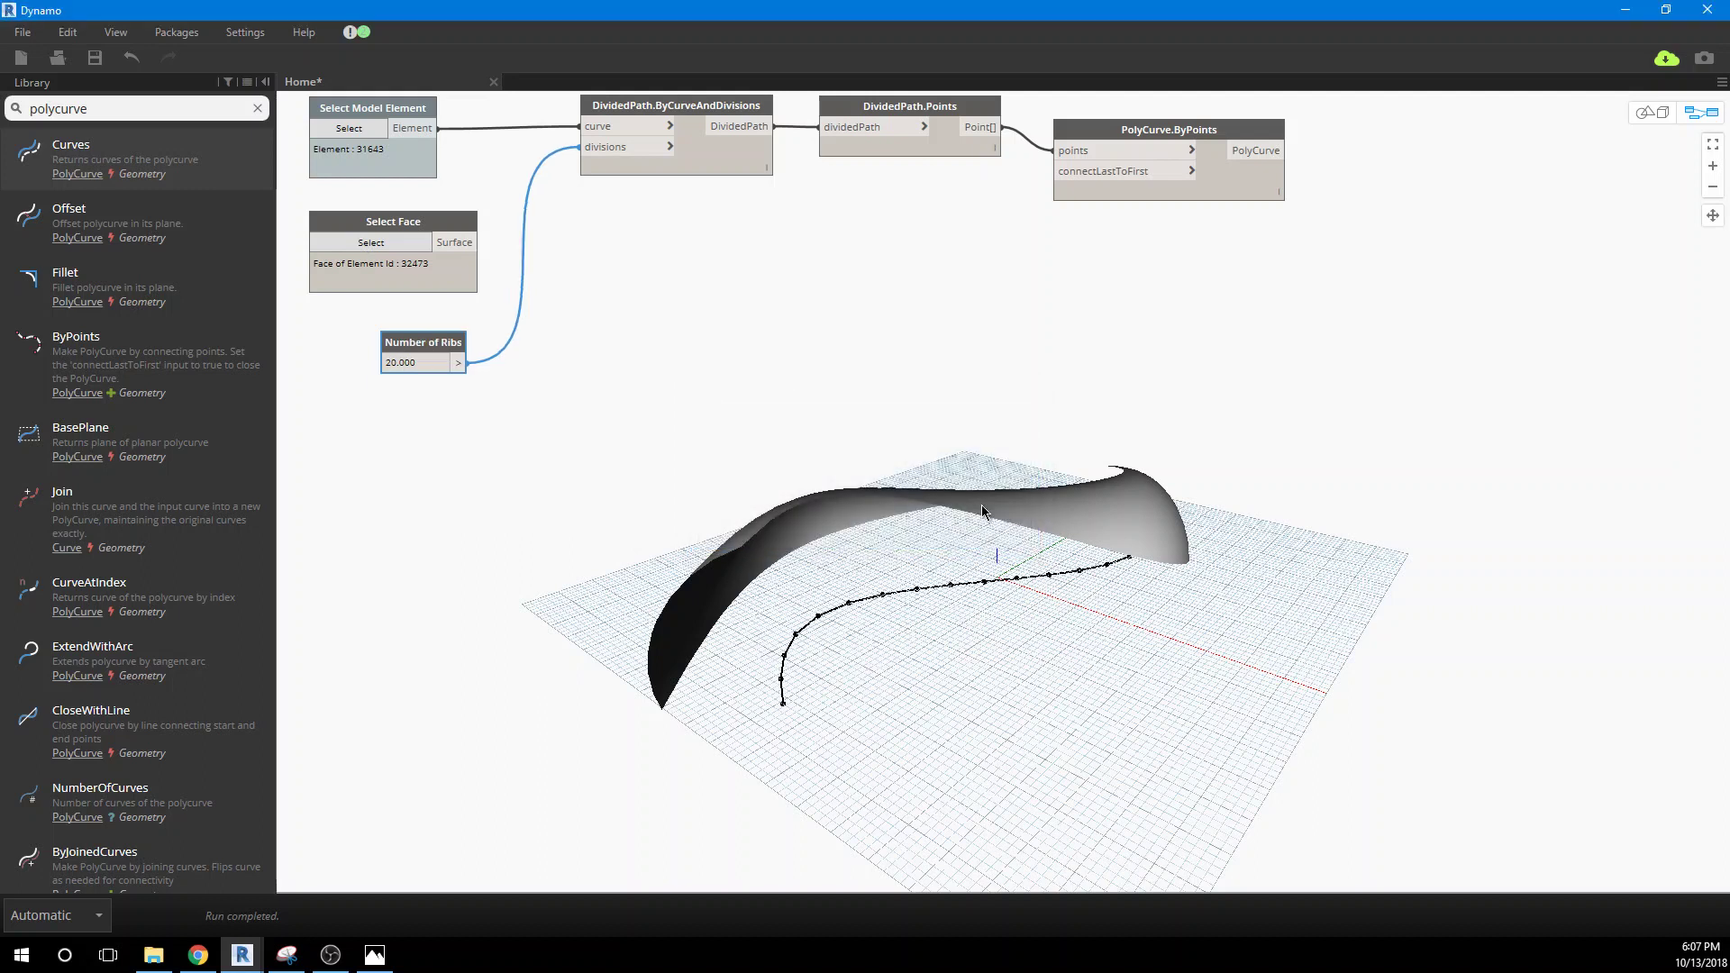
Step: Test a rib count of 10, then set it back to 20
double_click(416, 365)
text(10)
click(388, 442)
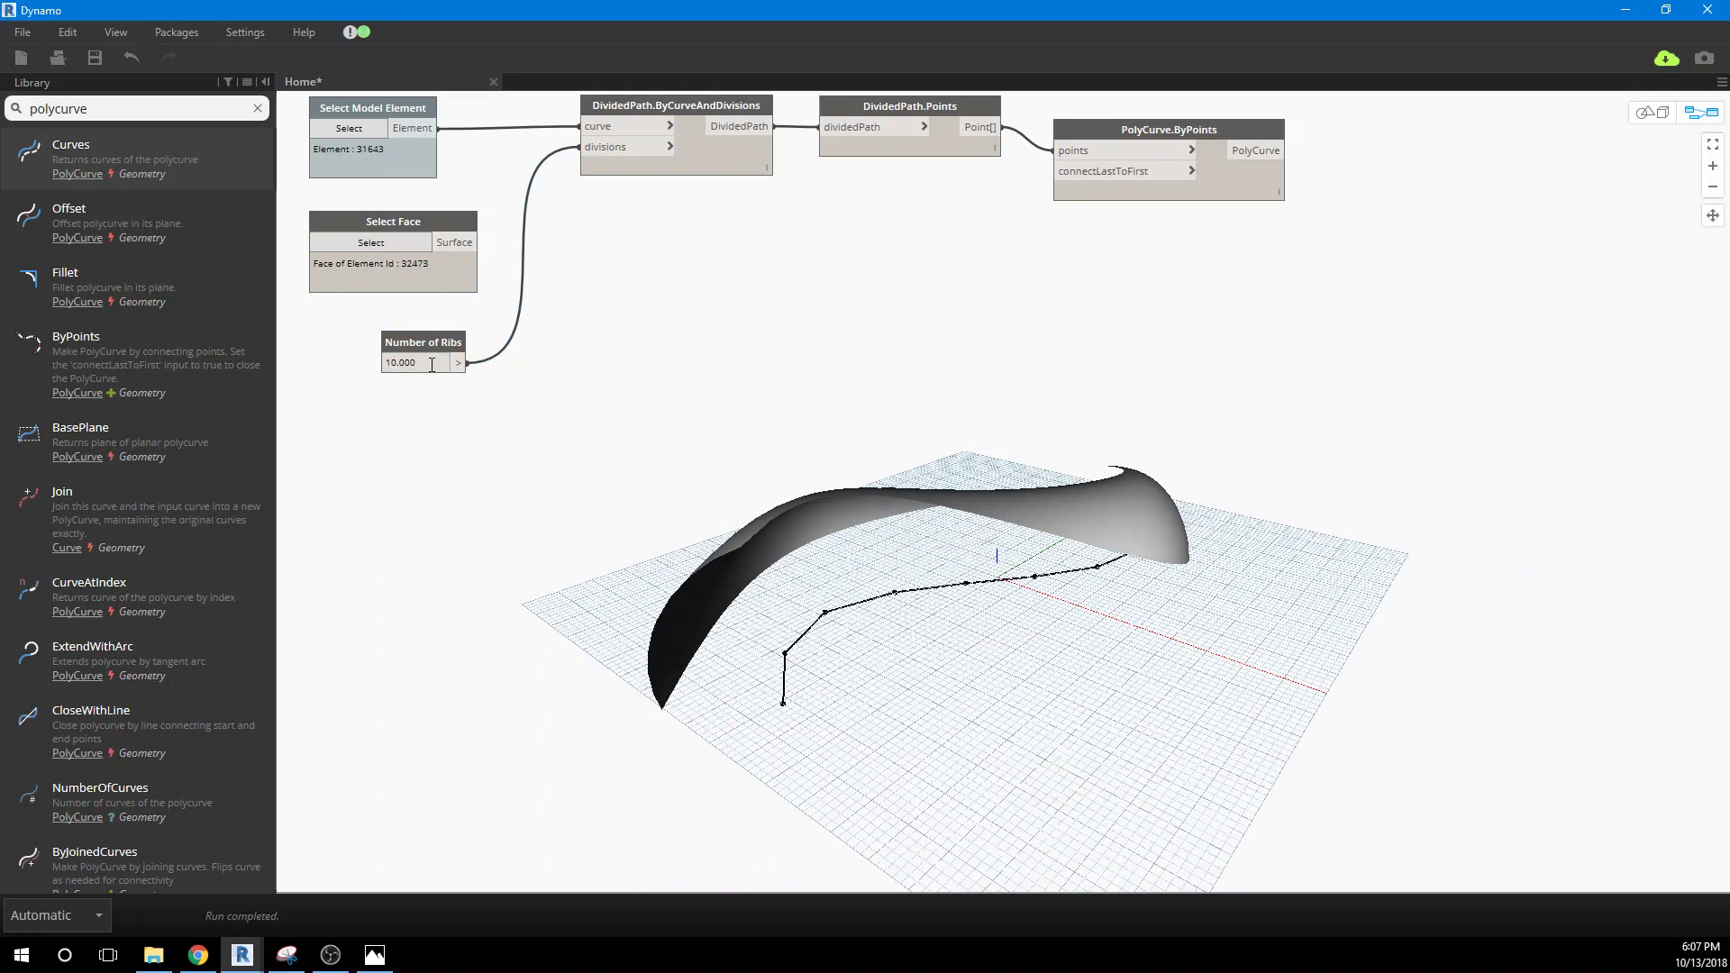
double_click(383, 359)
text(20)
click(413, 429)
Step: Add Circle.ByCenterPointRadius at the top right, using the division points as its center points
middle_drag(1306, 311, 1057, 416)
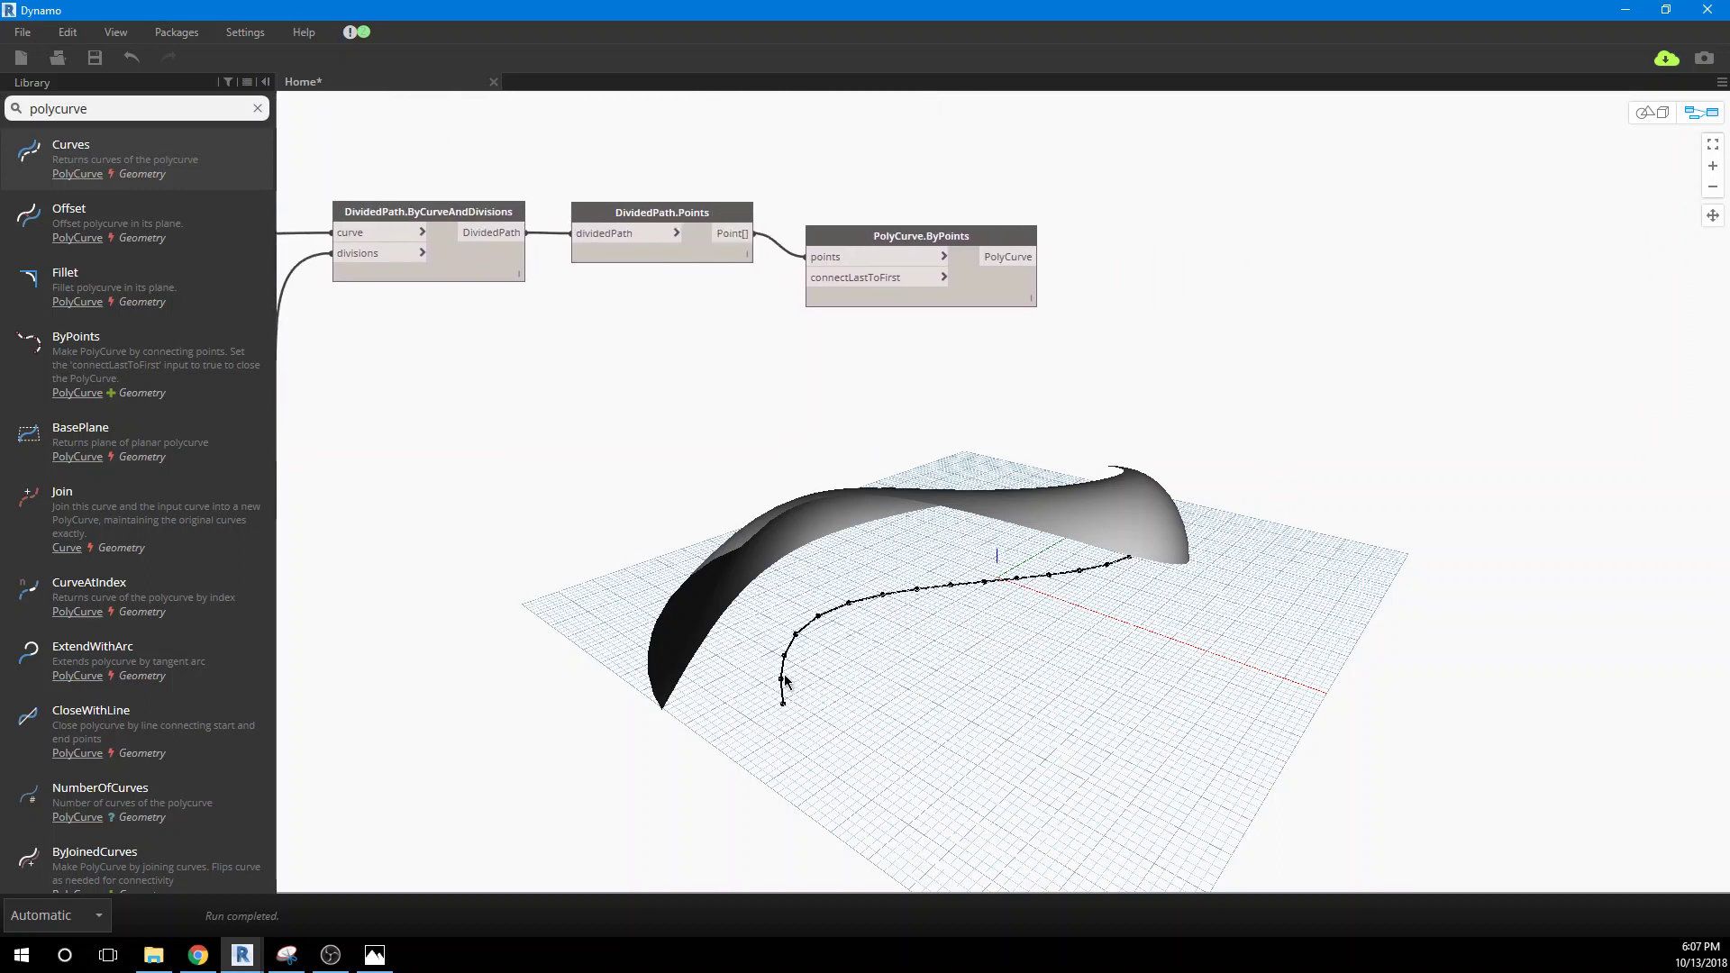
click(34, 104)
text(circle)
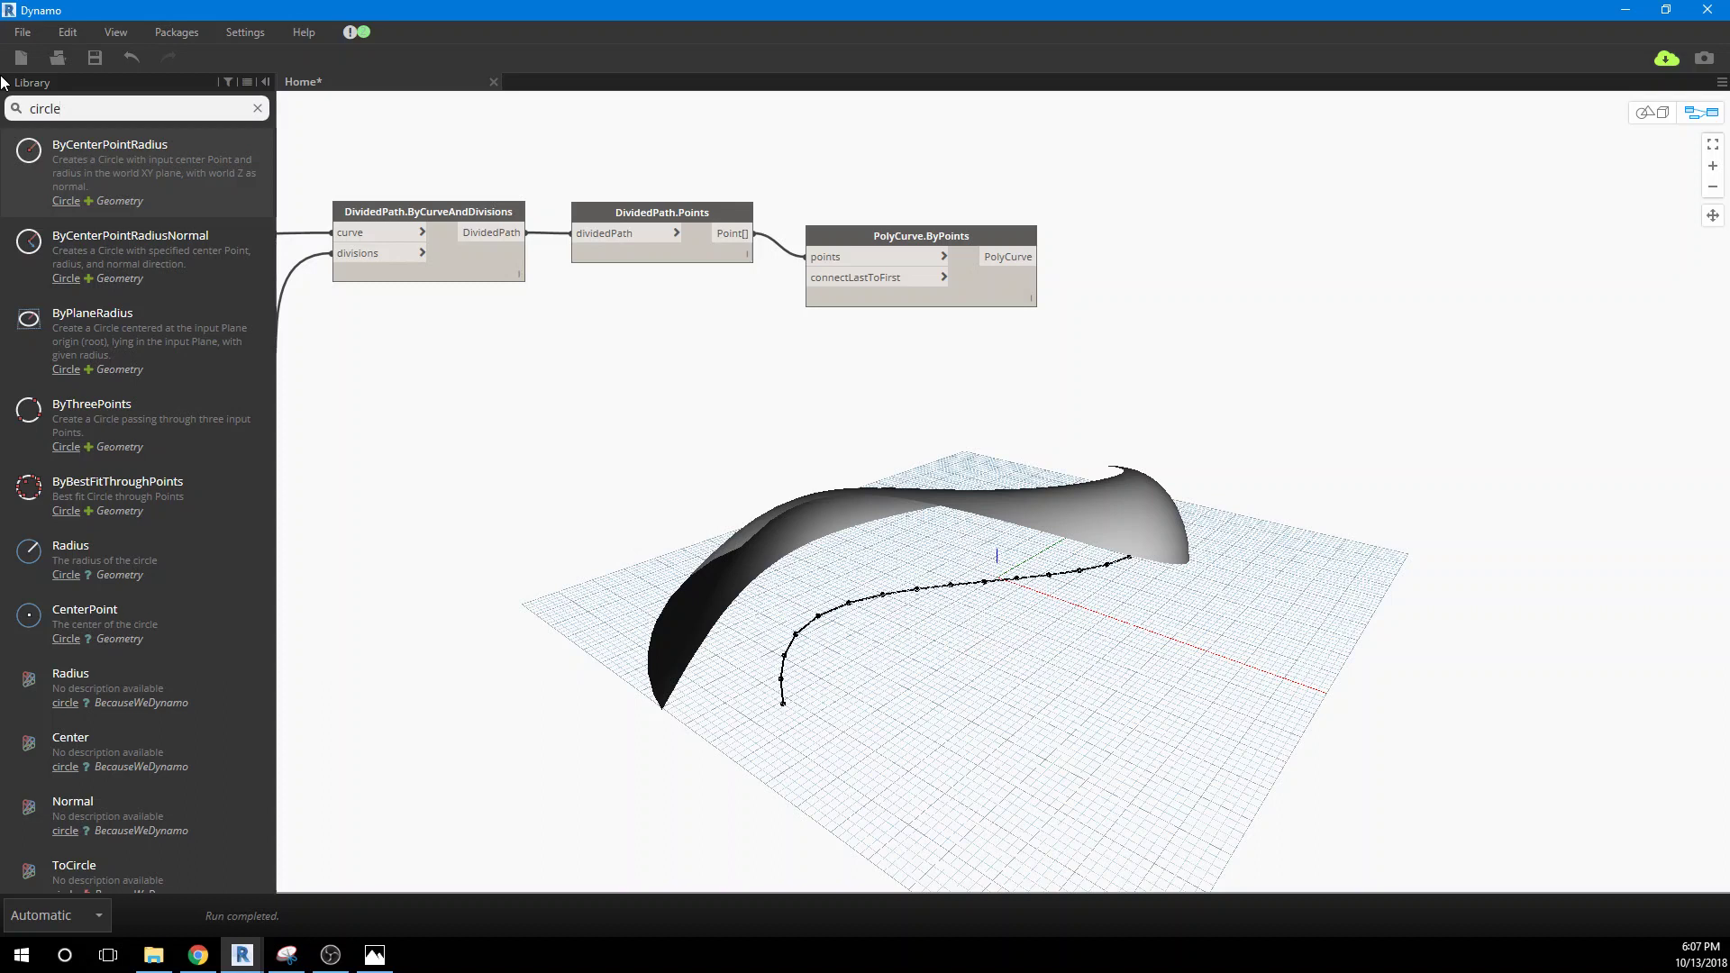
click(149, 187)
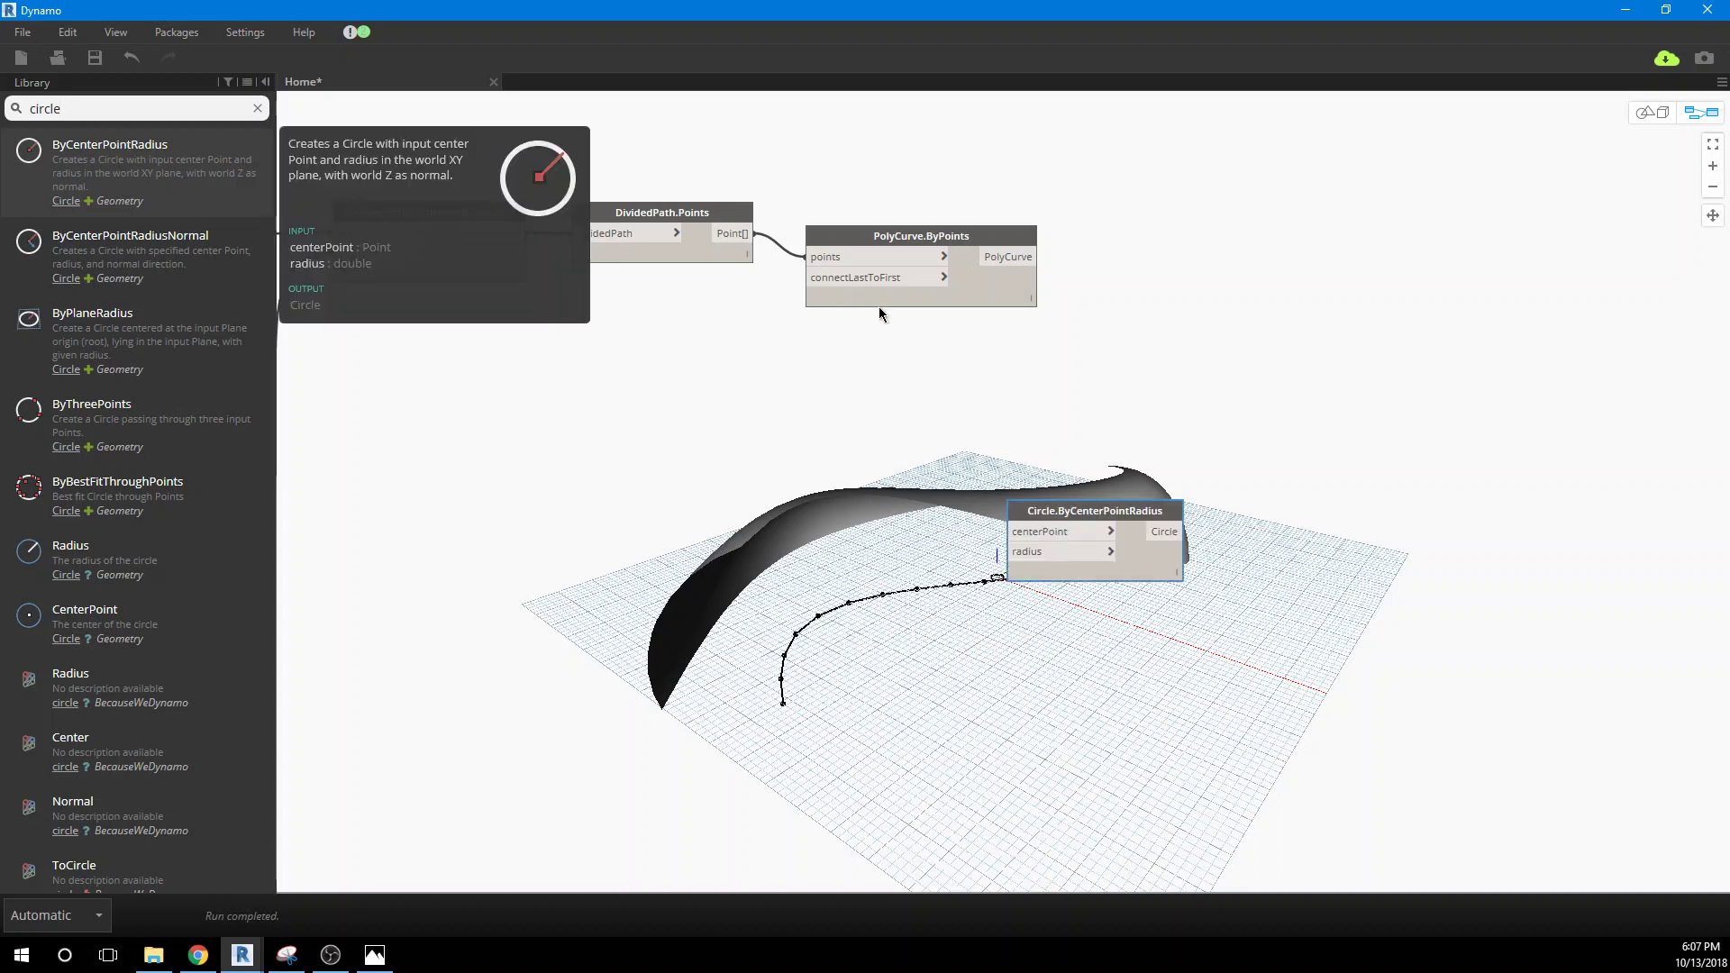
drag(1038, 516, 1223, 254)
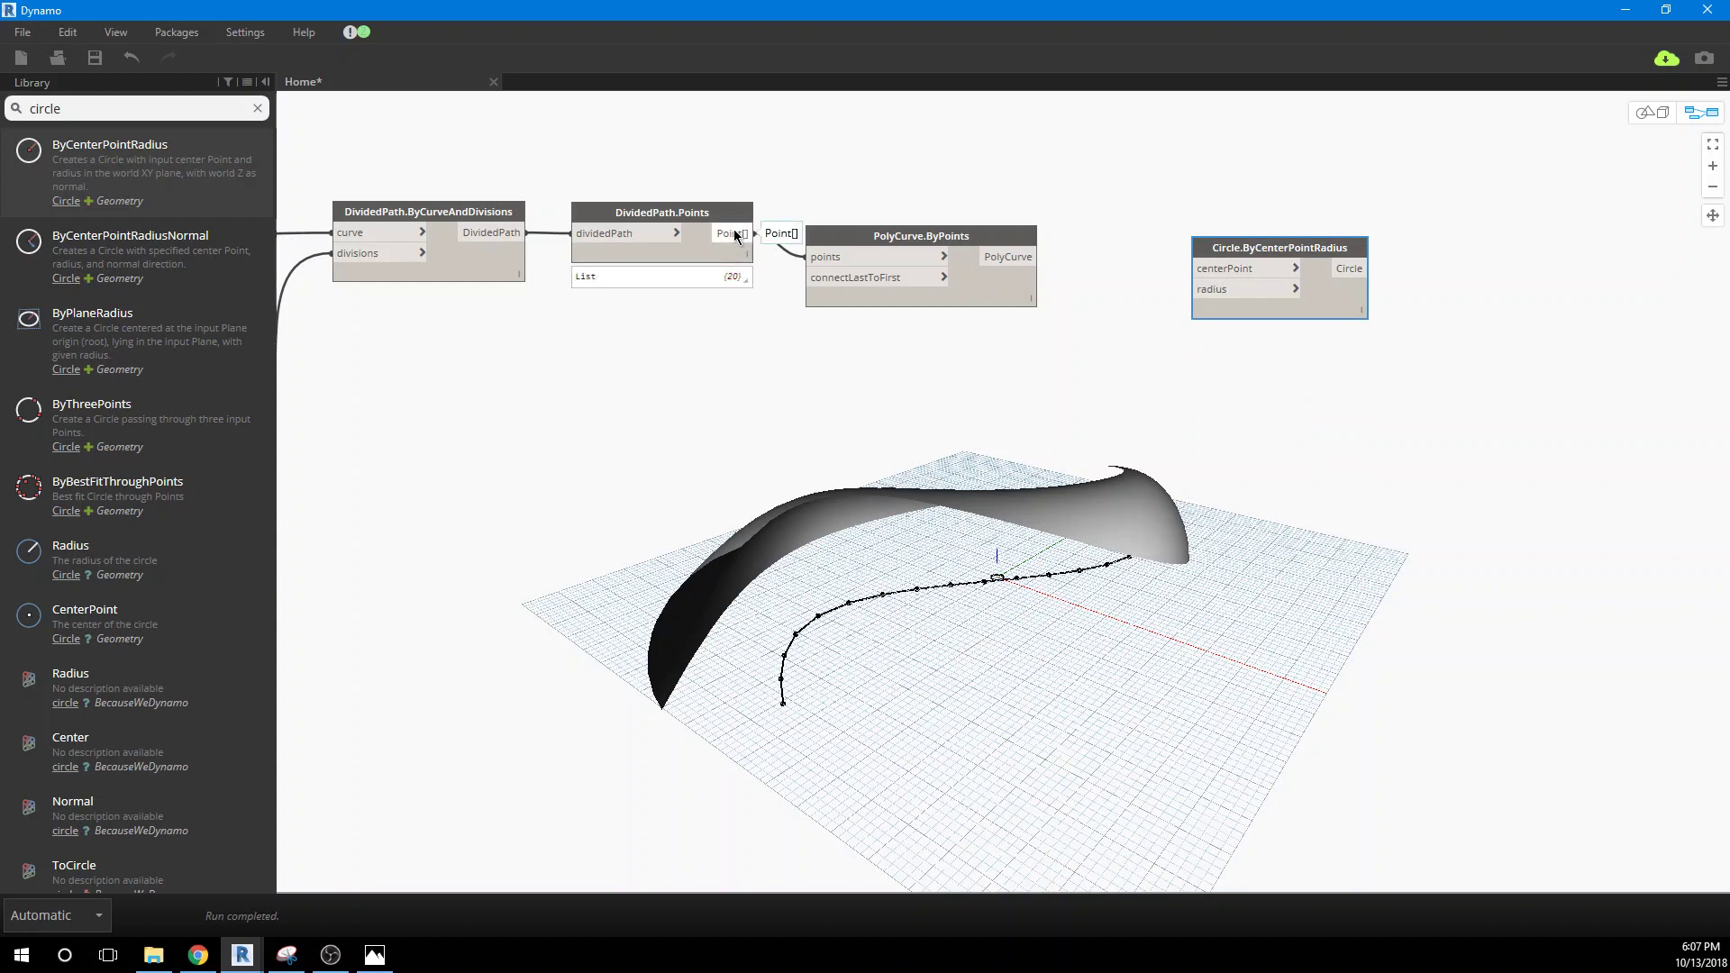
drag(735, 234, 1204, 268)
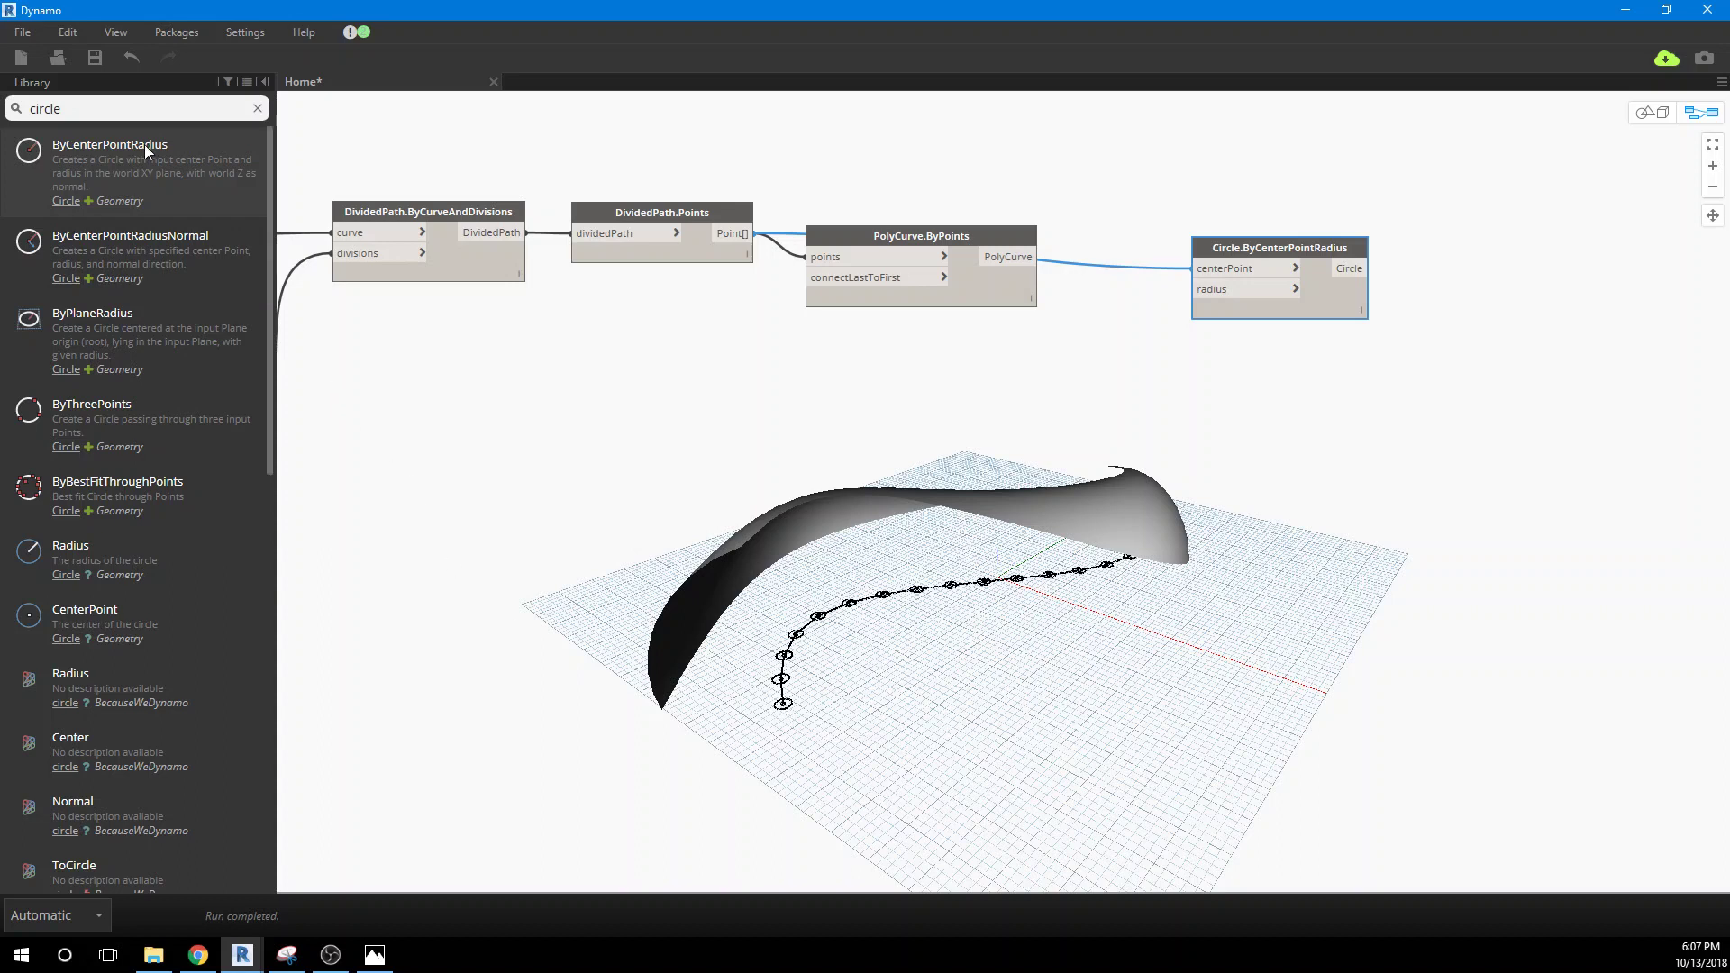
drag(107, 109, 16, 109)
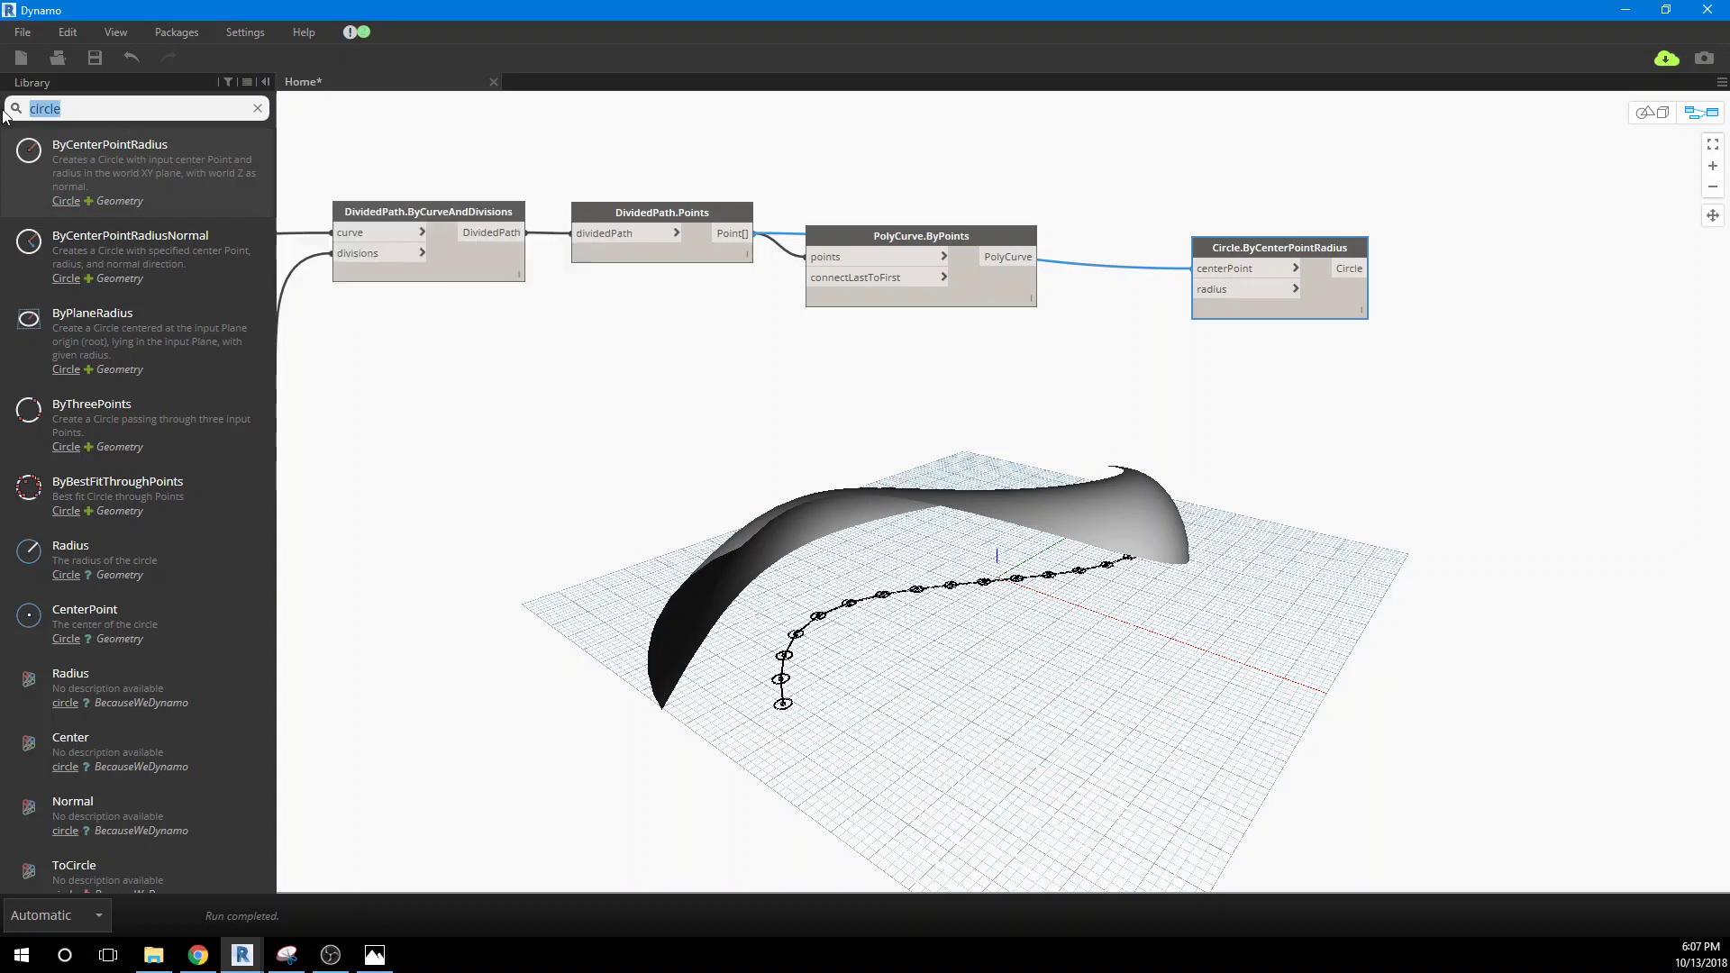
drag(1217, 247, 1377, 147)
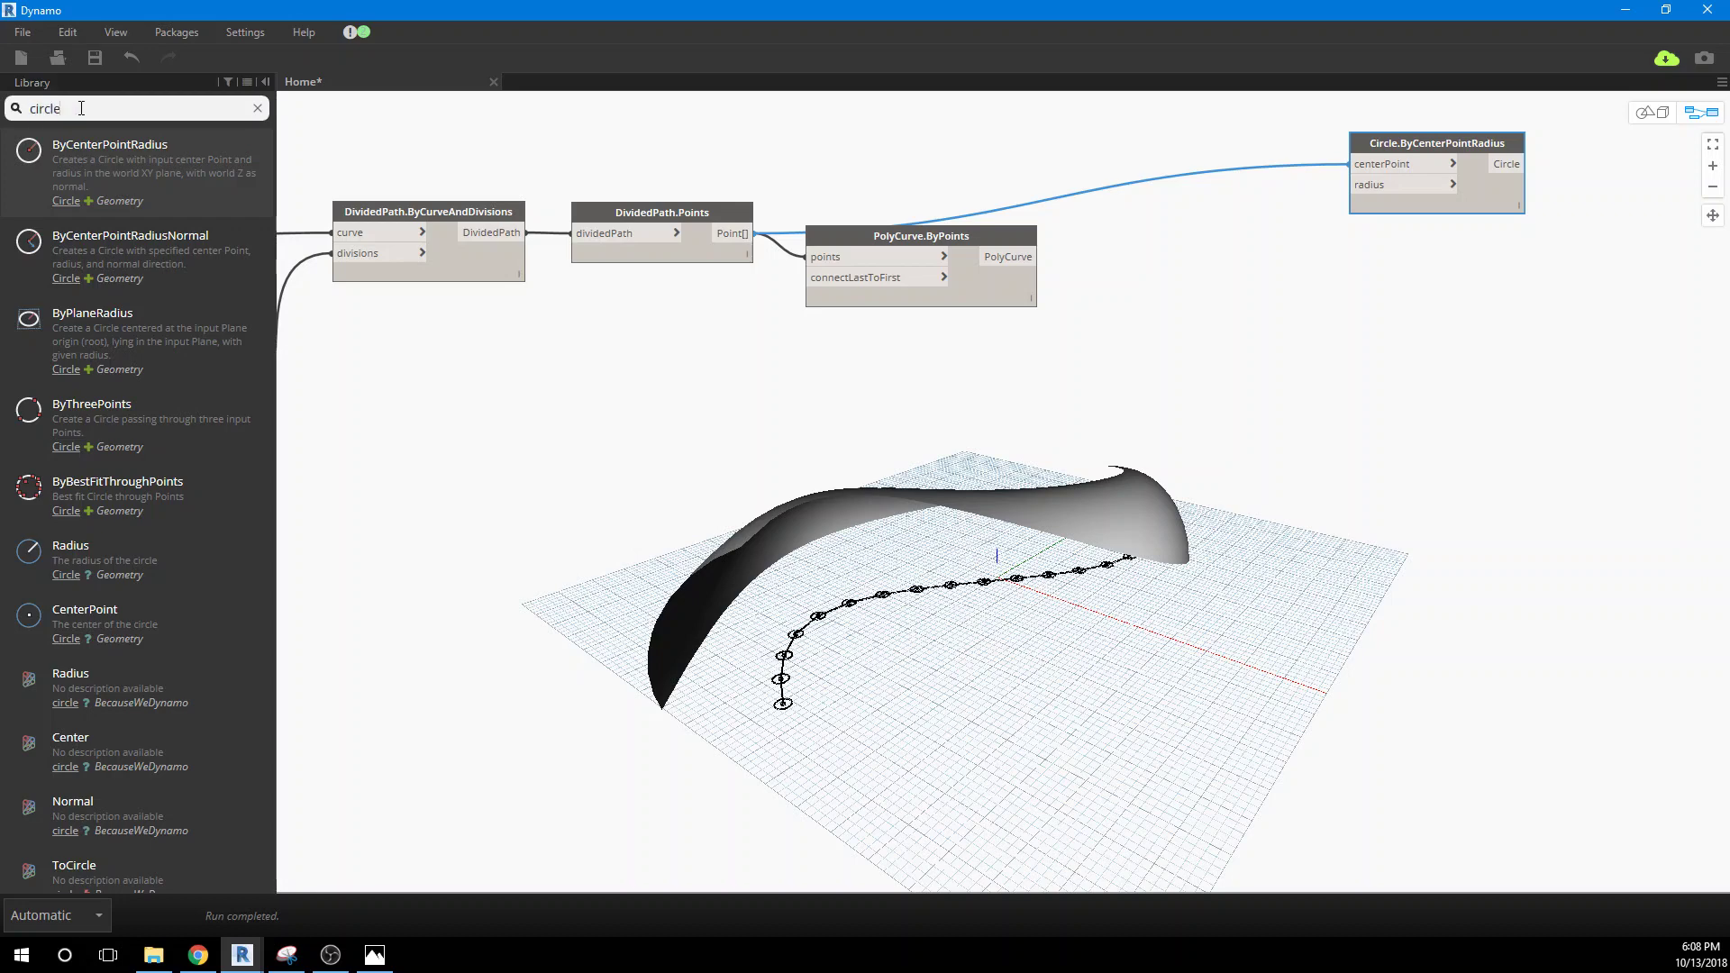
Step: Add a Curve.PlaneAtParameter node and feed it the PolyCurve.ByPoints output as its curve
drag(63, 109, 31, 91)
text(cu)
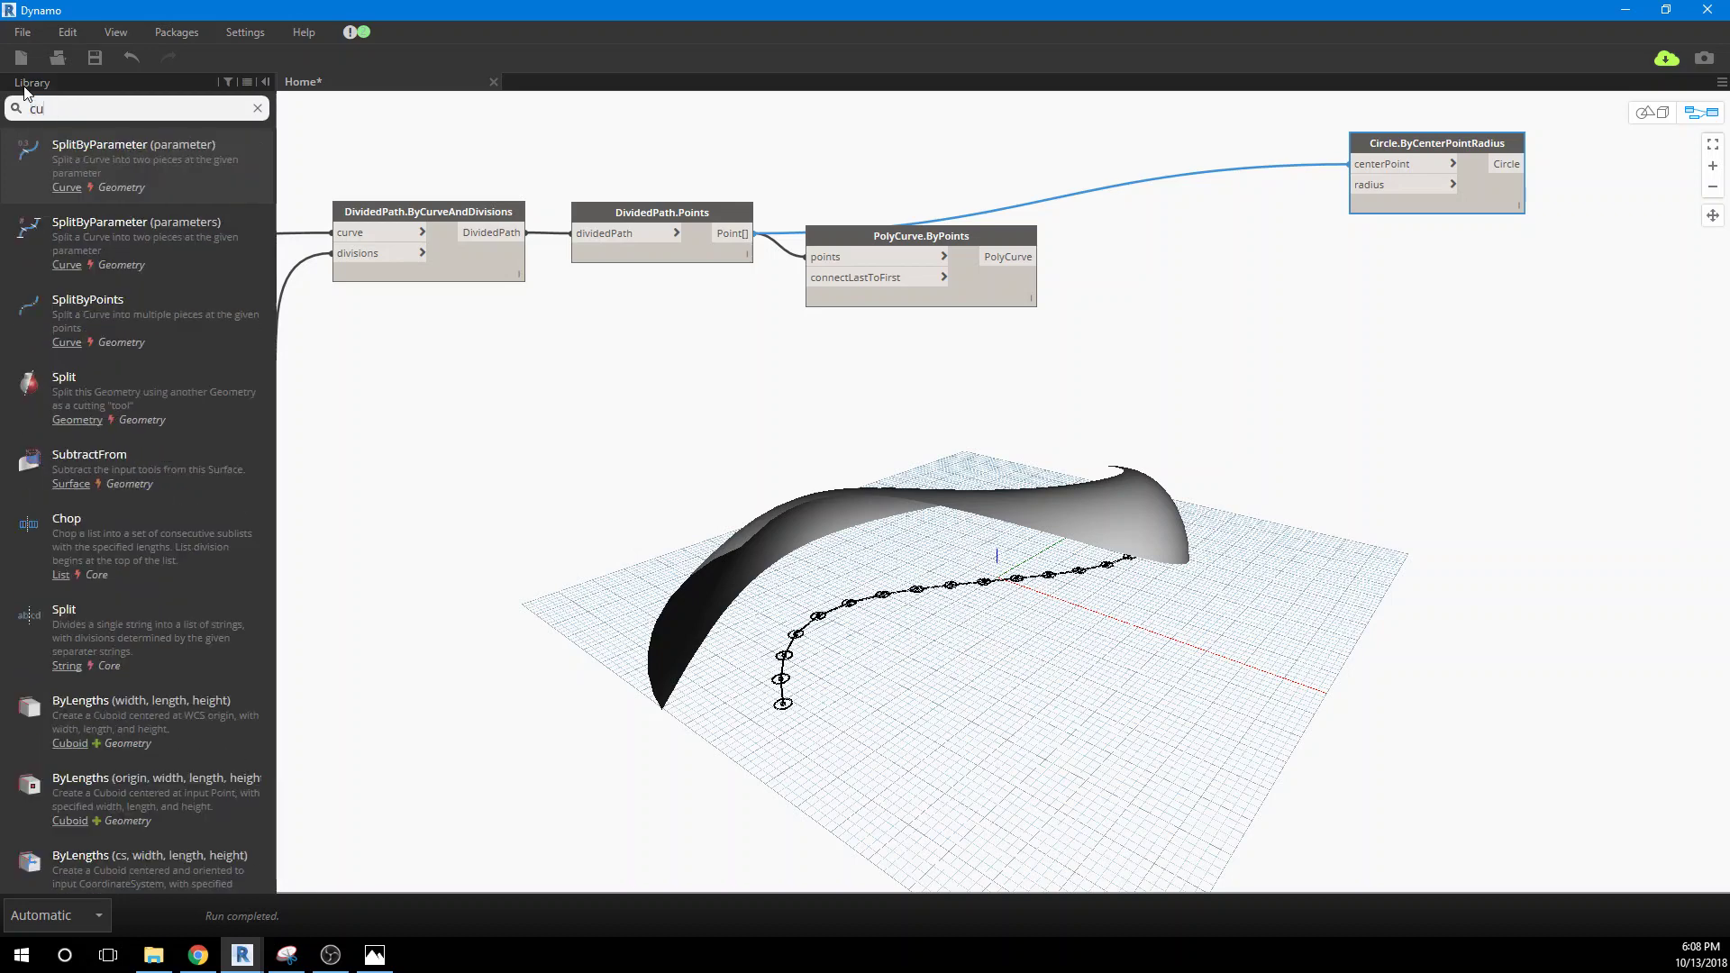
text(rve plane)
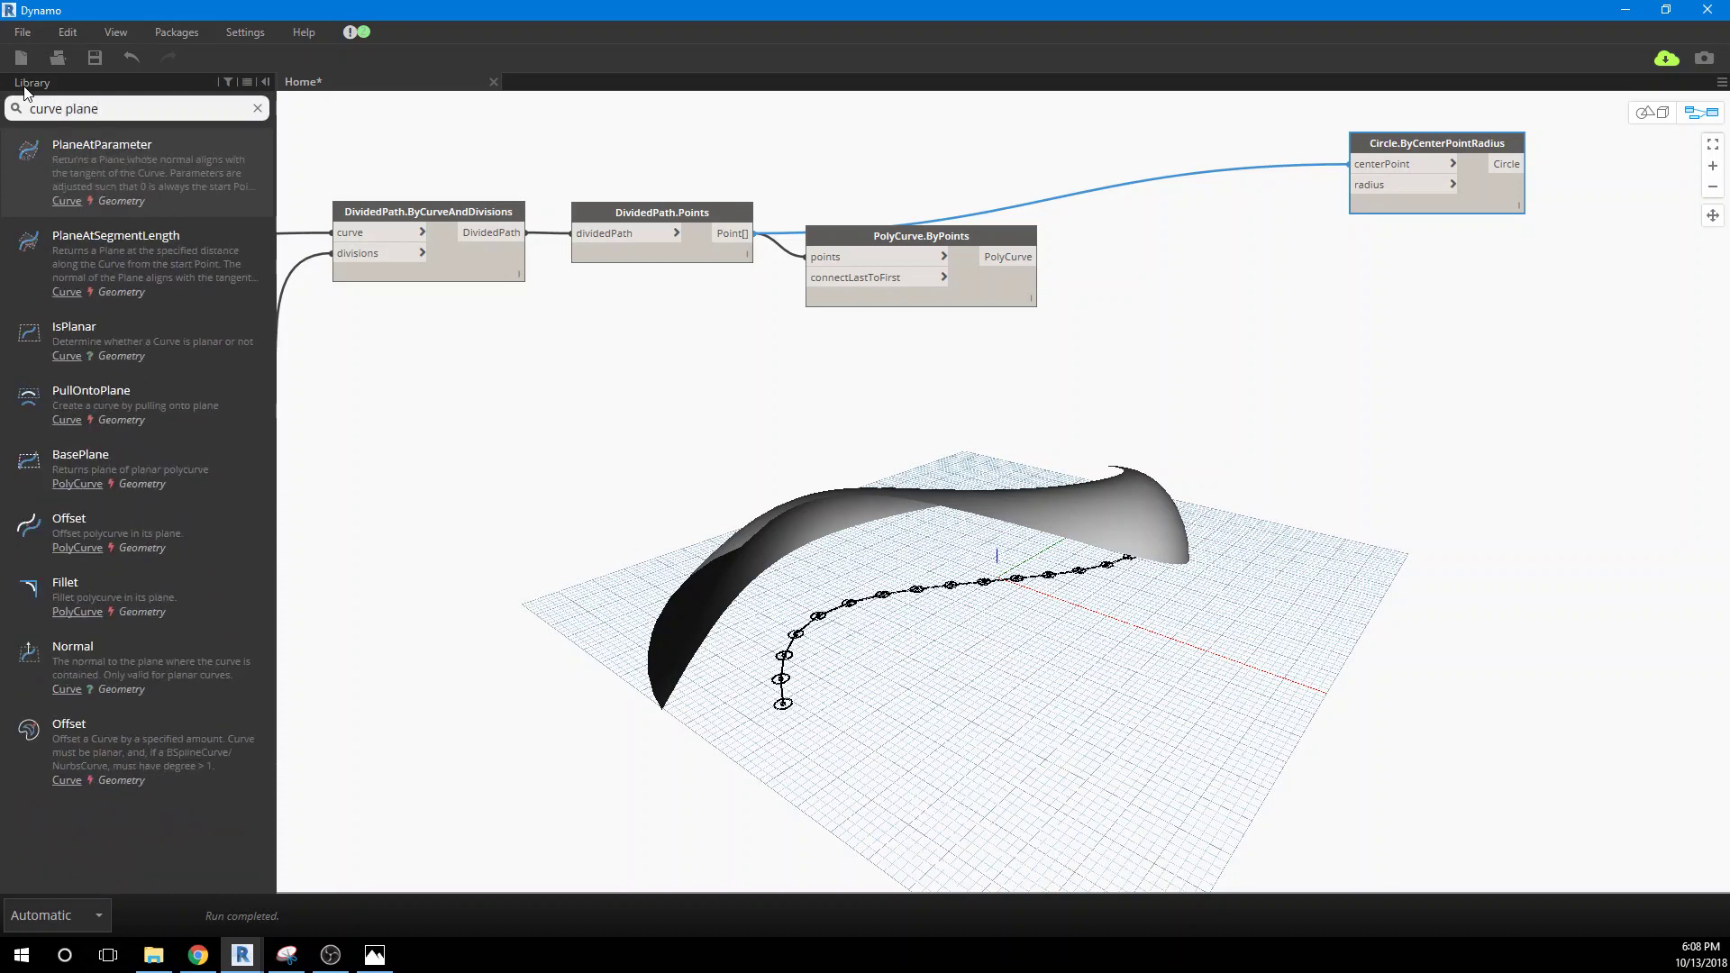
text(at)
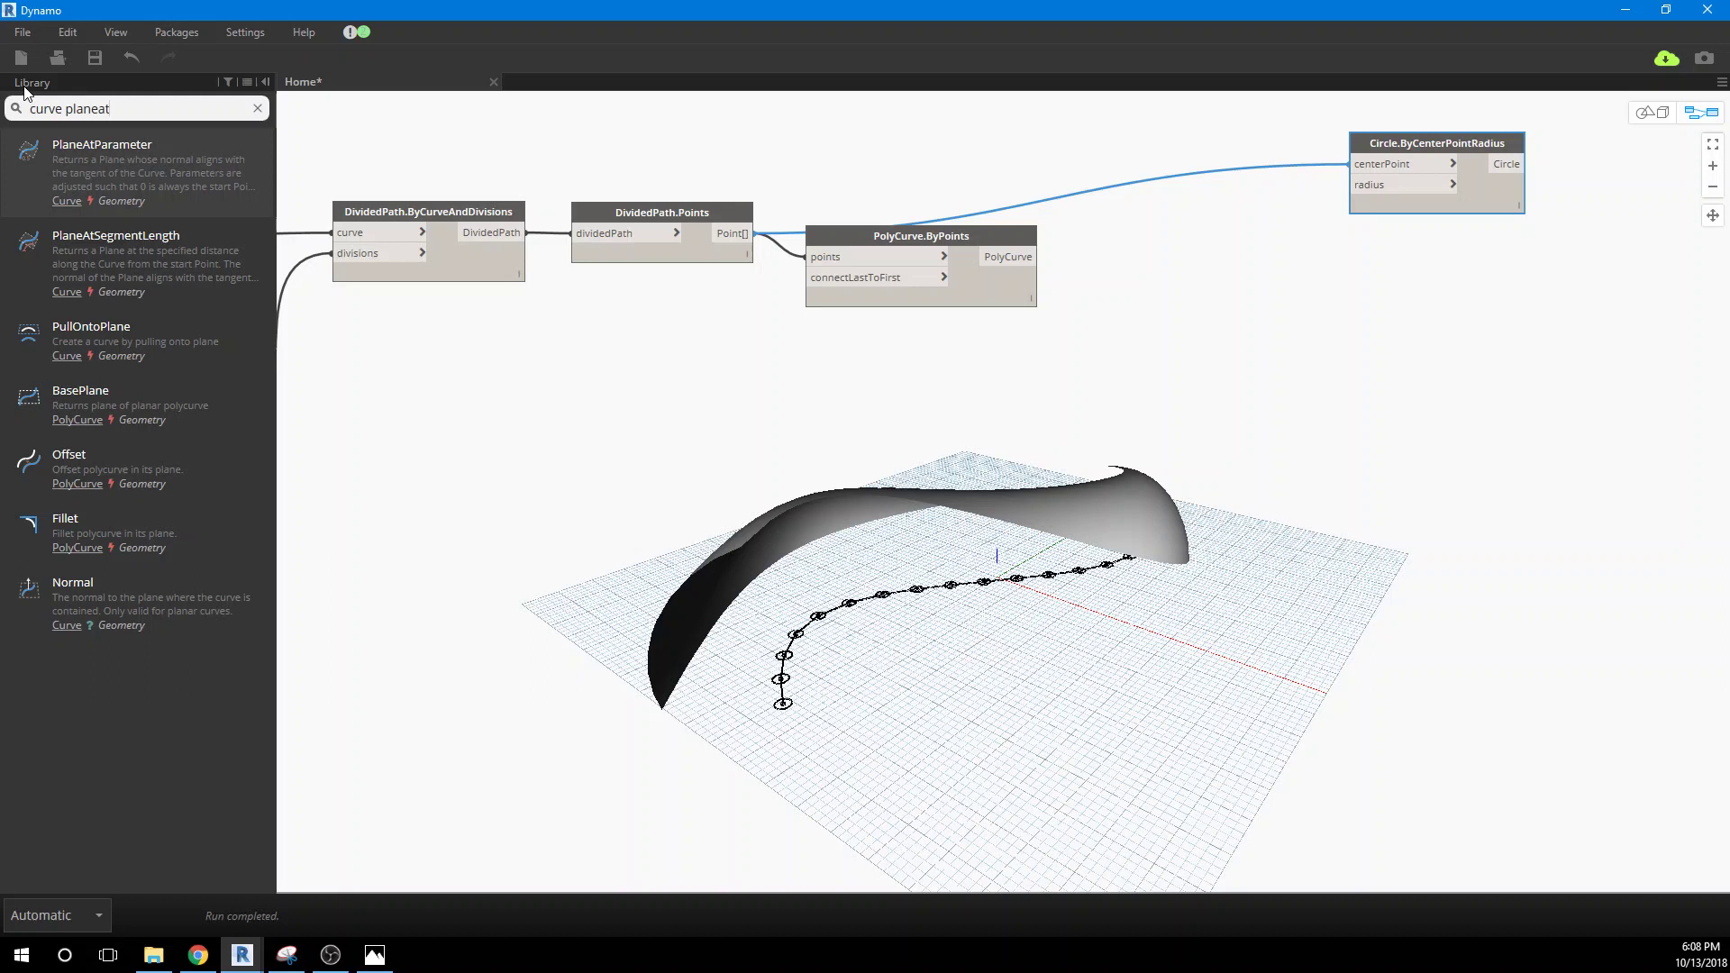
click(135, 163)
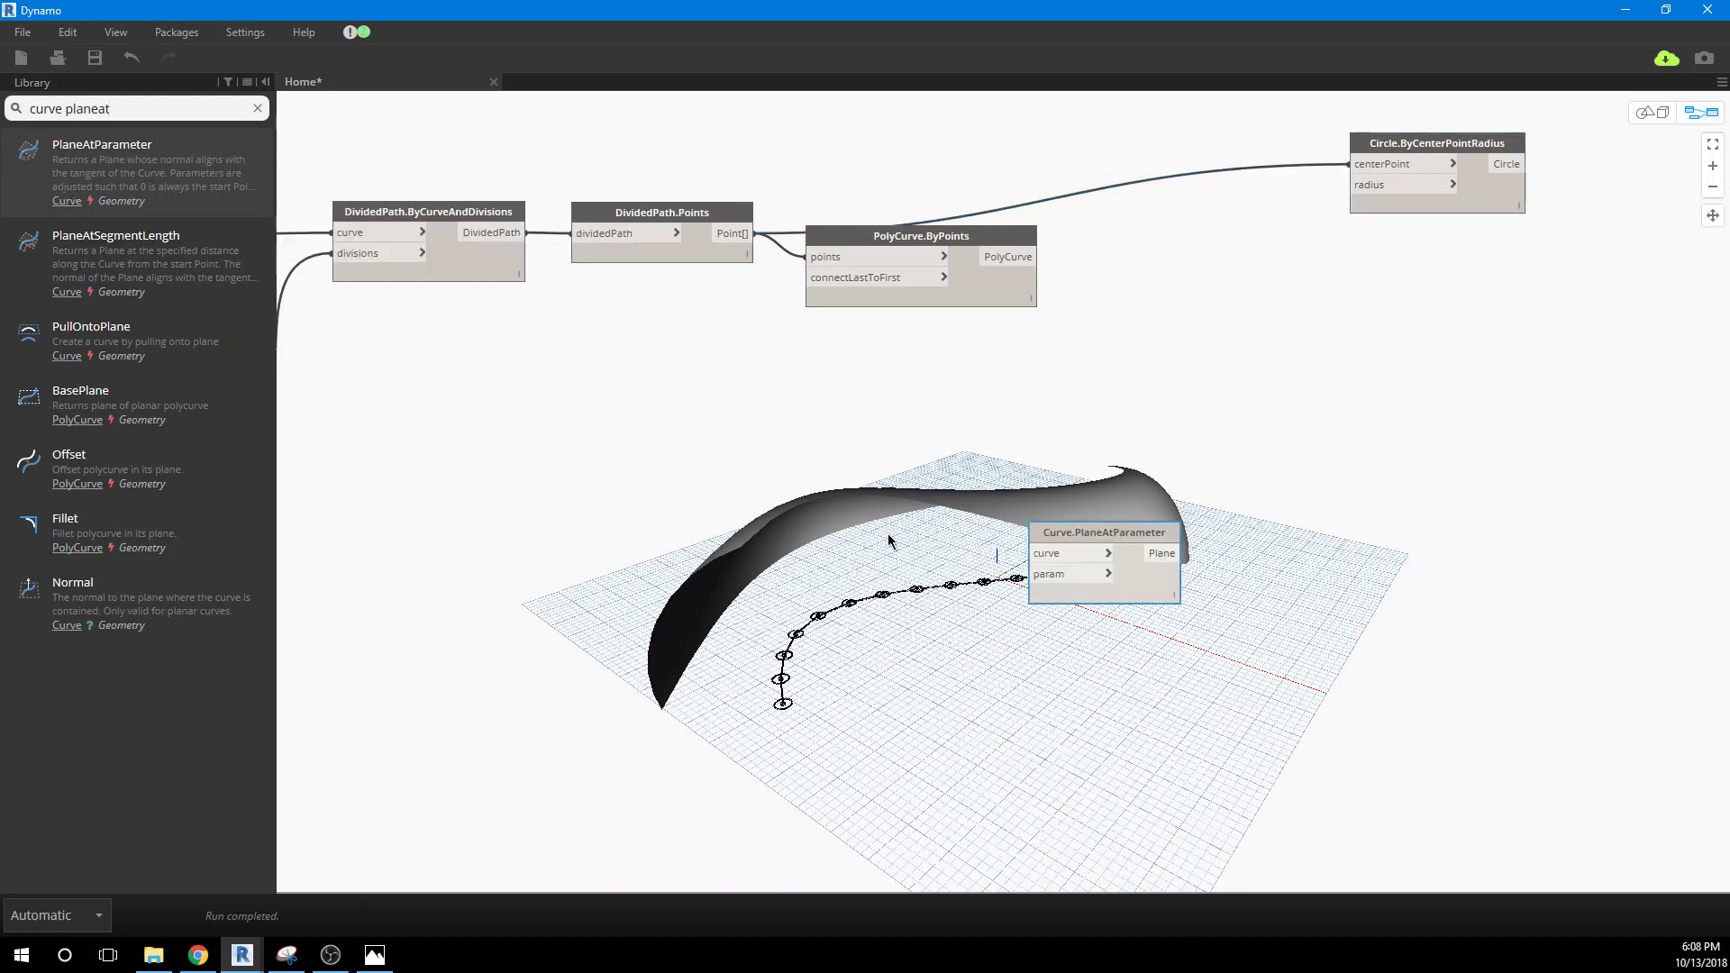
drag(1079, 531, 1164, 242)
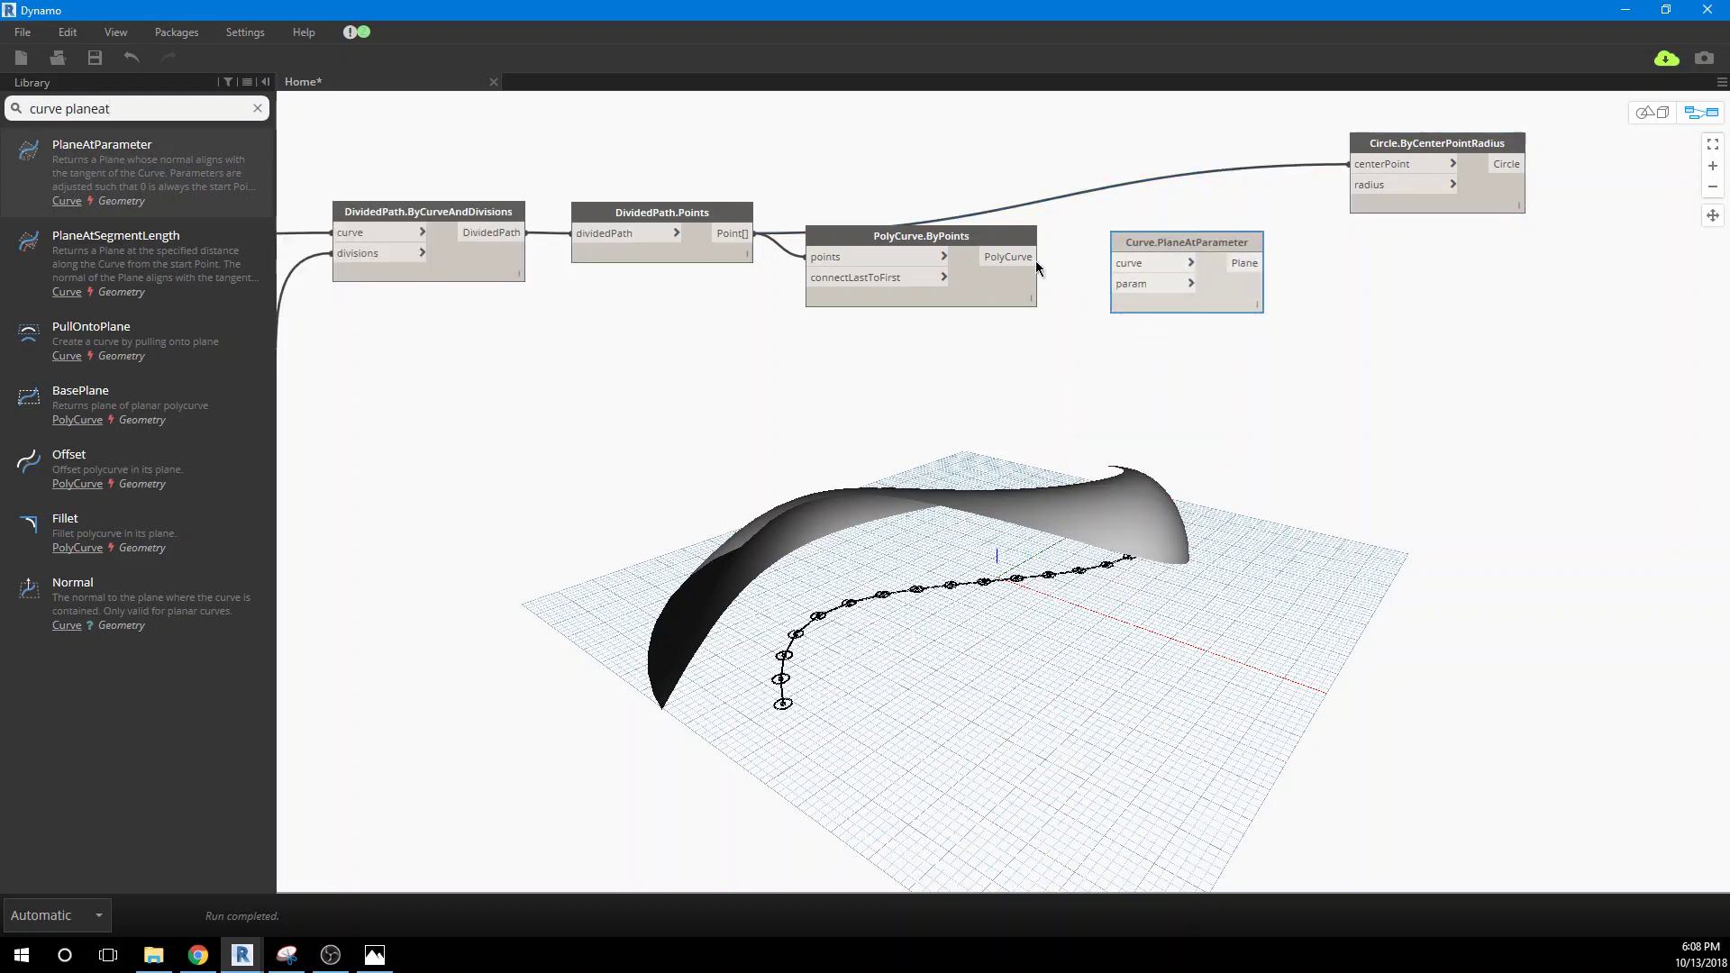
drag(1038, 261, 1138, 263)
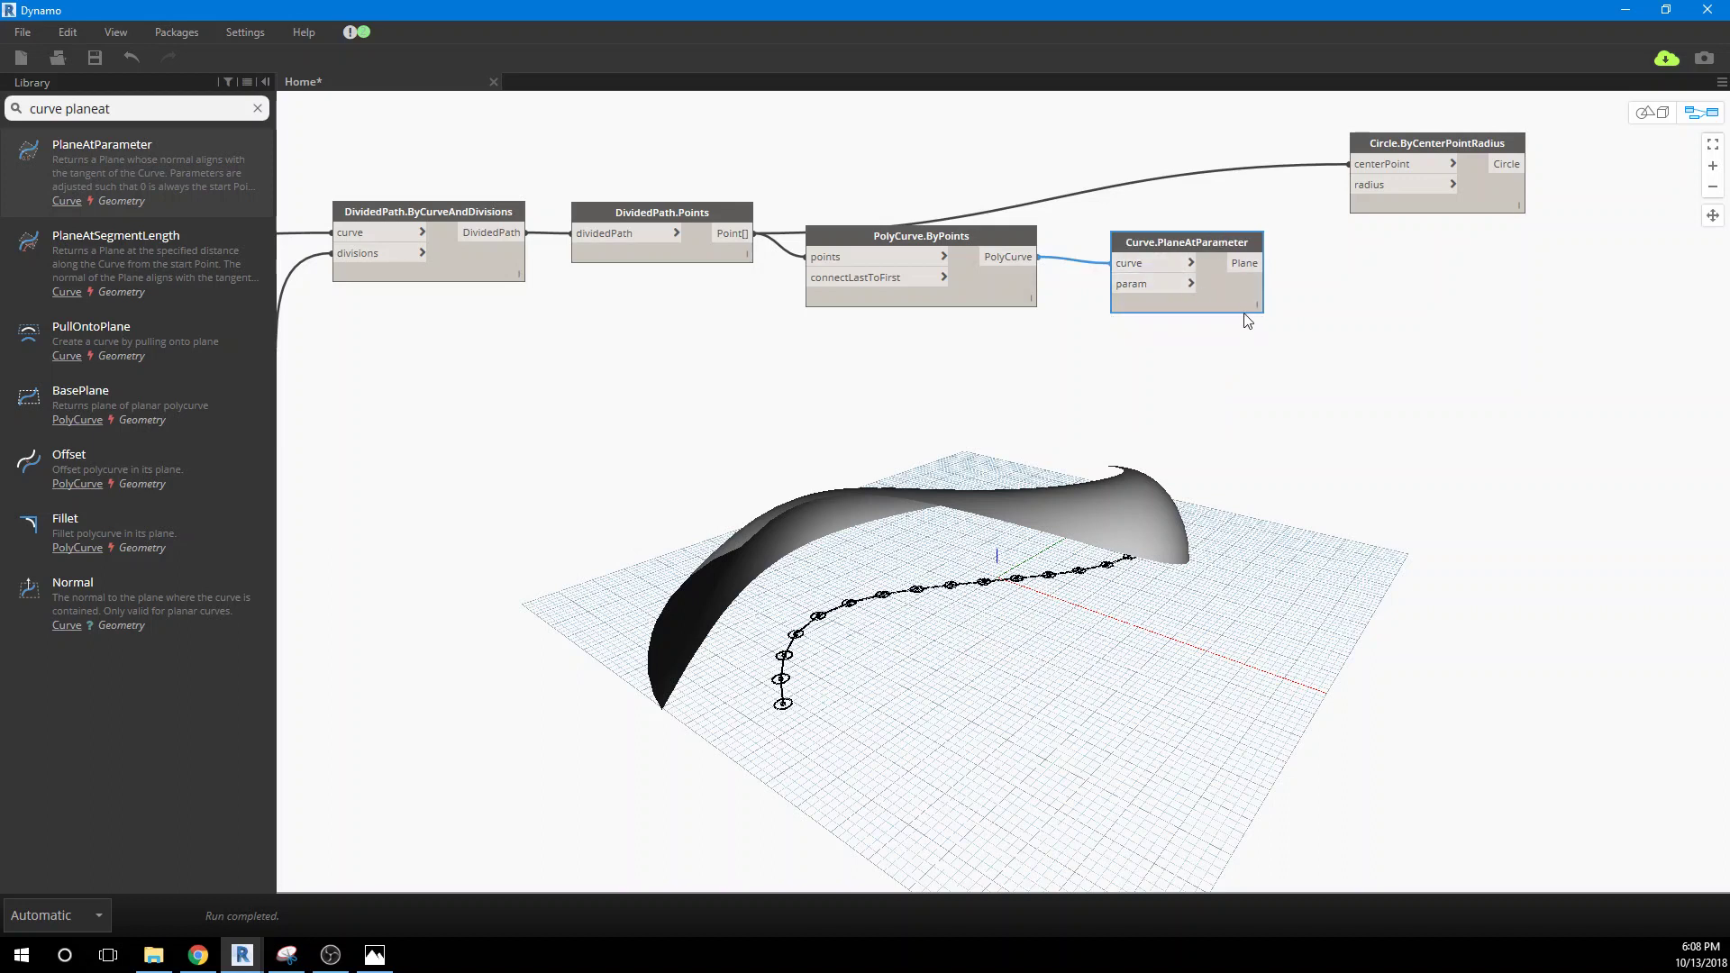
mouse_move(1246, 311)
Step: Turn off the Select Face node's surface preview
middle_drag(804, 550, 870, 568)
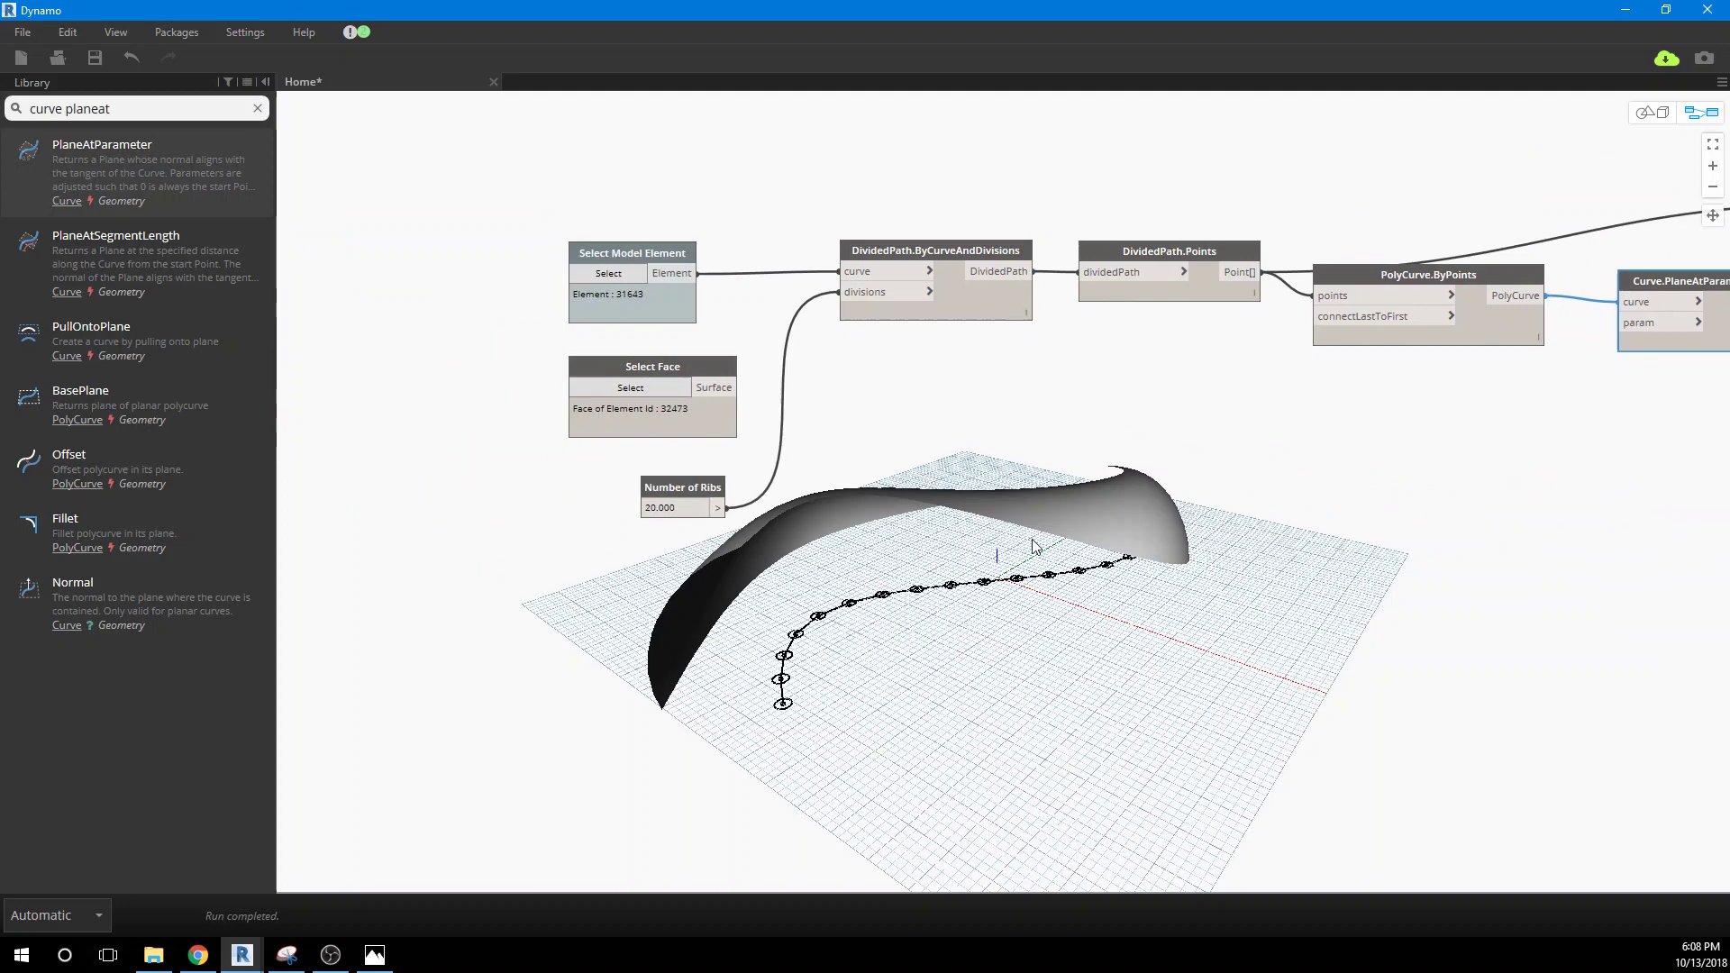
right_click(650, 369)
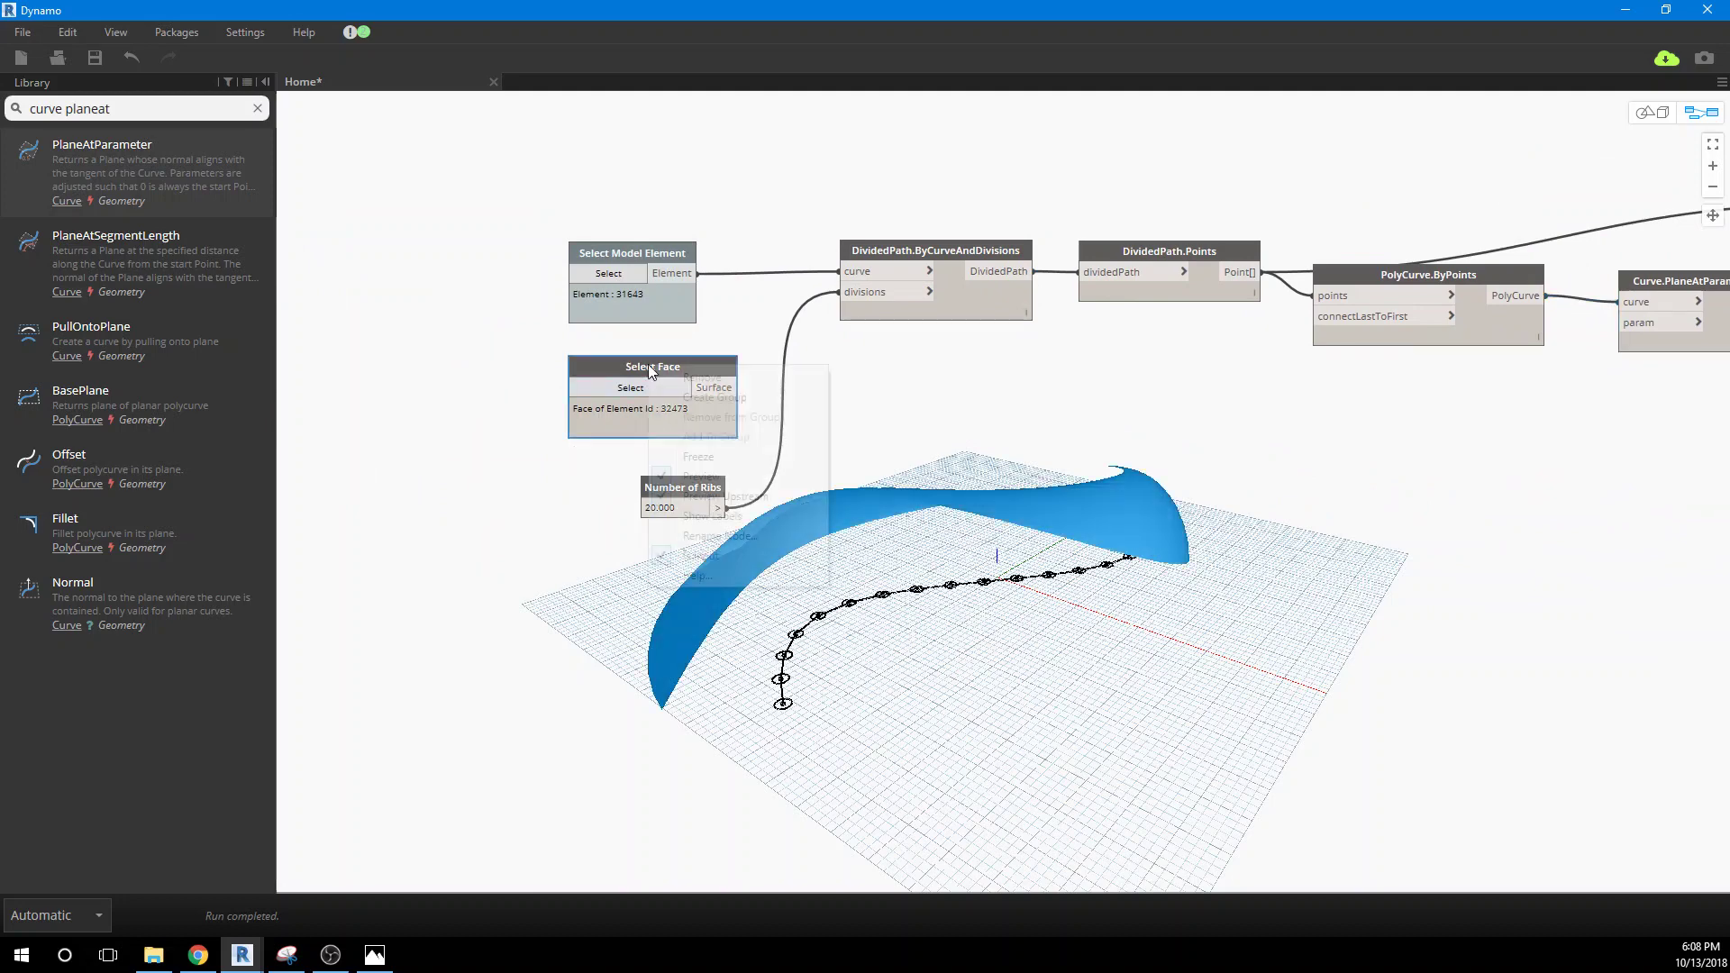
click(658, 475)
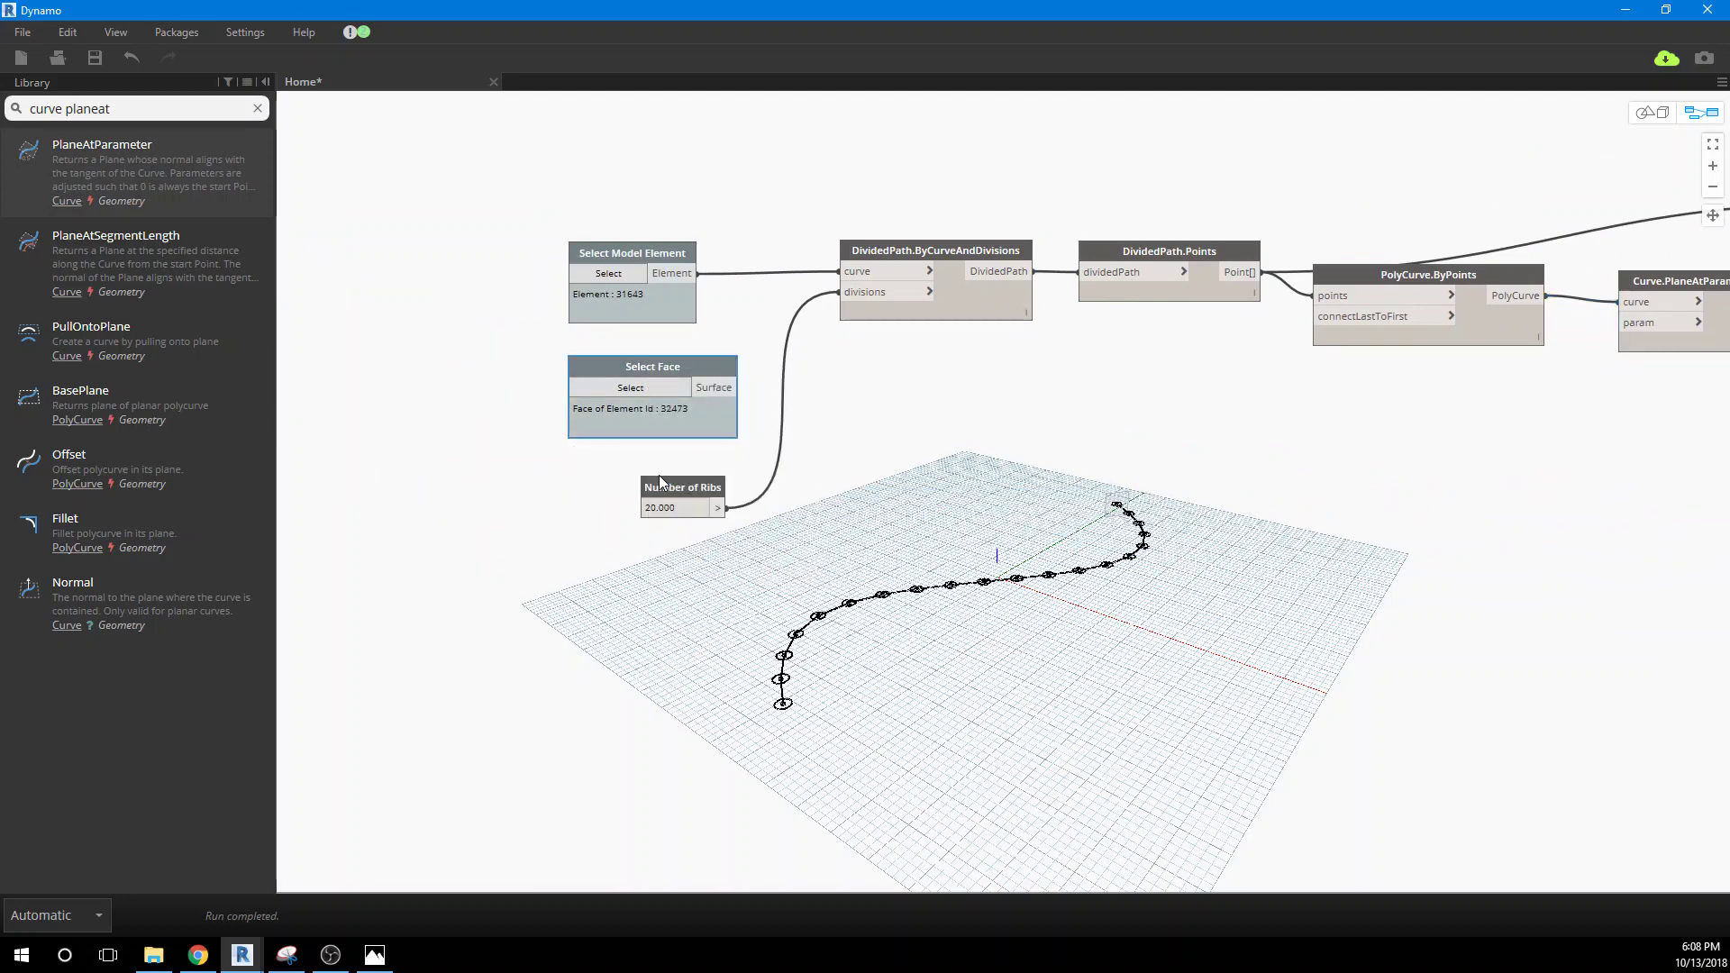
scroll(1067, 485, up, 2)
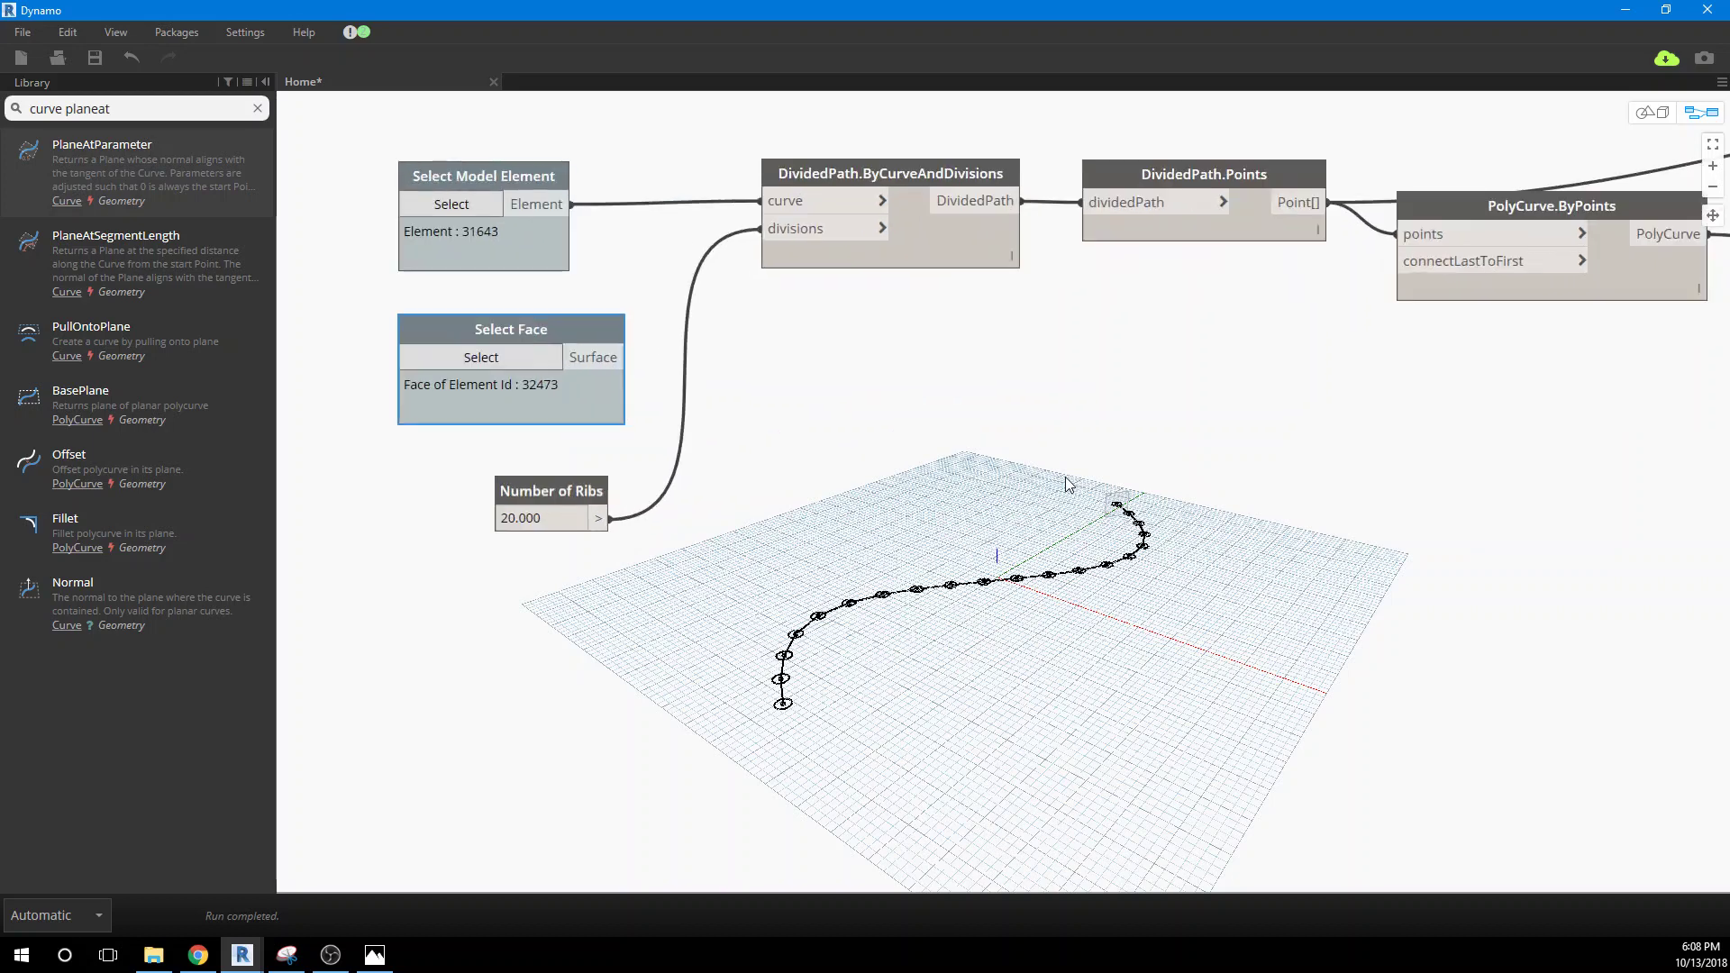
scroll(1067, 485, down, 2)
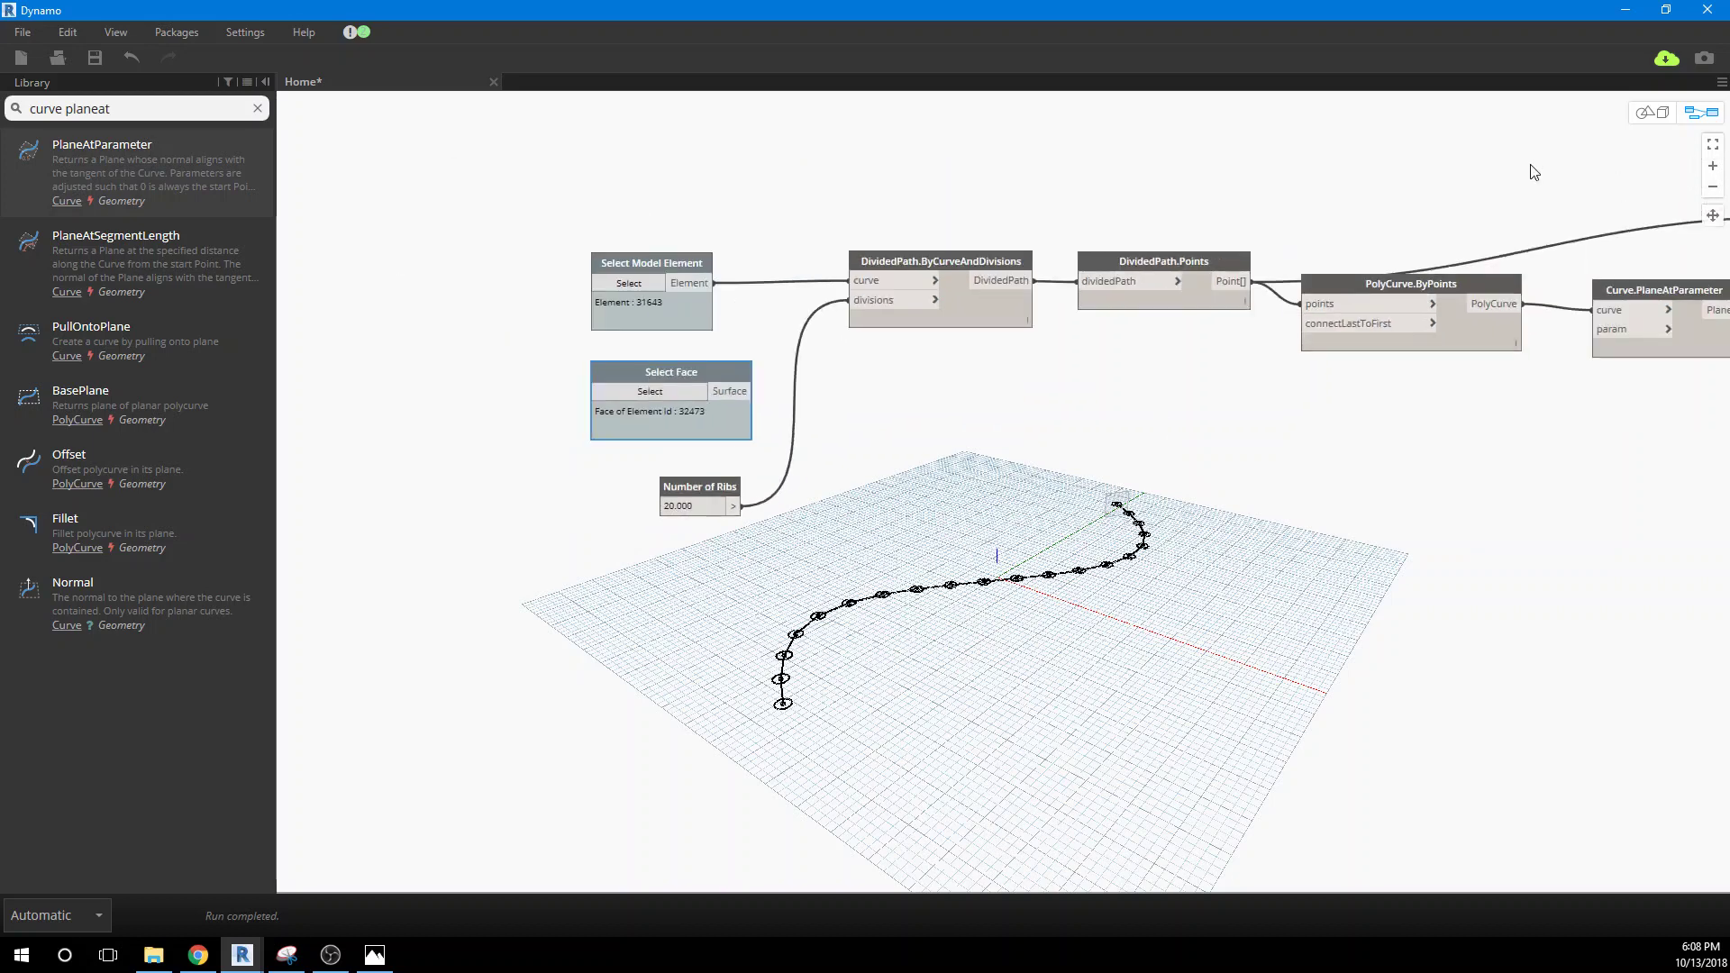
Step: Zoom the 3D preview, then select Curve.PlaneAtParameter to show its plane at the curve start
click(1646, 115)
scroll(1096, 530, up, 3)
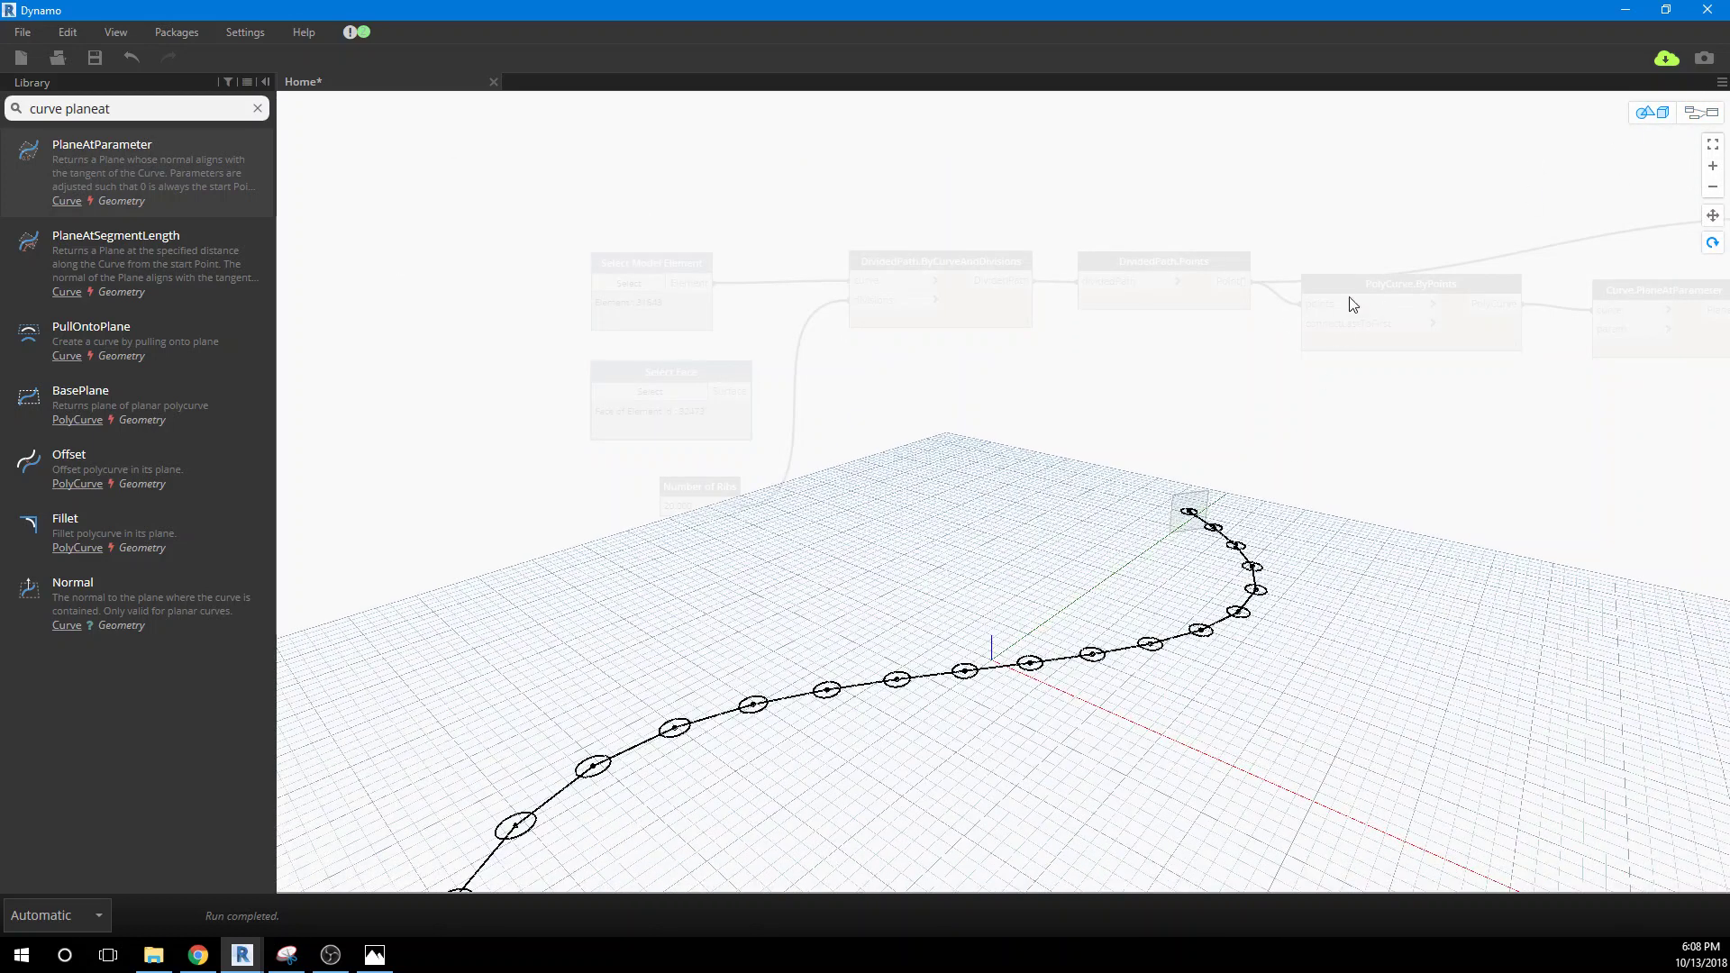
scroll(1393, 469, up, 1)
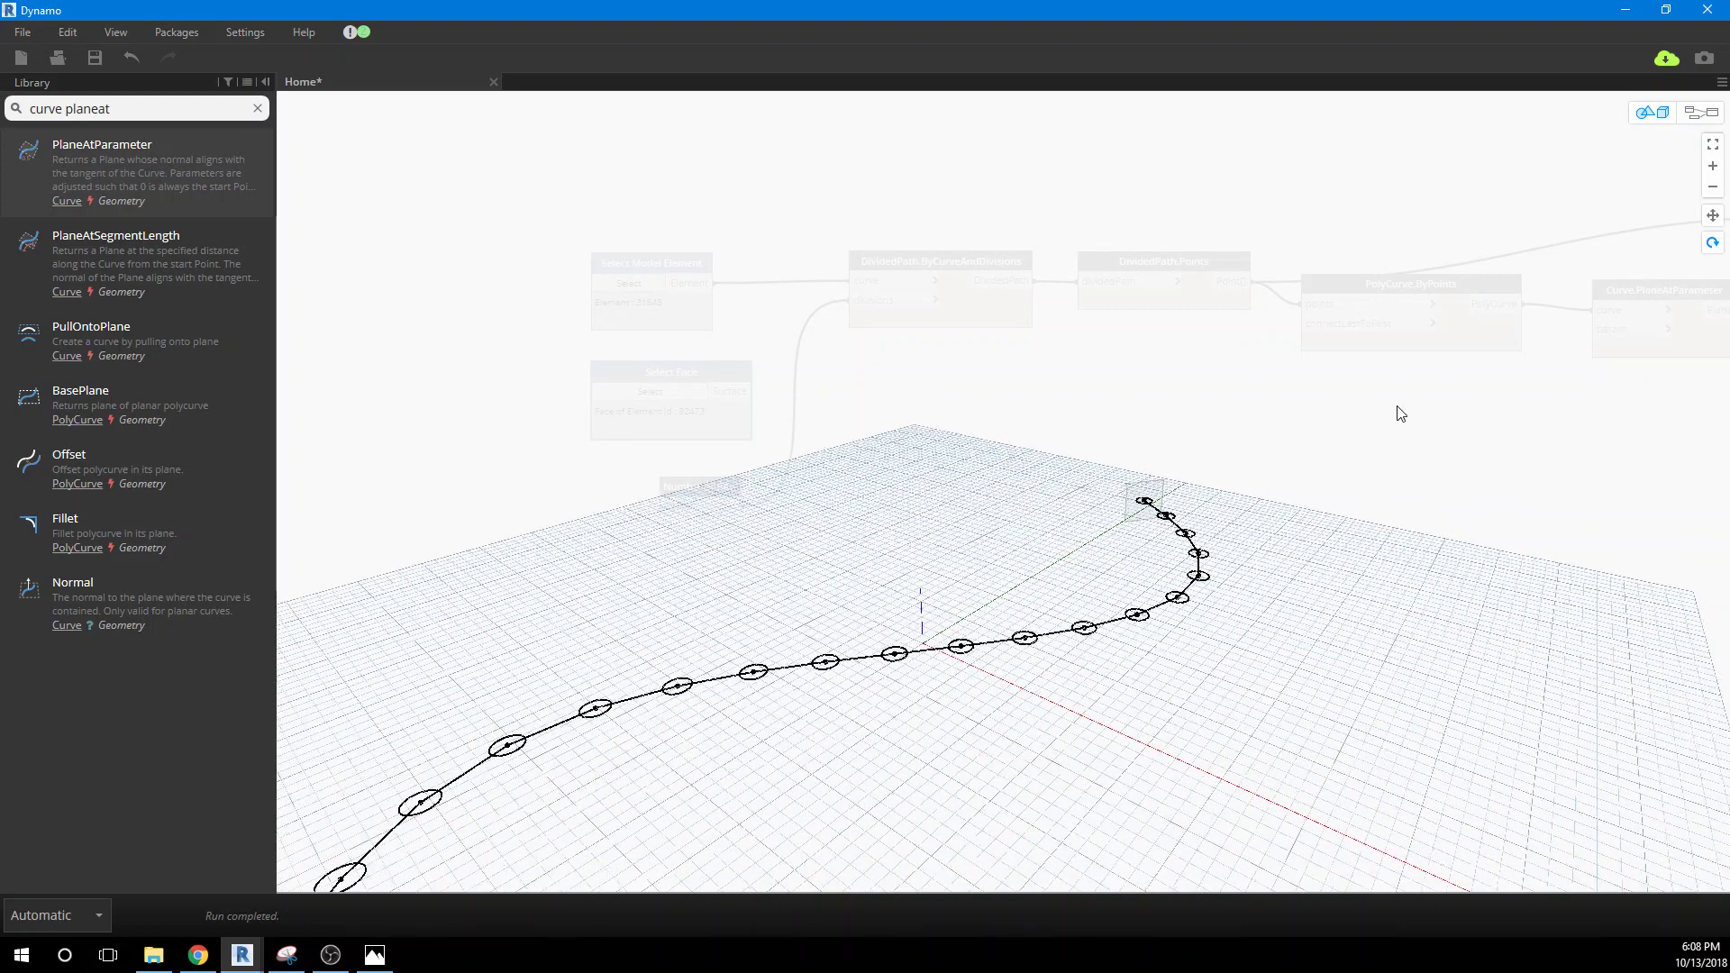
scroll(1402, 414, down, 1)
click(1701, 111)
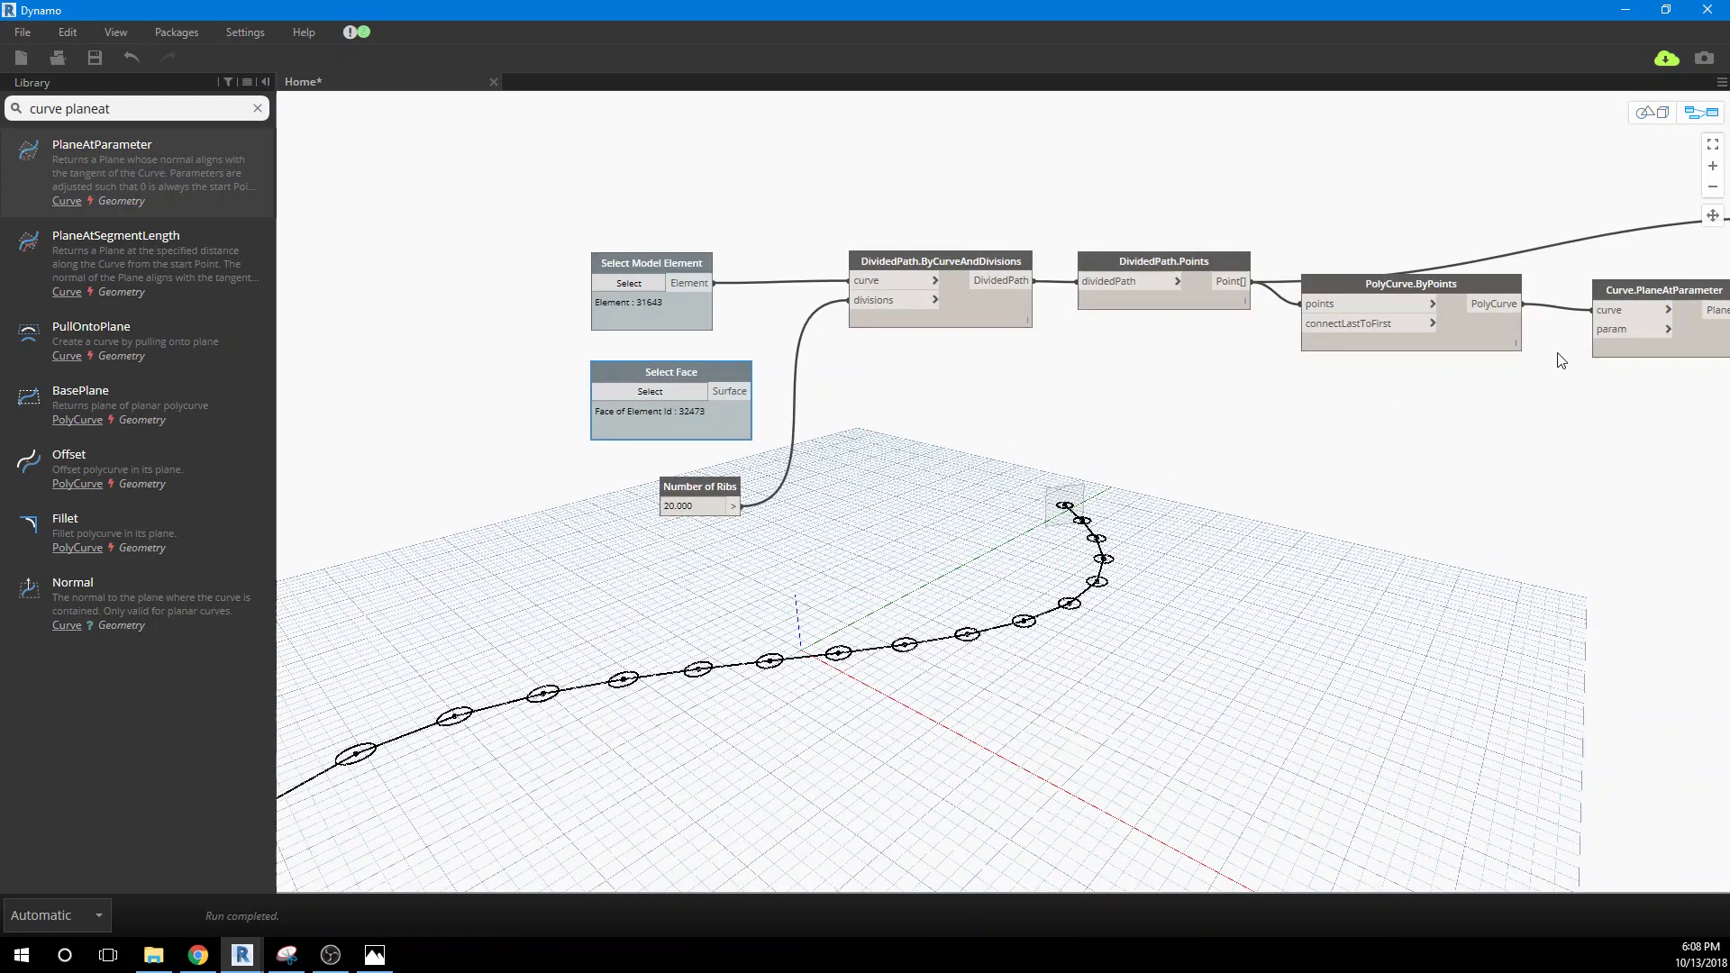
click(1640, 292)
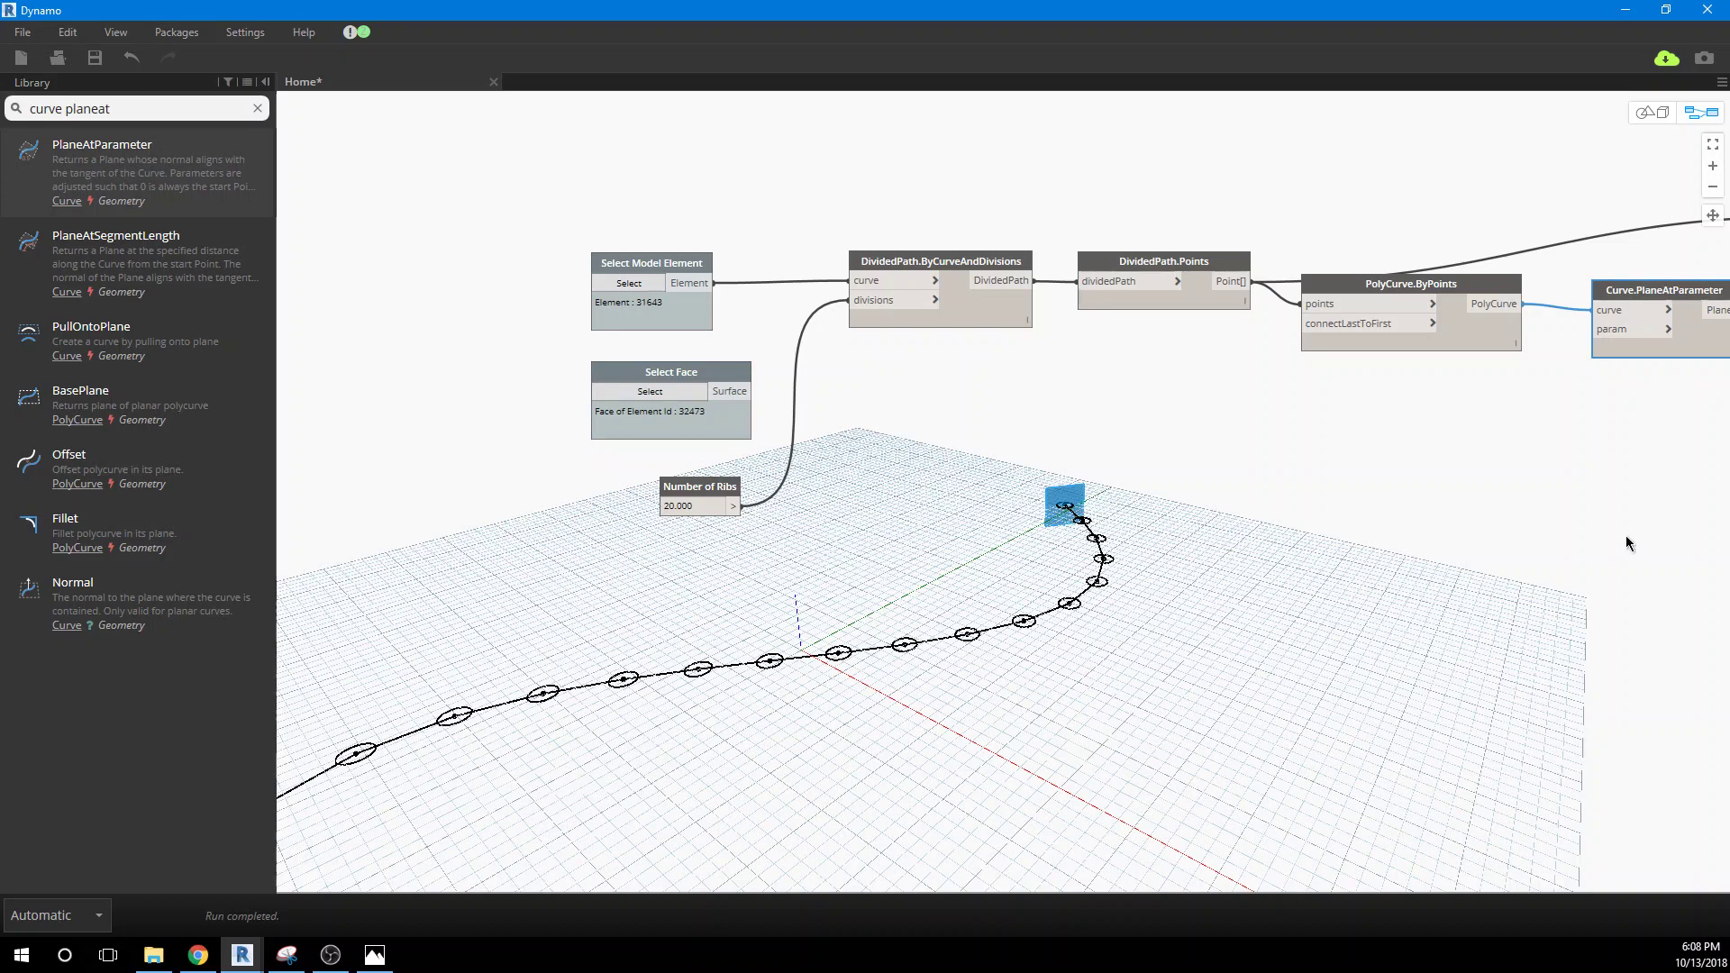
middle_drag(1626, 536, 1505, 526)
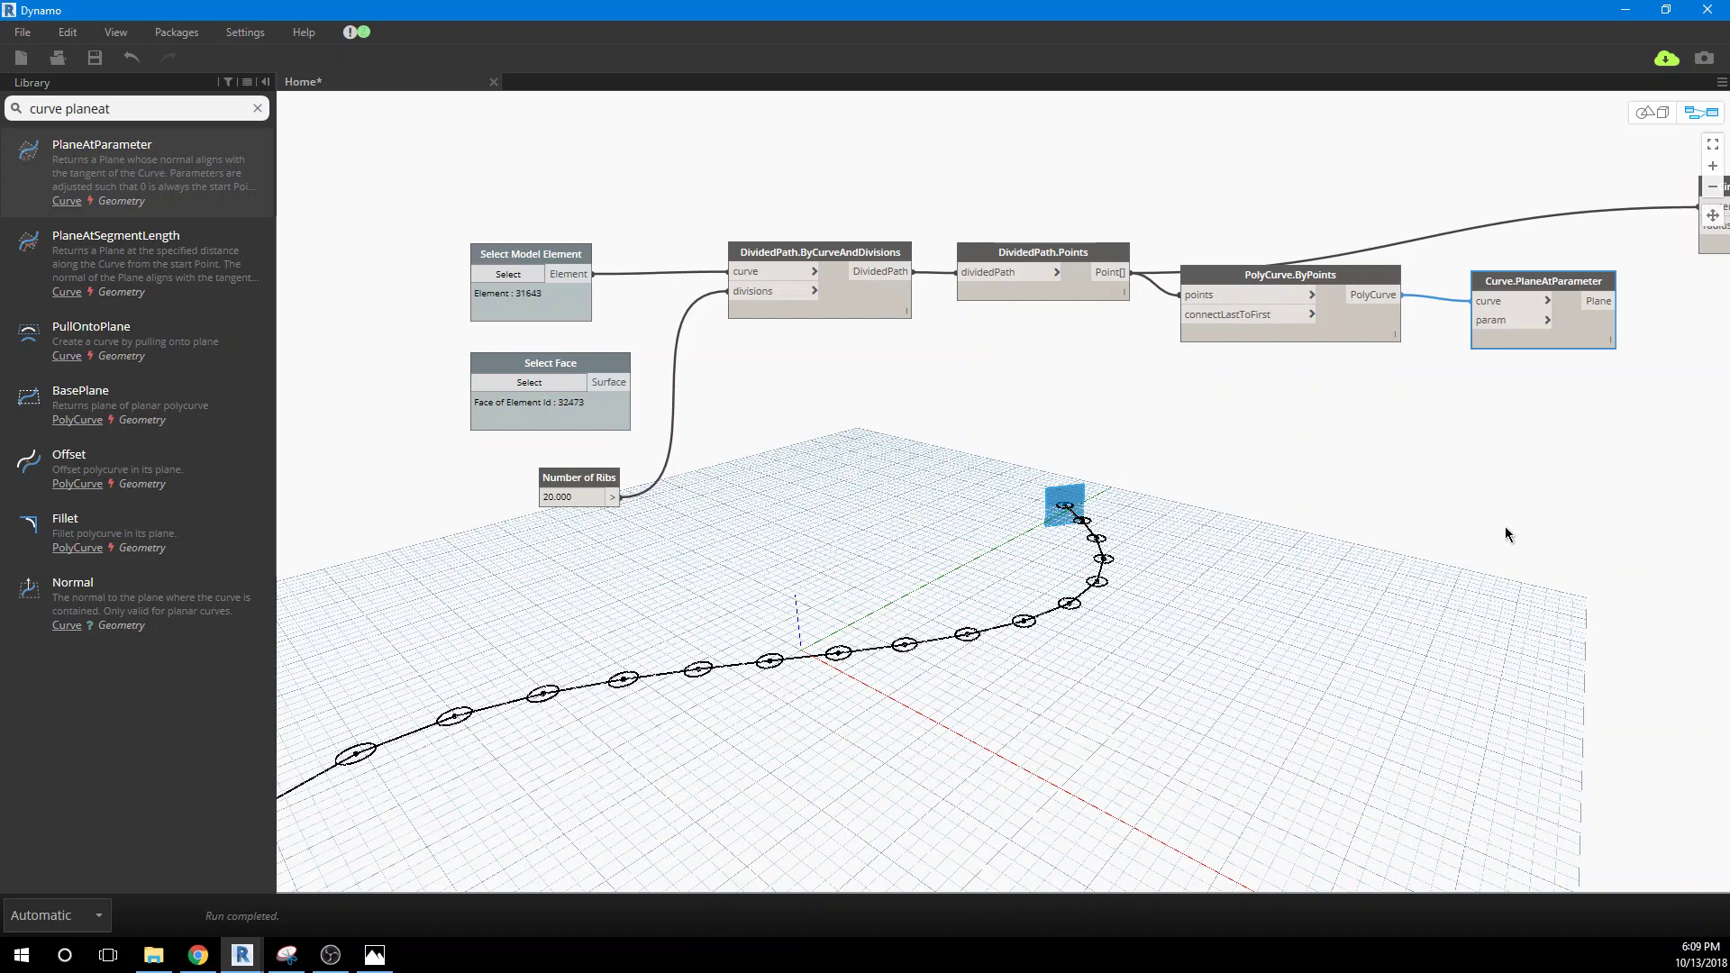
Step: Create a '0..1..#x;' Code Block fed by Number of Ribs and wire it into PlaneAtParameter's param
double_click(1211, 418)
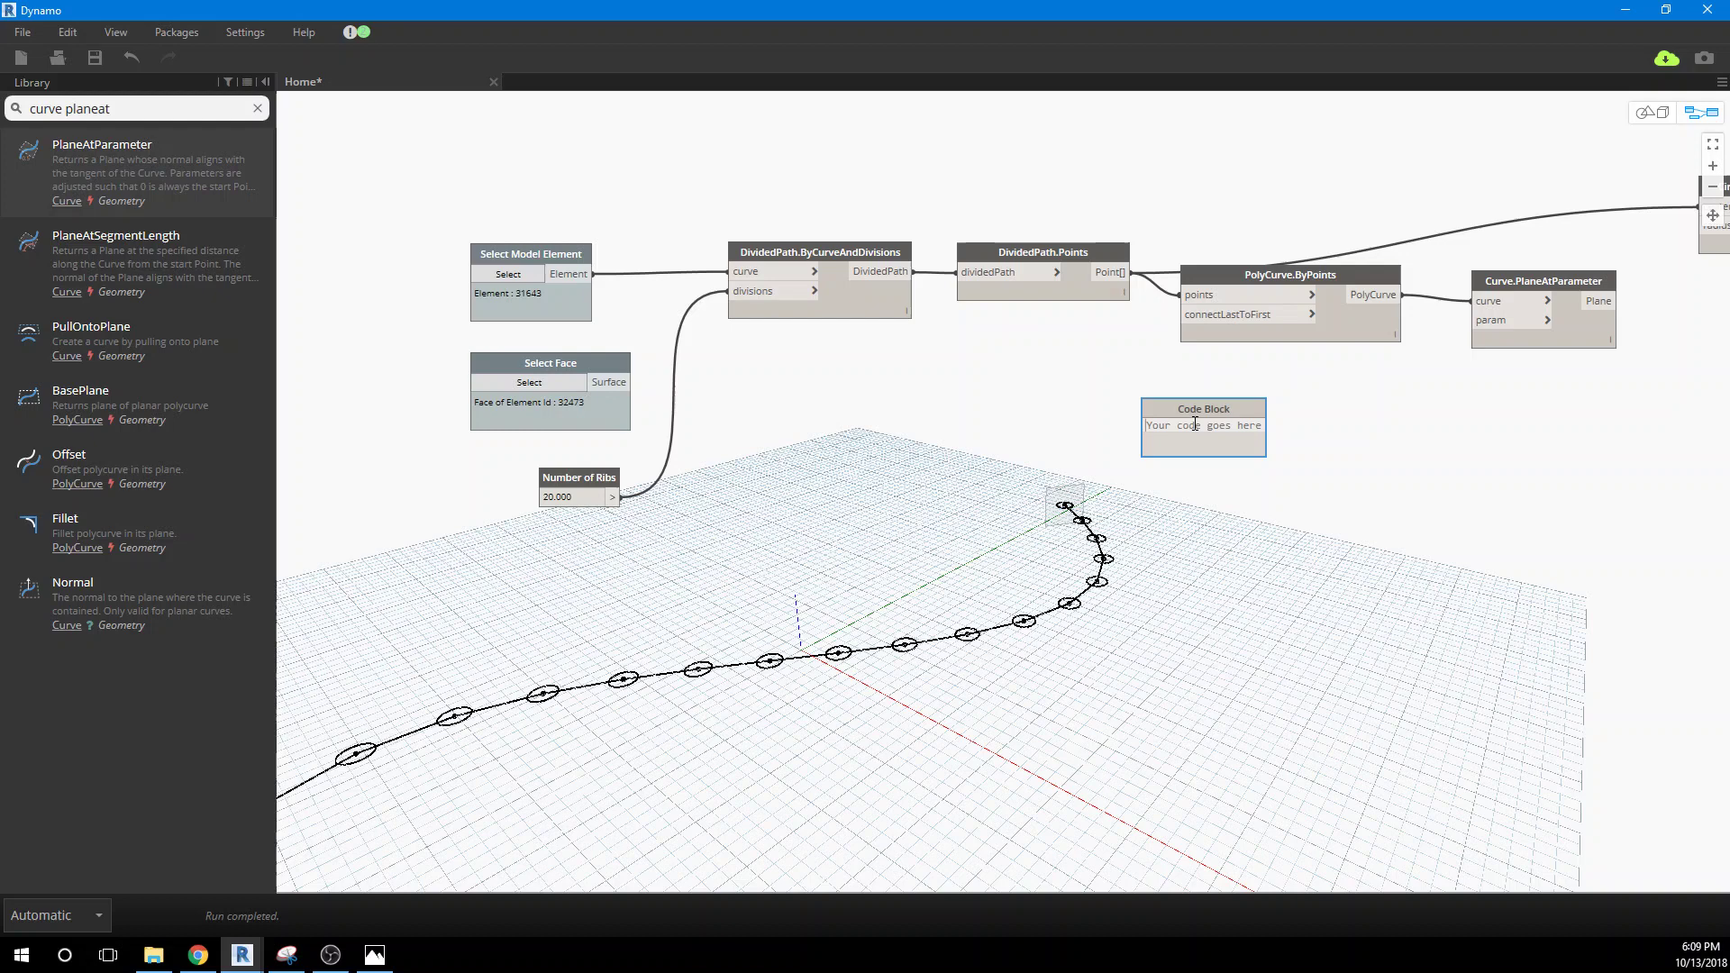
text(0..1..)
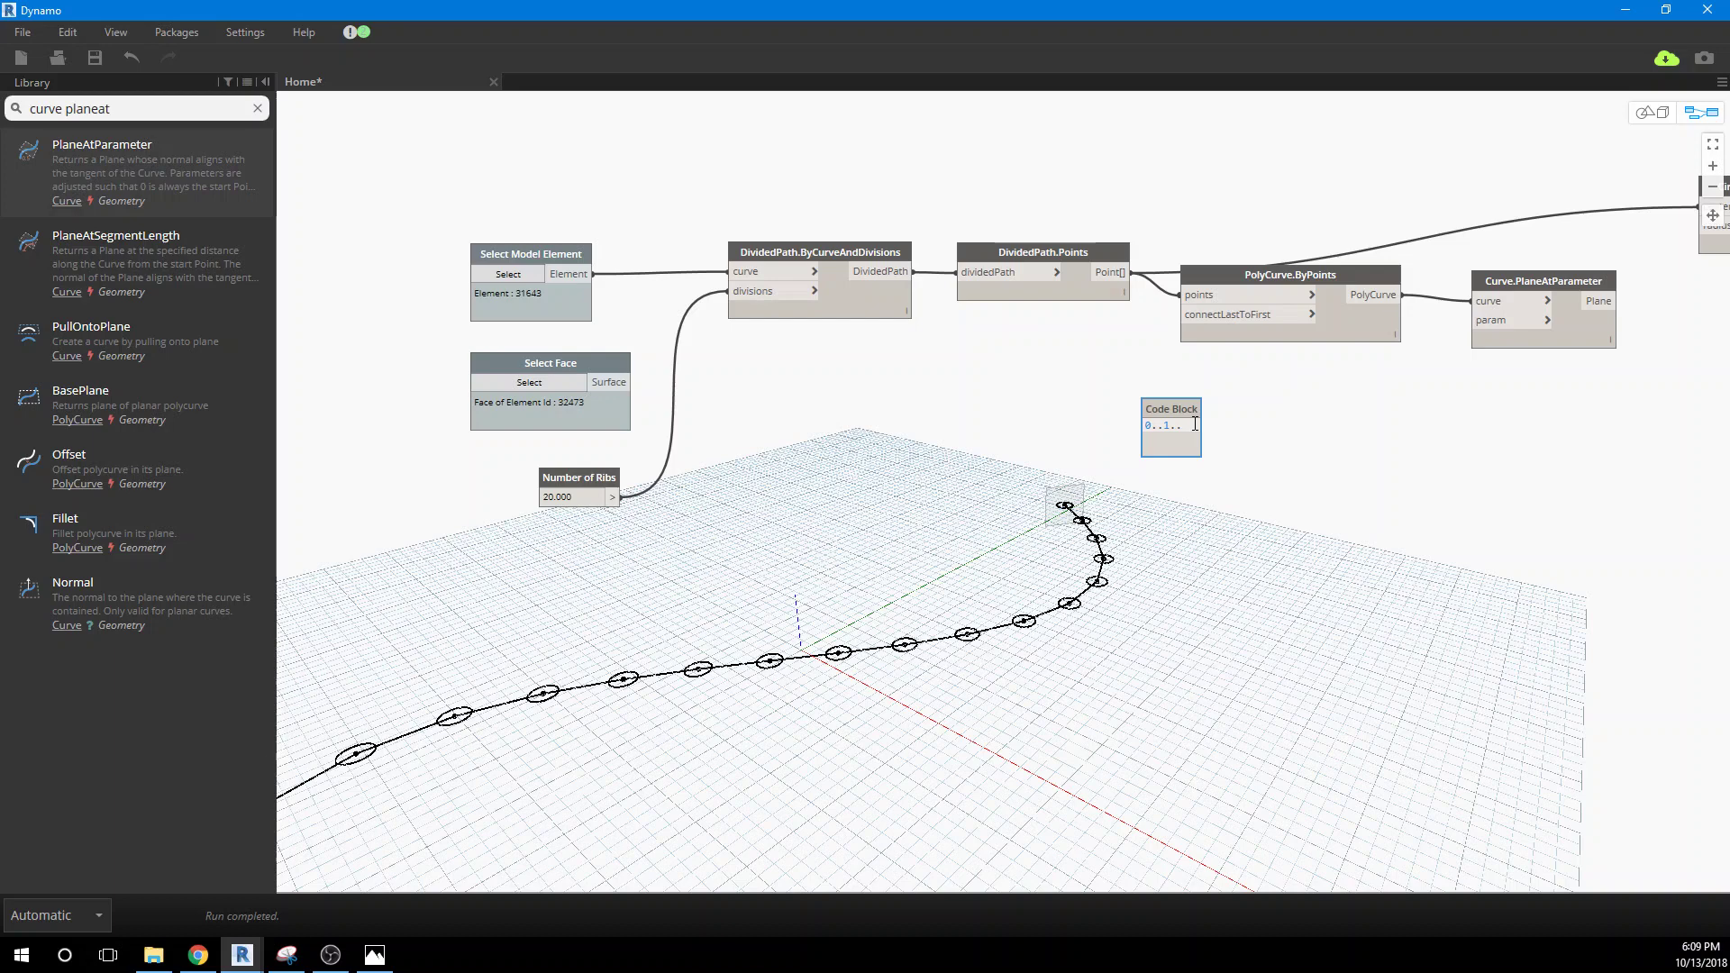
text(#x)
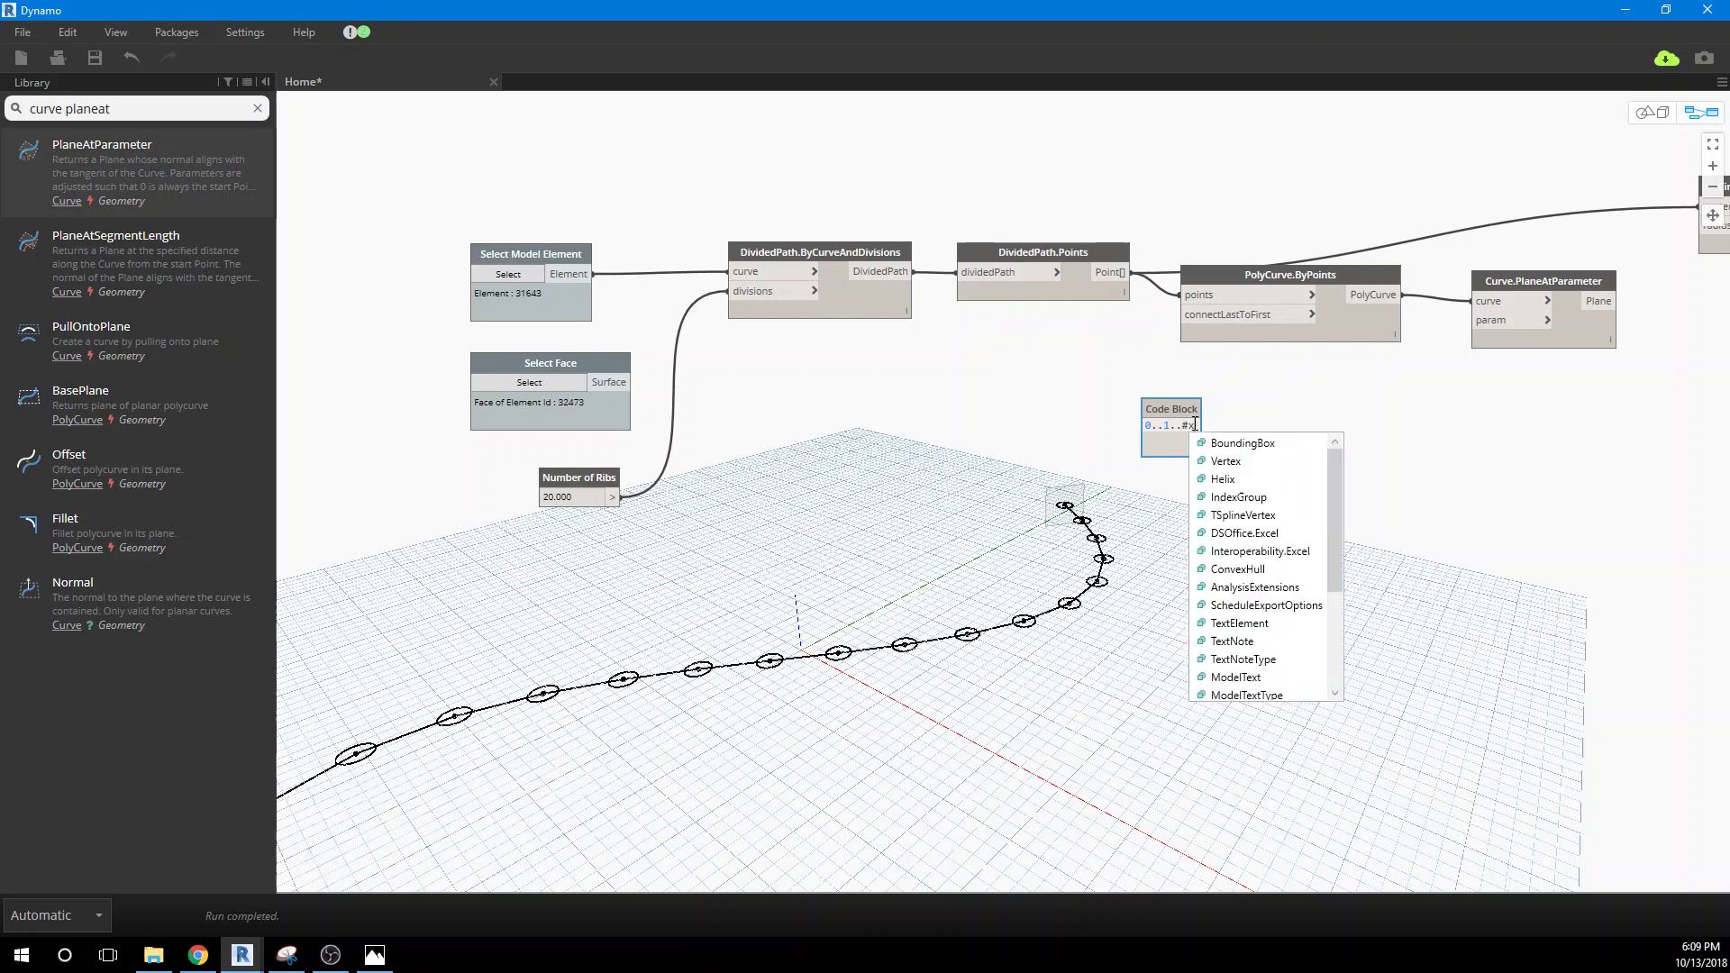
text(;)
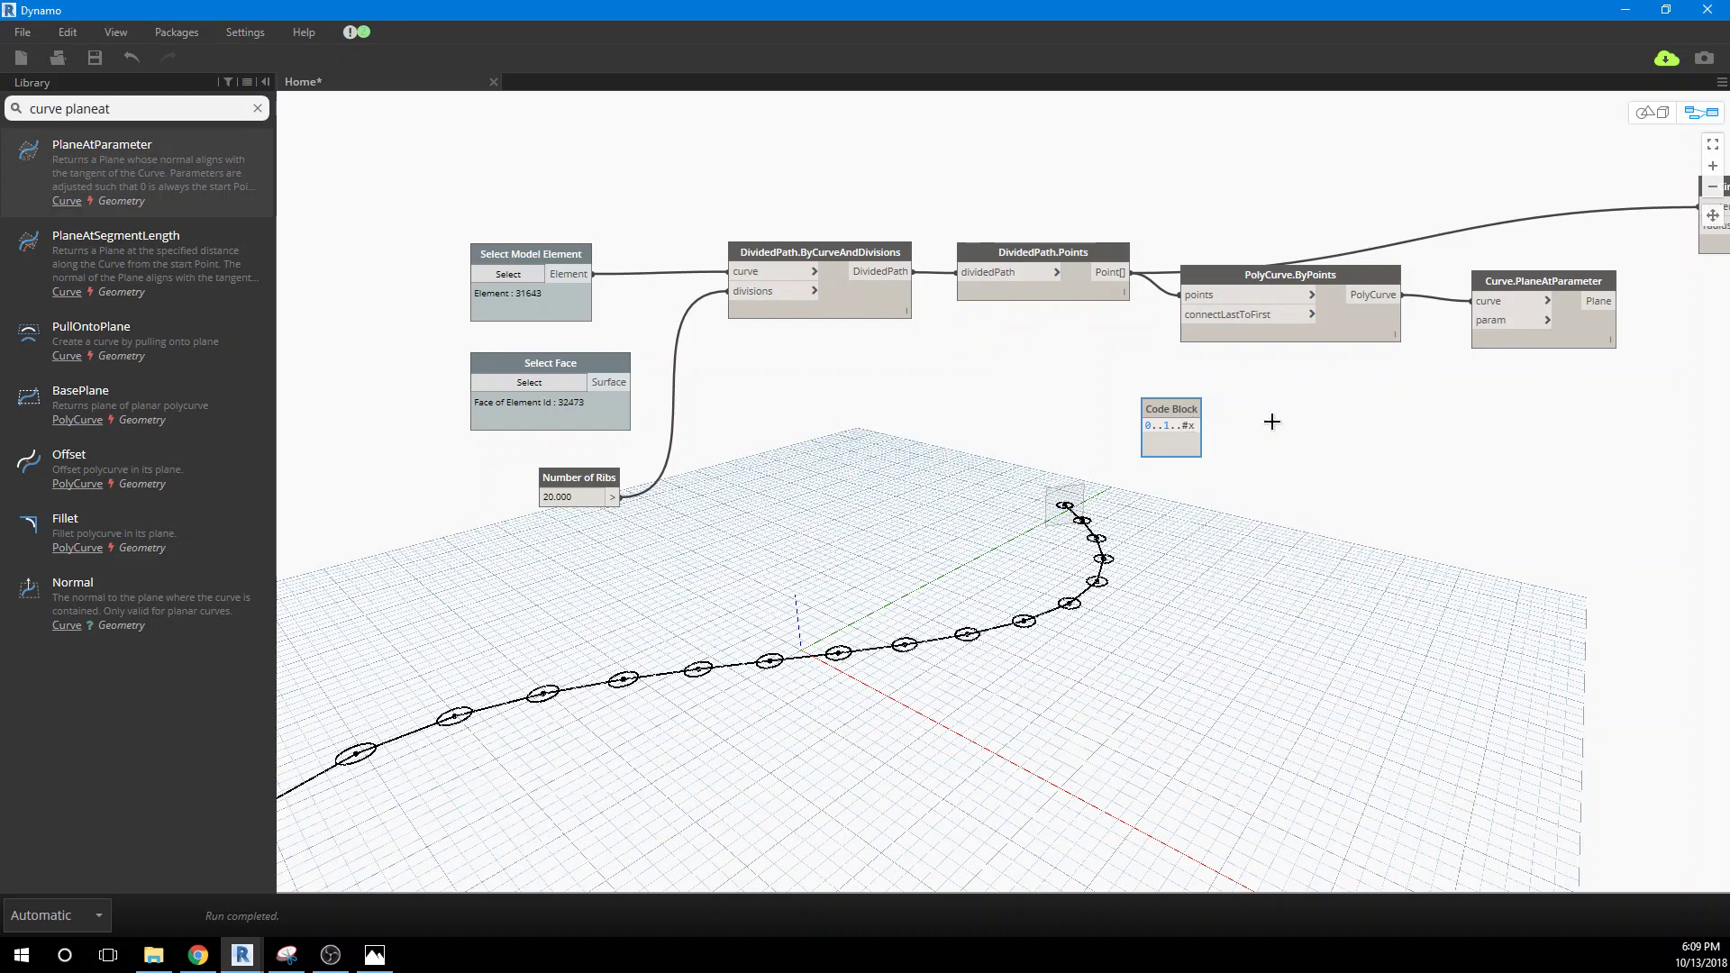
click(1270, 419)
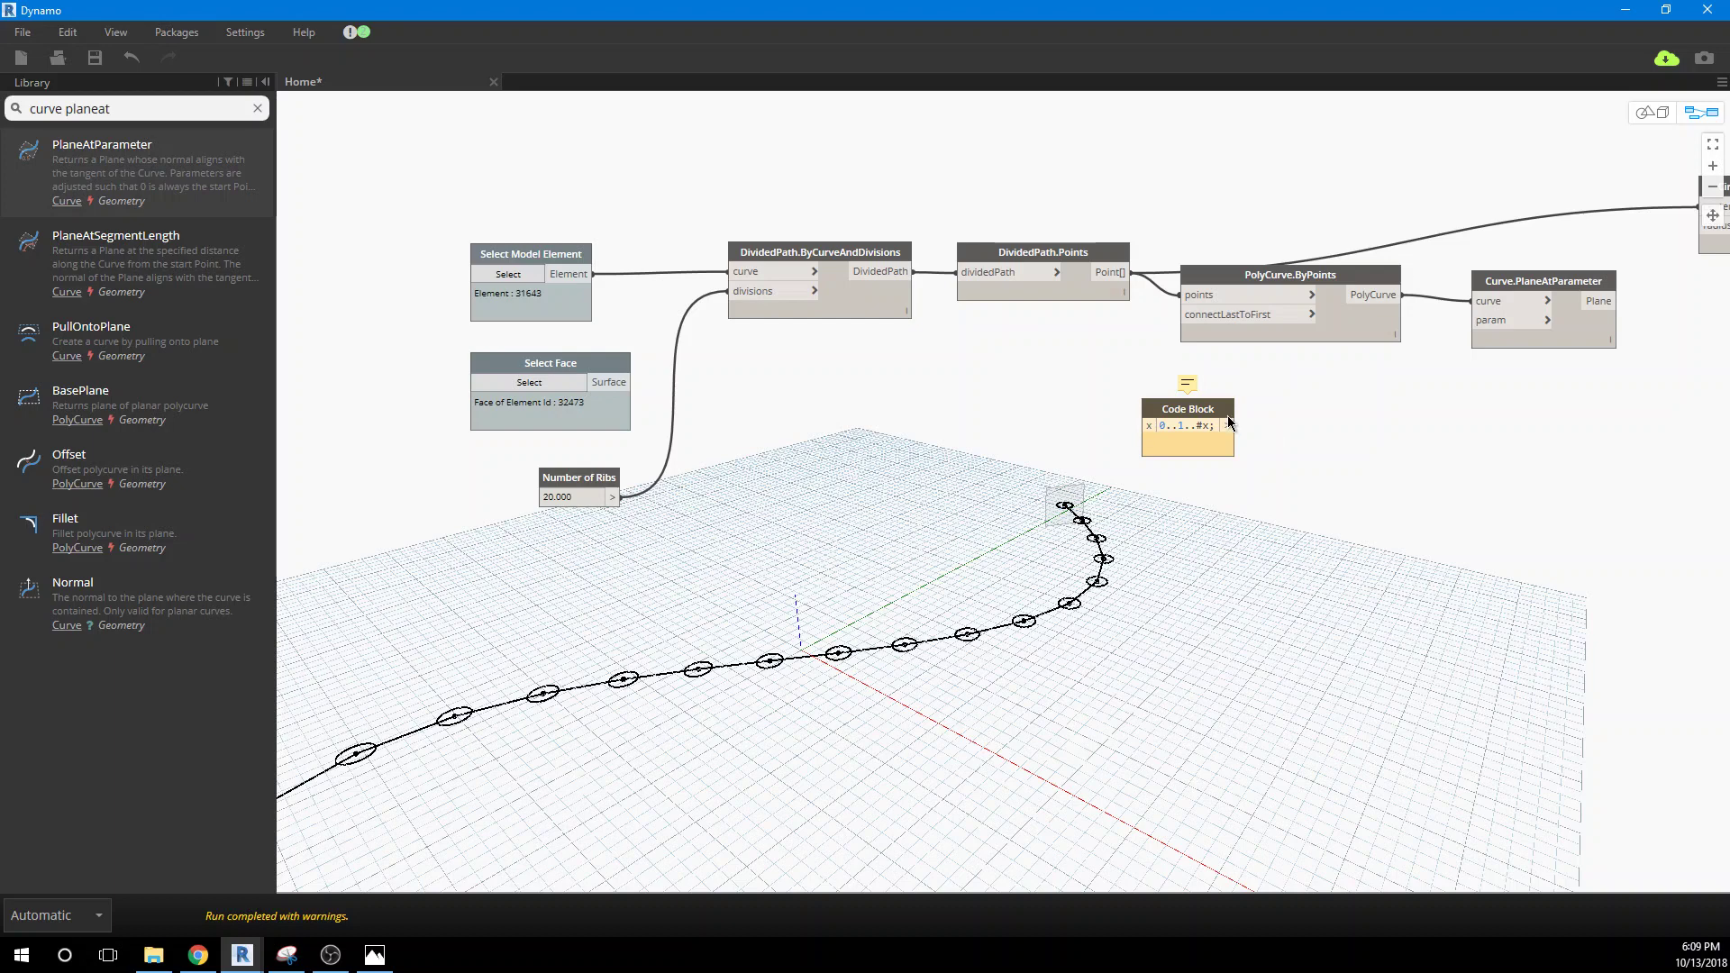
mouse_move(611, 499)
mouse_down()
mouse_move(1109, 405)
mouse_move(1154, 425)
mouse_up()
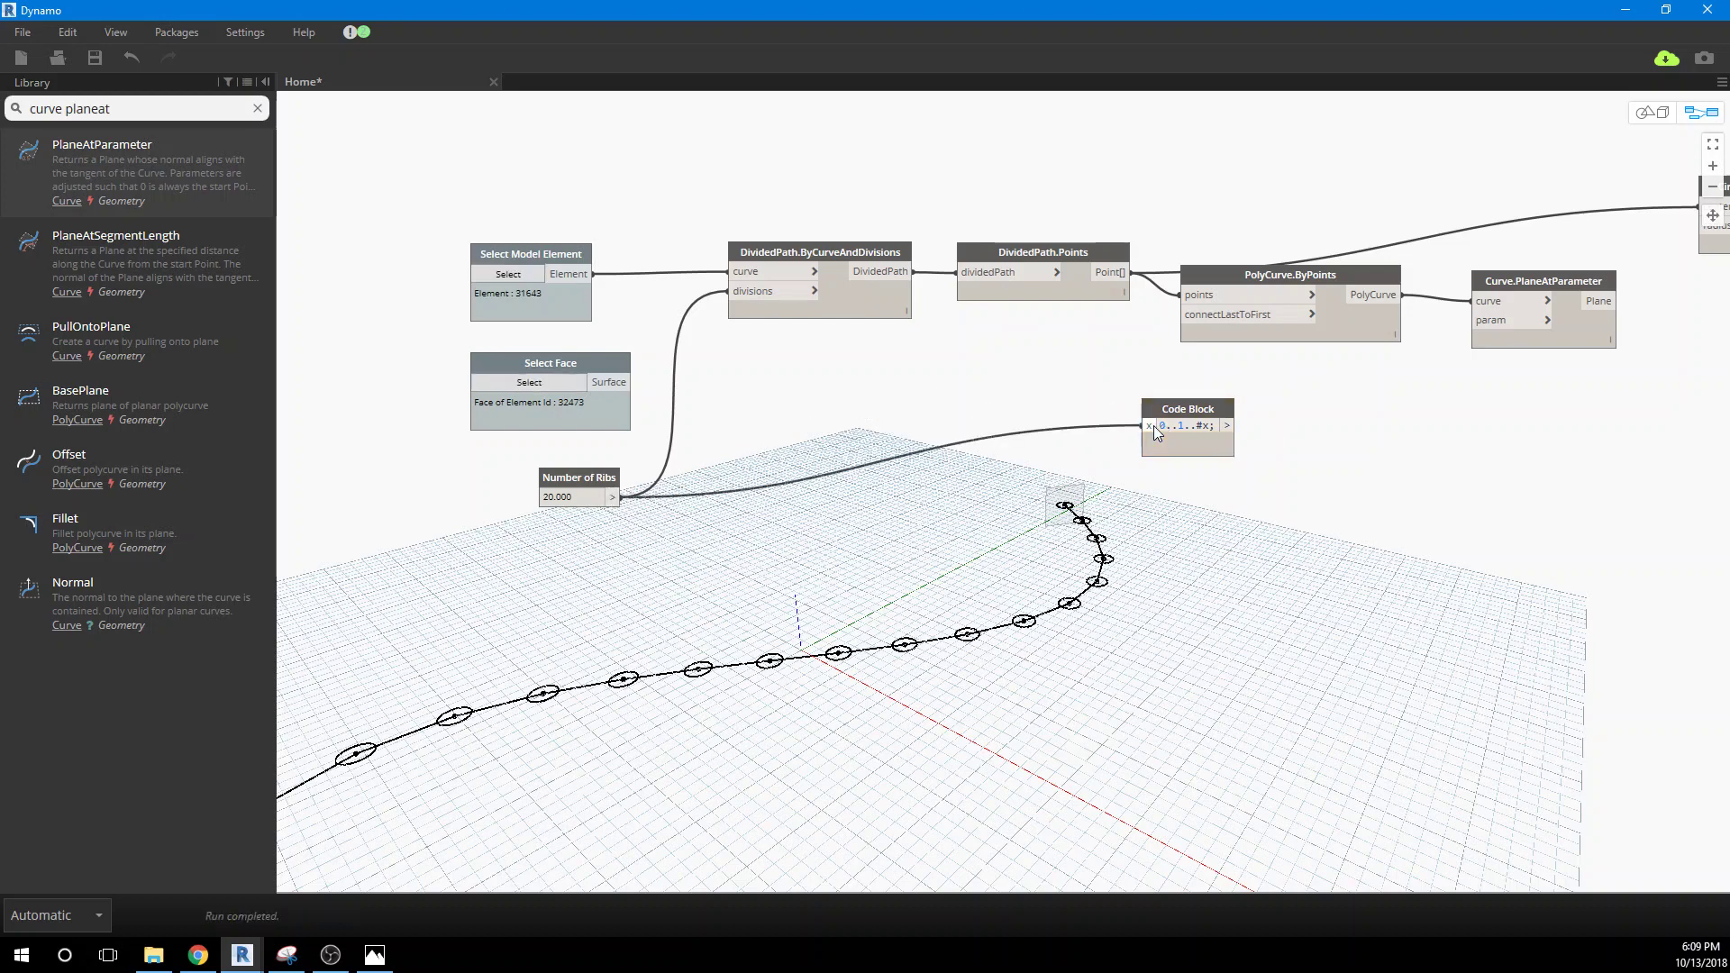
click(1219, 410)
drag(1227, 426, 1501, 326)
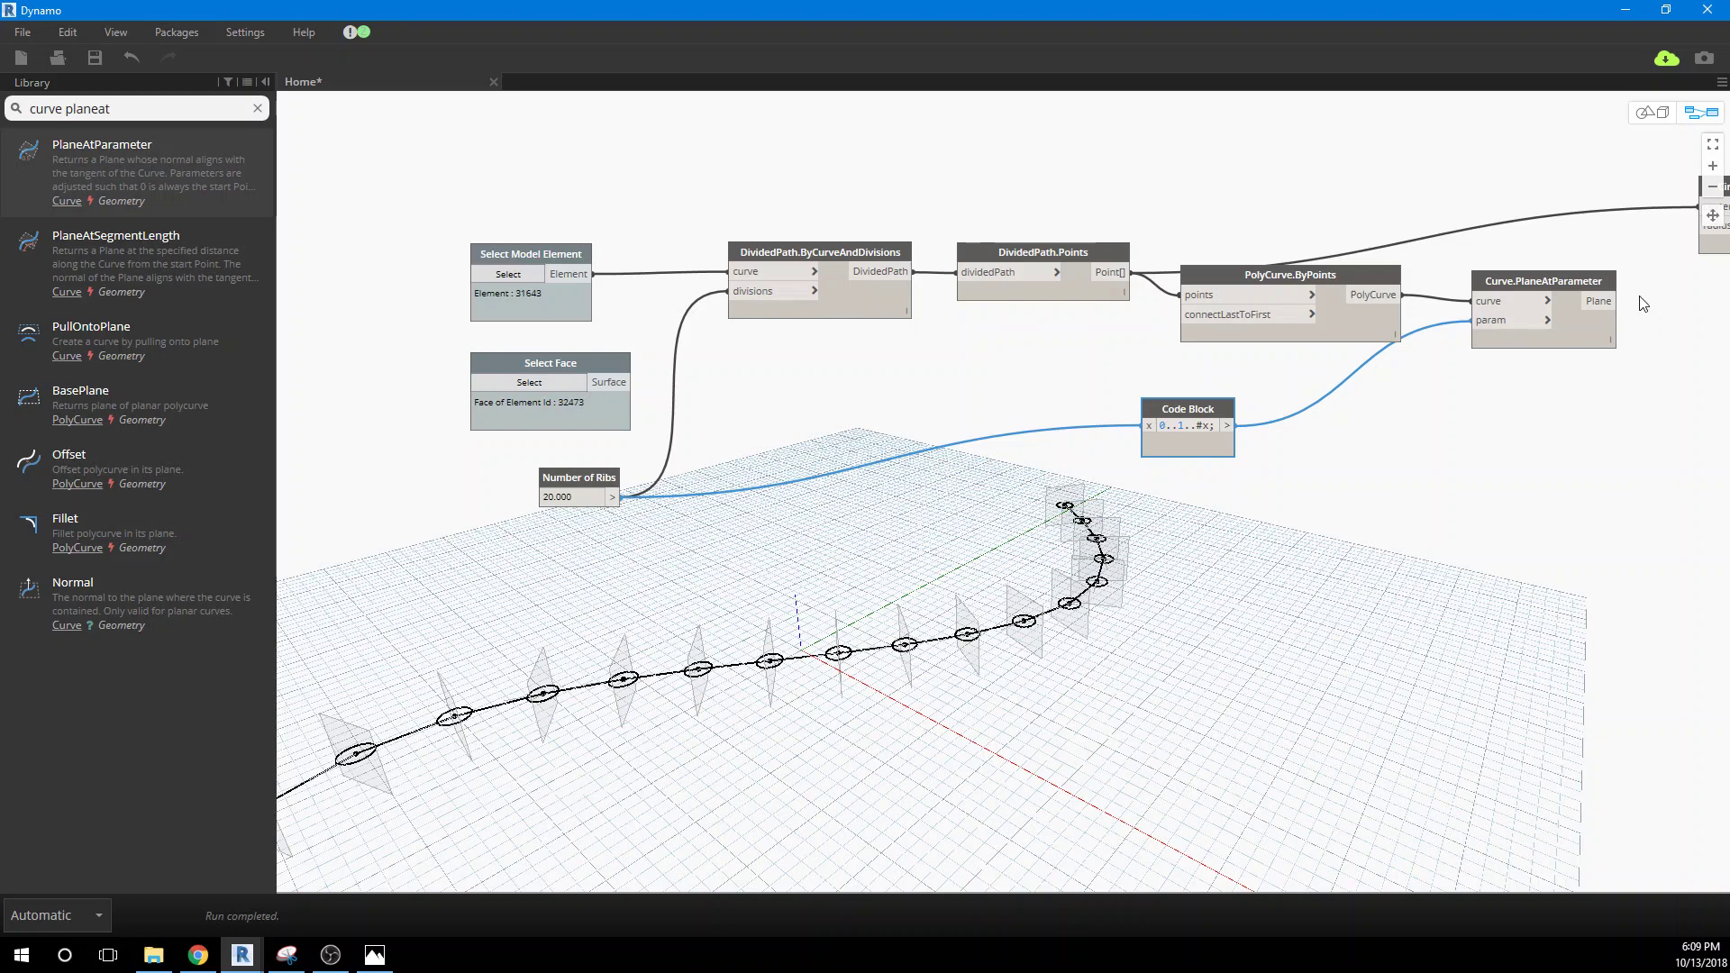
middle_drag(1476, 489, 1302, 486)
mouse_move(1499, 221)
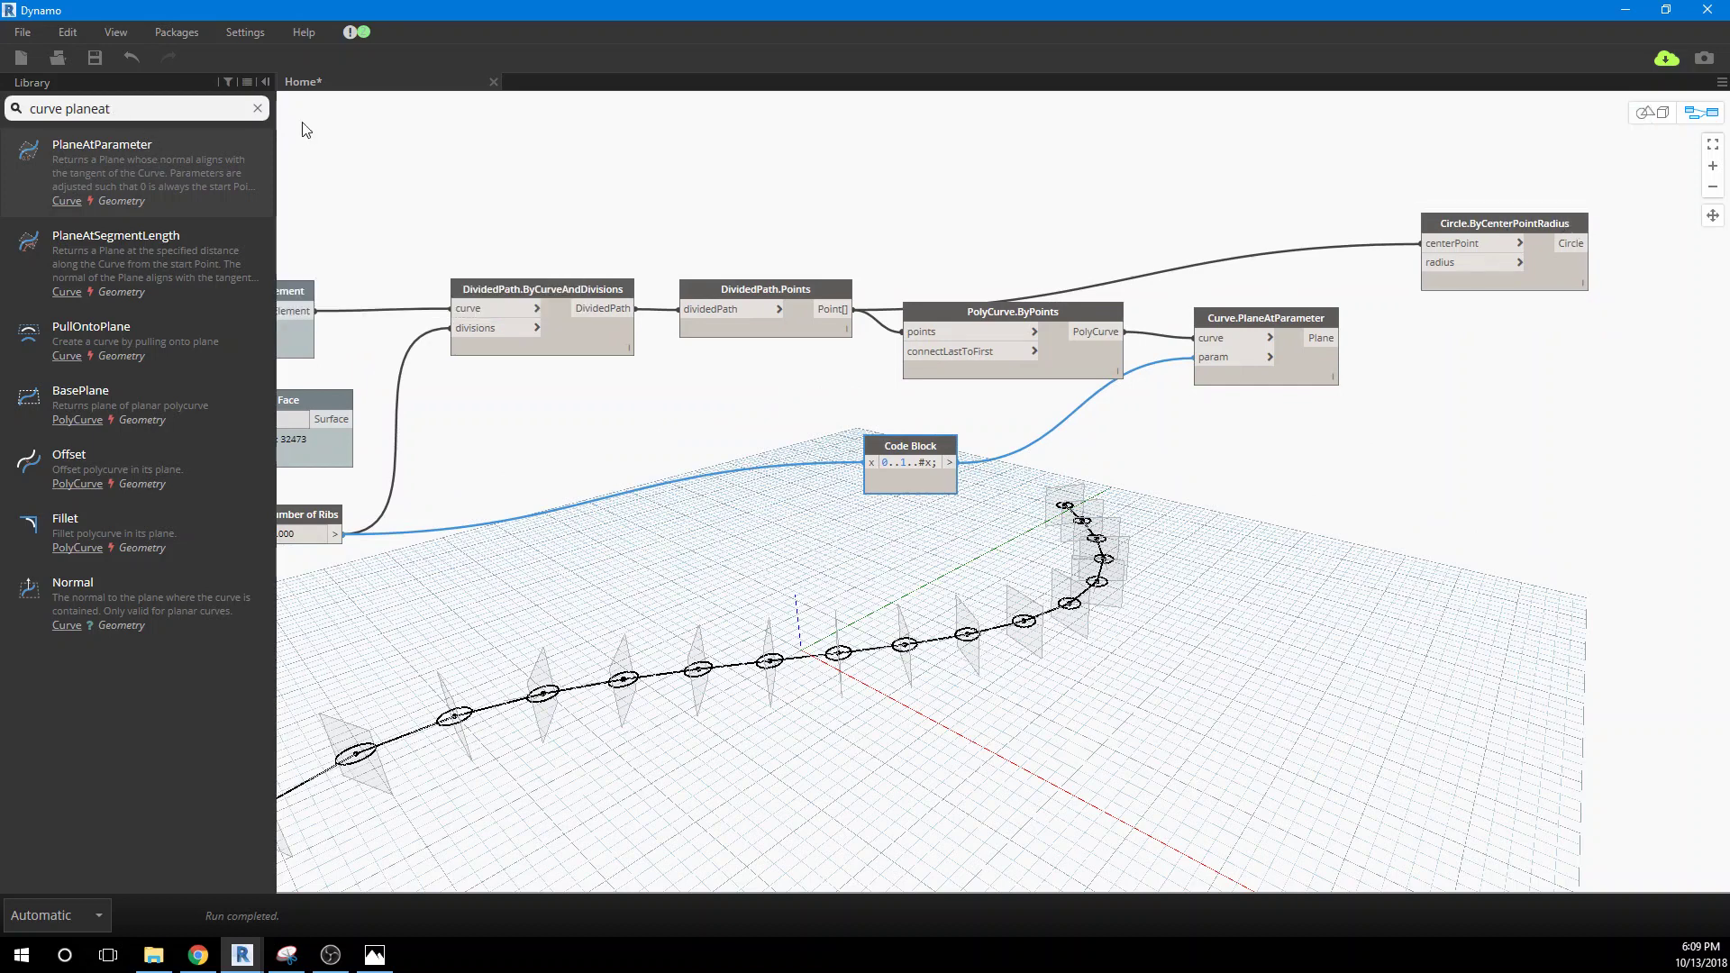
Step: Delete Circle.ByCenterPointRadius and try a Circle.ByCenterPointRadiusNormal node beside the plane node
click(1448, 228)
key(Delete)
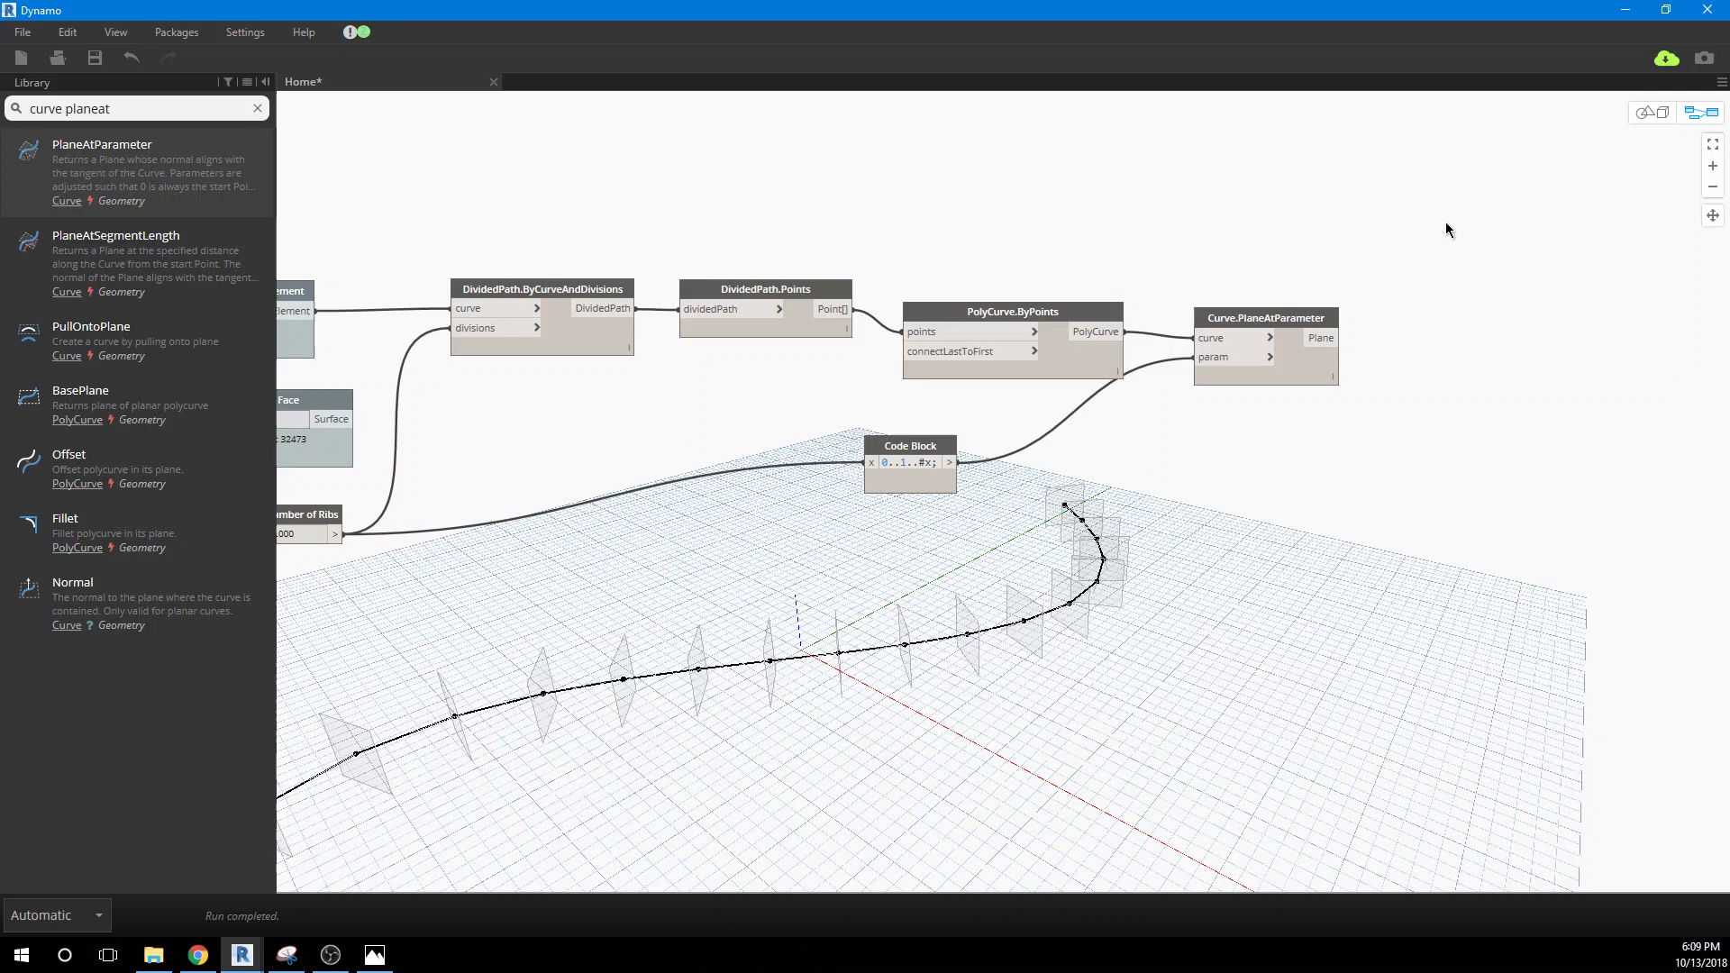
click(213, 104)
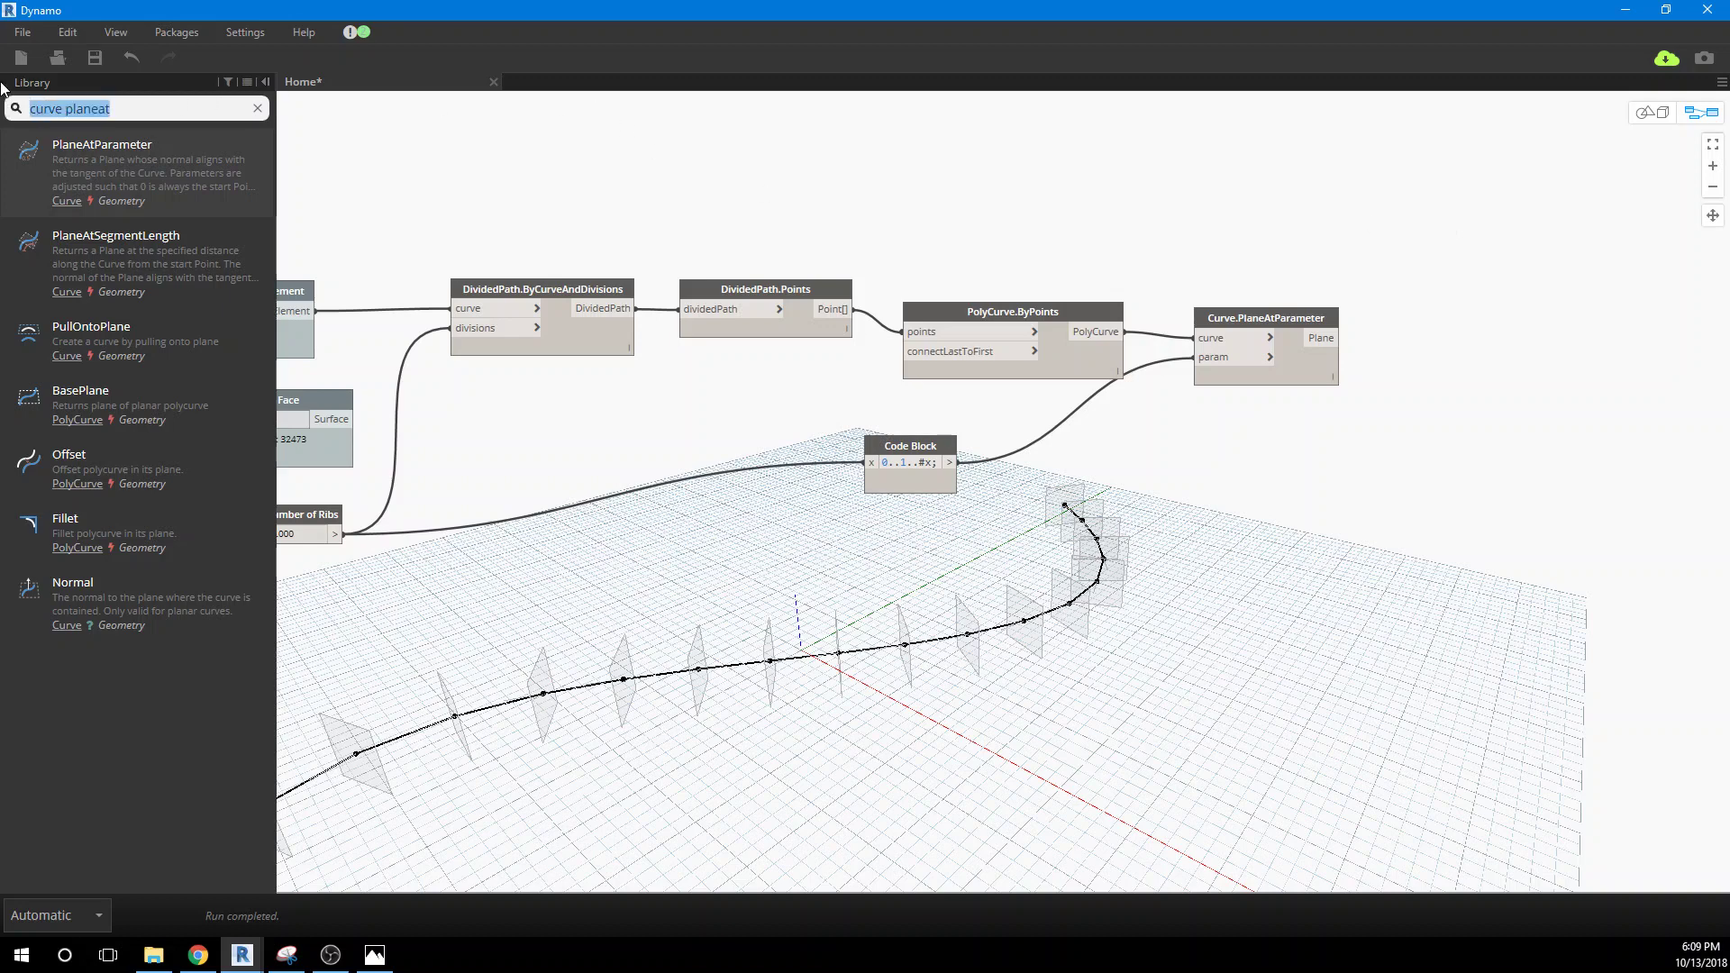
text(cir)
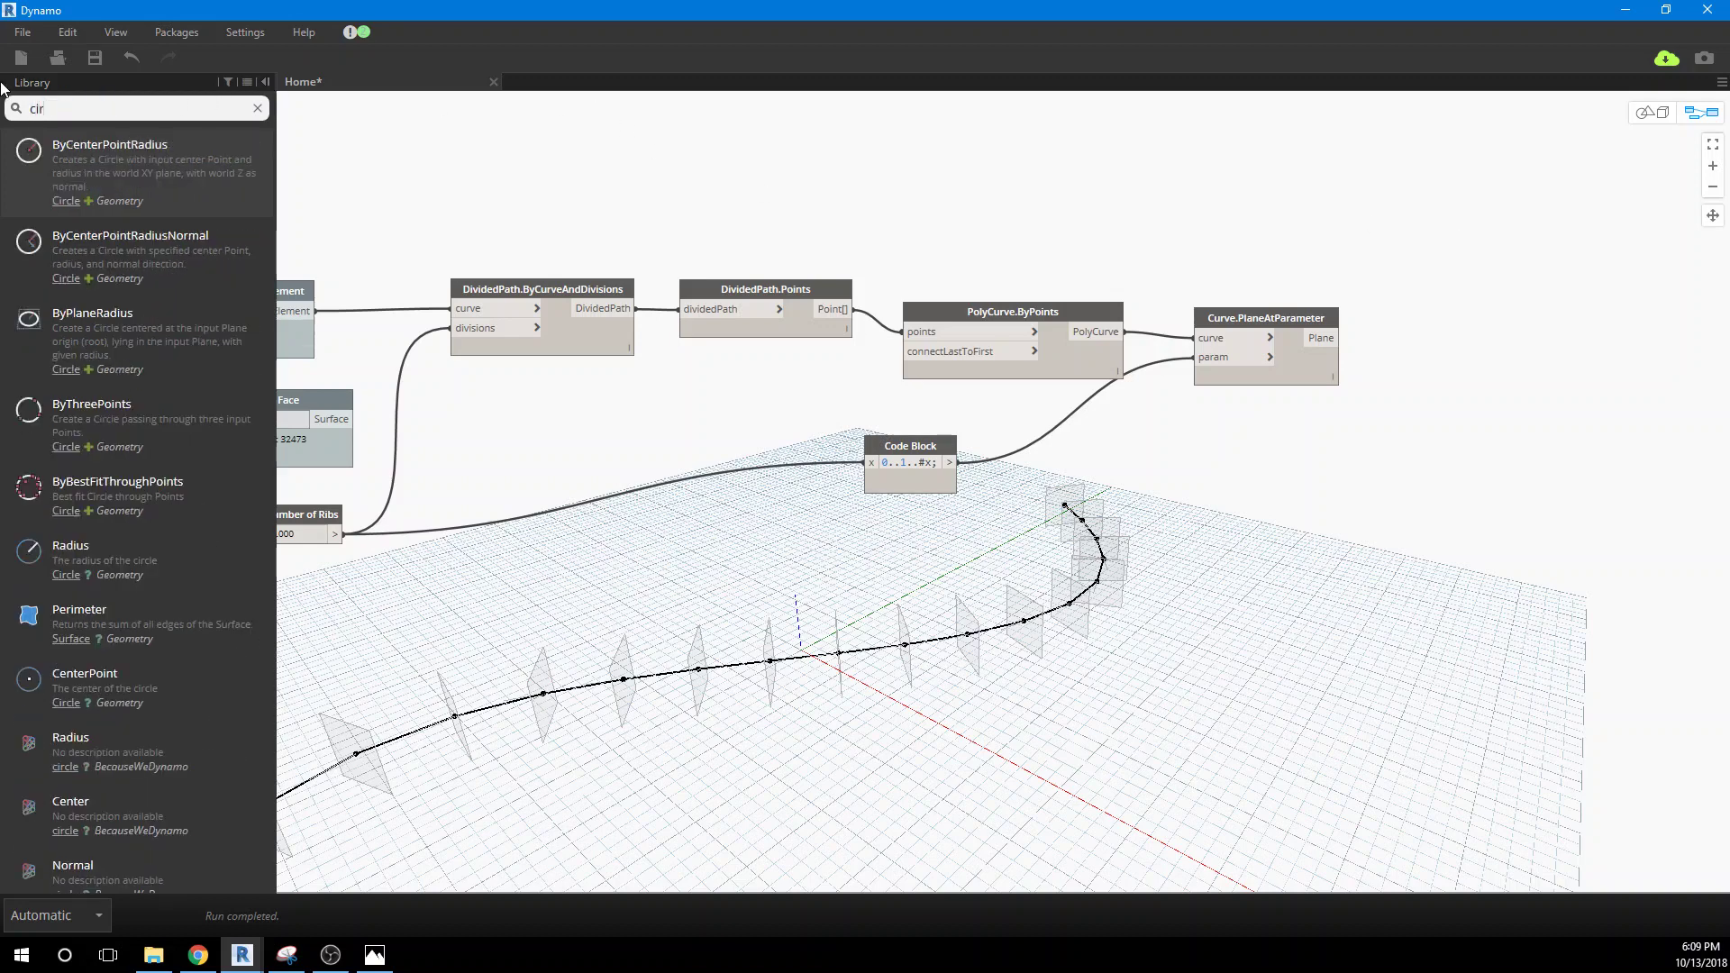
text(cle)
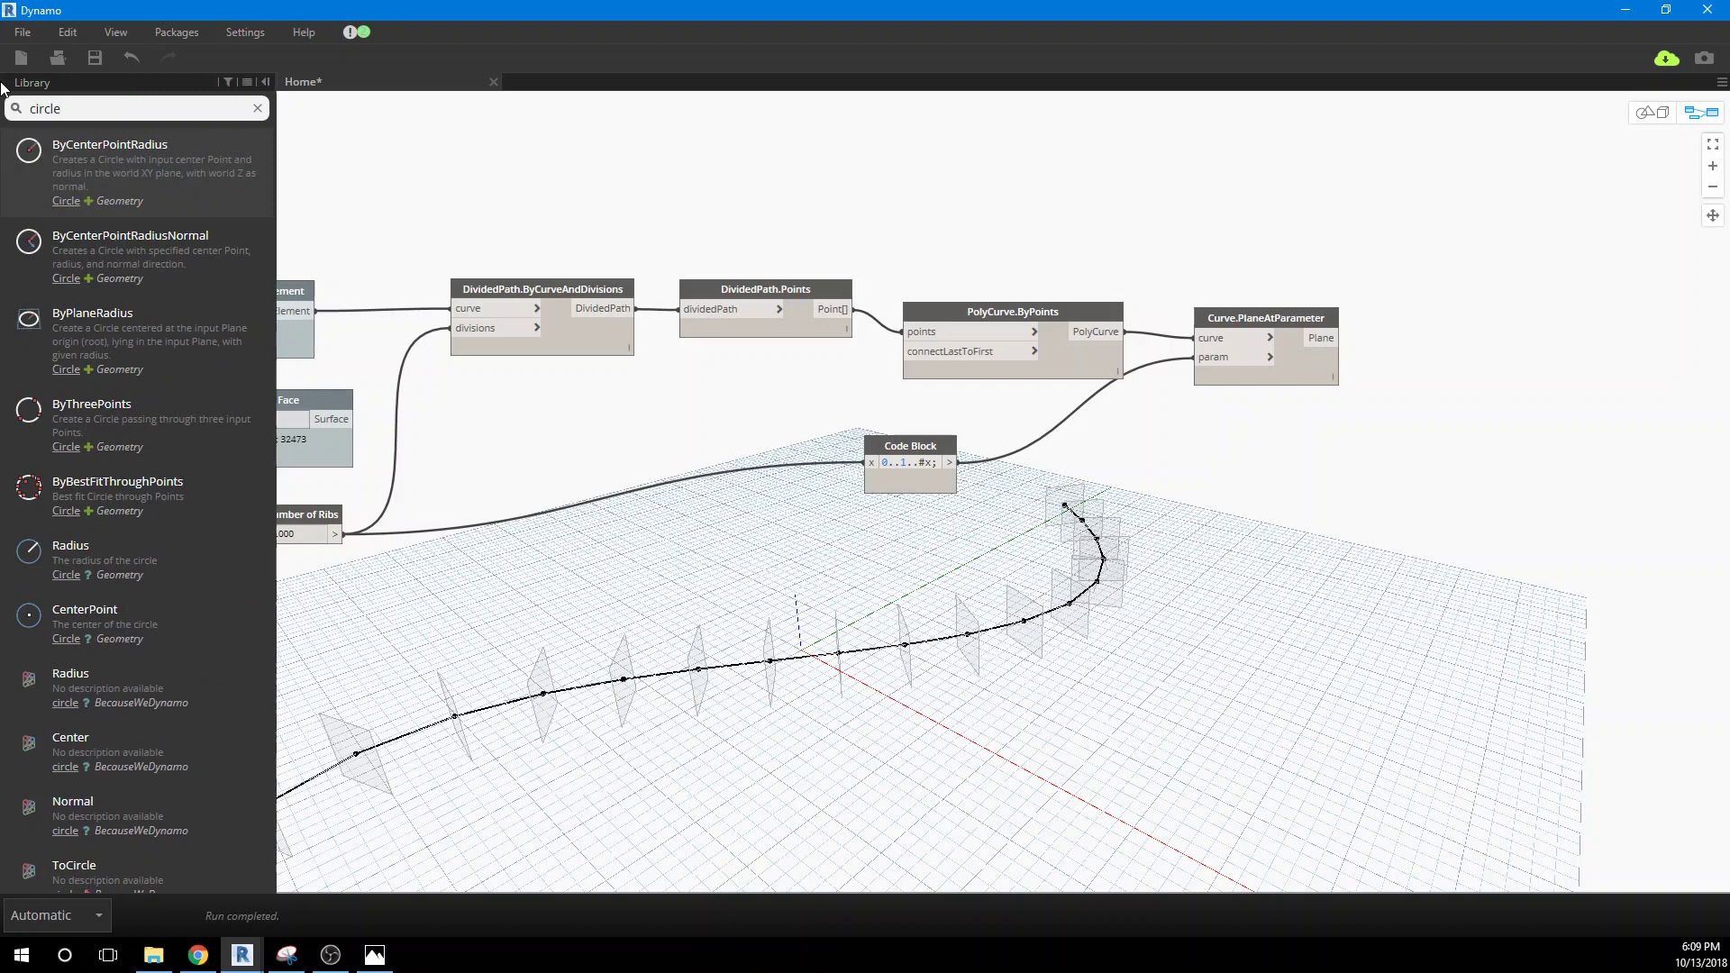
click(126, 251)
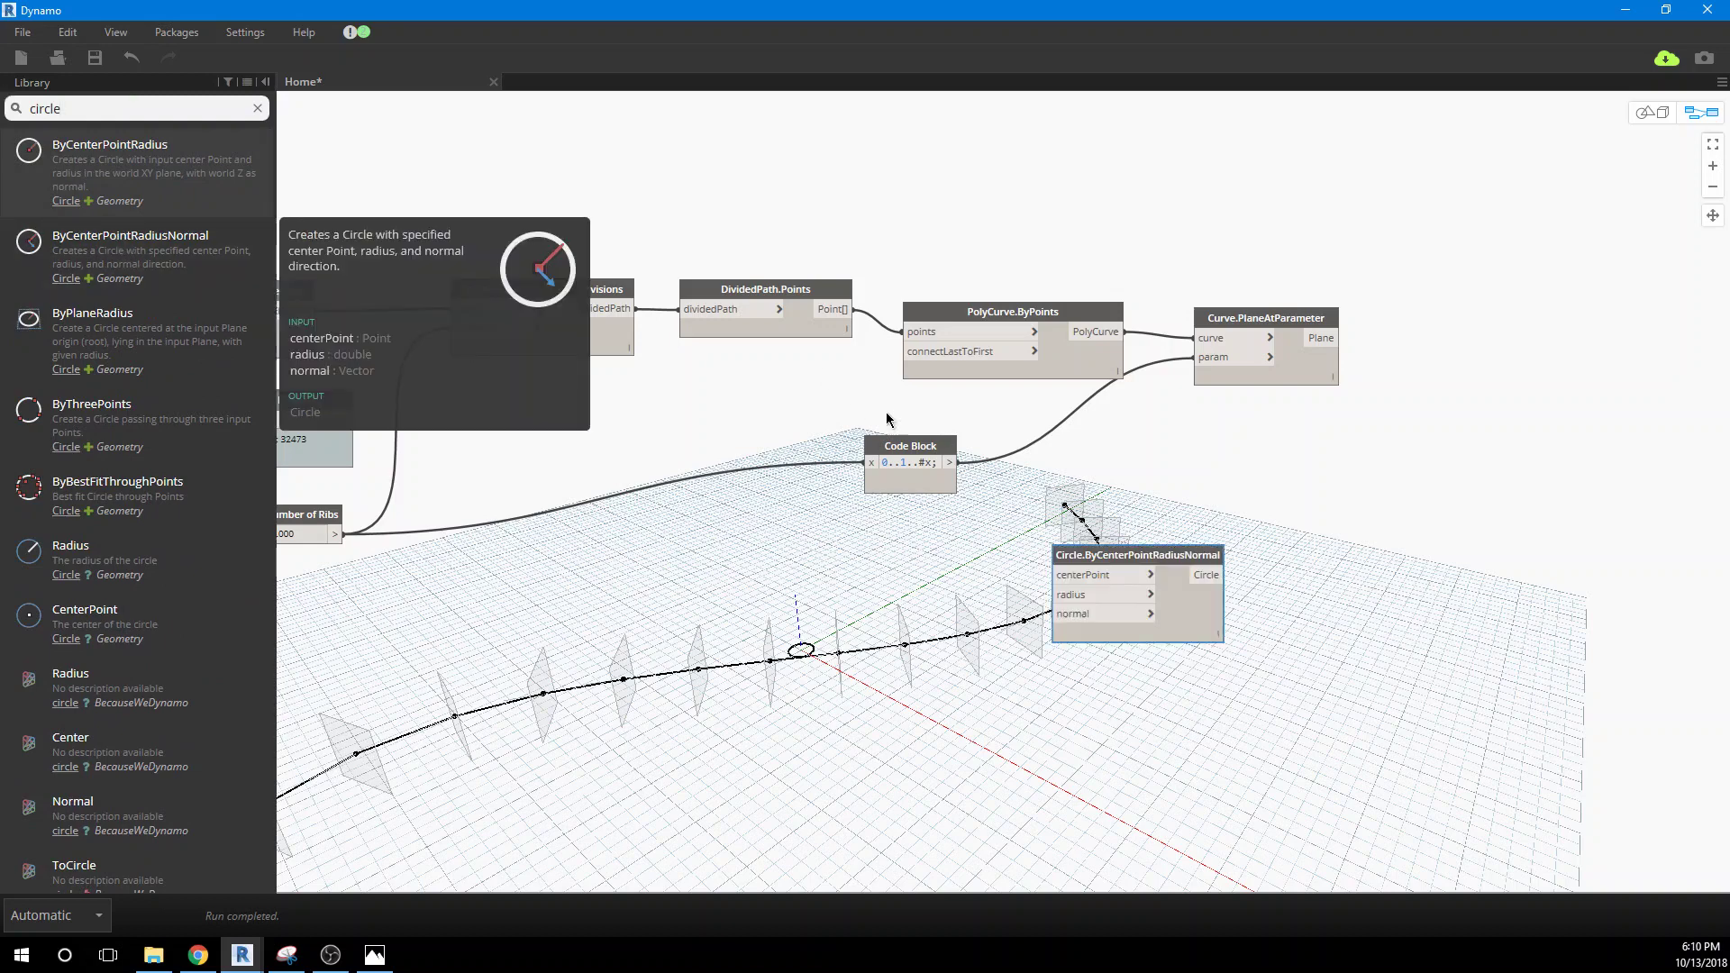
drag(1128, 557, 1512, 307)
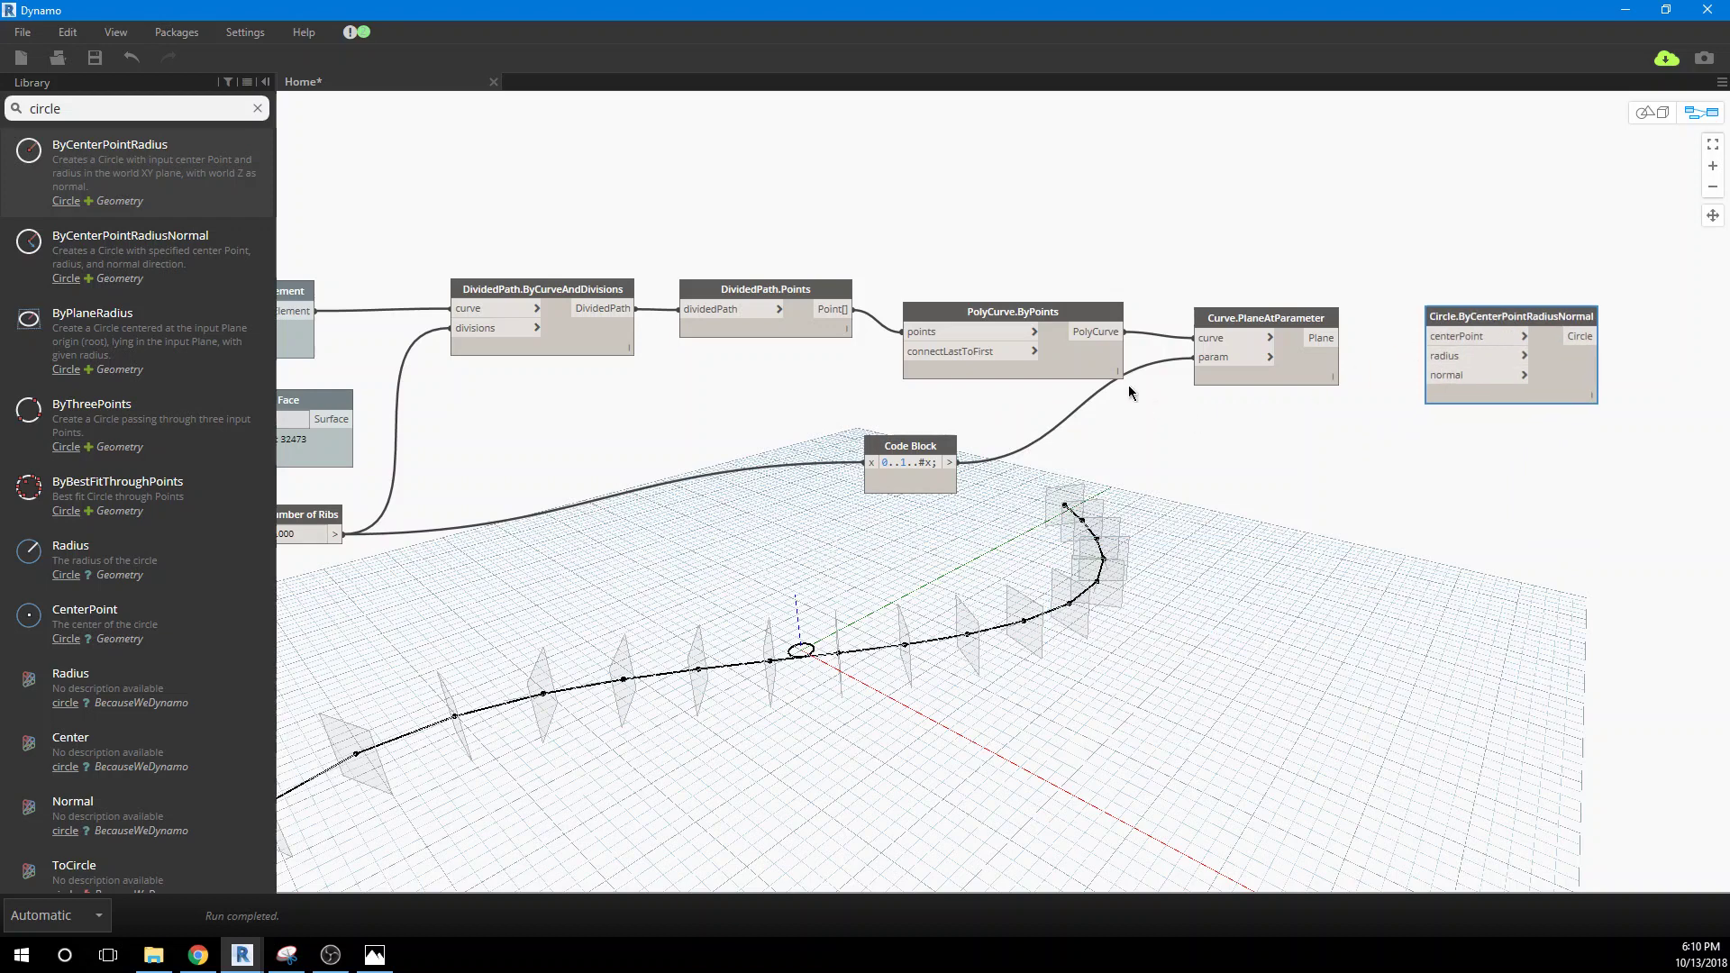
click(837, 311)
click(1370, 268)
Step: Swap in Circle.ByPlaneRadius and feed it the planes from Curve.PlaneAtParameter
click(1446, 320)
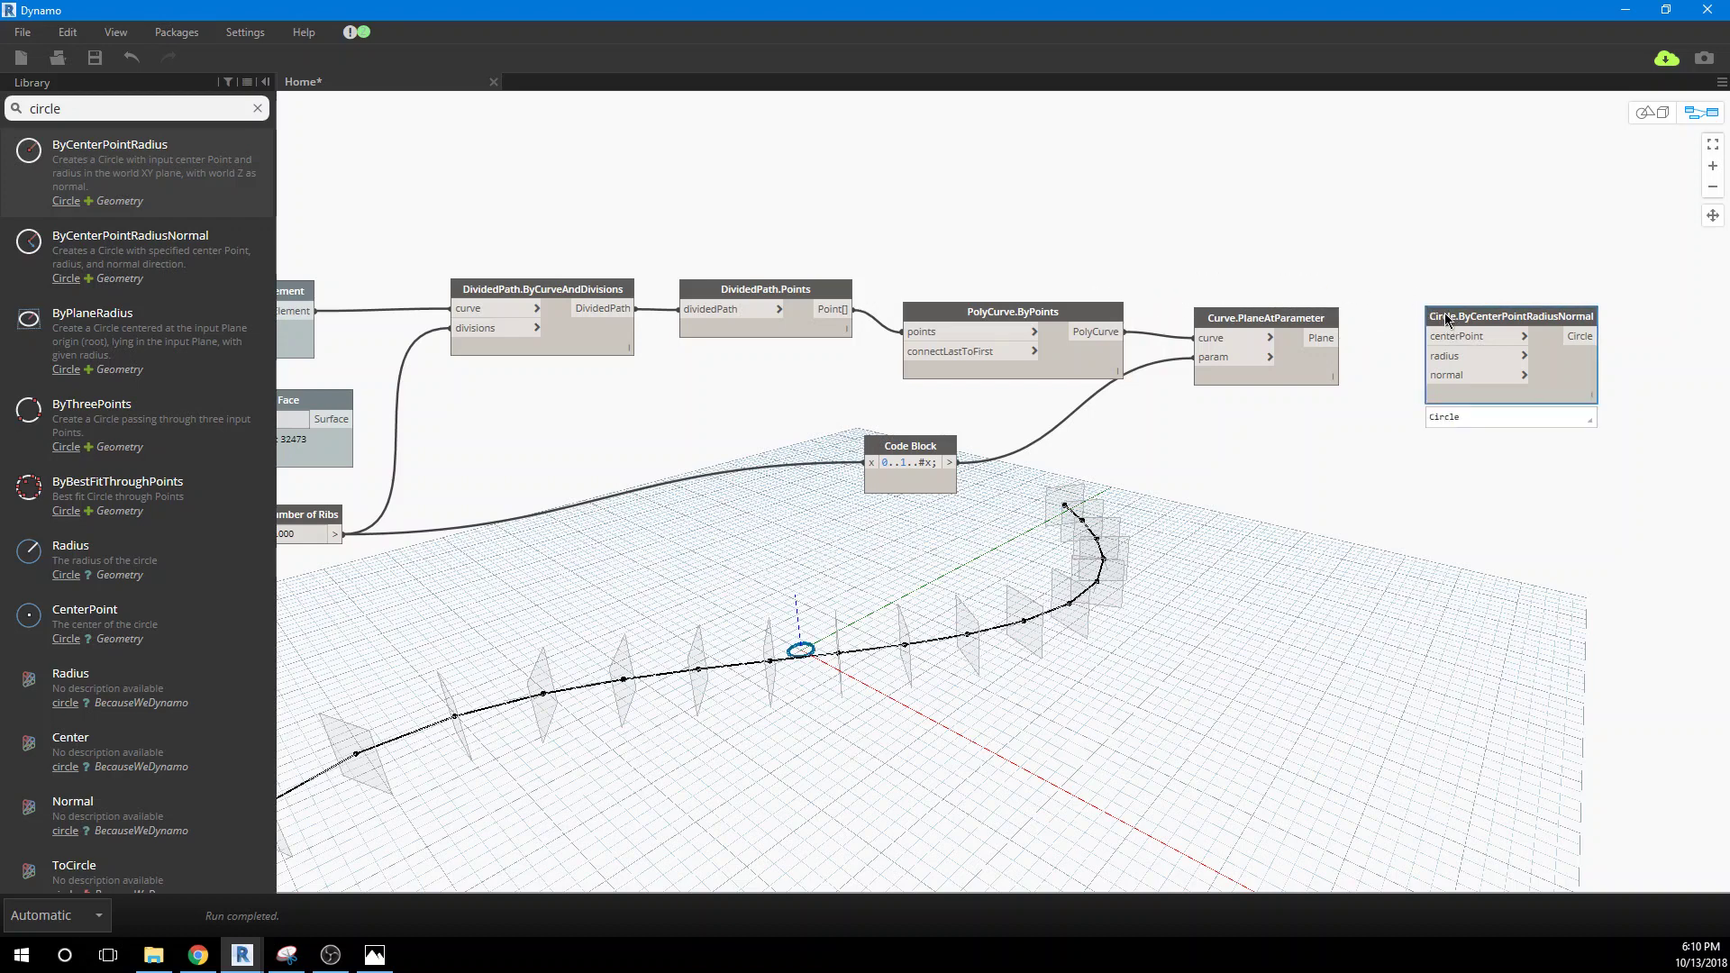
key(Delete)
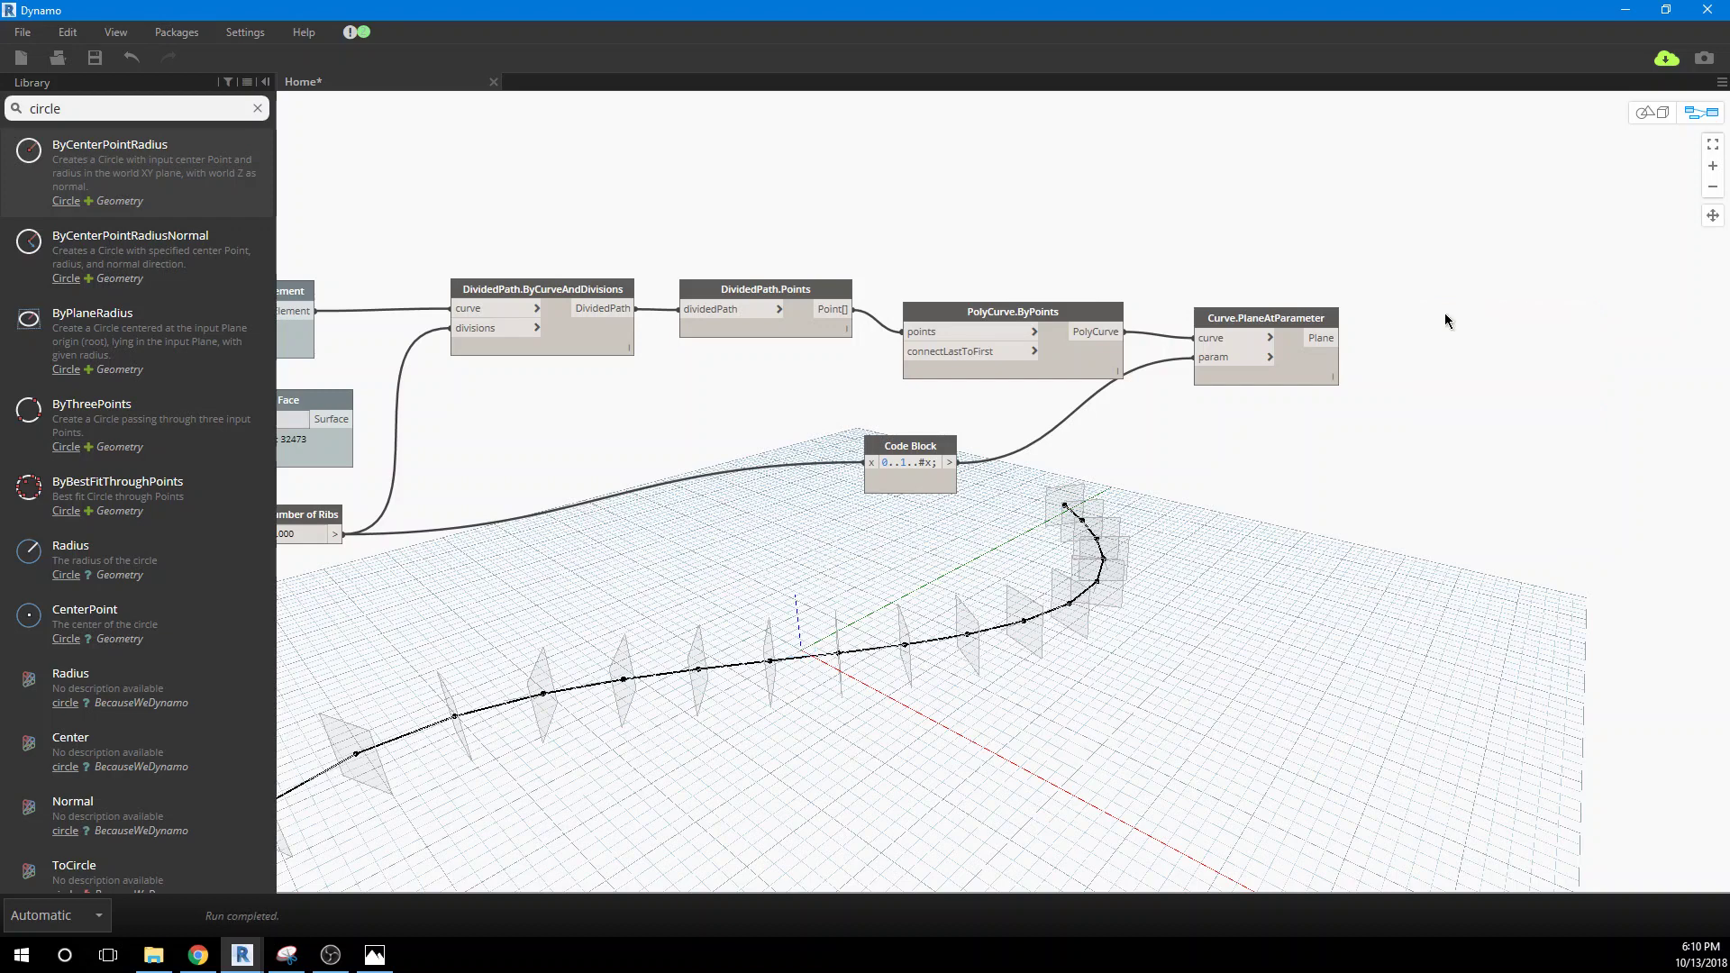
click(155, 321)
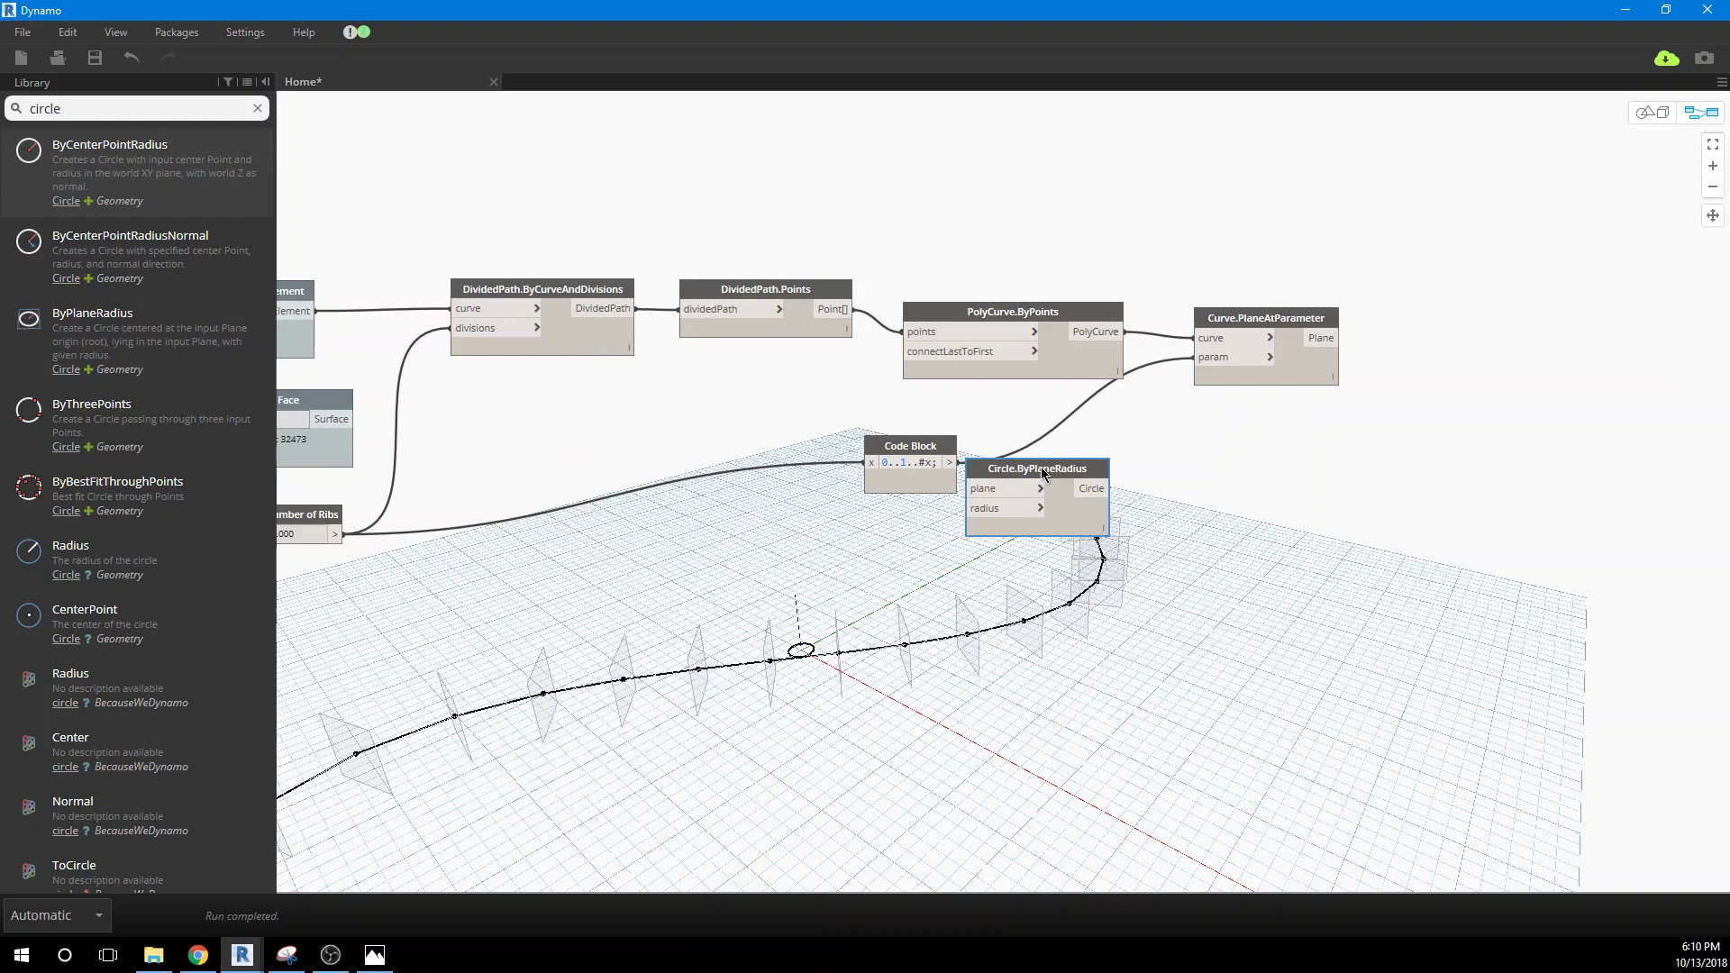
drag(1041, 467, 1543, 330)
drag(1323, 338, 1467, 355)
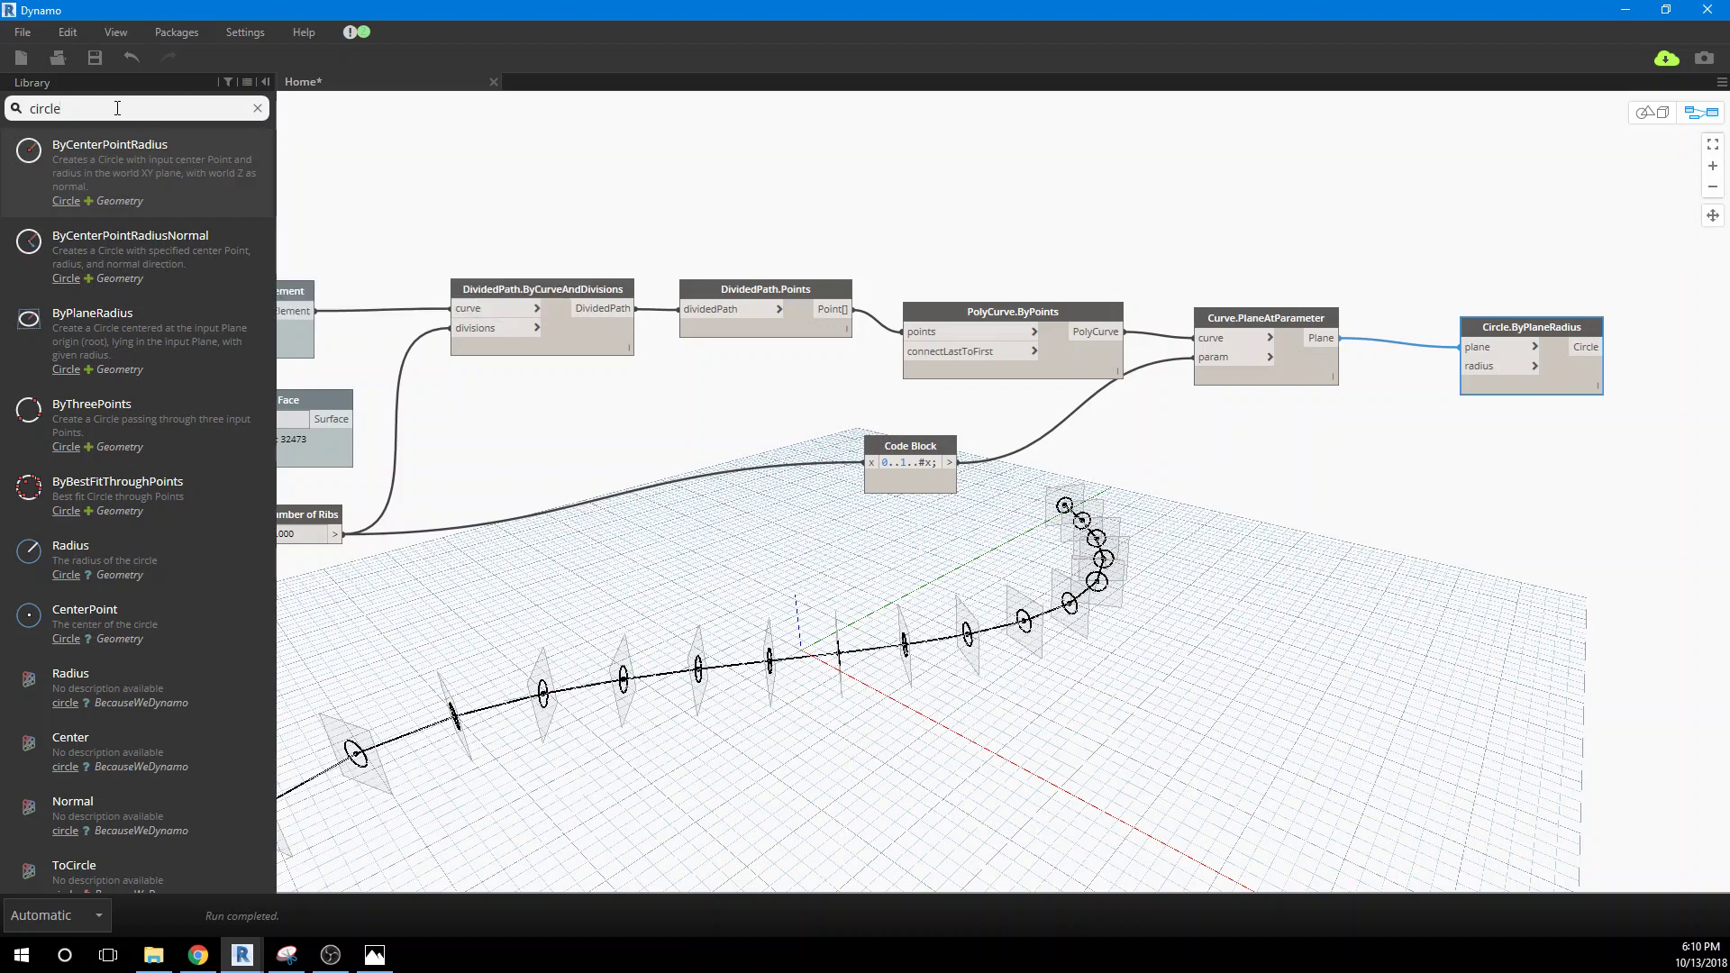
Step: Add a Number node set to 20 and wire it into Circle.ByPlaneRadius's radius
drag(117, 108, 2, 105)
text(m)
key(BackSpace)
text(num)
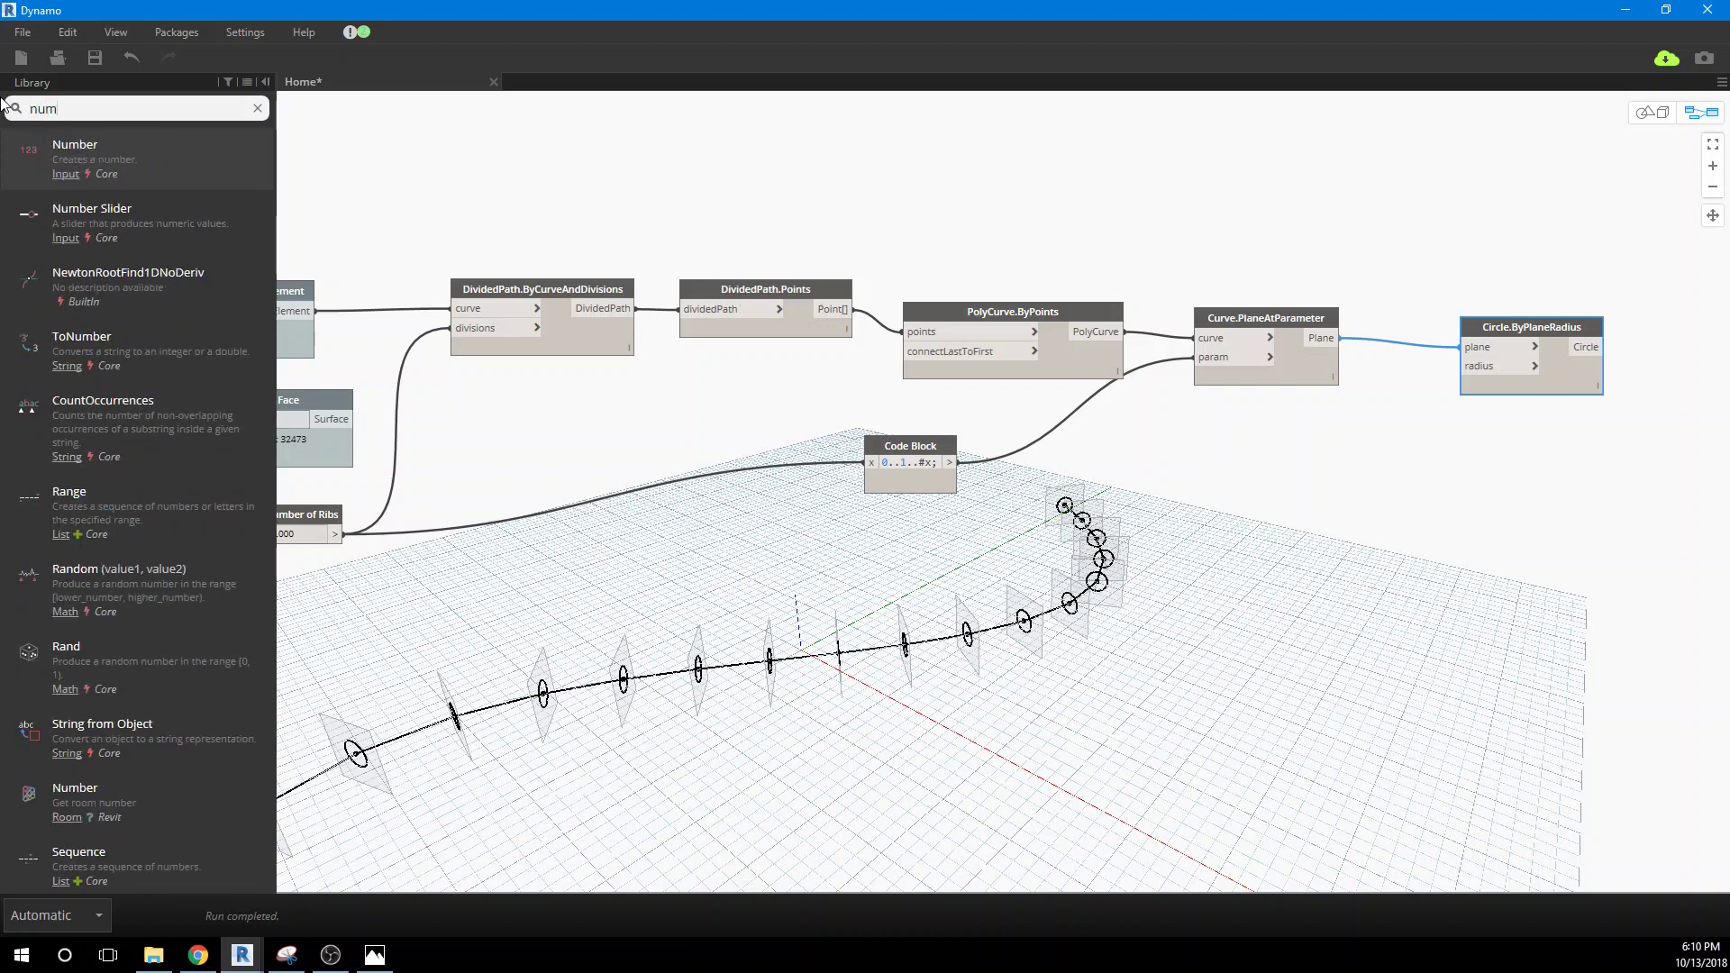
click(56, 155)
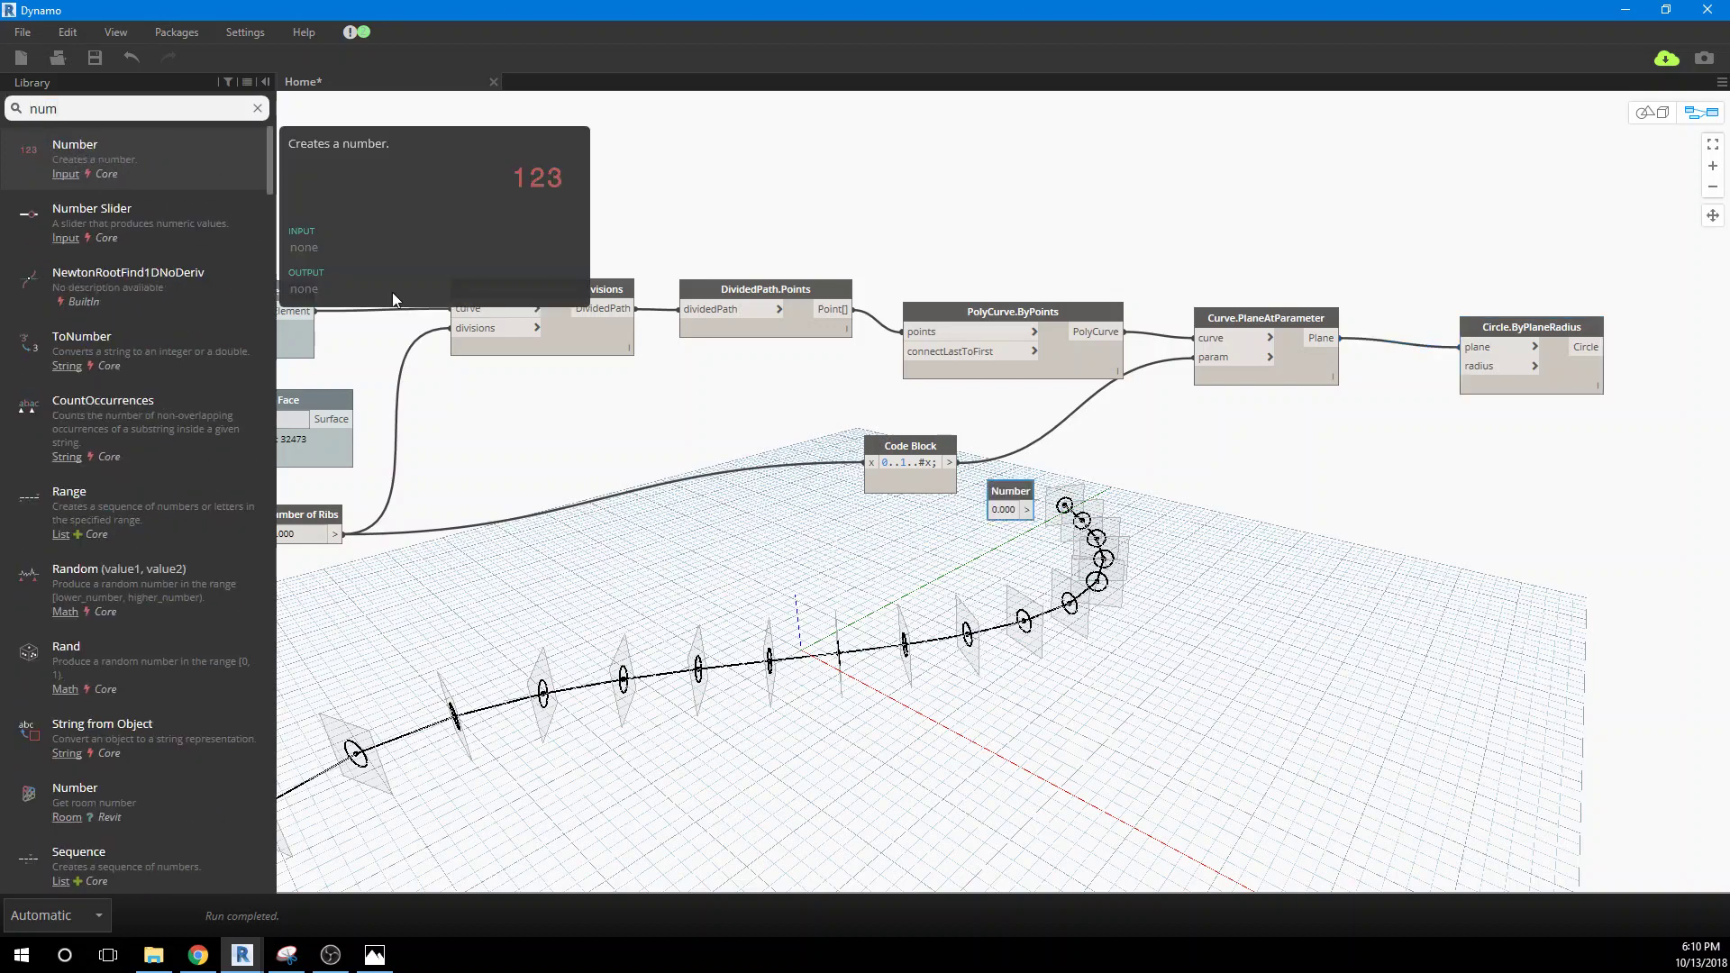
drag(1006, 513, 1362, 463)
double_click(1362, 461)
text(2)
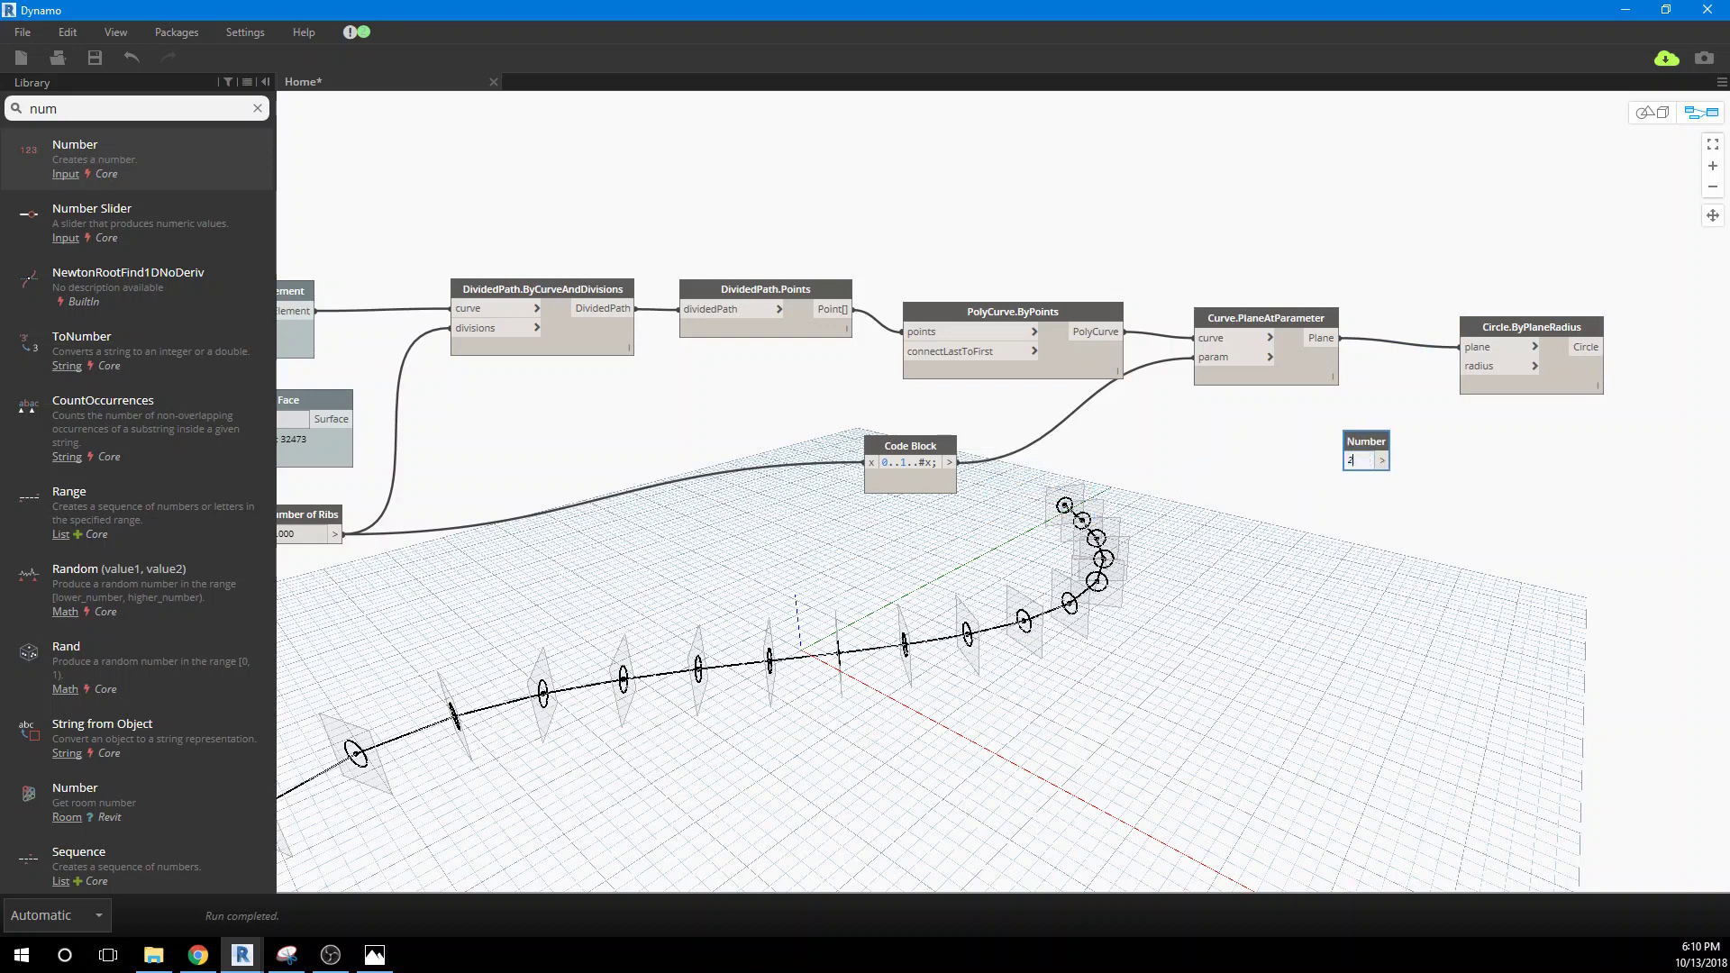
text(0)
click(1382, 460)
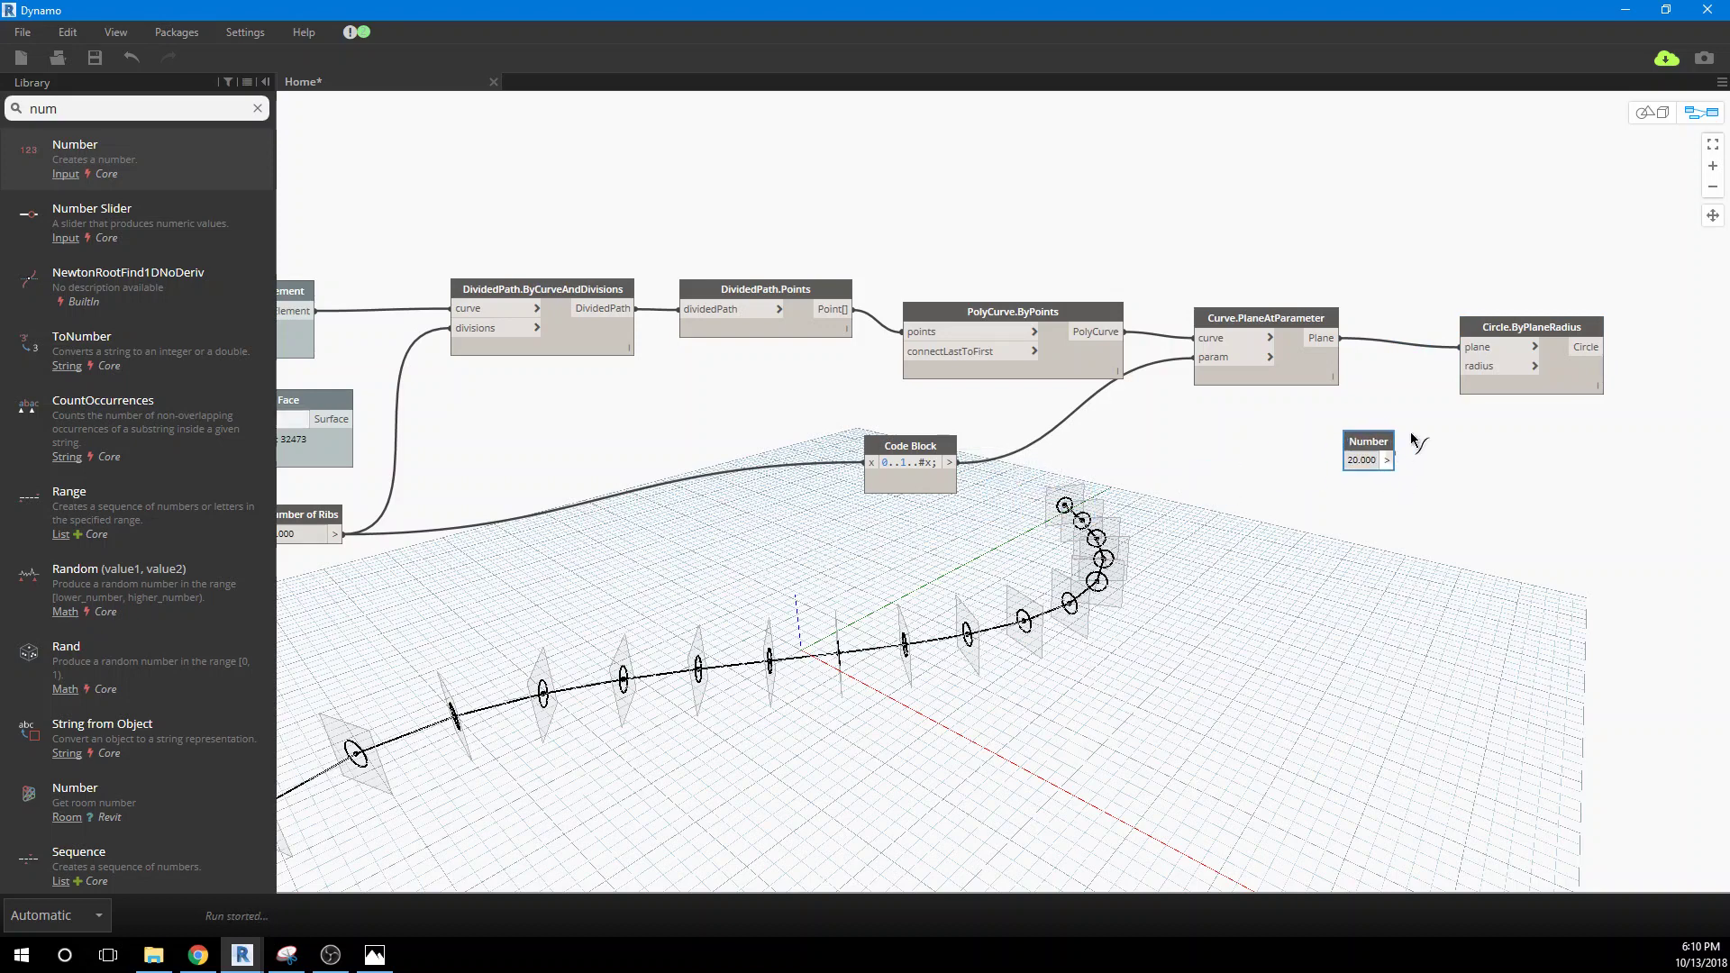
click(1462, 368)
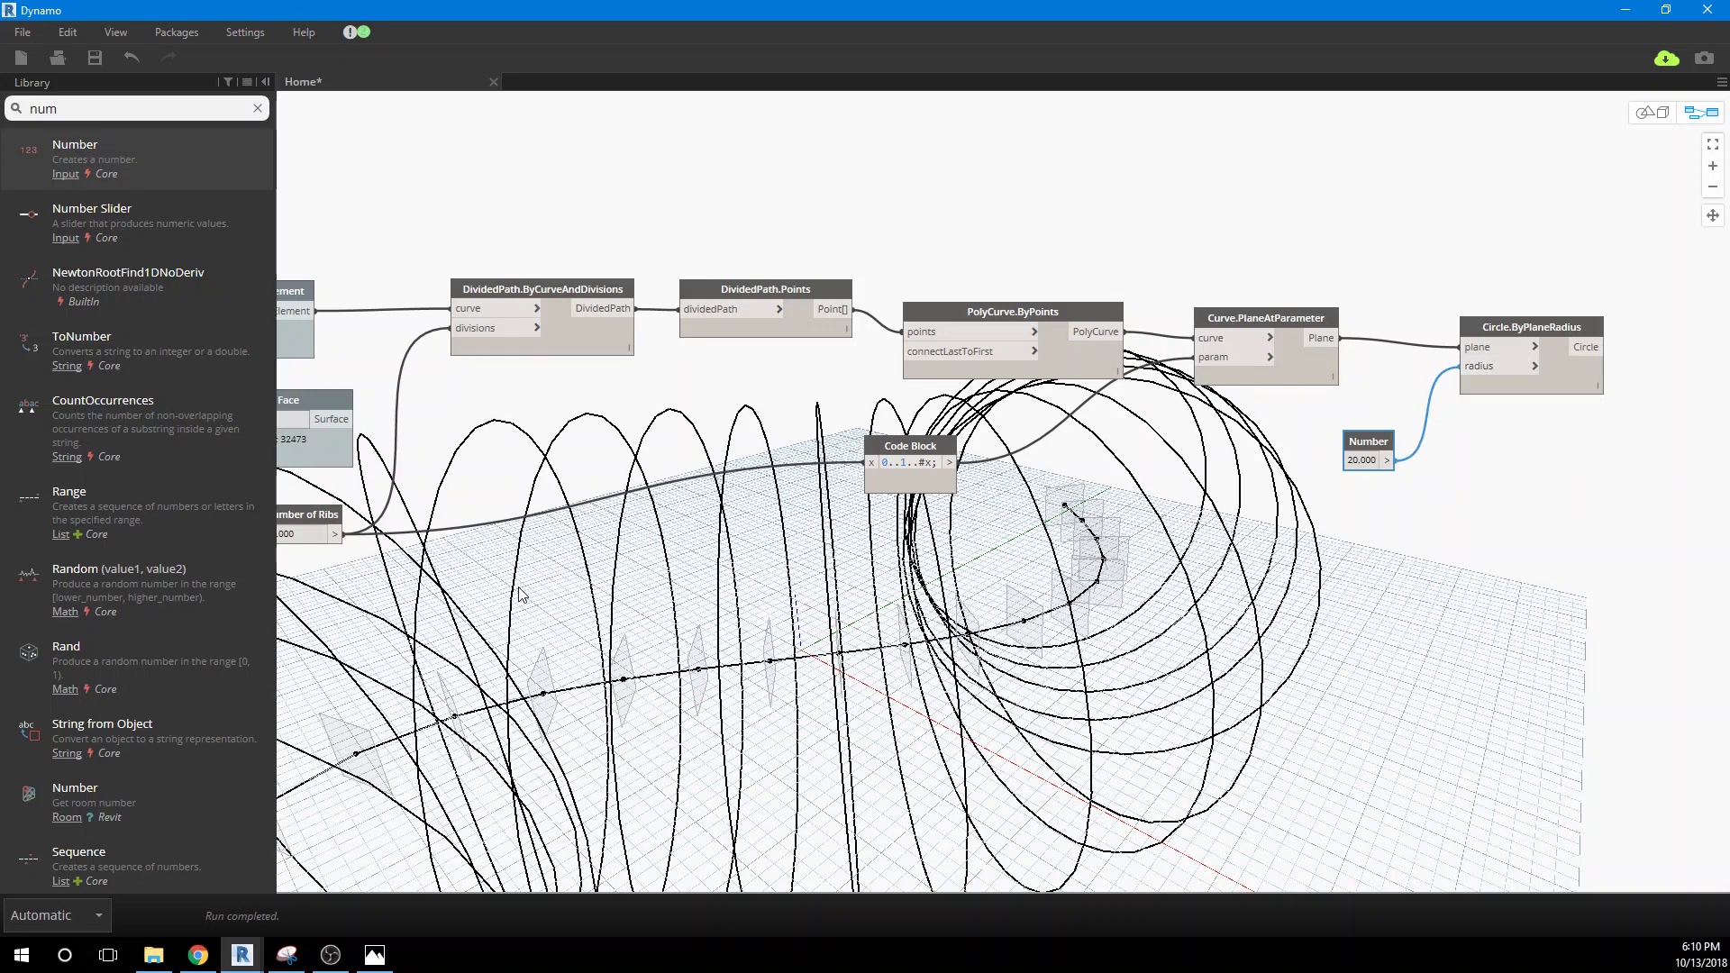
Step: Turn the Select Face node's preview back on
middle_drag(535, 590, 1001, 588)
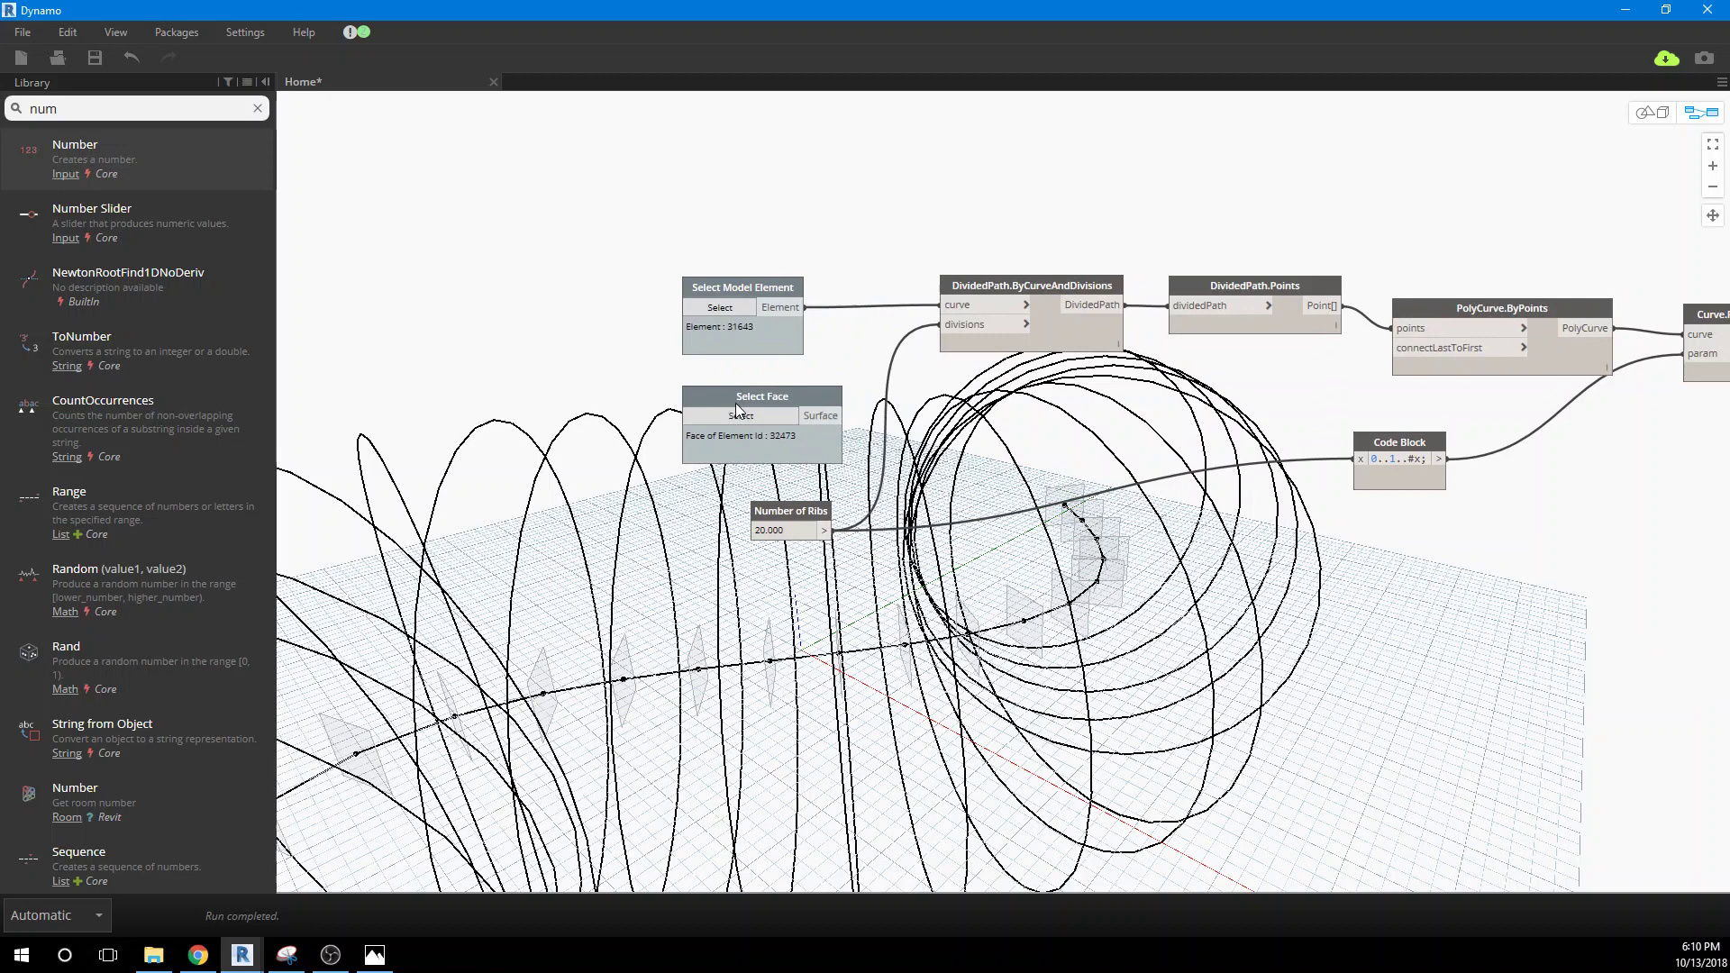
click(734, 404)
right_click(735, 406)
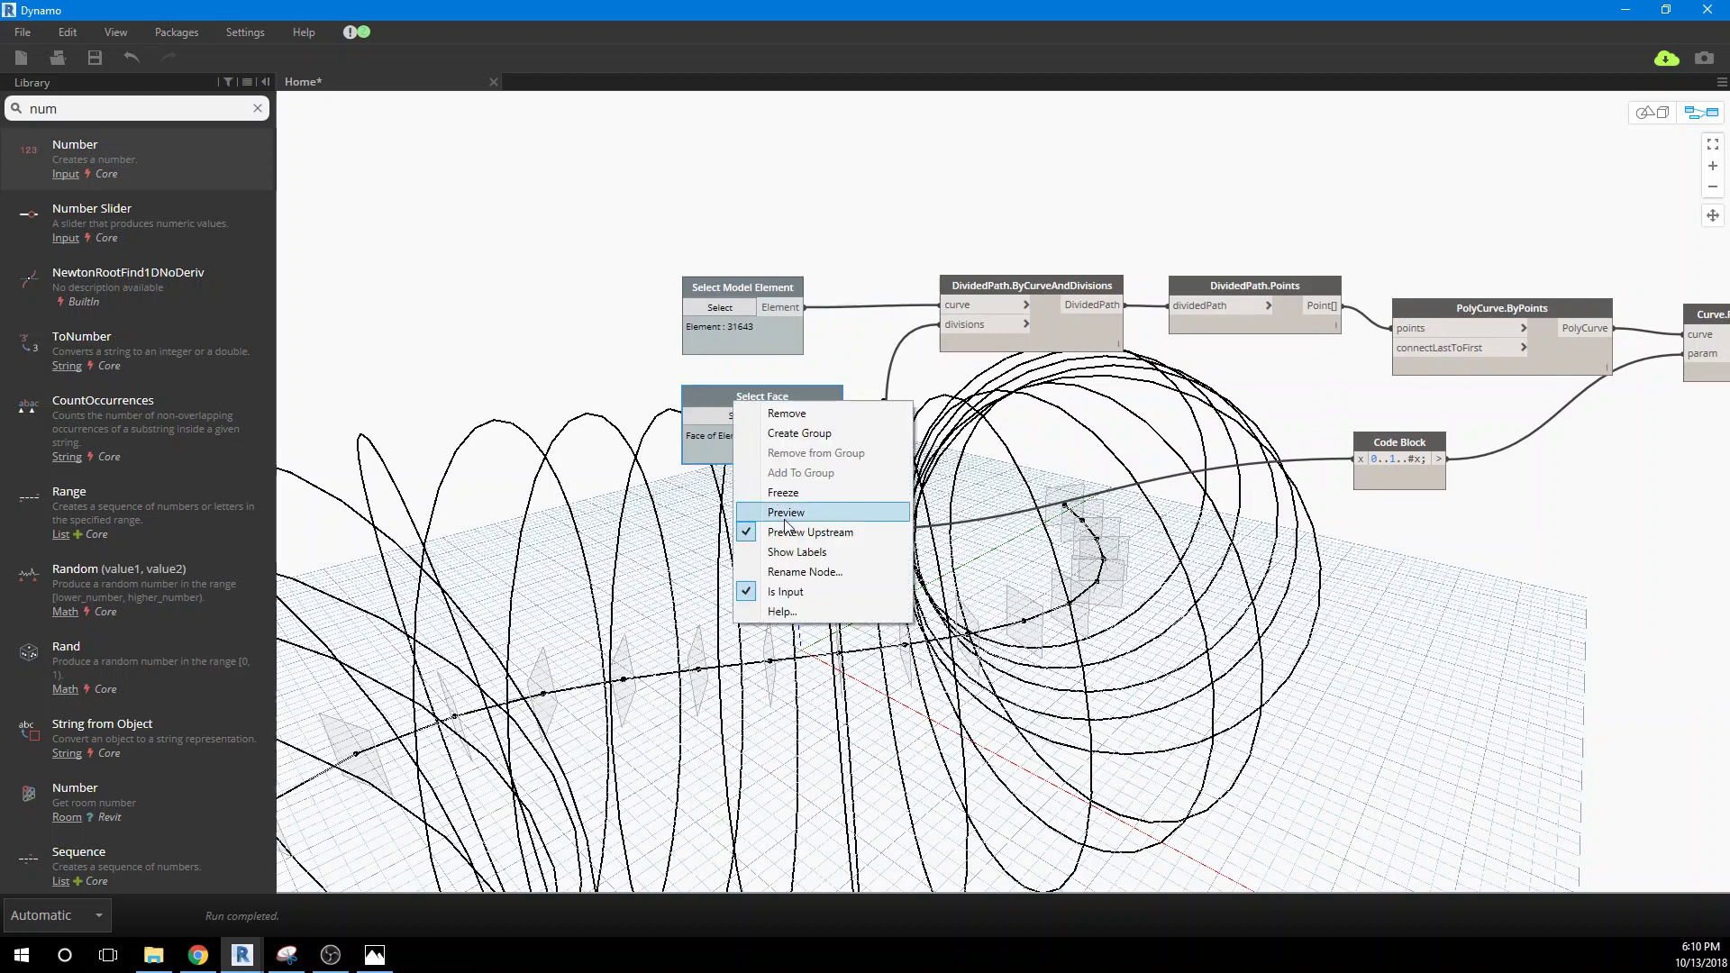
click(785, 516)
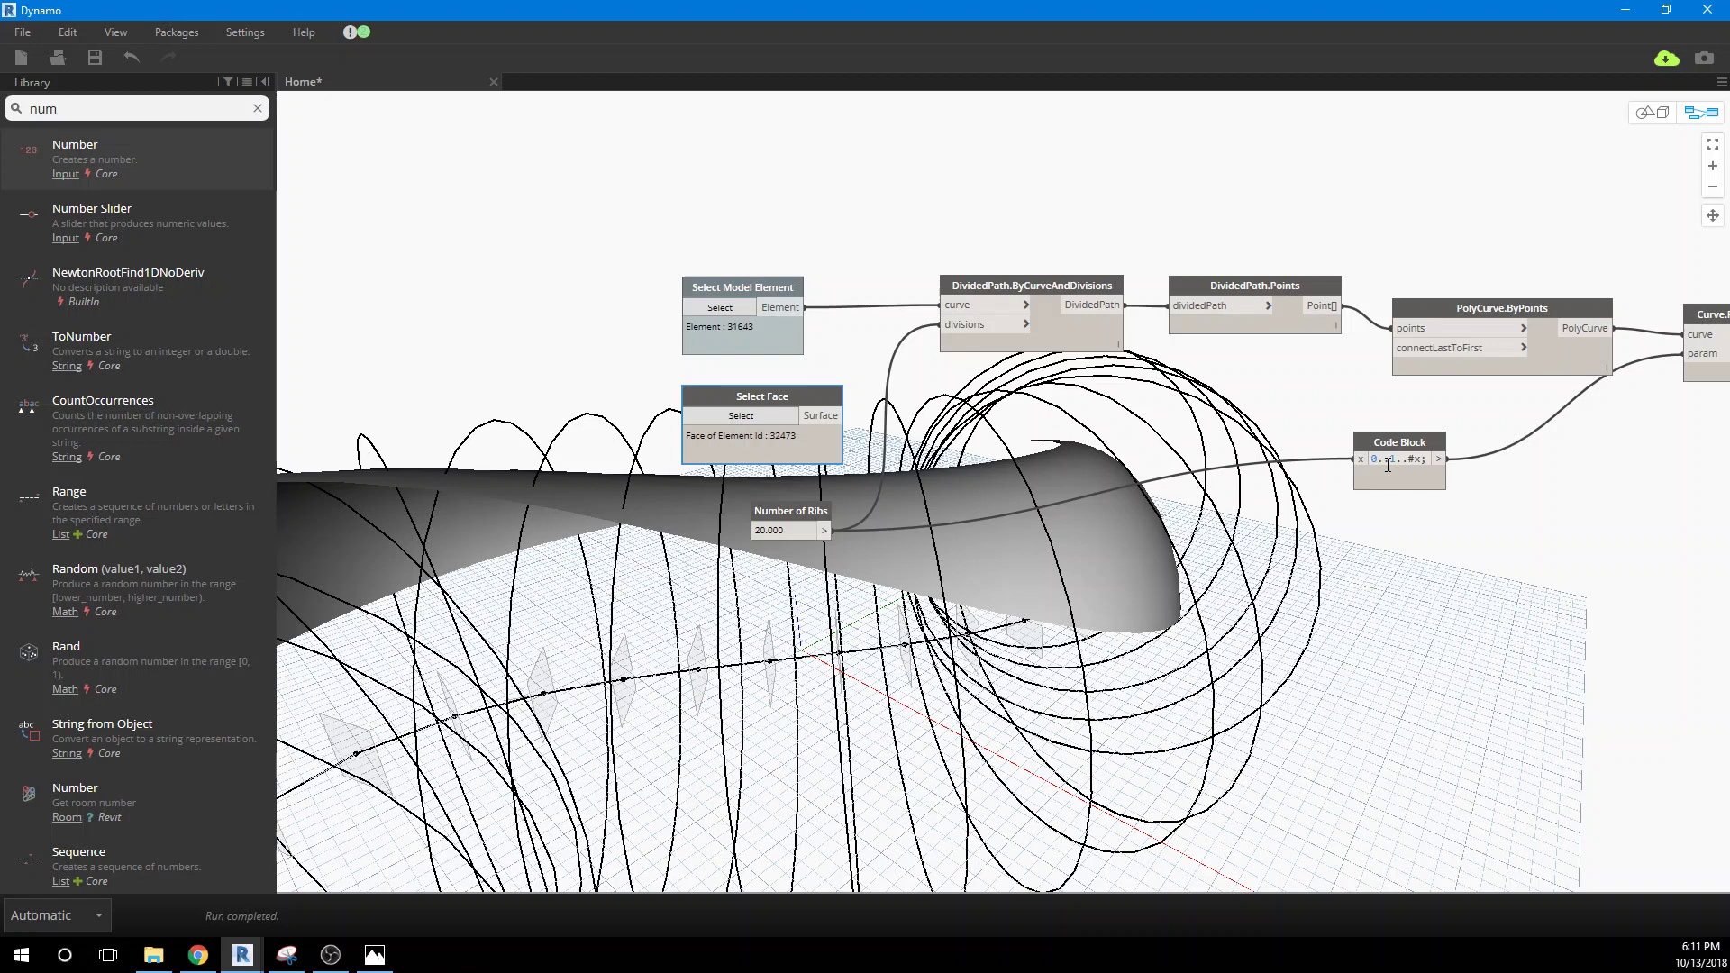
Step: Change the Number node's radius value to 30
middle_drag(1622, 473, 1357, 508)
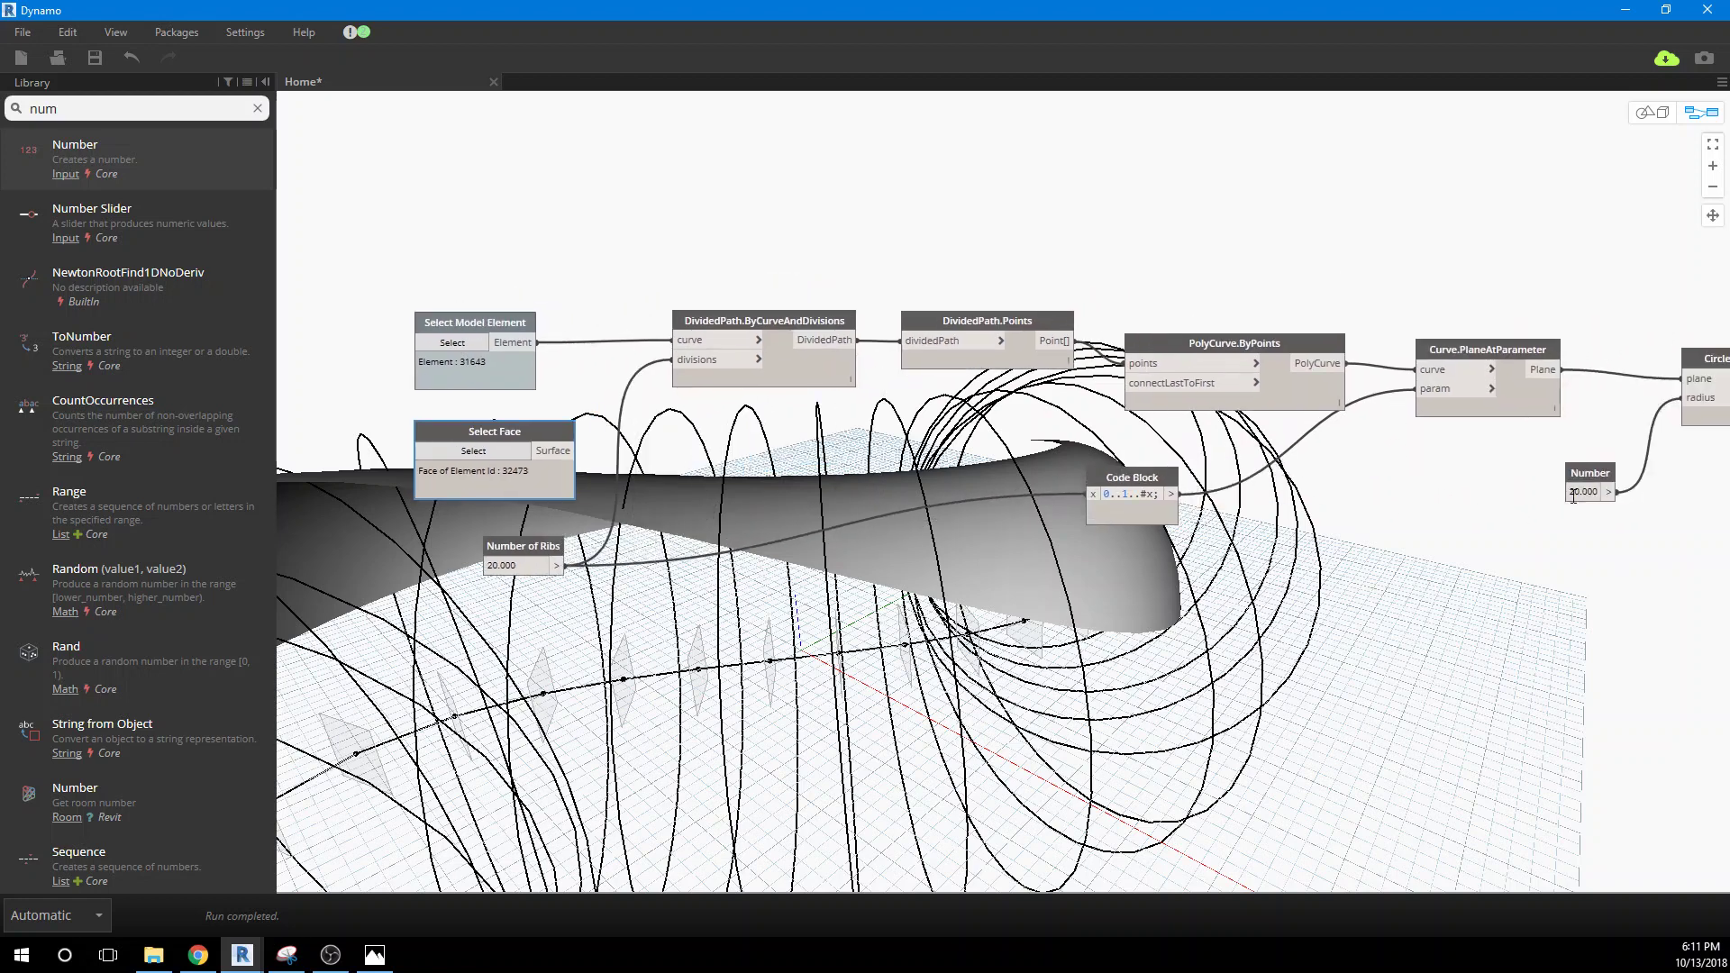
double_click(1573, 491)
text(30)
click(873, 216)
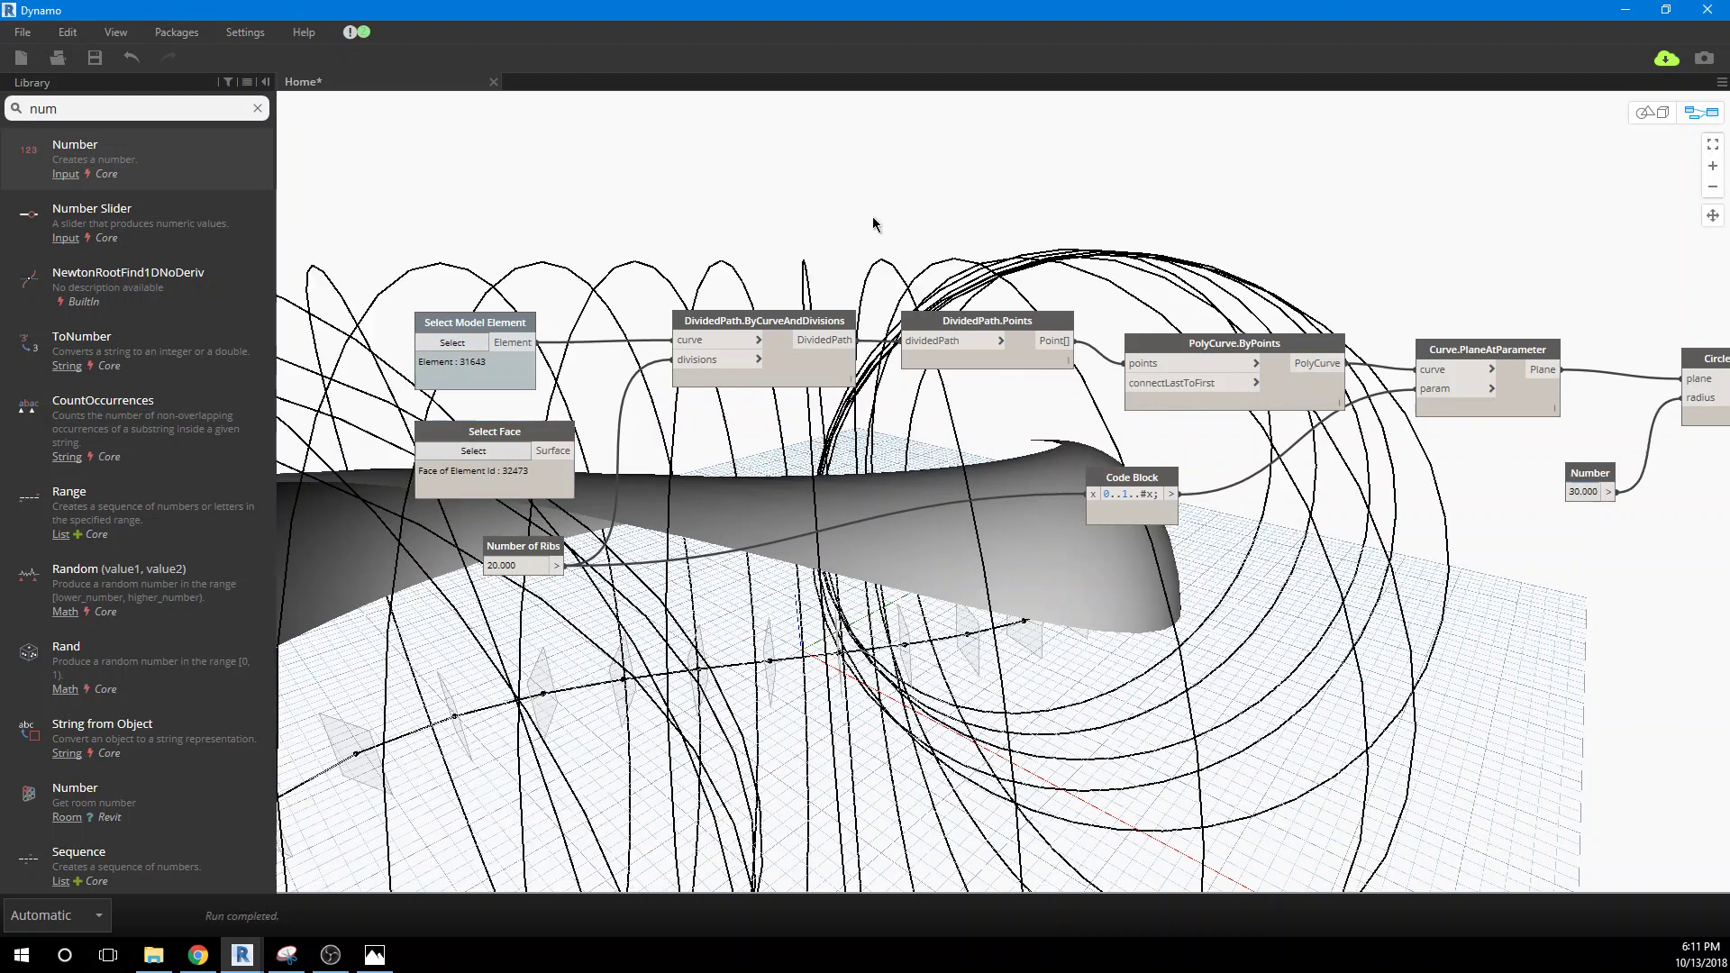
middle_drag(441, 634, 692, 531)
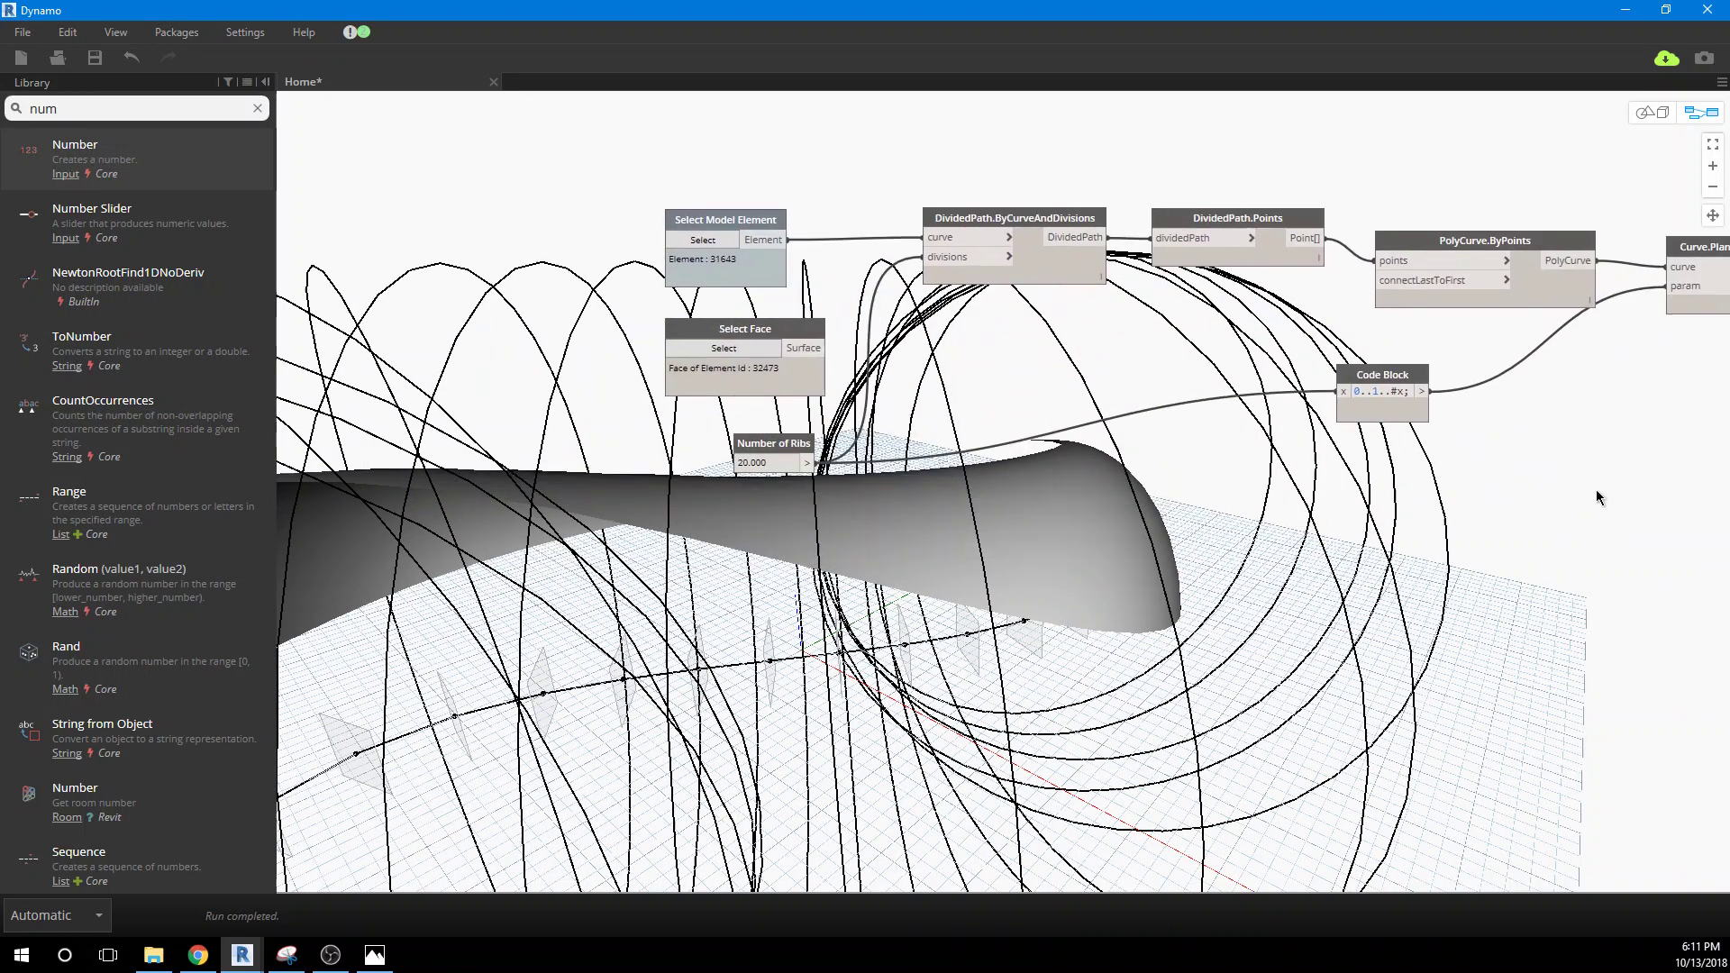
middle_drag(1352, 556, 1014, 547)
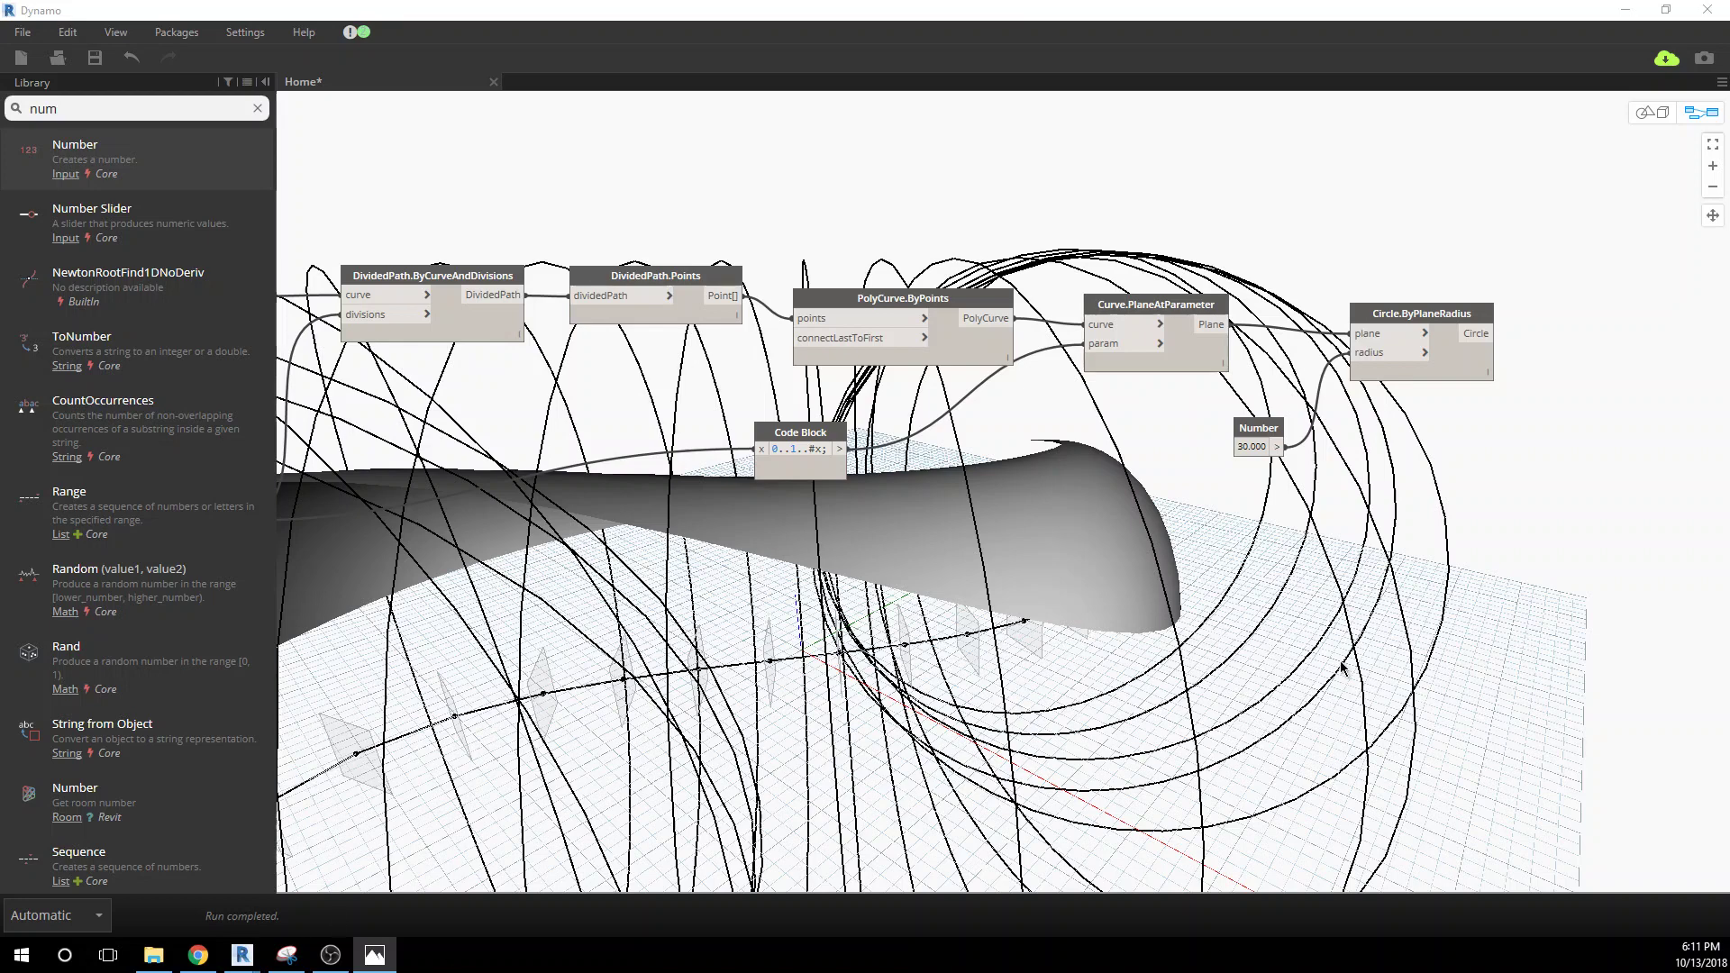
Step: Add a Surface.ByPatch node right of Circle.ByPlaneRadius and feed the circles into closedCurve
click(5, 109)
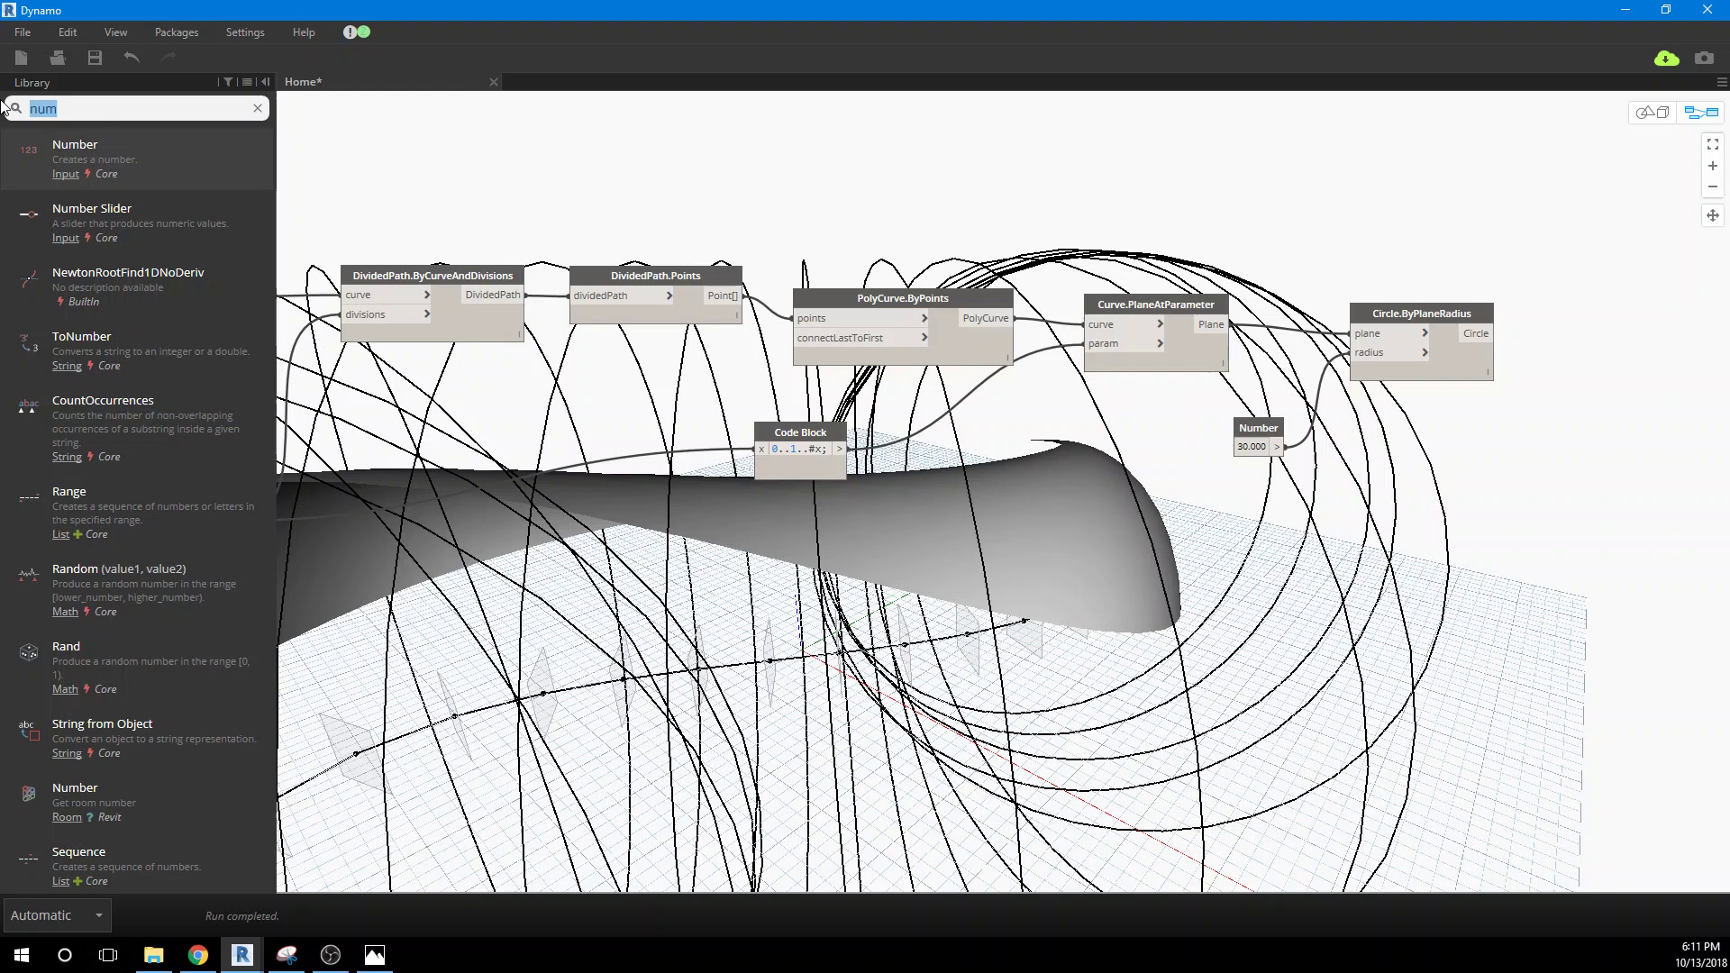
text(pa)
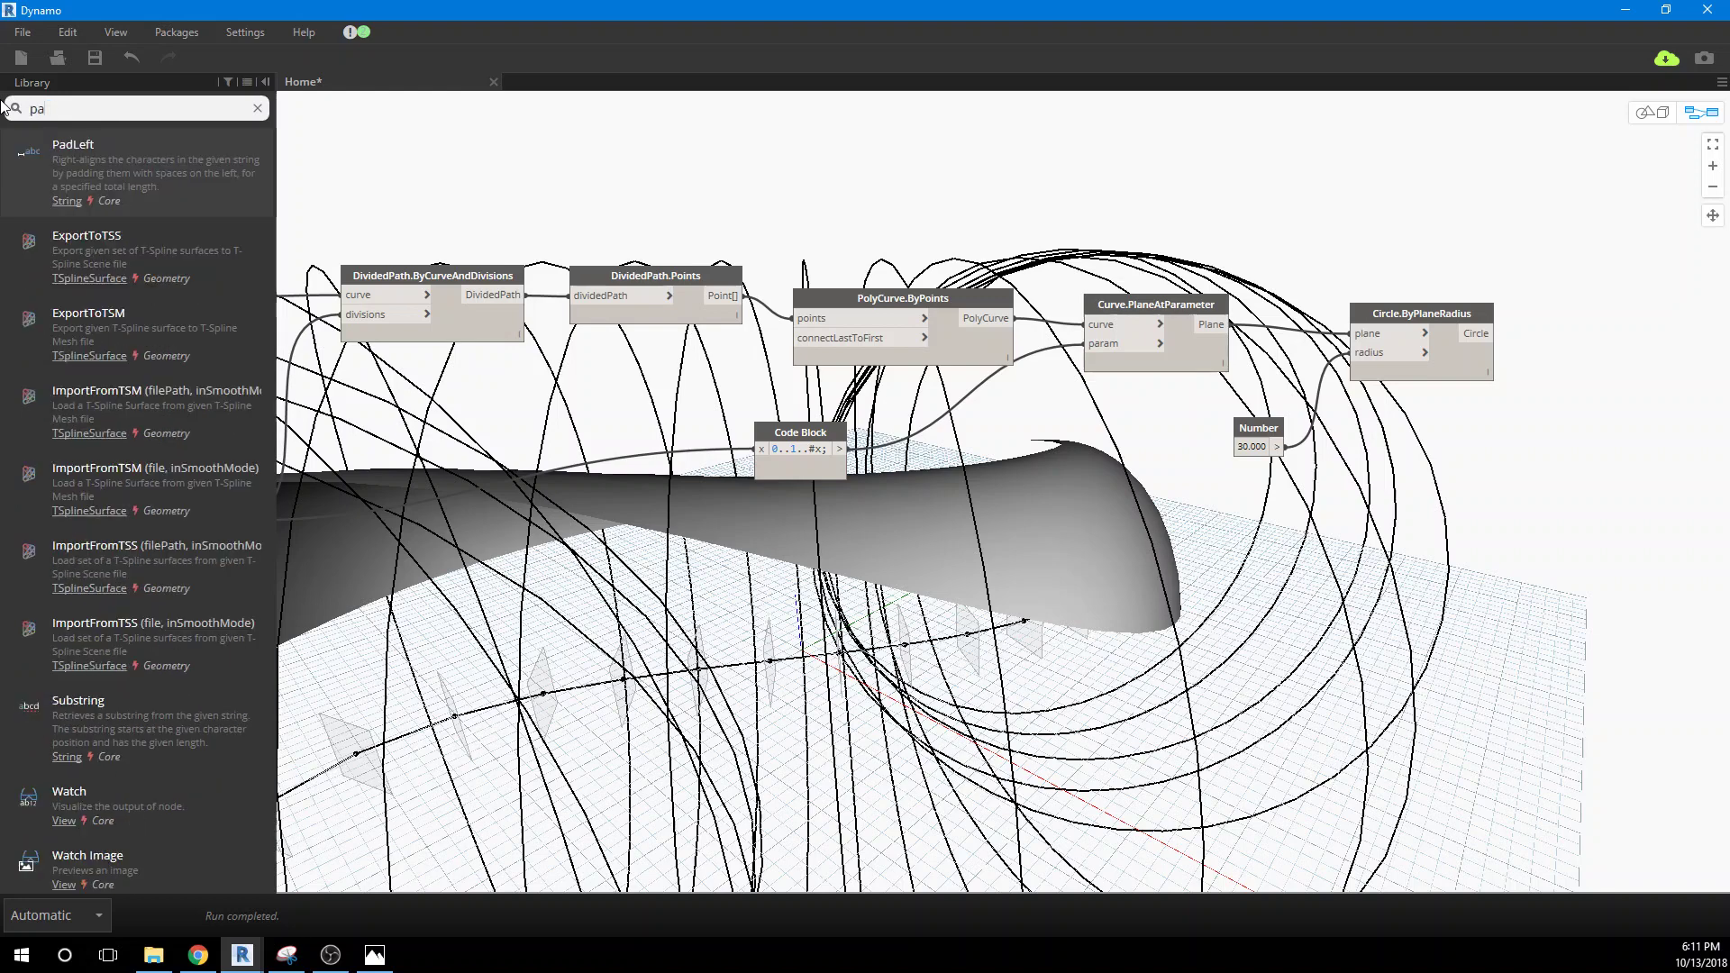
text(tch)
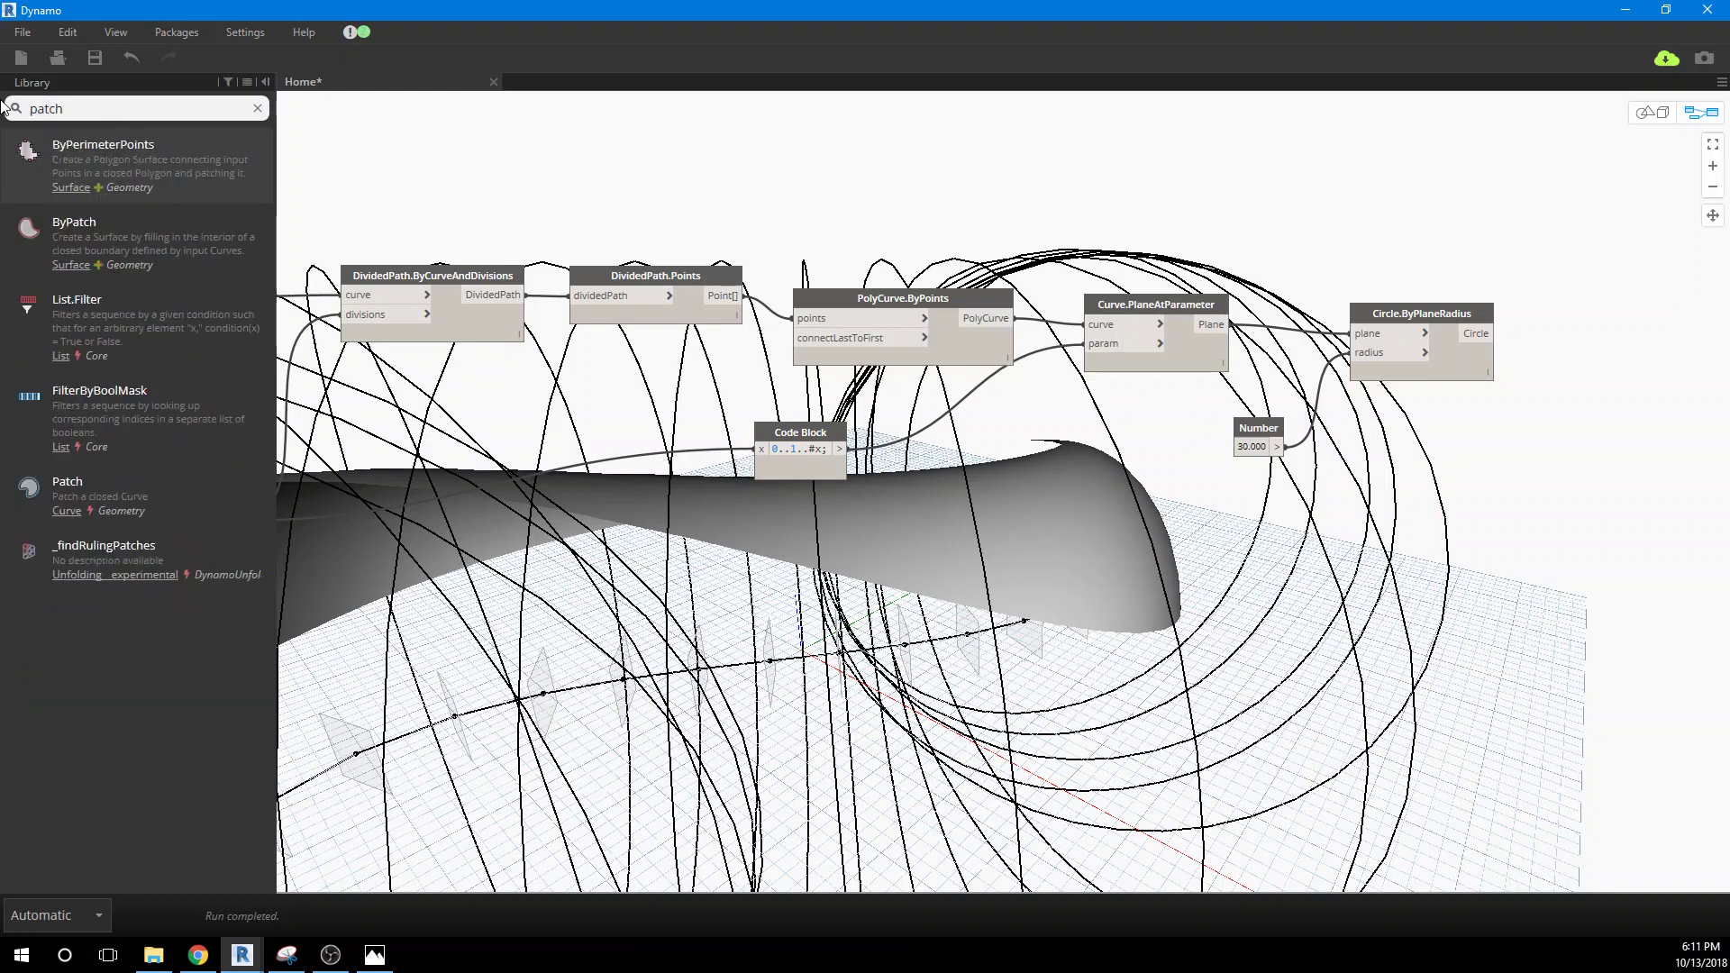
click(74, 225)
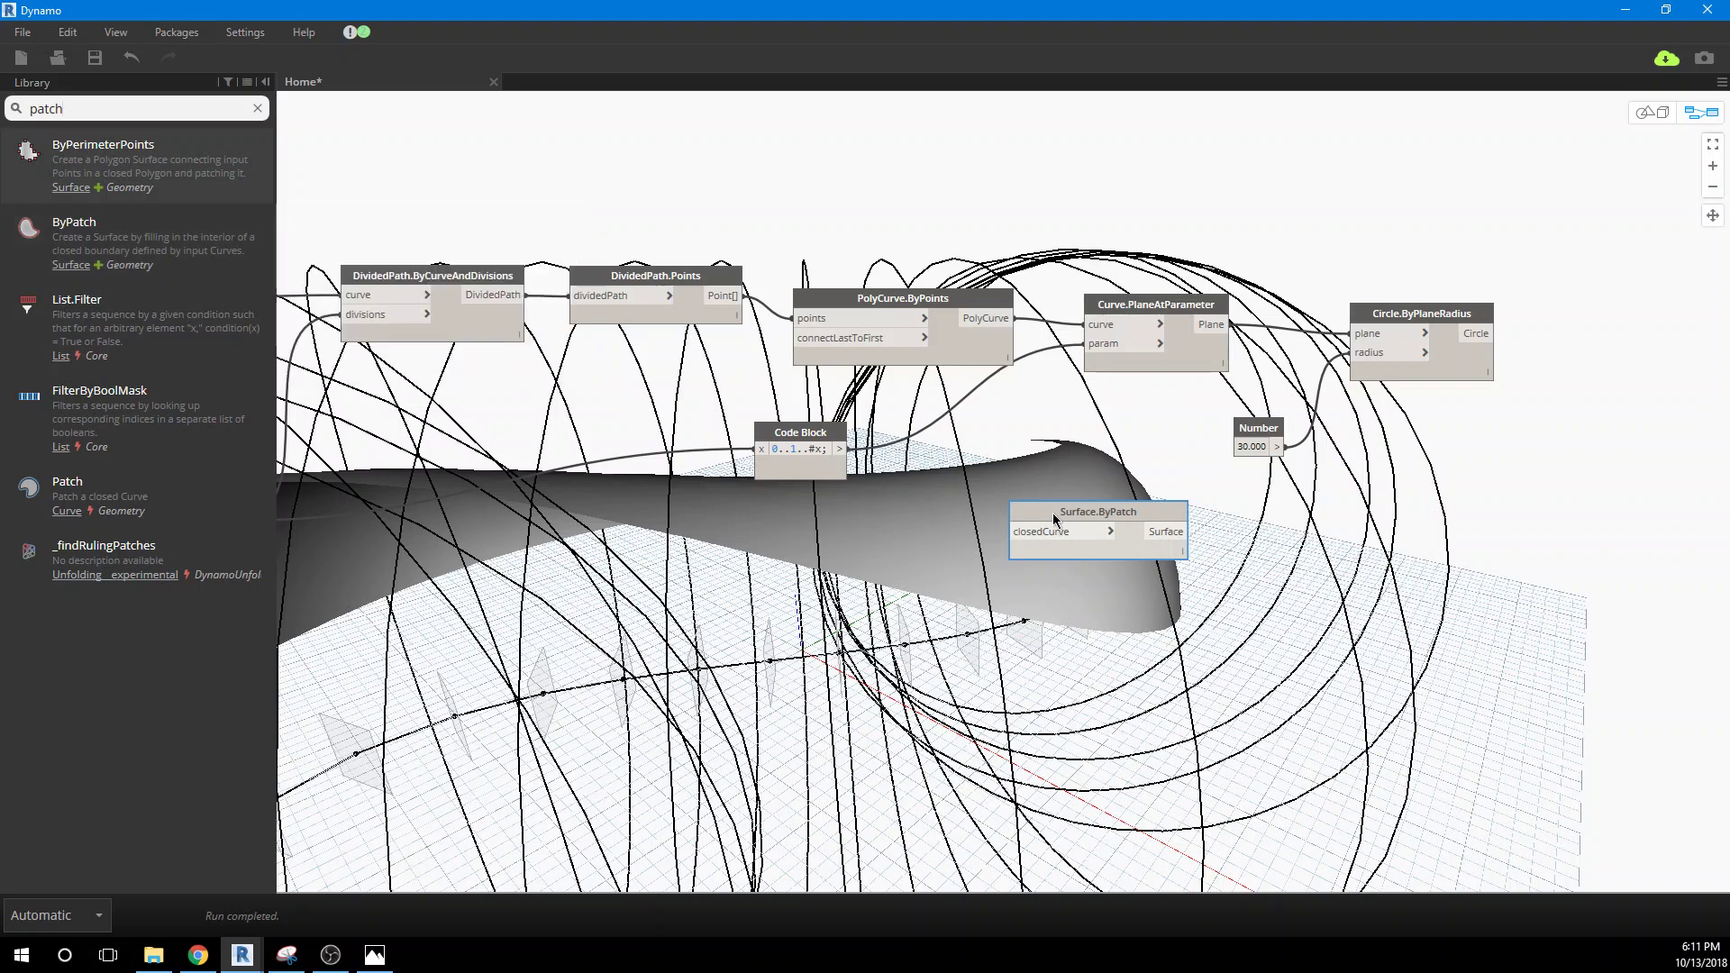
drag(1057, 519, 1571, 342)
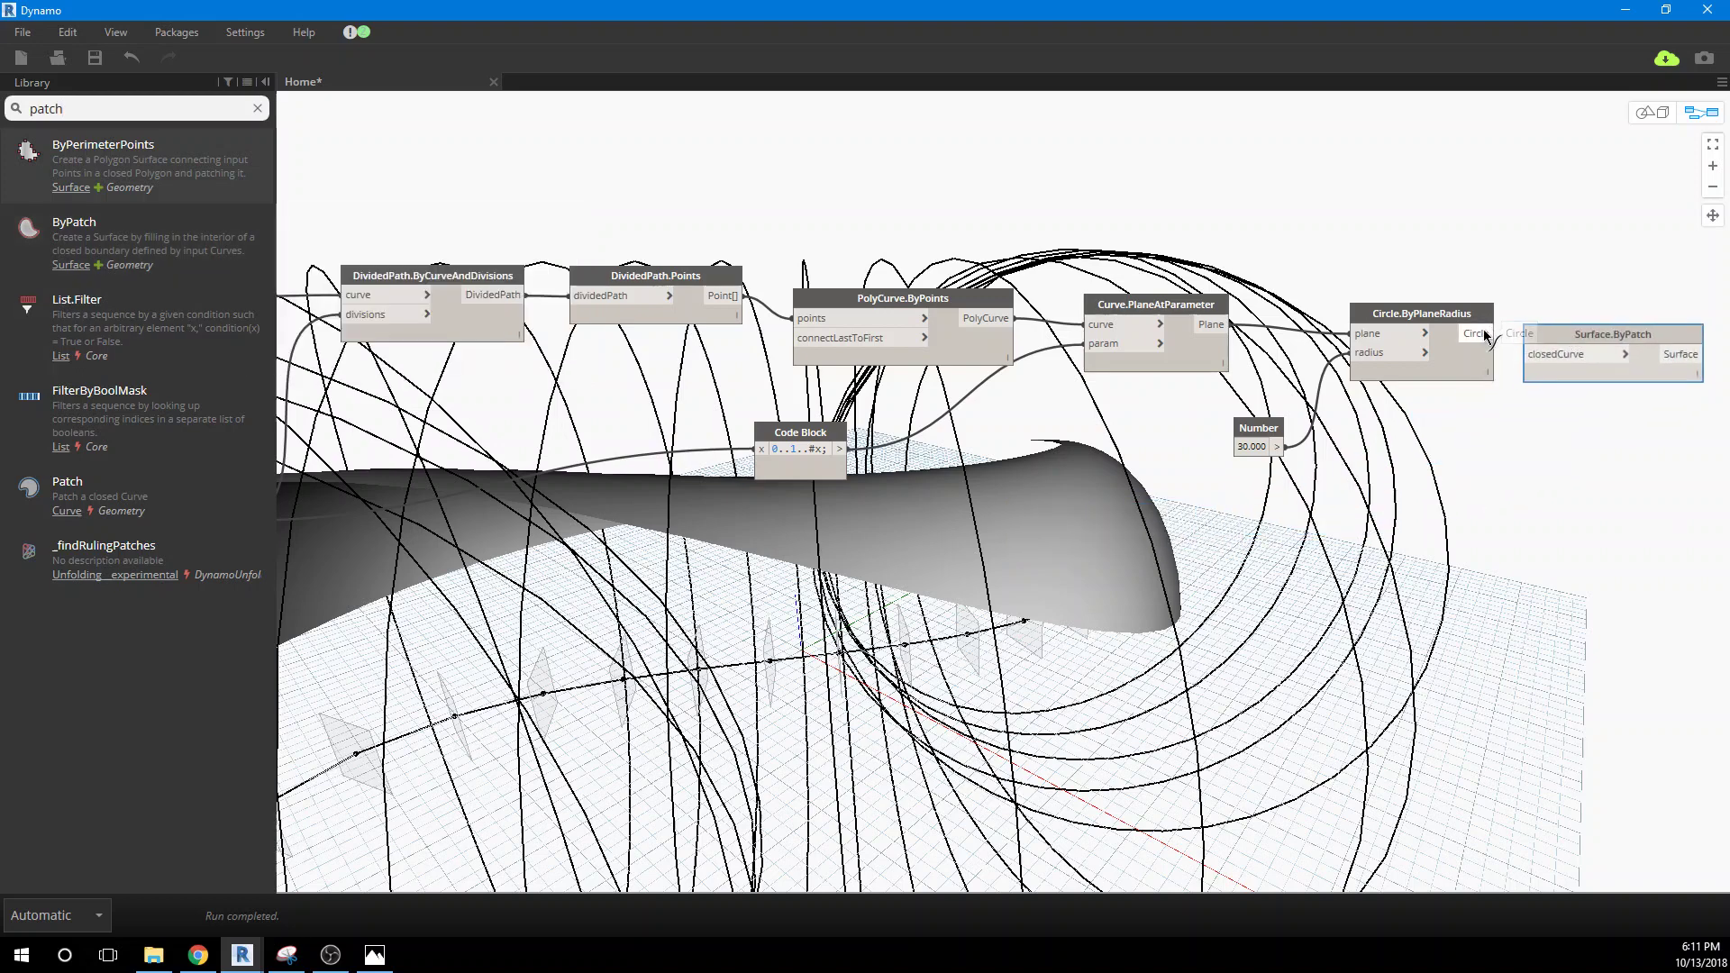
drag(1487, 336, 1543, 359)
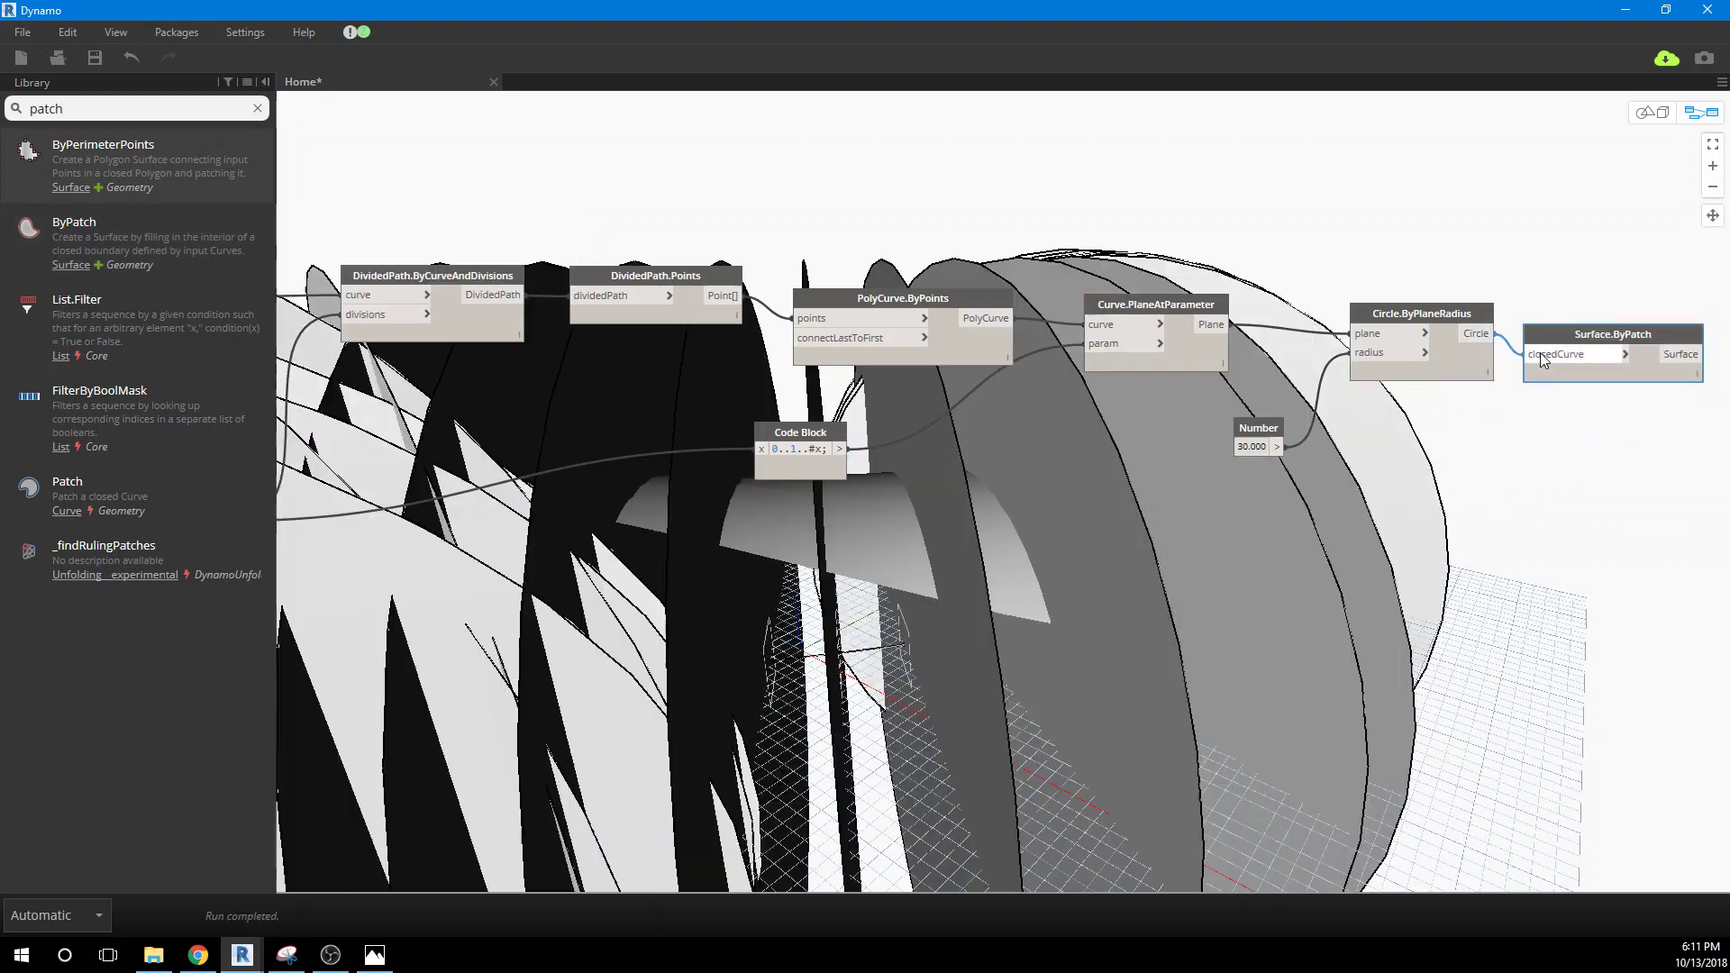
Step: Zoom out and orbit the 3D preview to inspect the 20 discs cutting through the mass
click(1652, 112)
scroll(1091, 579, down, 1)
scroll(1091, 579, down, 5)
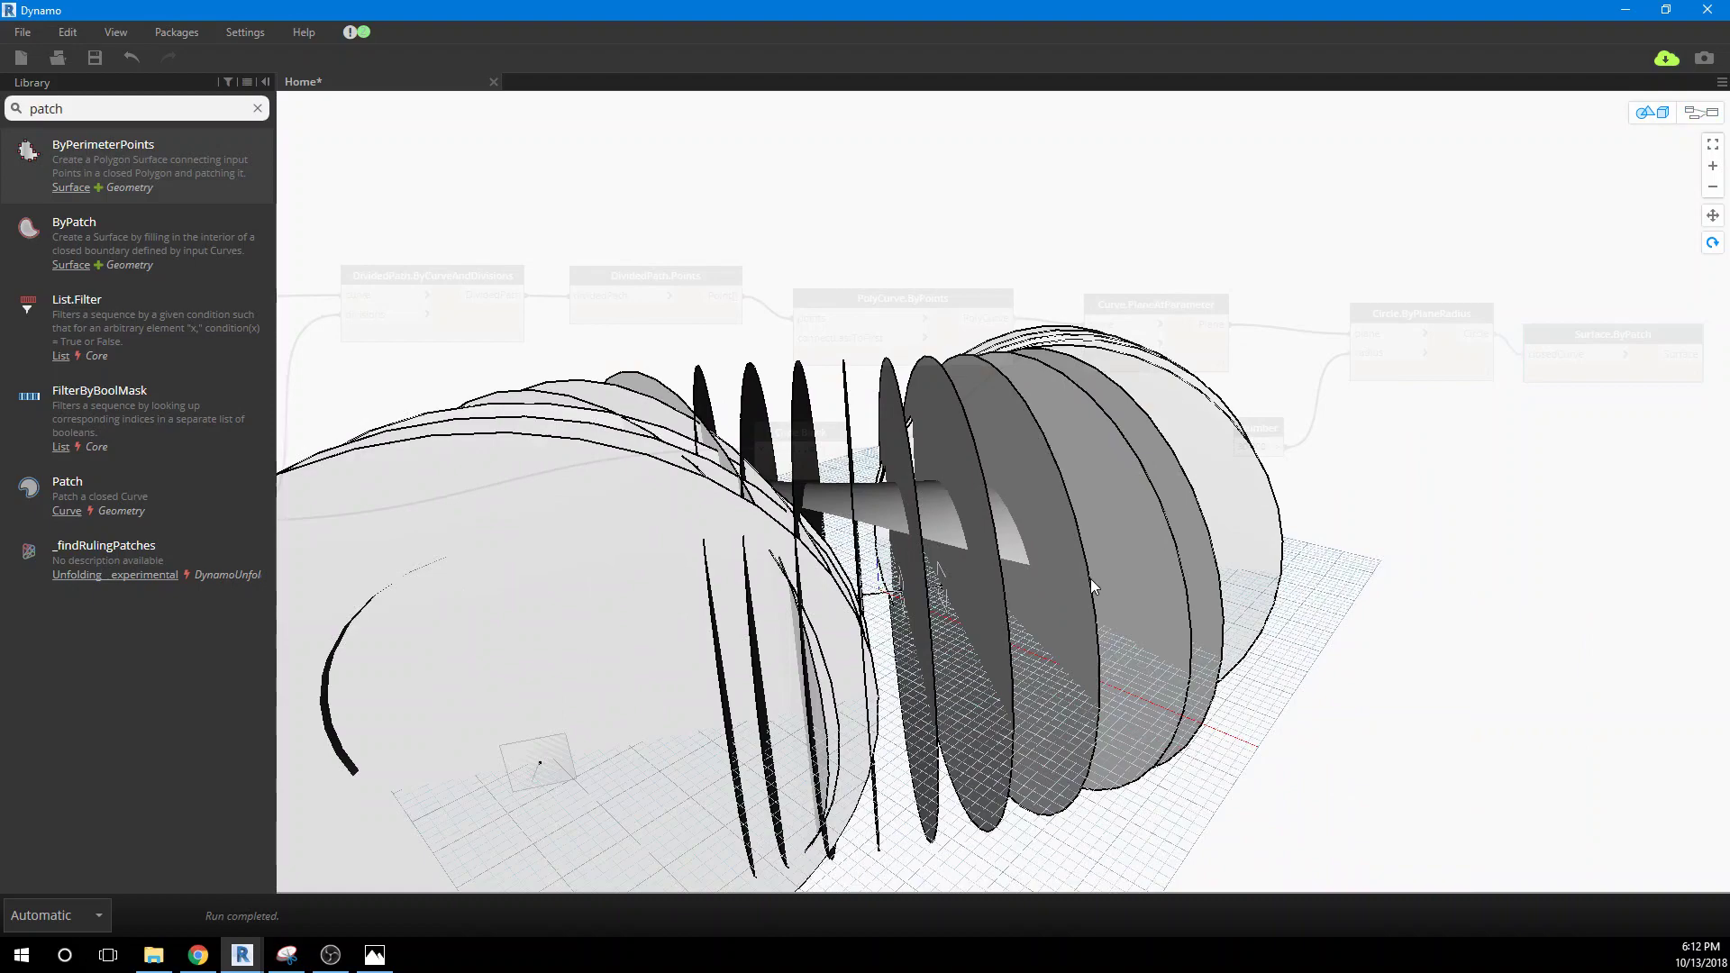
right_drag(912, 650, 803, 764)
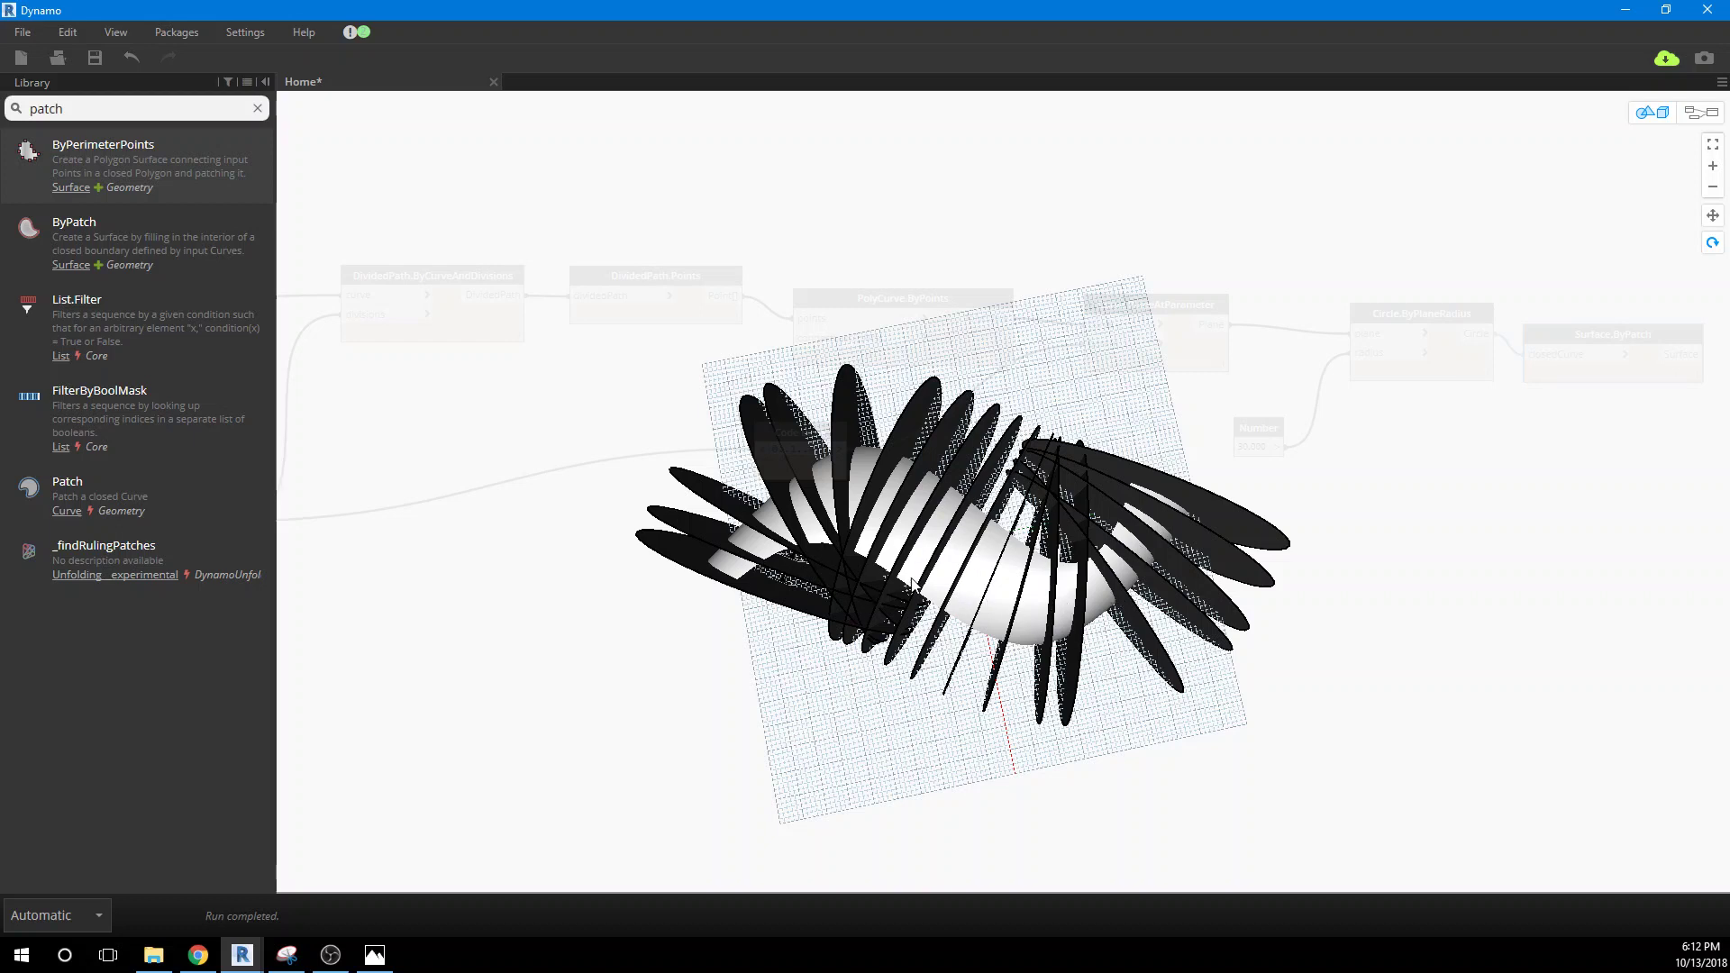
right_drag(1208, 636, 1270, 649)
right_drag(969, 629, 913, 533)
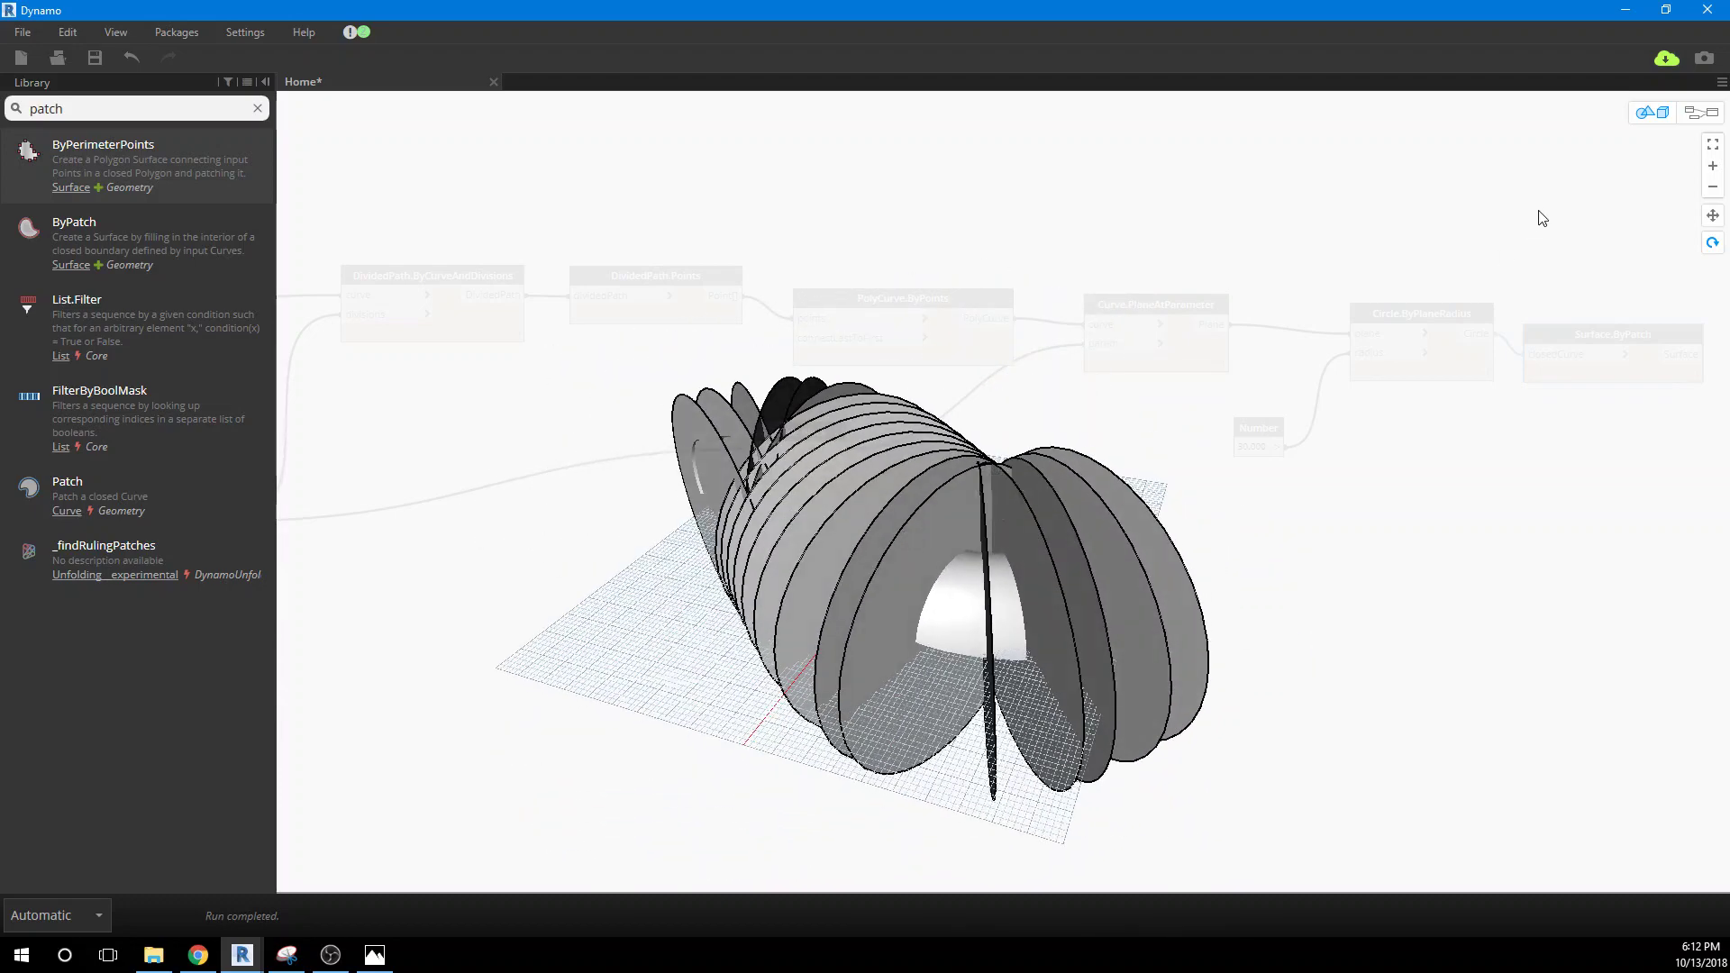
Step: Add a Geometry.Intersect node at the upper right of the graph
click(1706, 114)
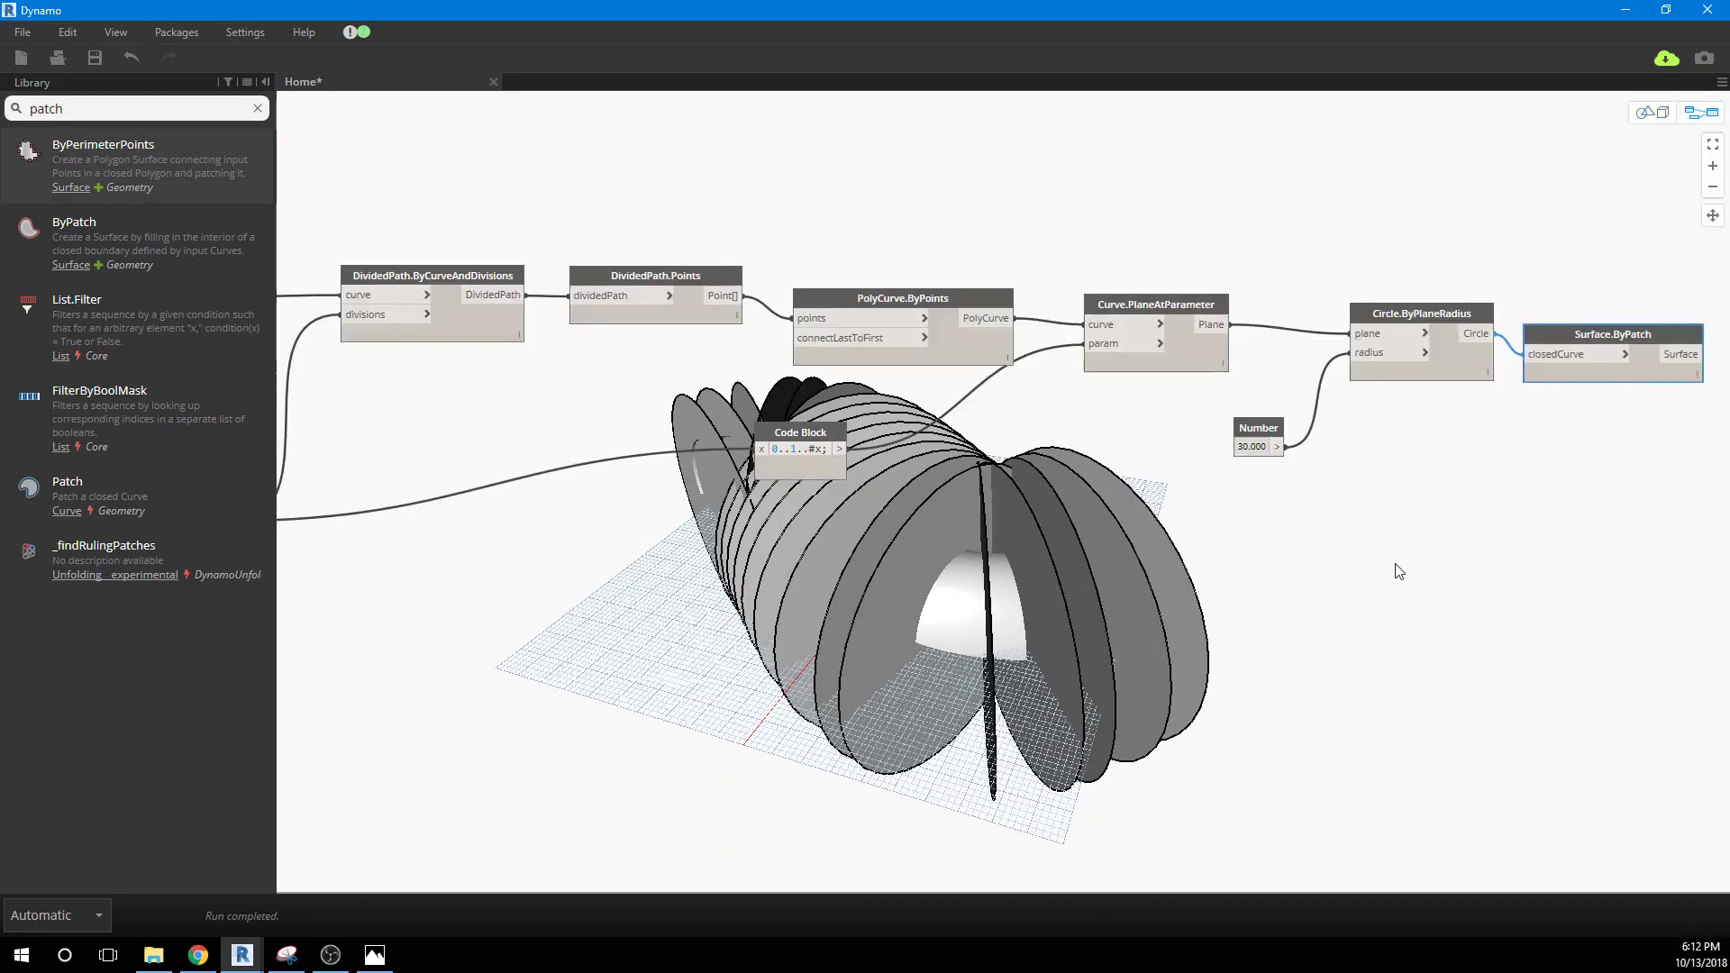
middle_drag(1405, 562, 1190, 503)
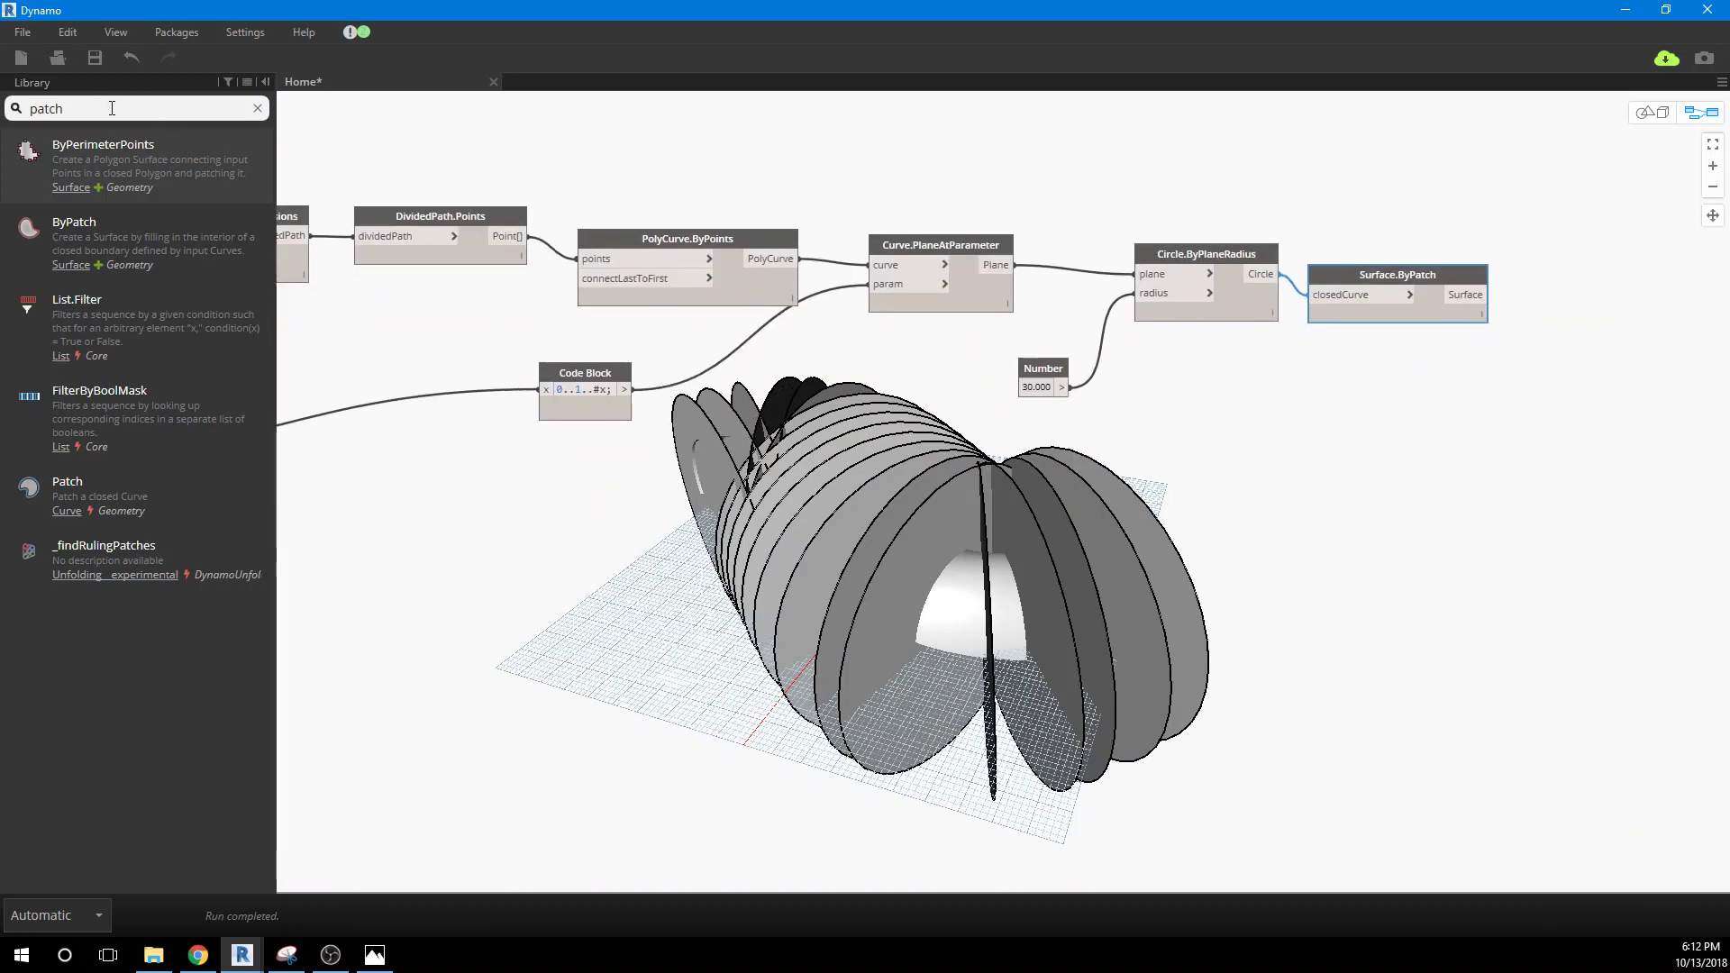
key(ctrl+a)
text(geo)
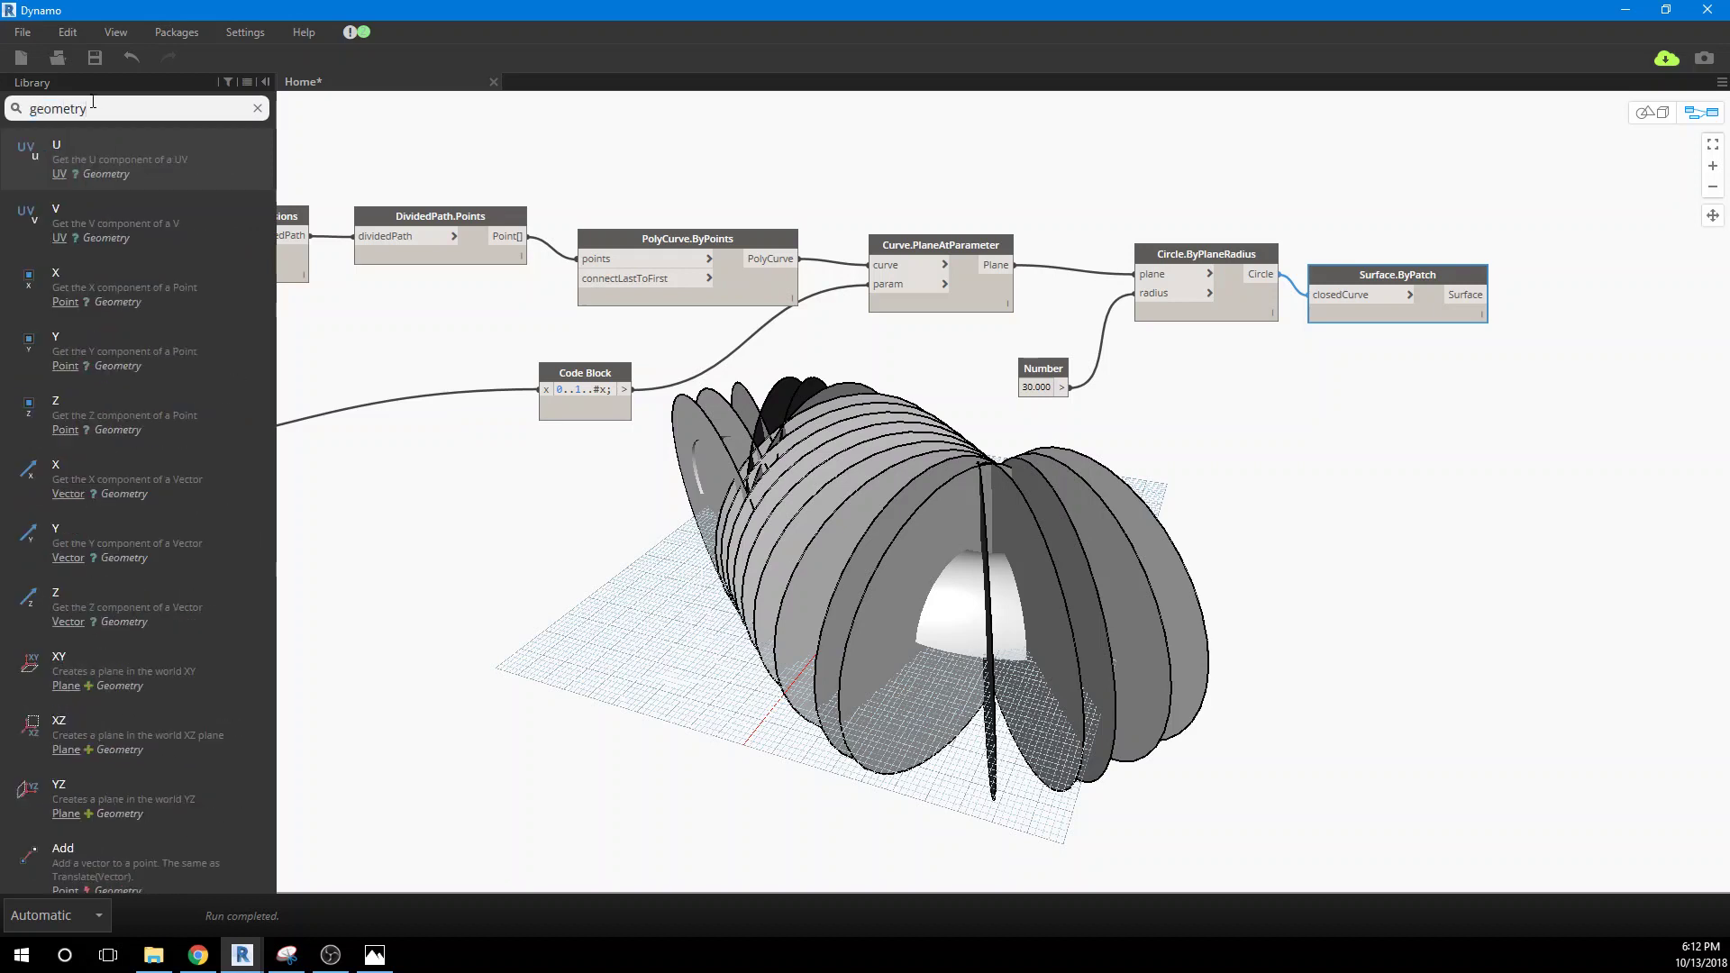
text(metry int)
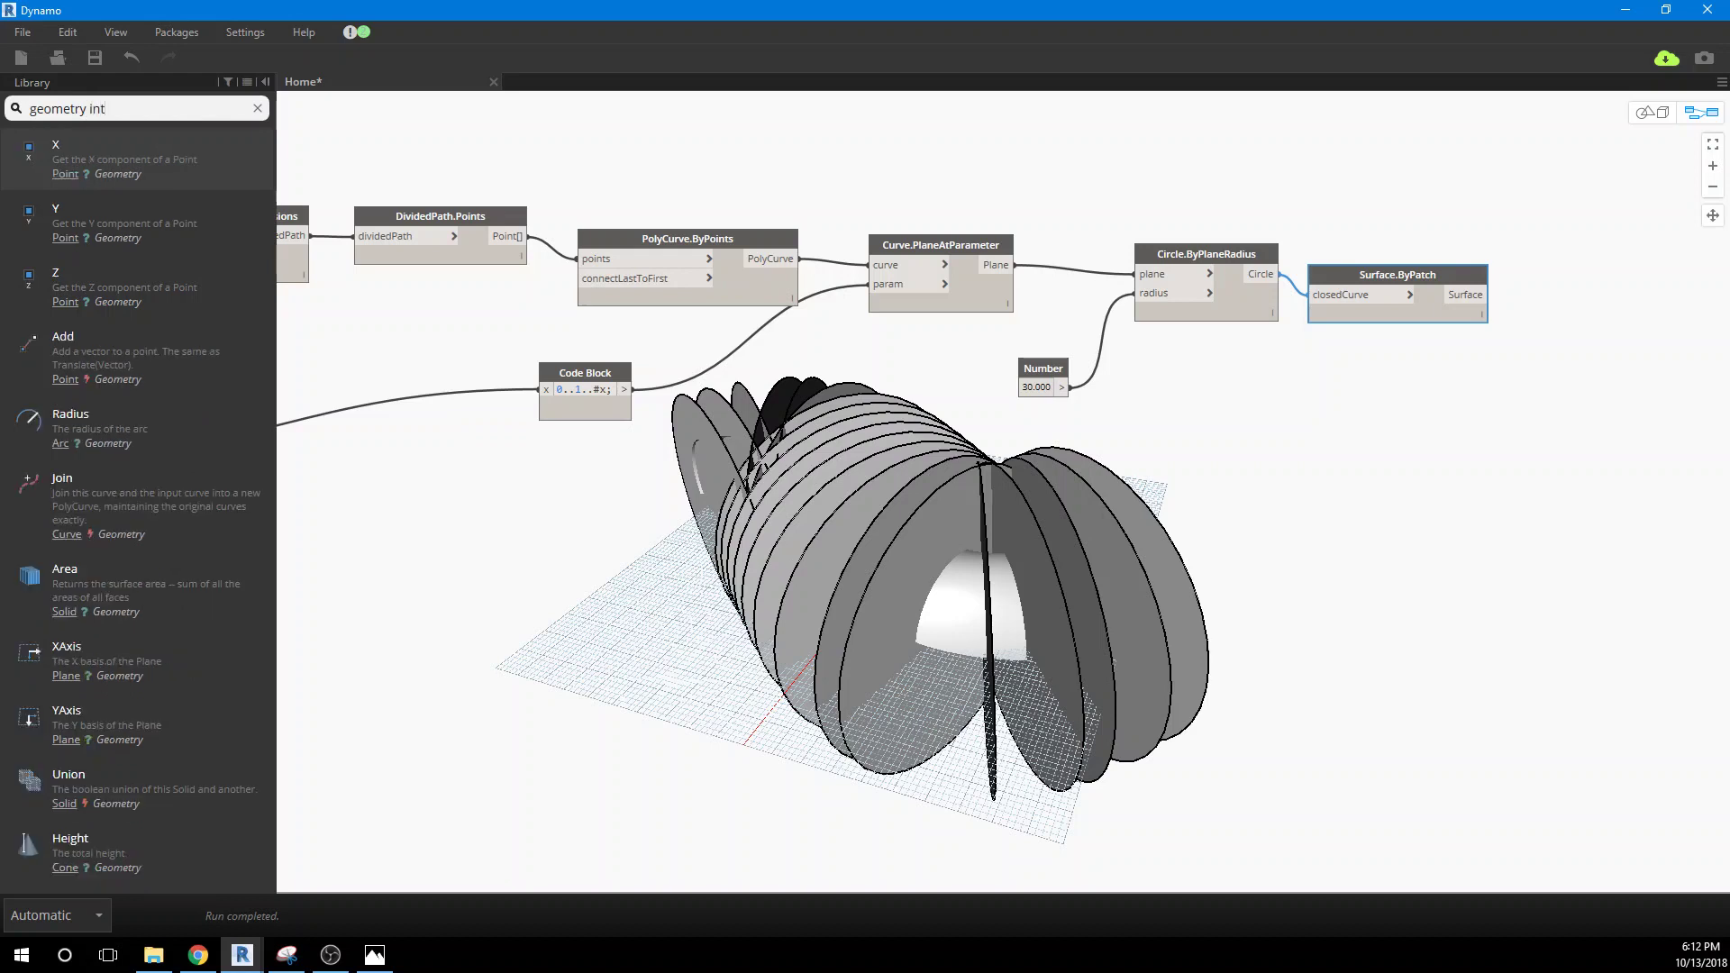
text(ersect)
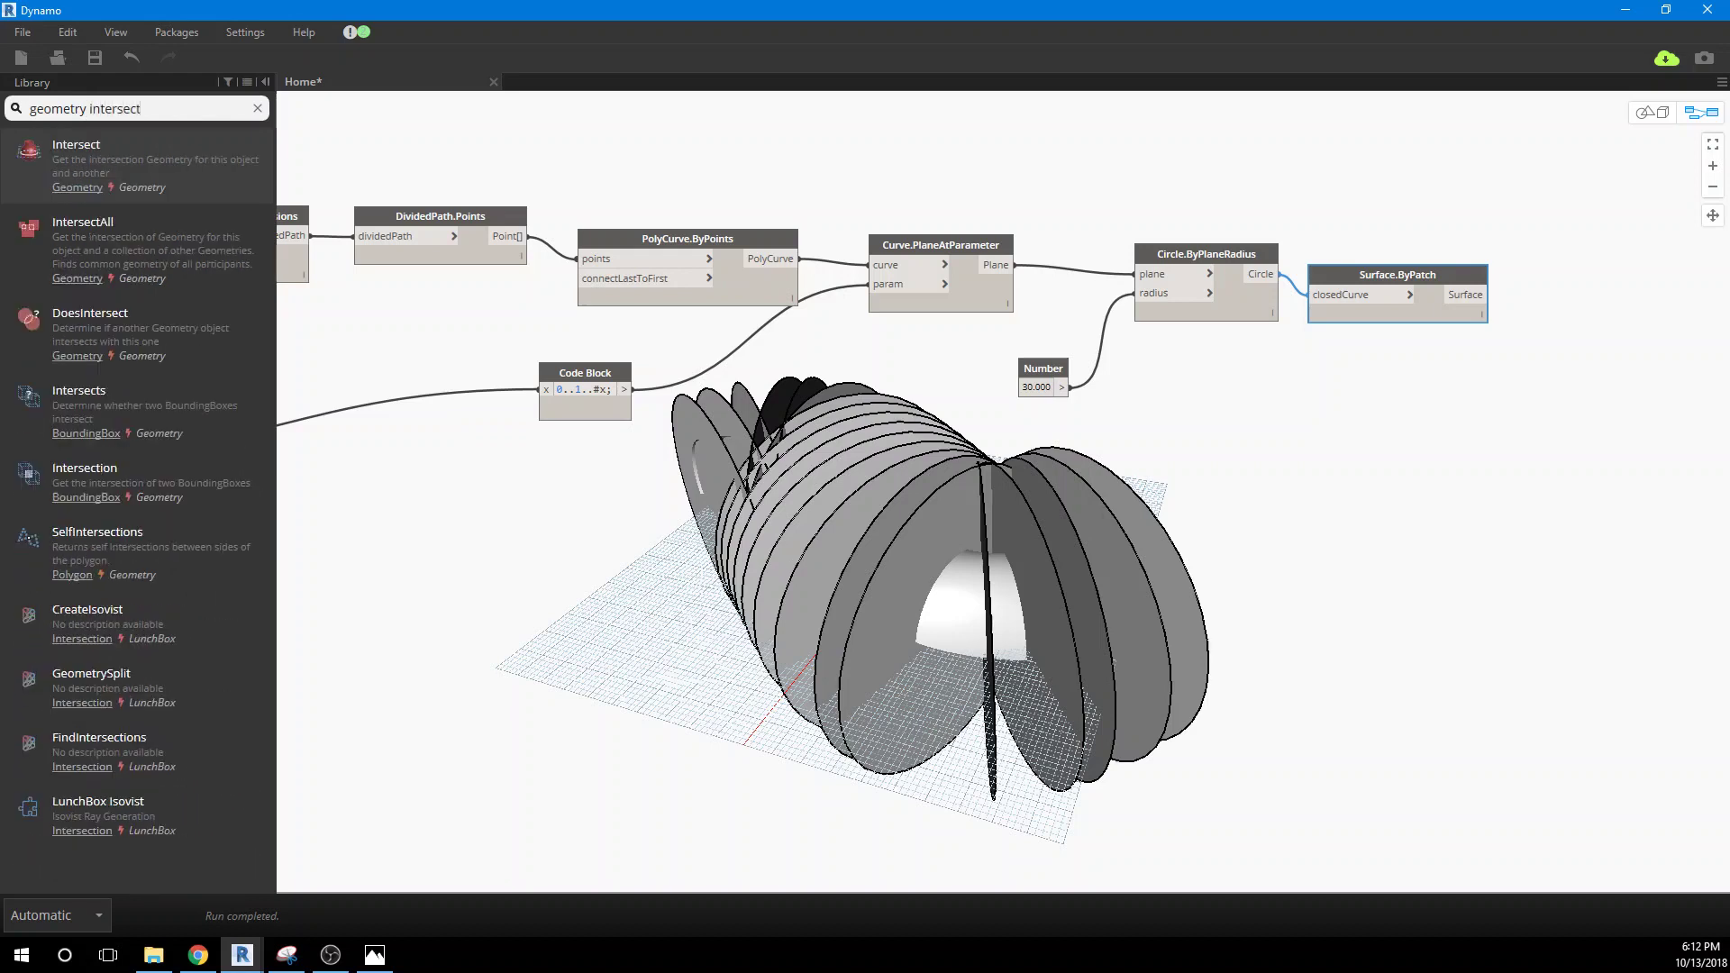
click(95, 155)
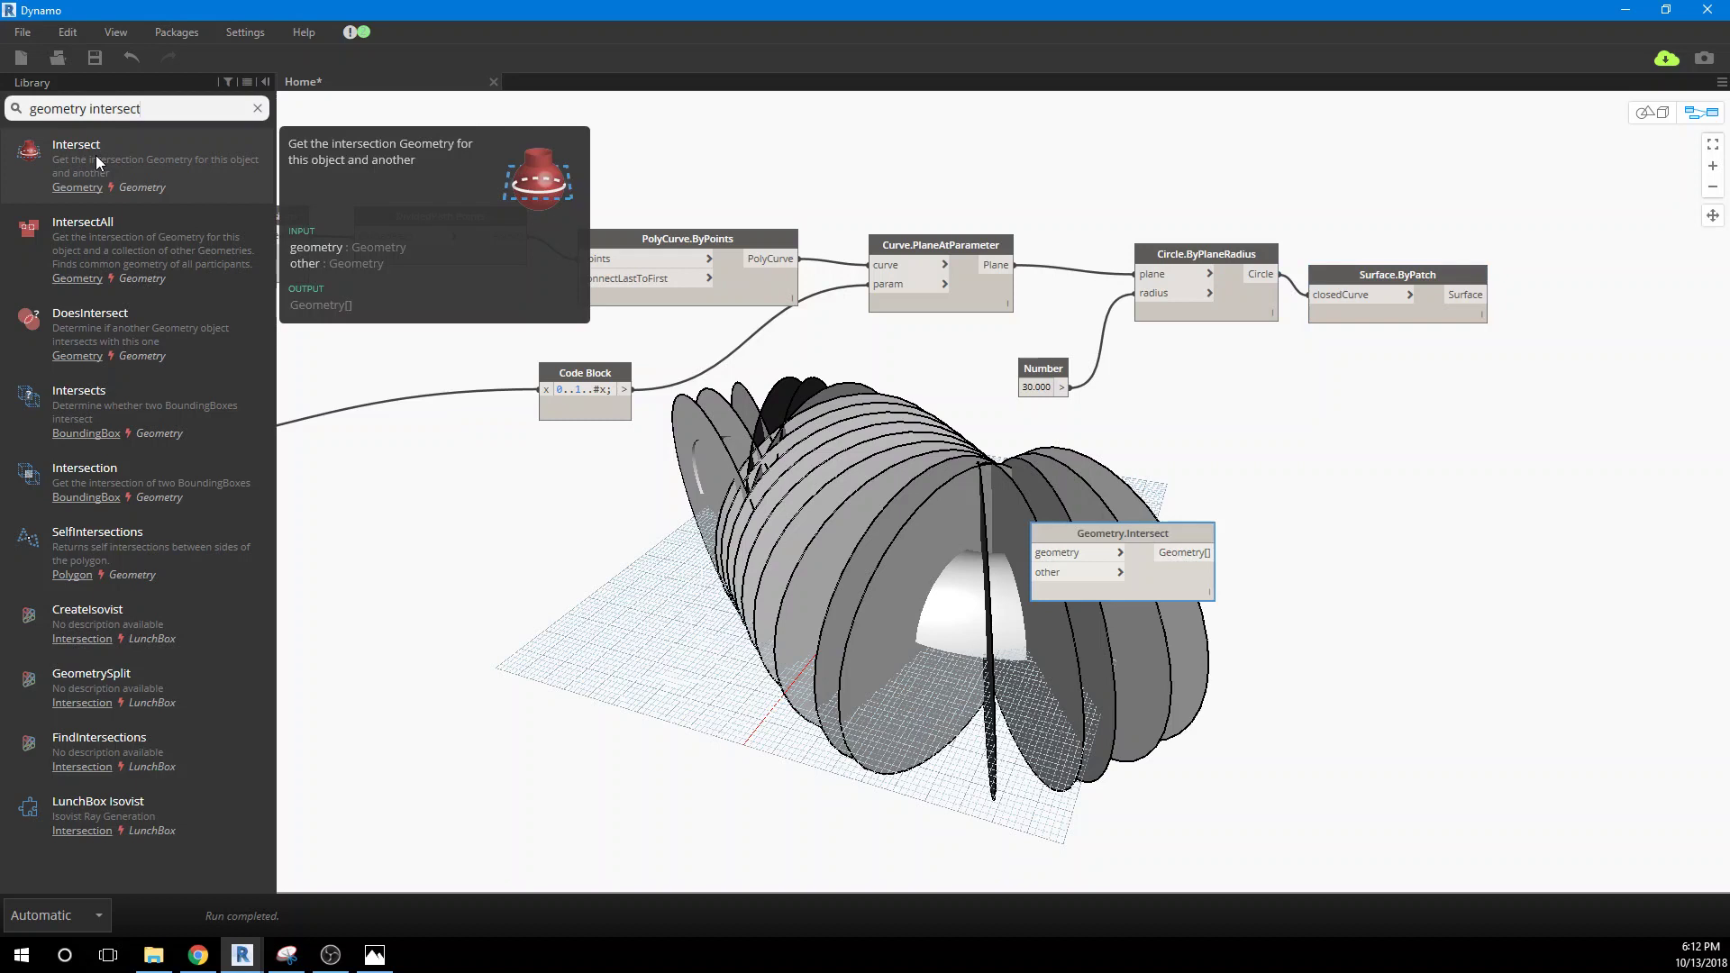
drag(1061, 532, 1572, 339)
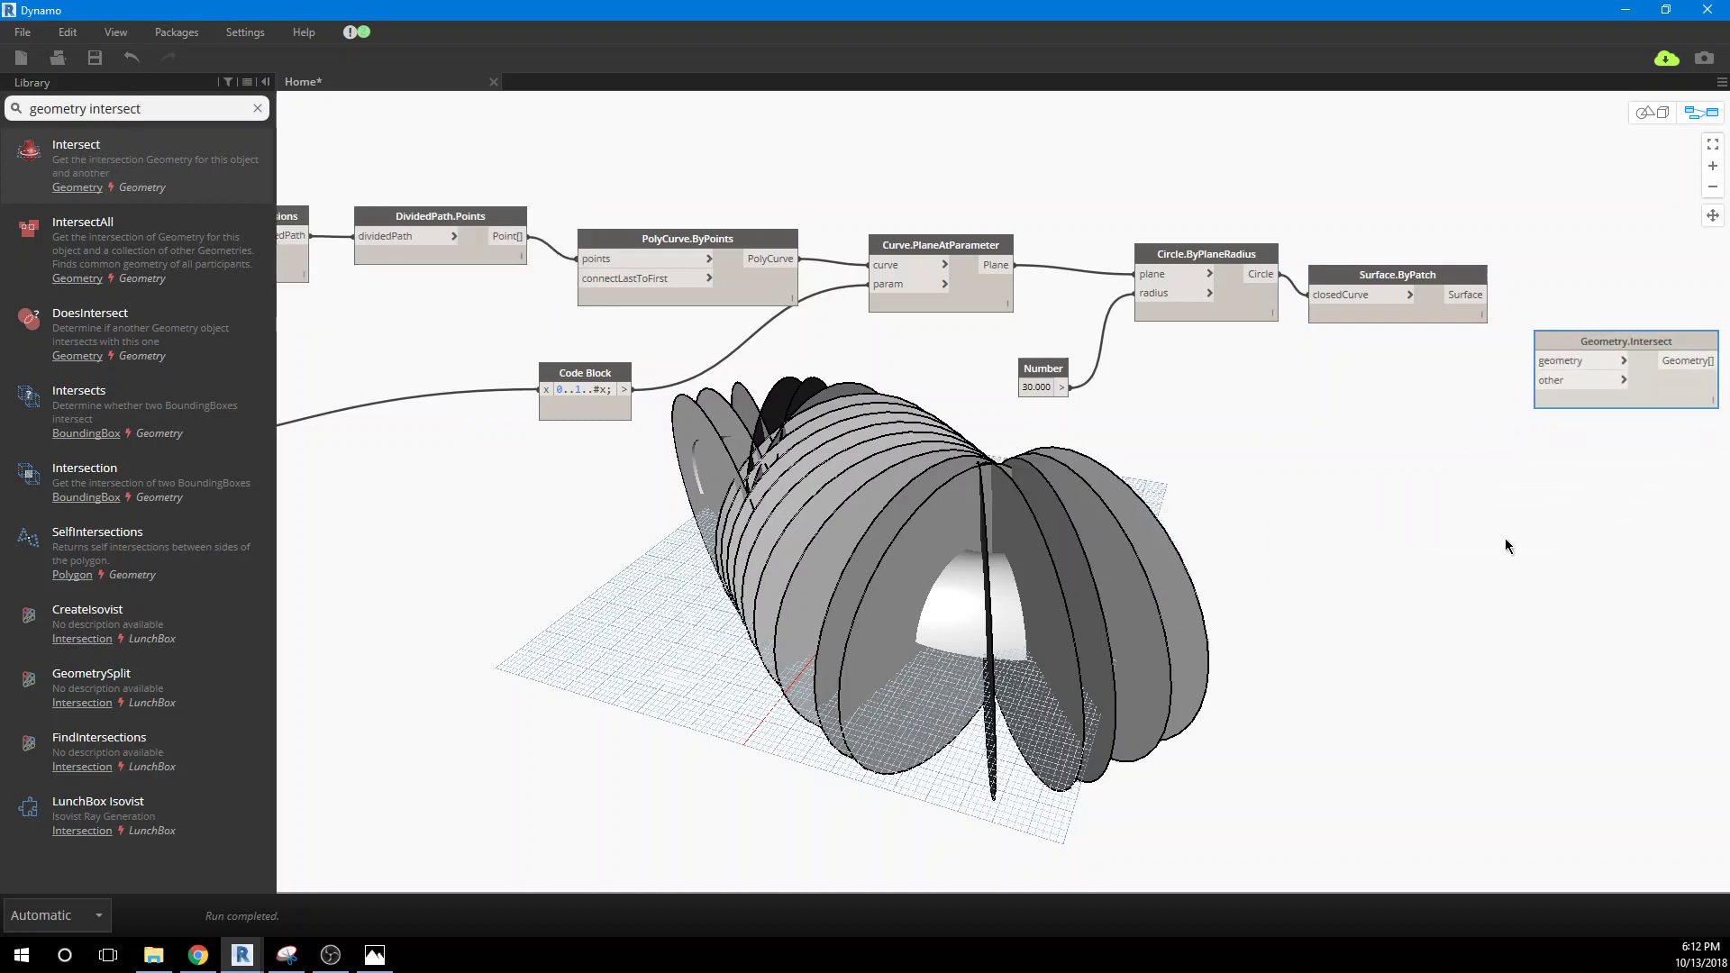
Step: Wire Select Face's surface into other and the patch surfaces into geometry
middle_drag(1505, 538, 1535, 505)
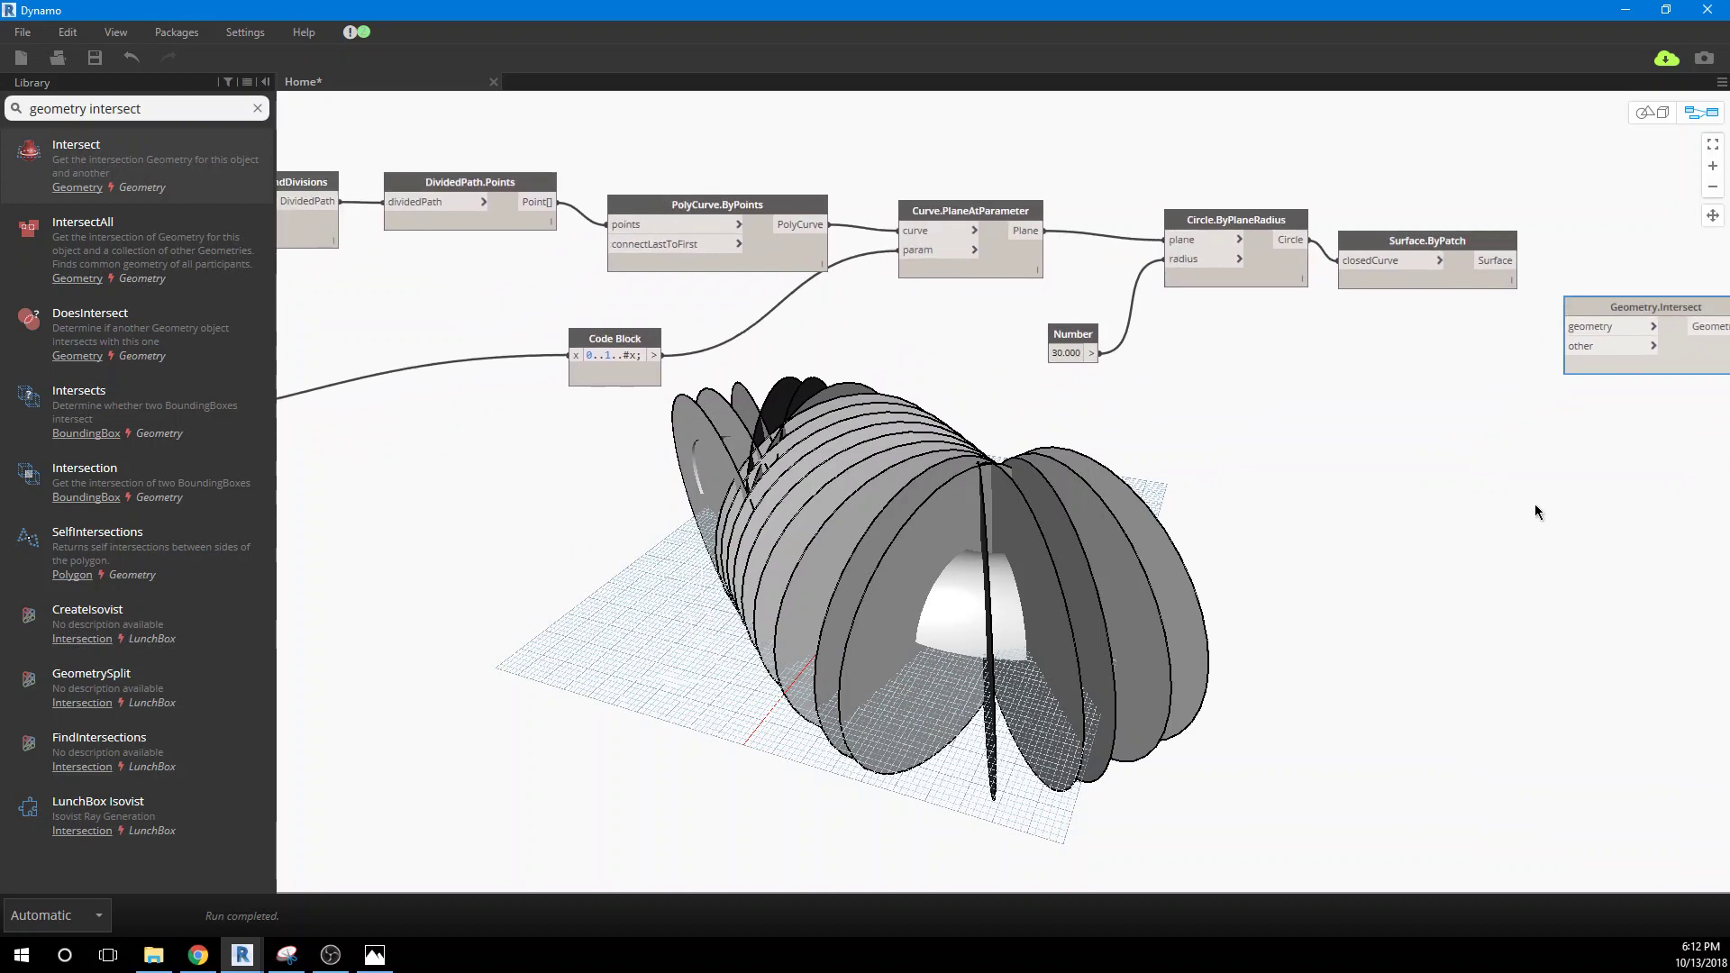
middle_drag(465, 564, 641, 478)
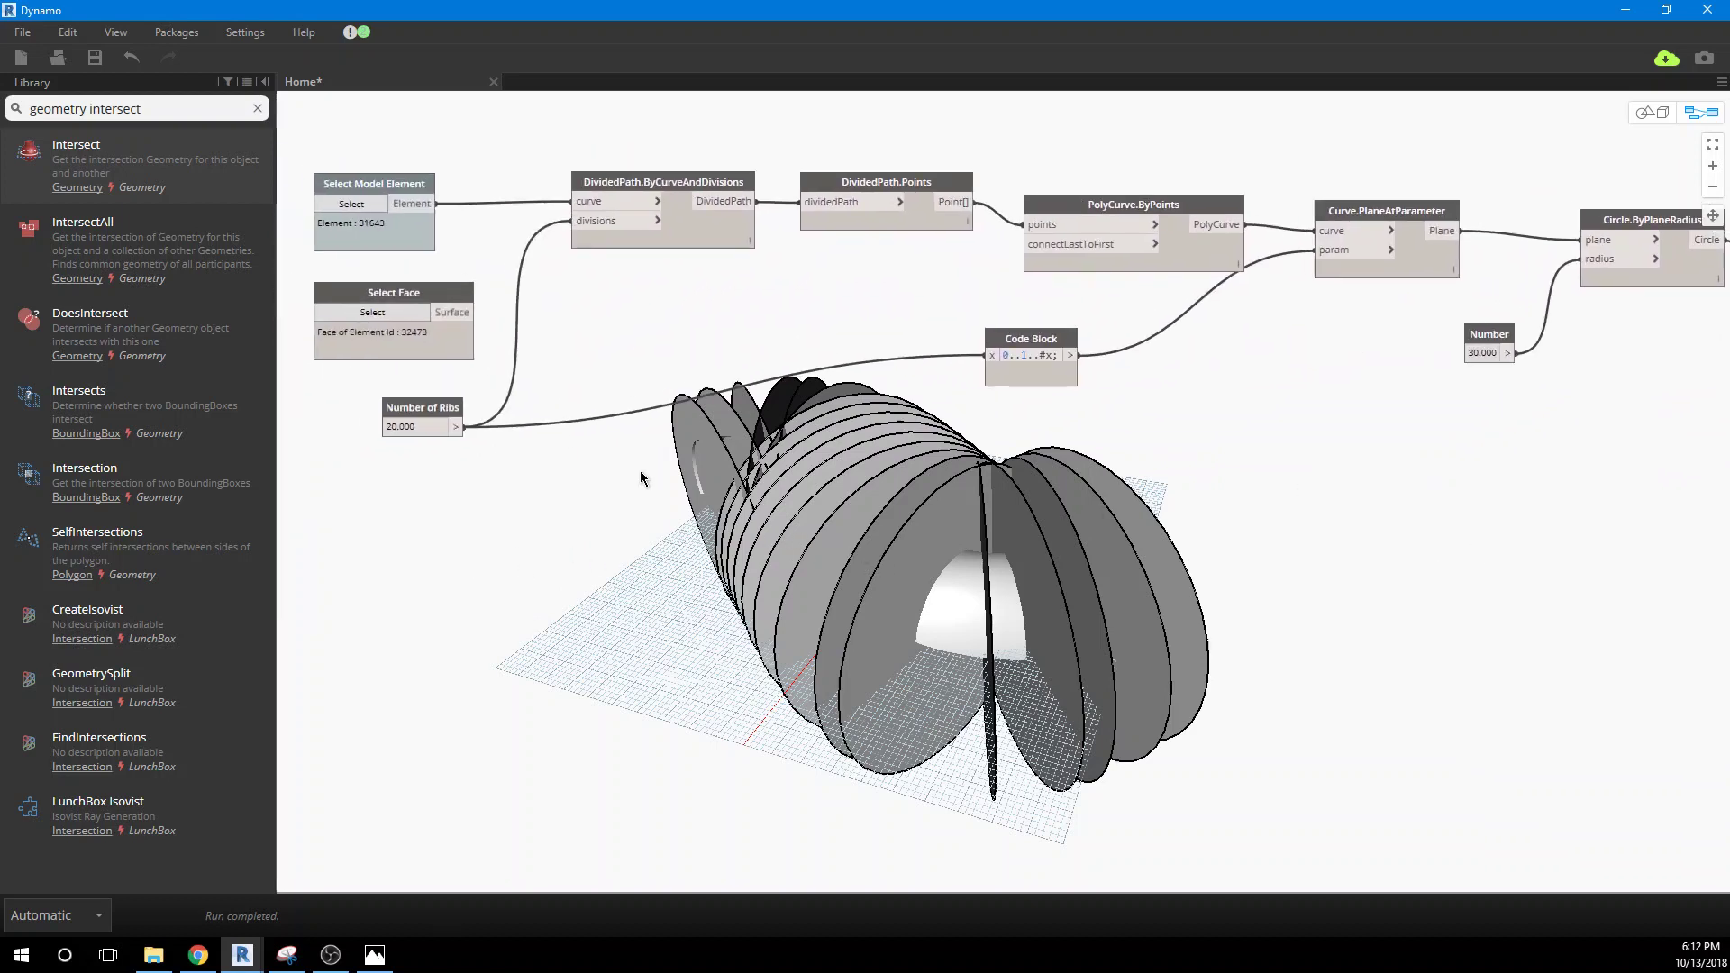
click(456, 316)
middle_drag(1446, 556, 1104, 584)
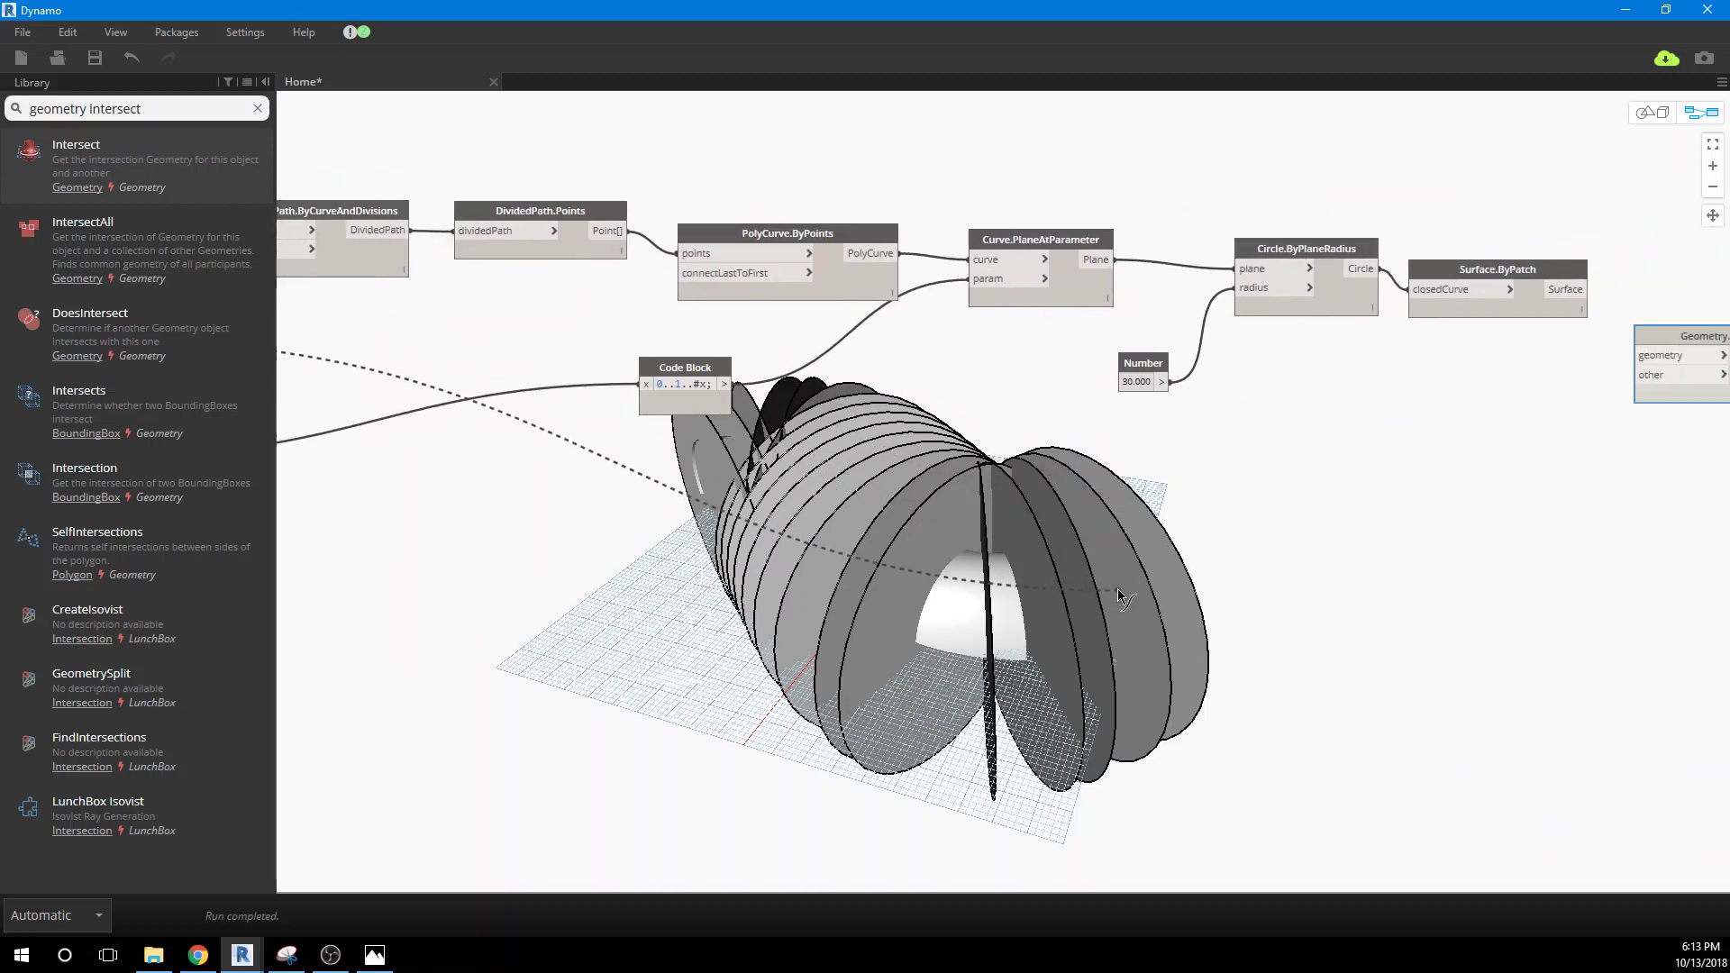
click(1638, 375)
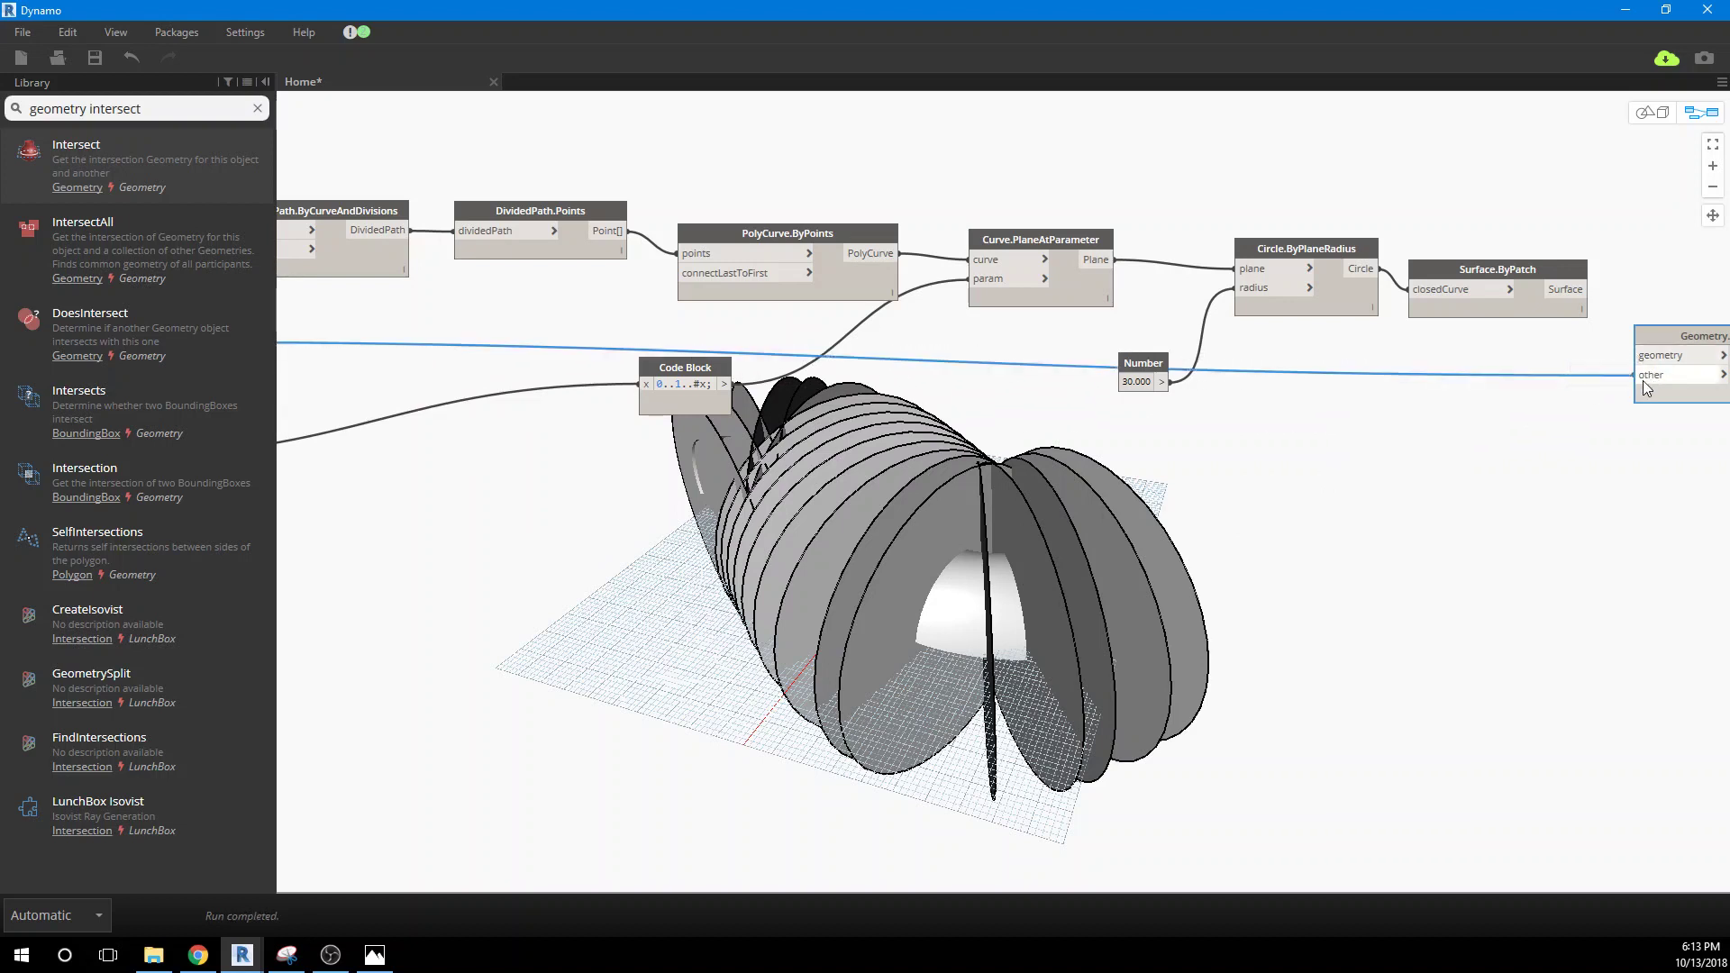
click(1590, 289)
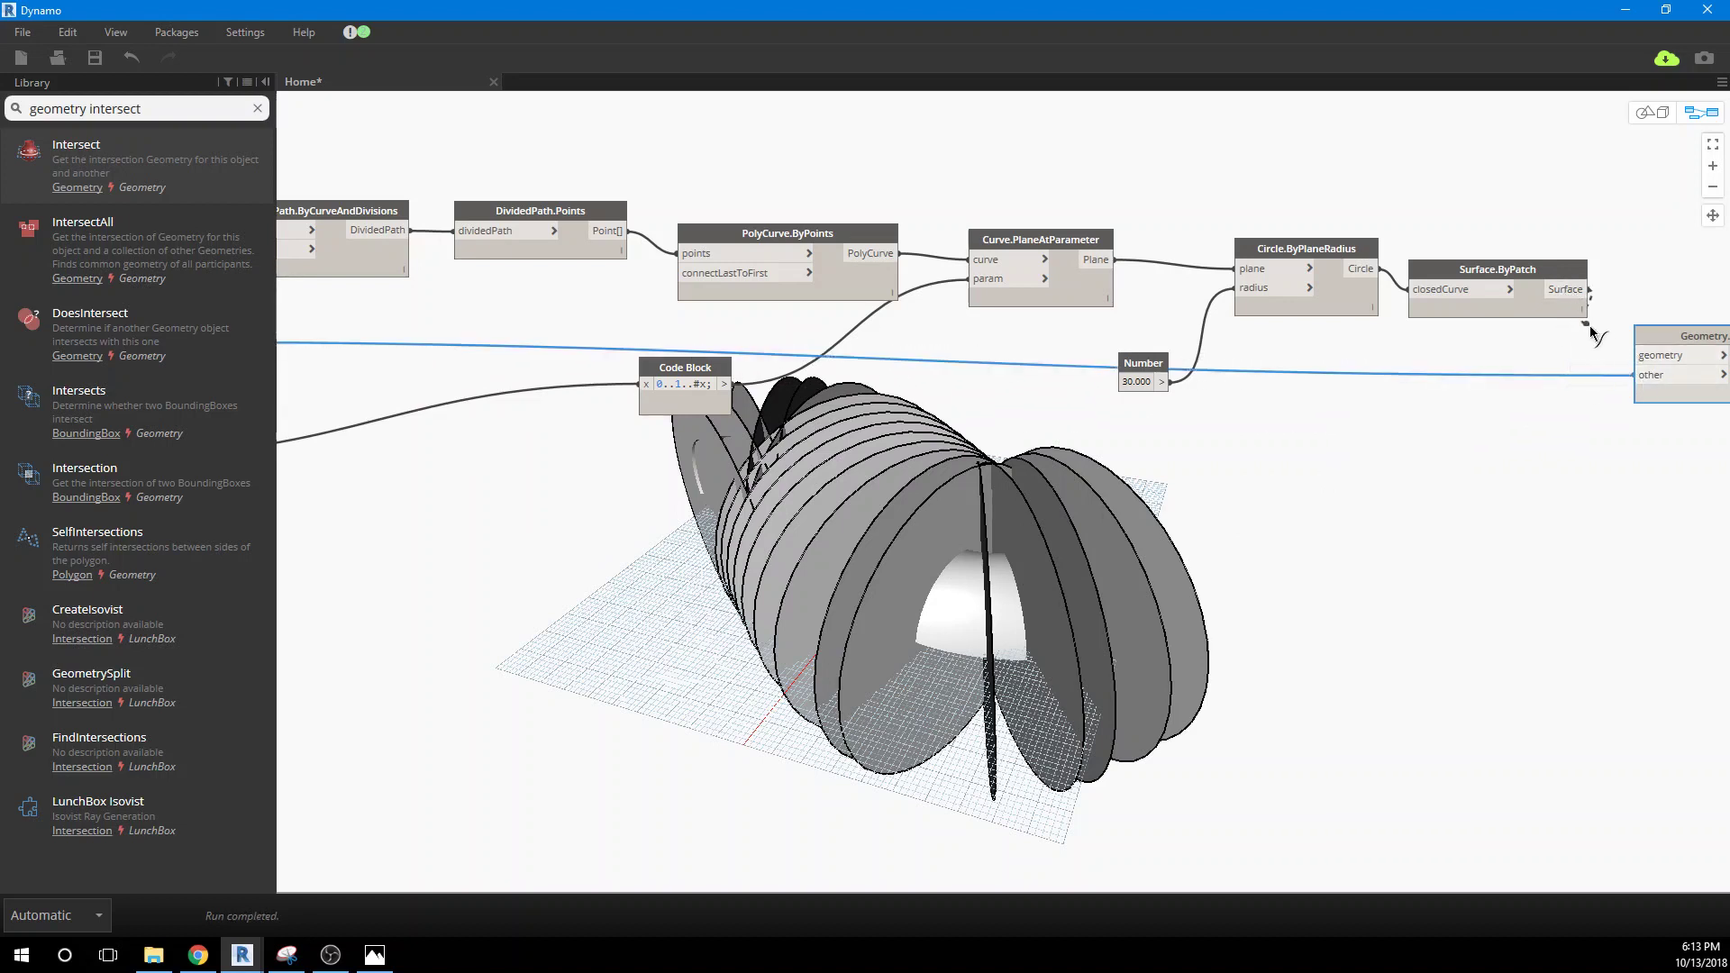
click(1649, 360)
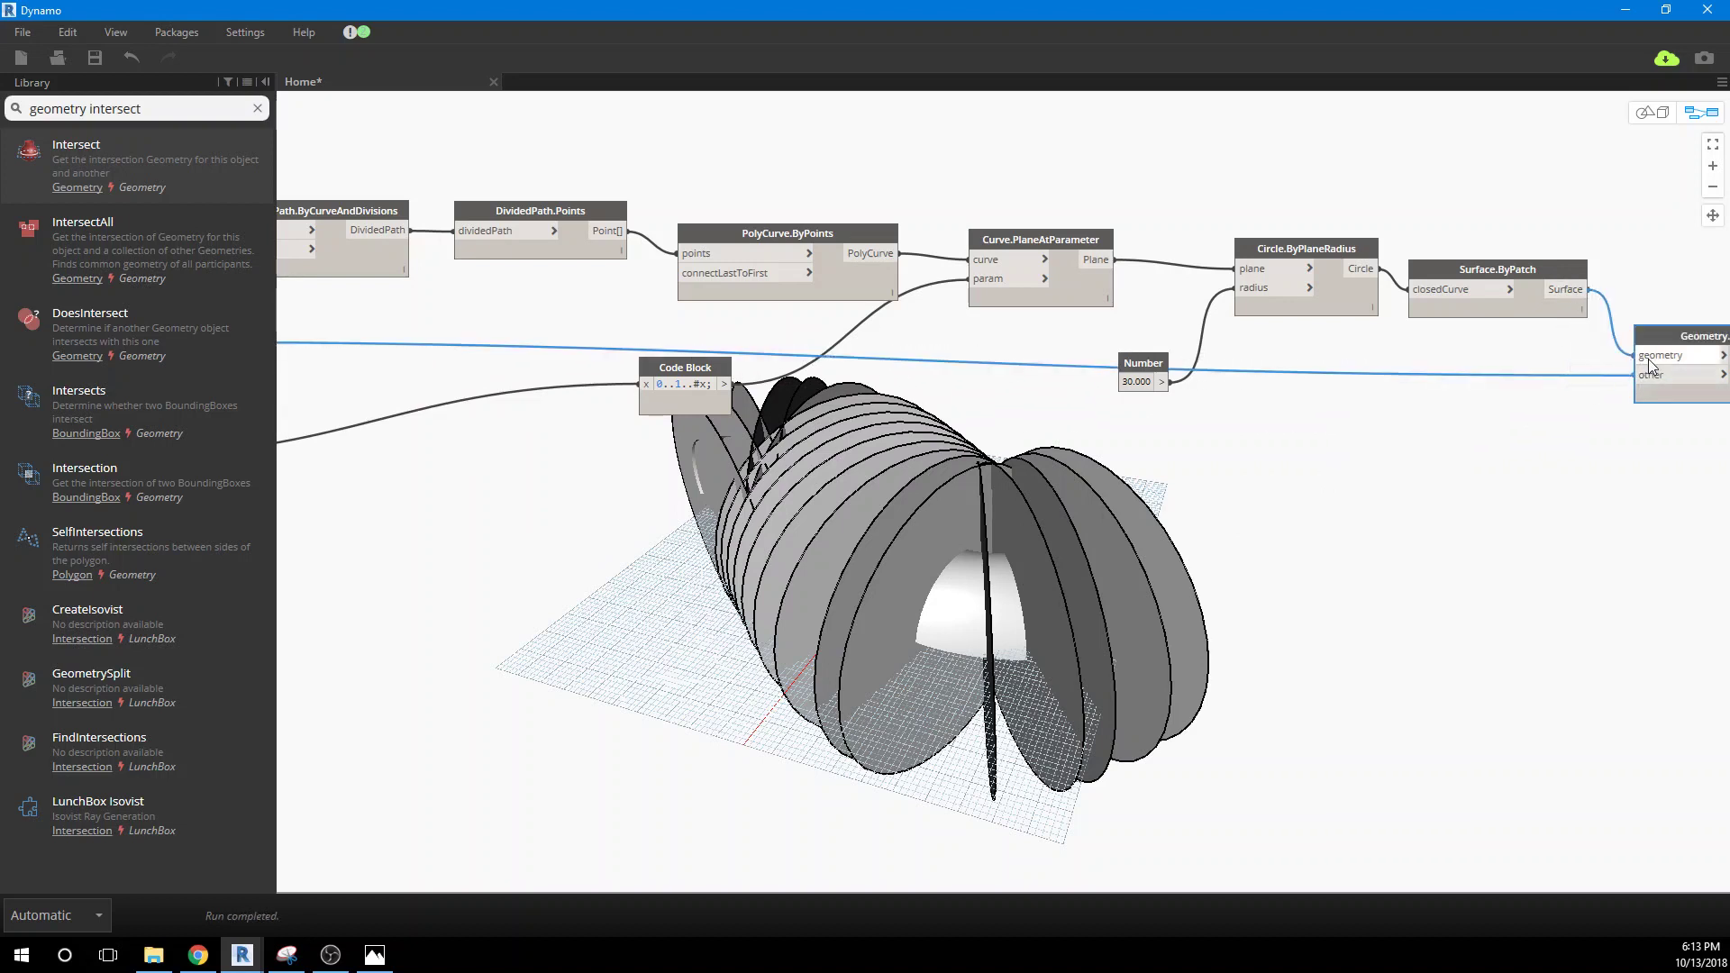
Step: Turn off the Surface.ByPatch preview, then select Geometry.Intersect and orbit to inspect the intersection
right_click(1489, 263)
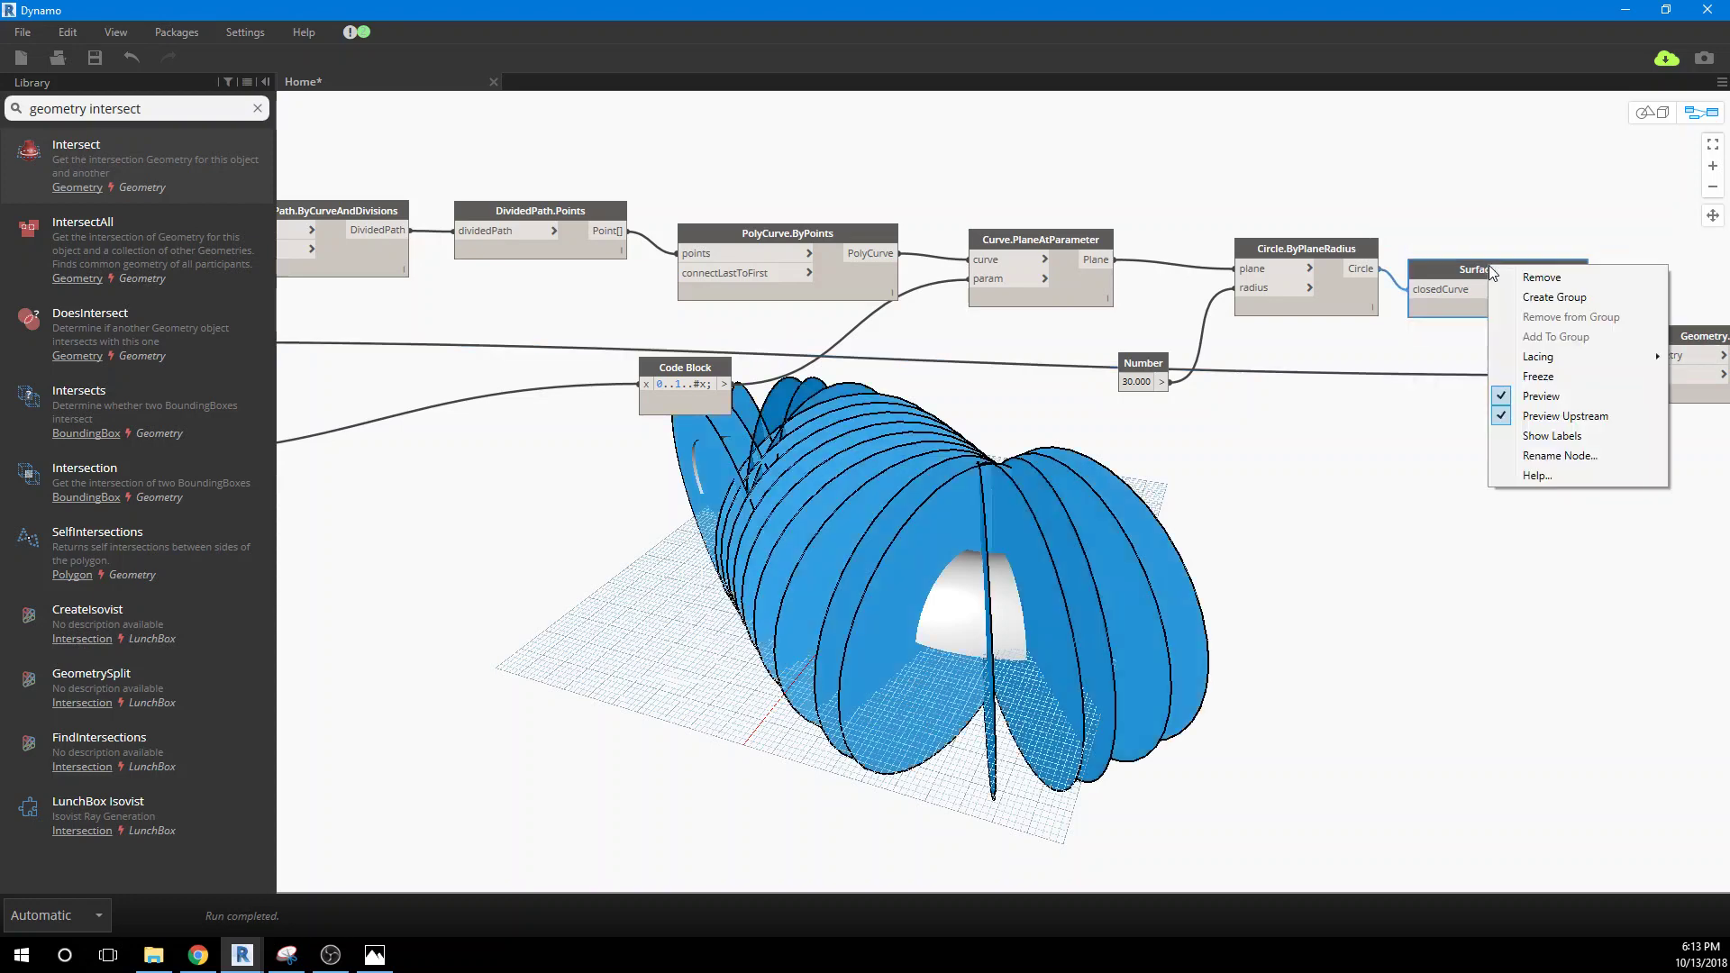
click(1499, 397)
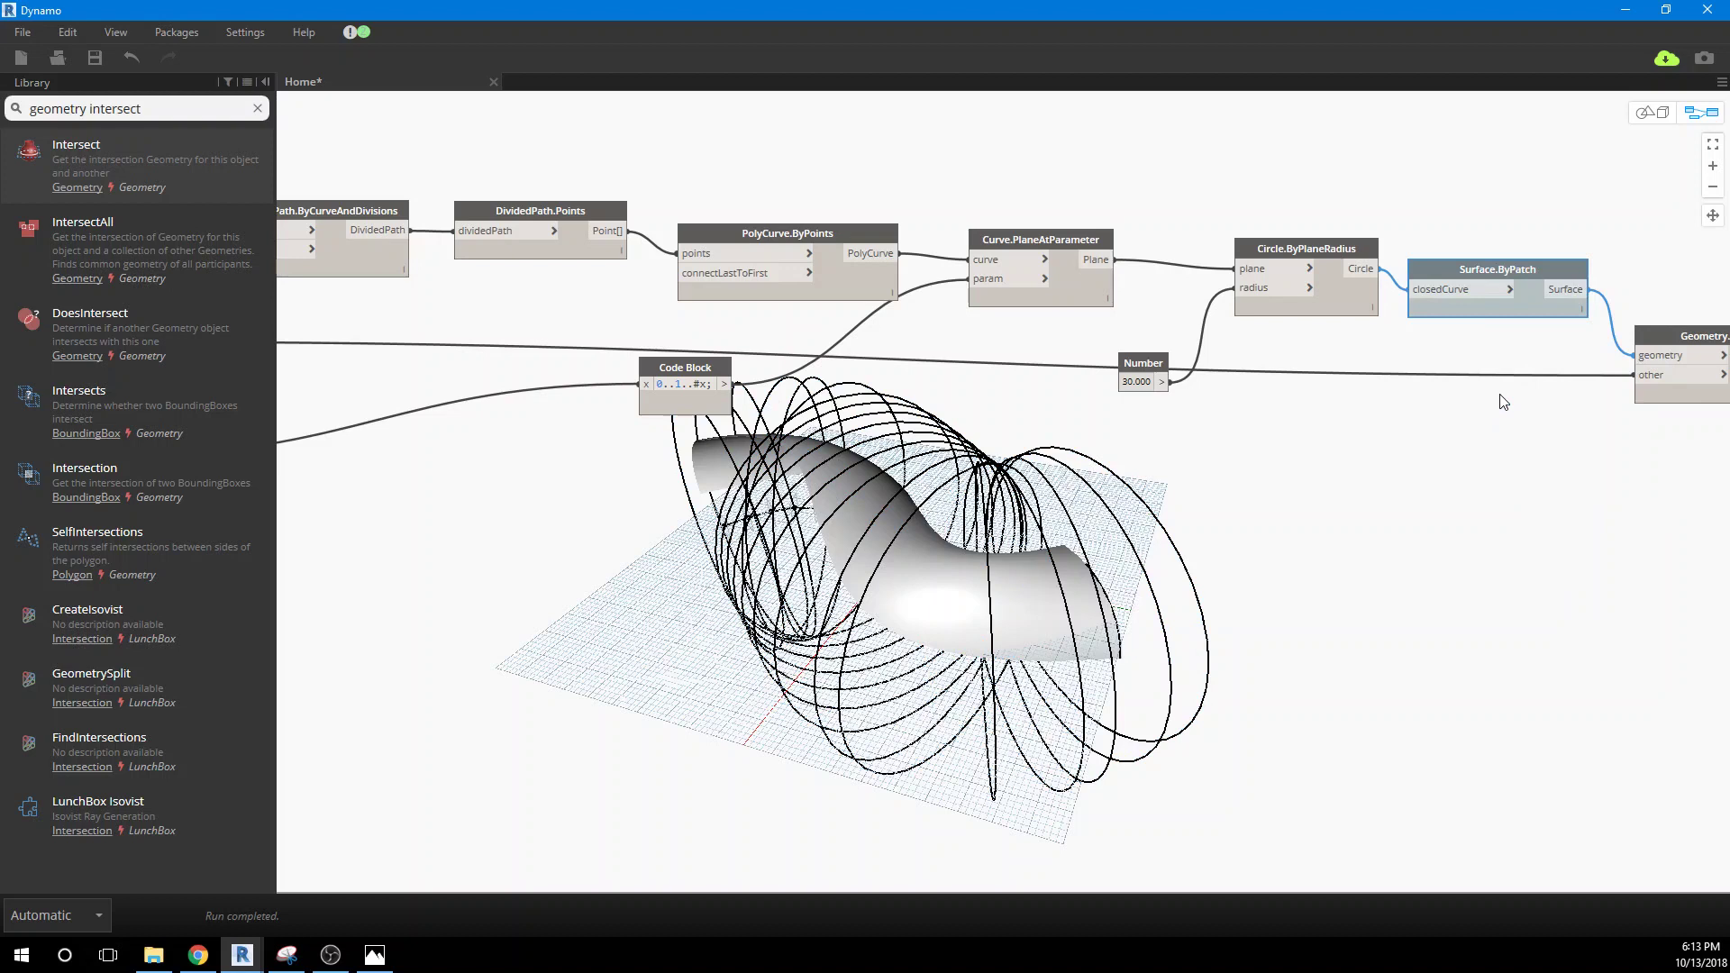
click(1669, 339)
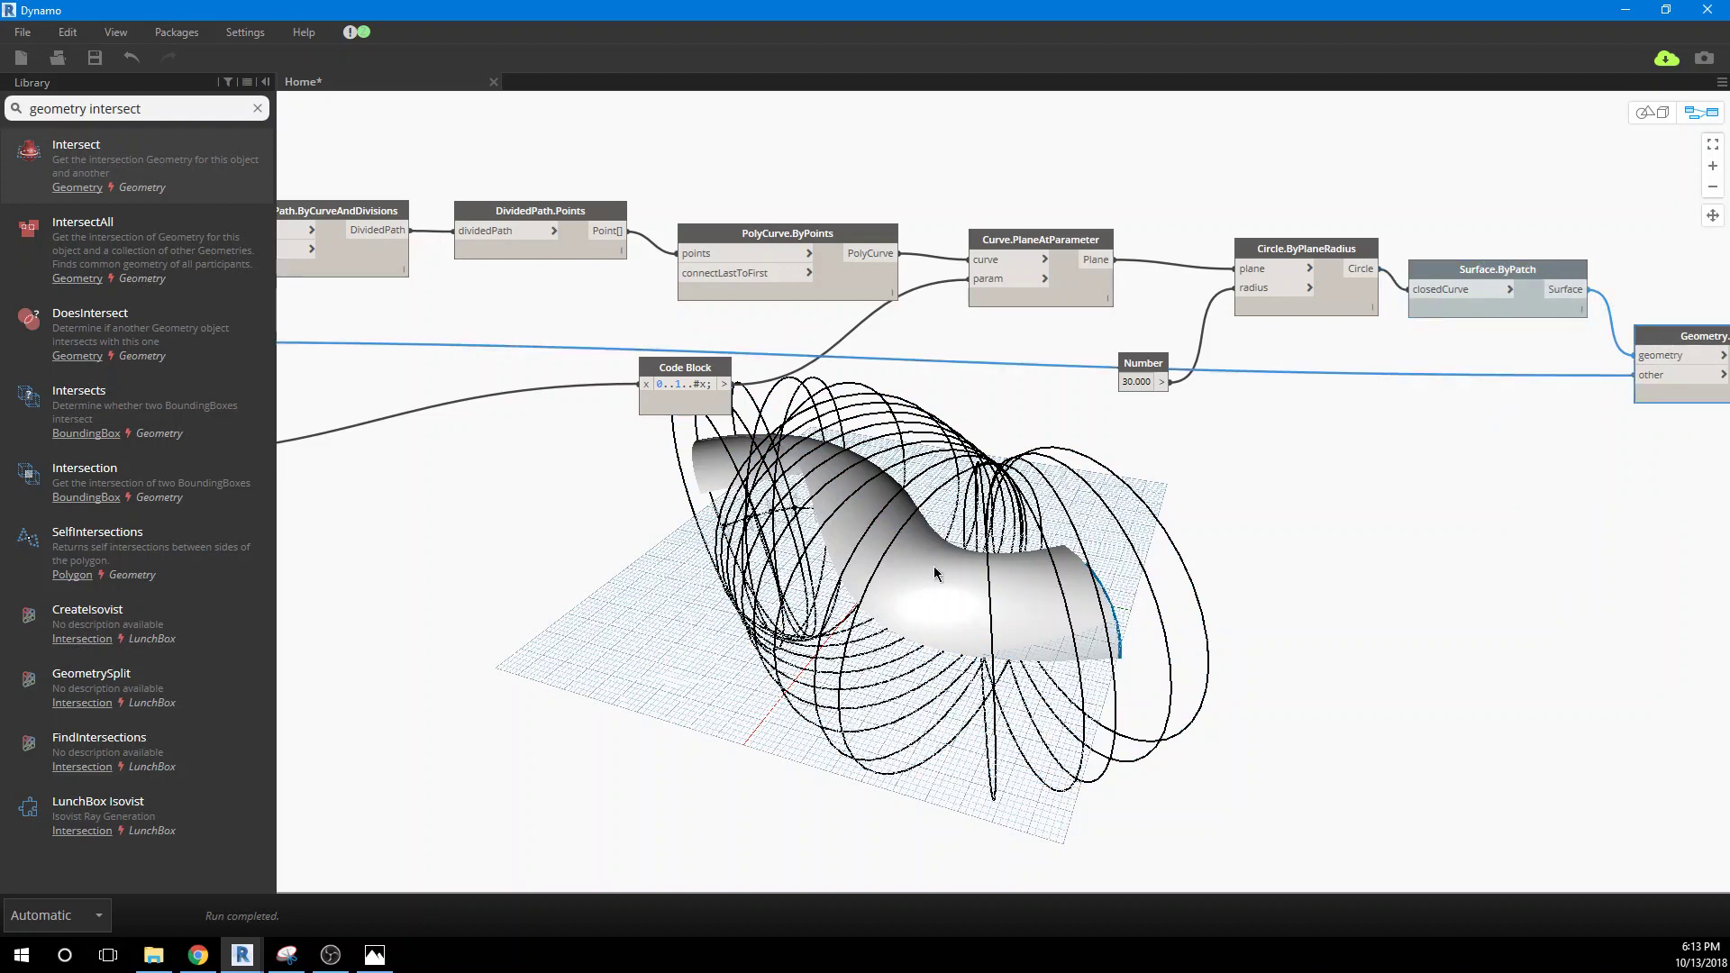
middle_drag(1243, 722, 1139, 733)
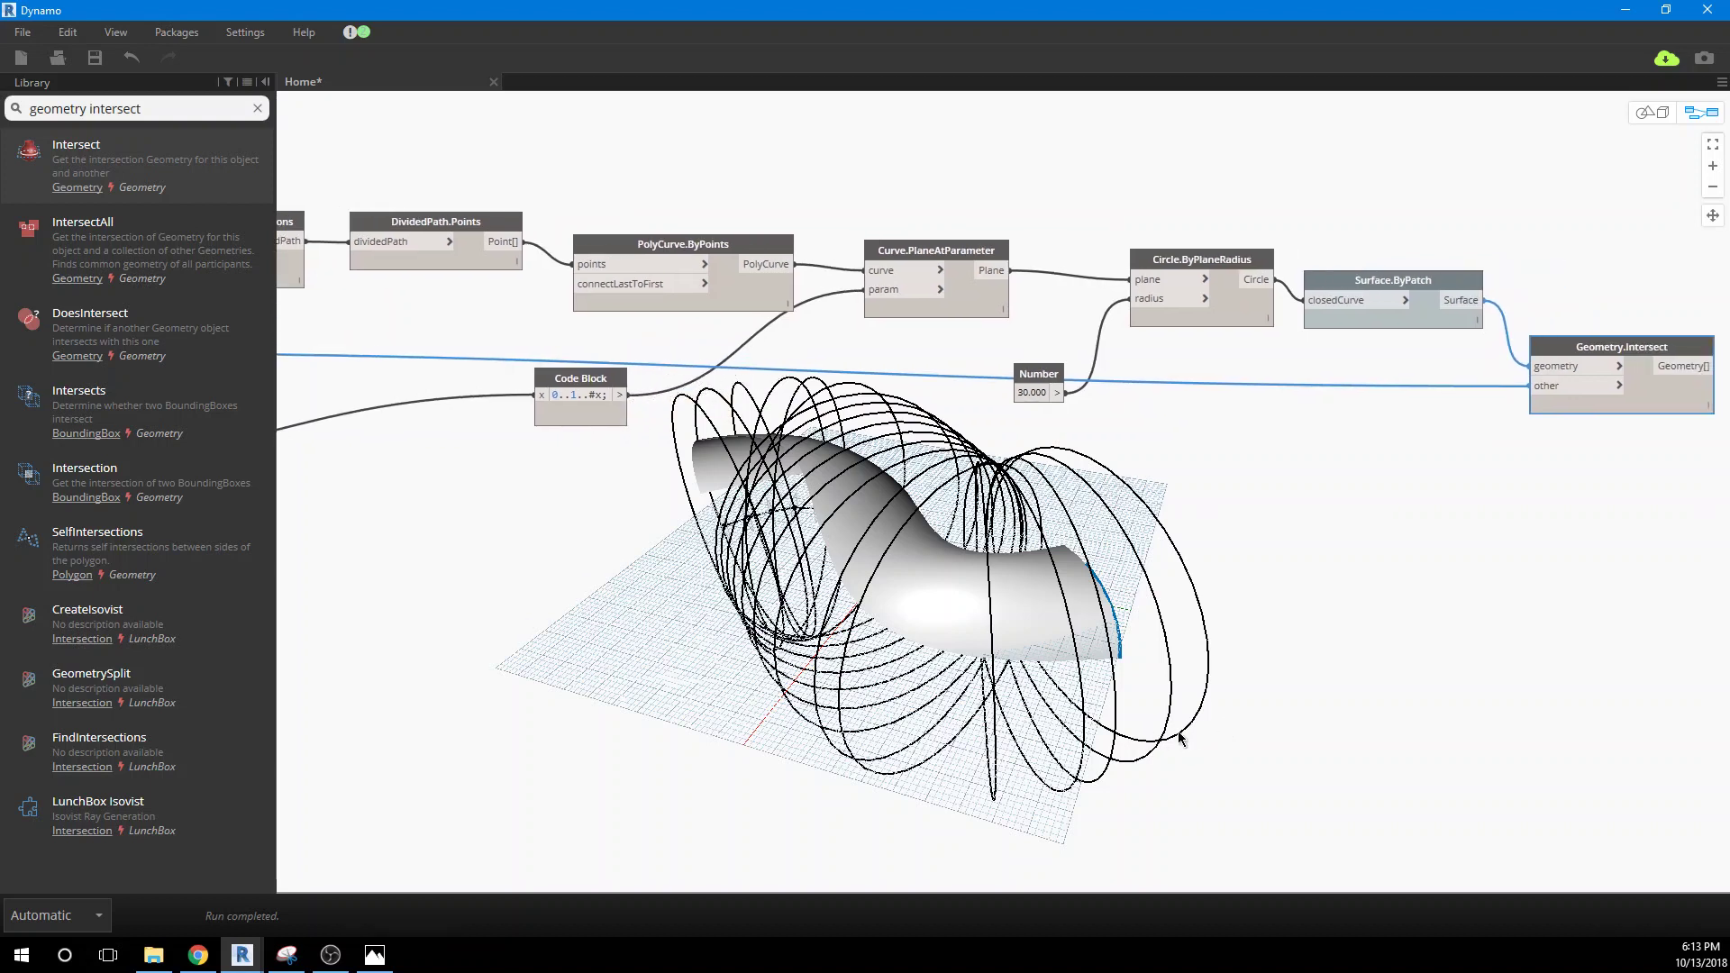
click(1644, 117)
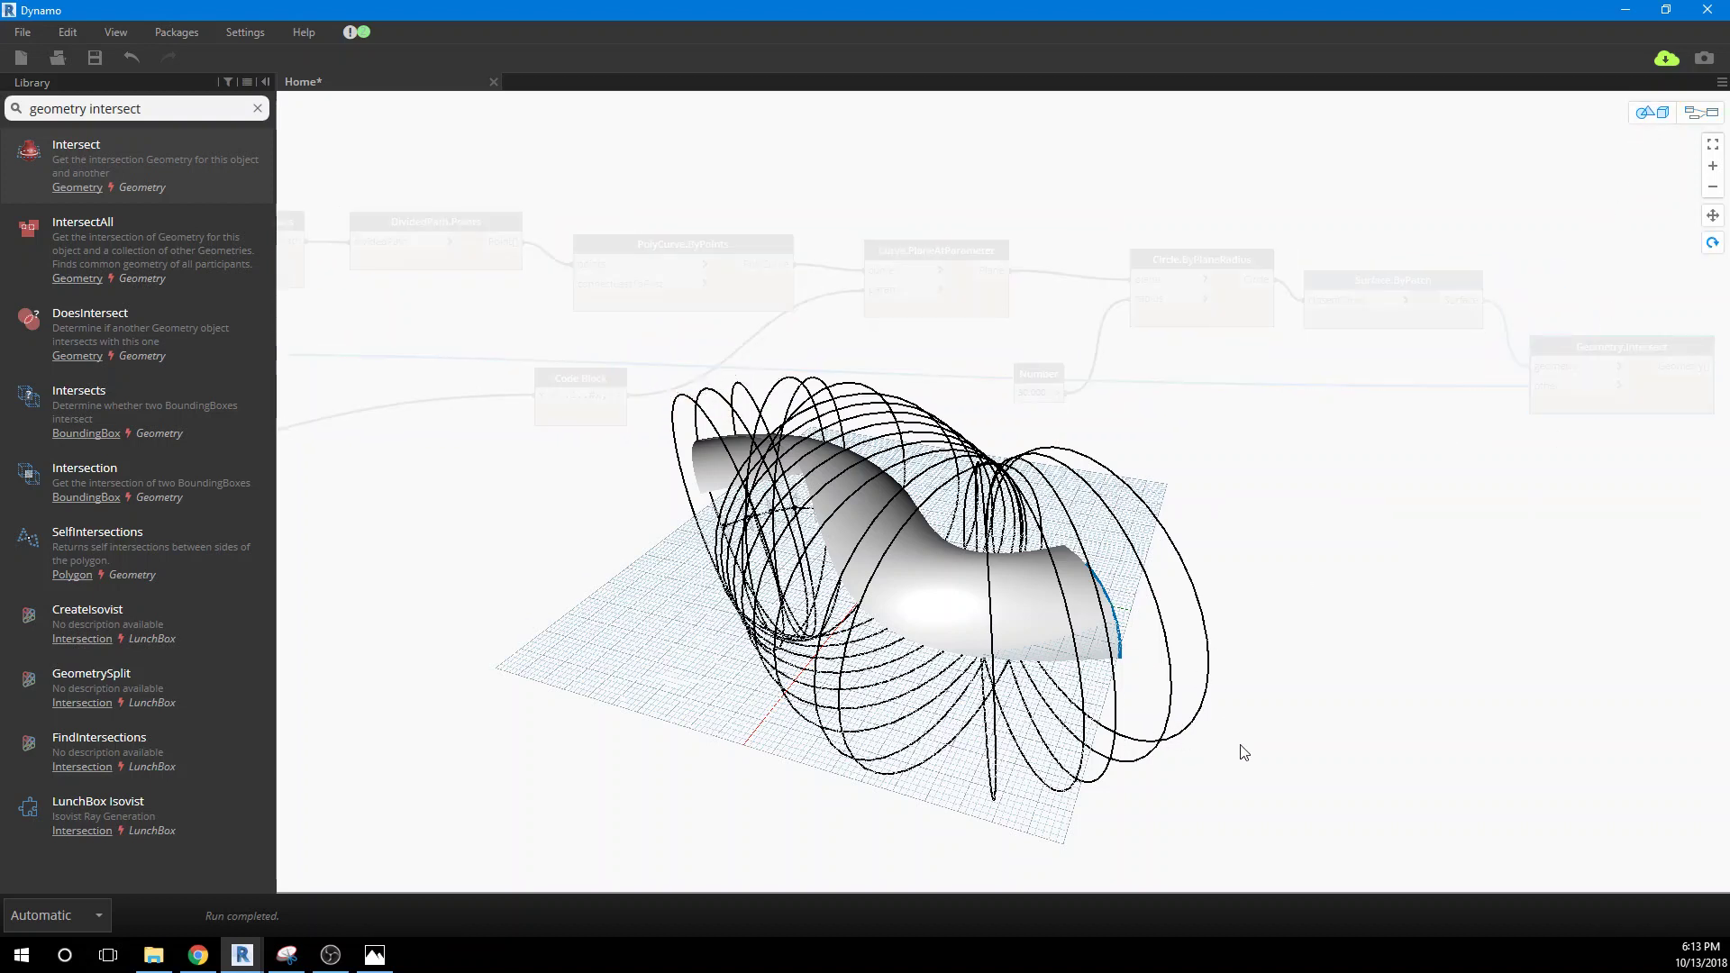
right_drag(1240, 742, 1078, 780)
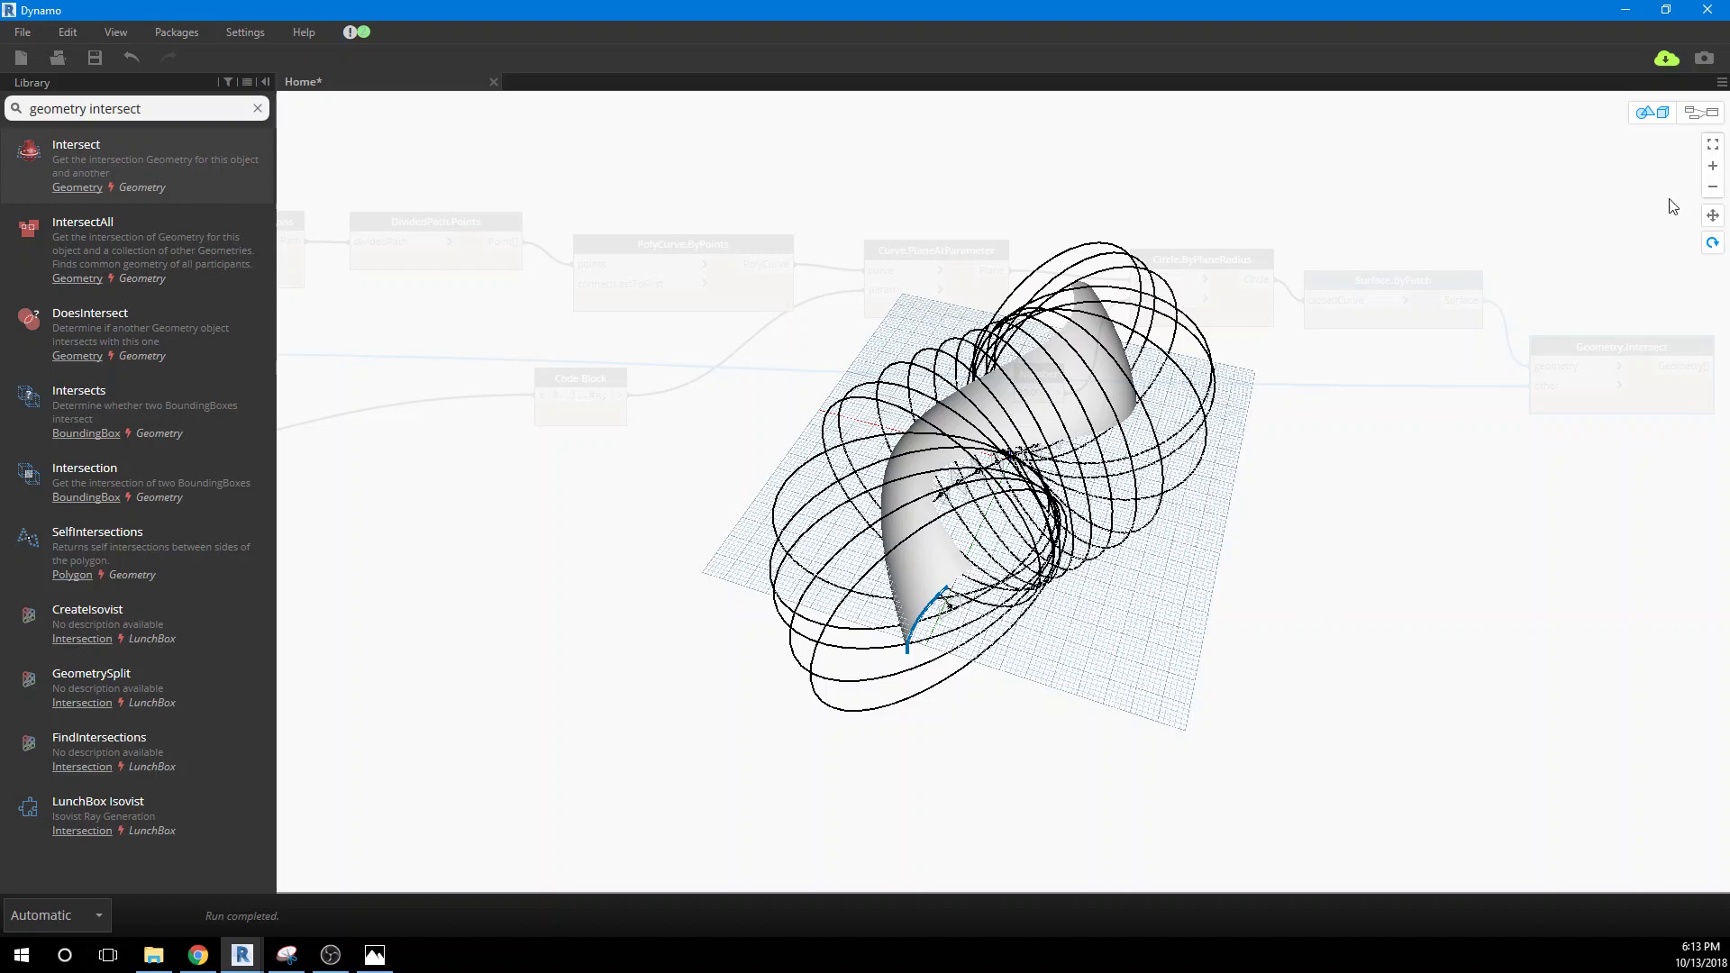
click(1706, 118)
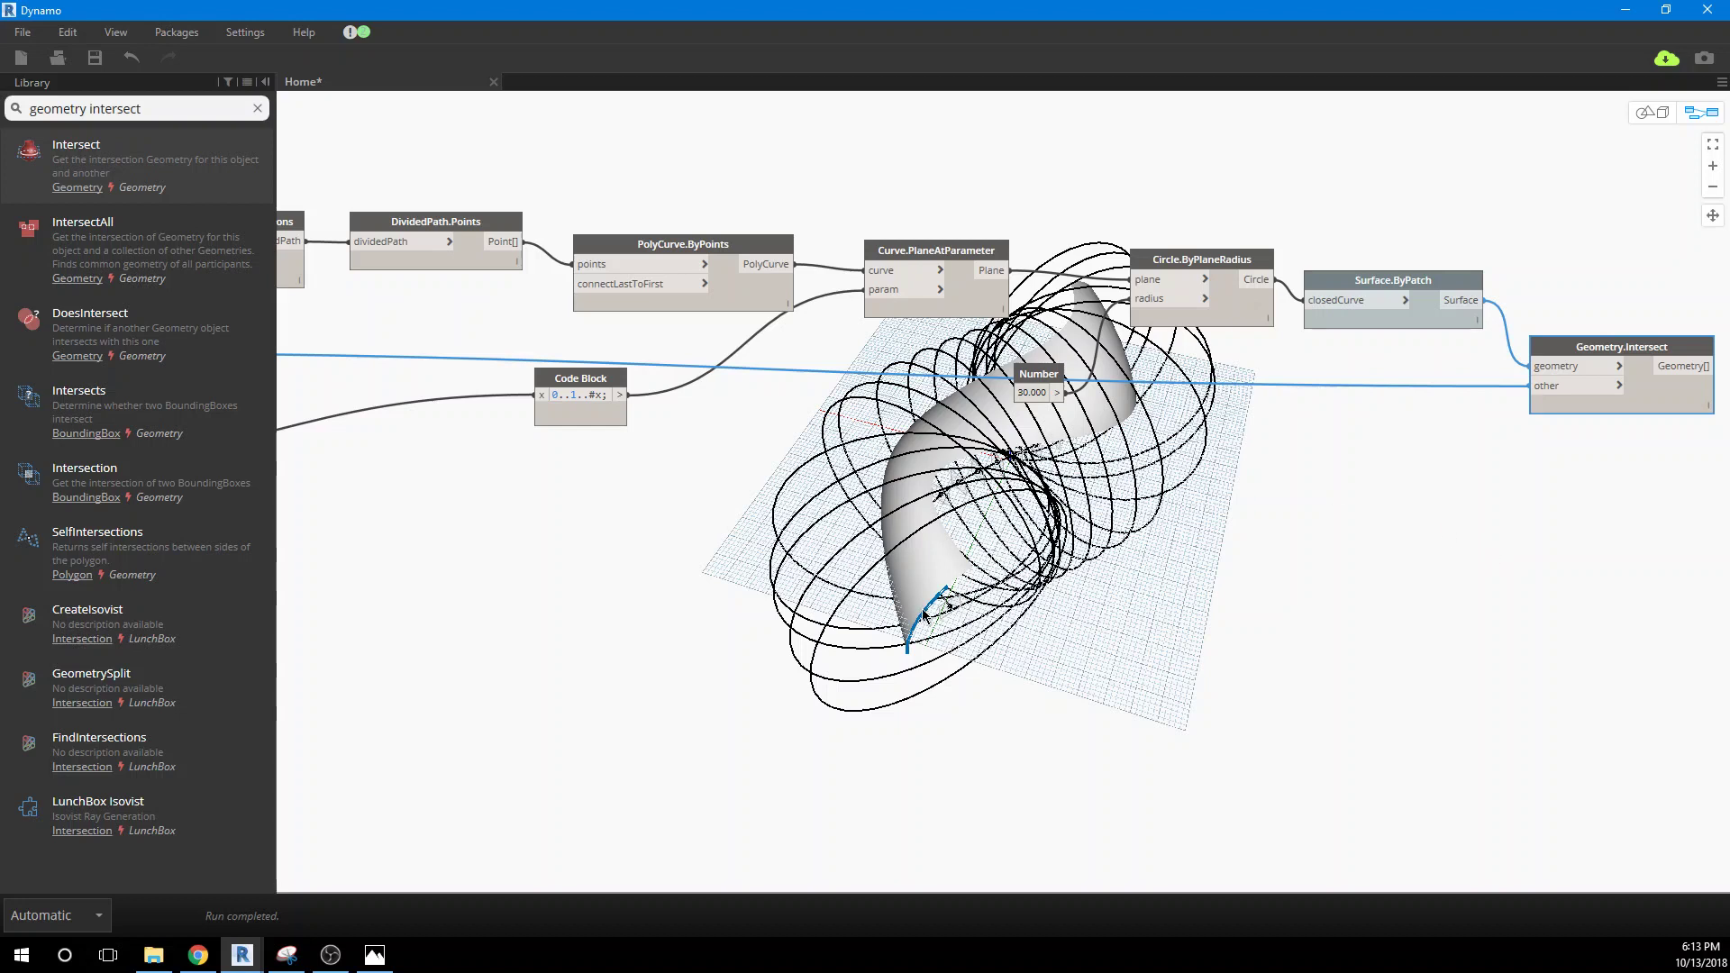
Step: Turn off Circle.ByPlaneRadius's preview and check the Geometry.Intersect output
click(1182, 262)
right_click(1182, 263)
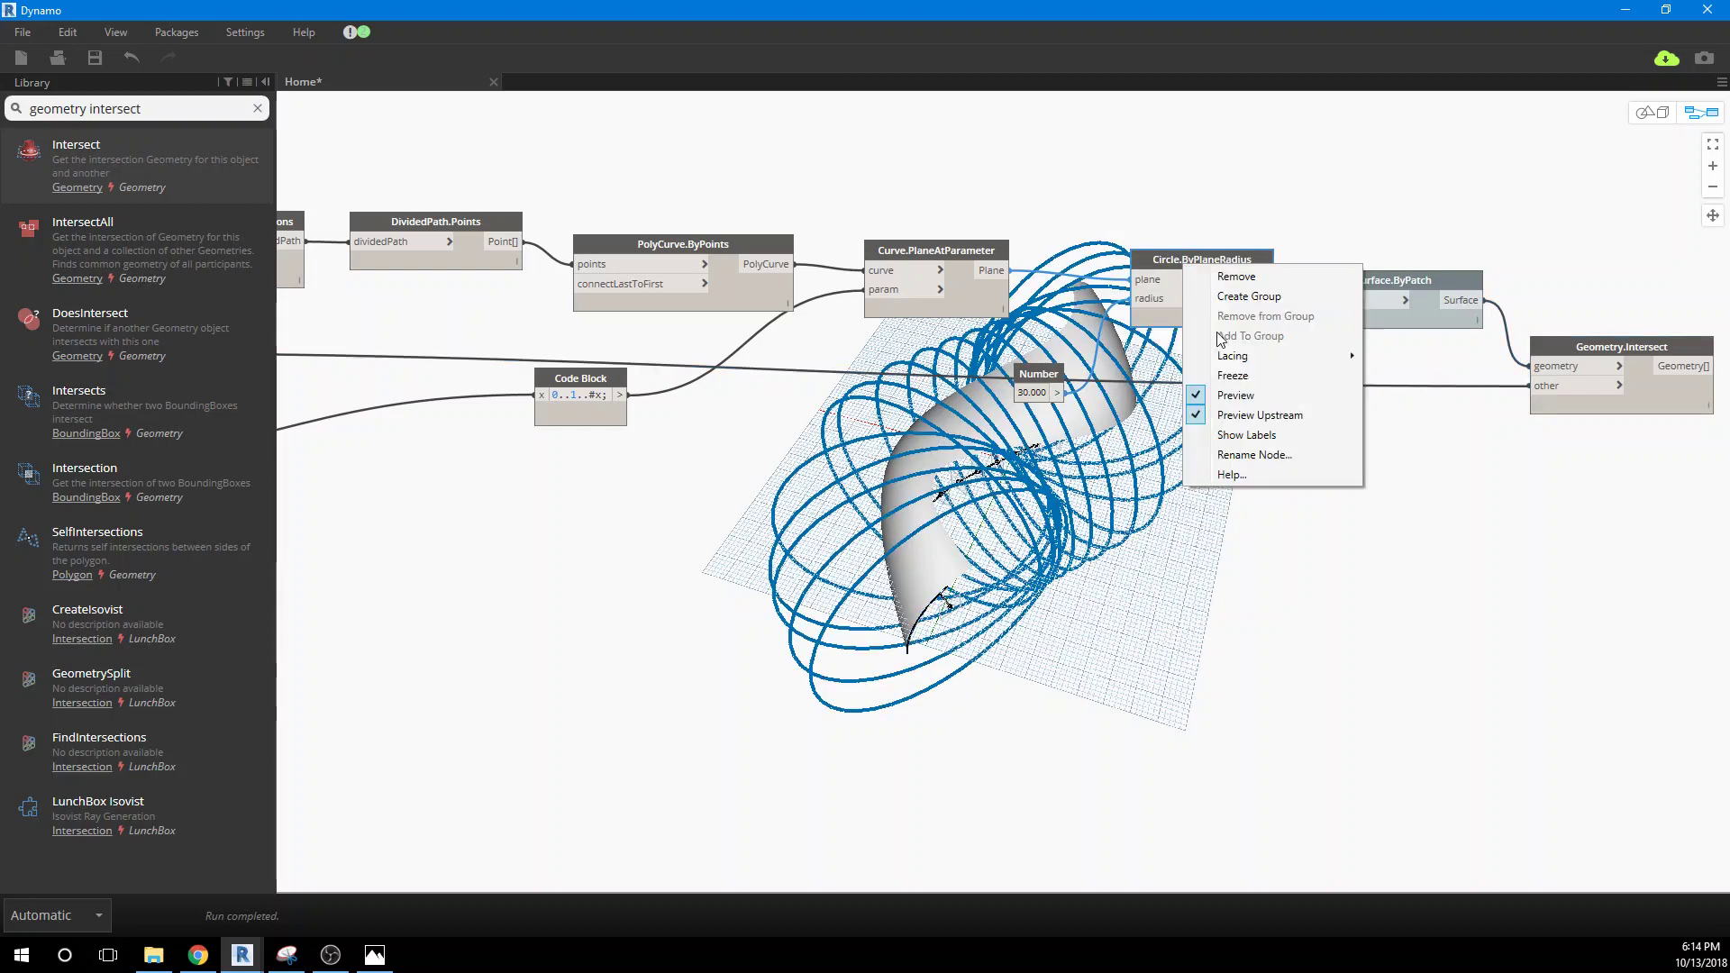
click(1235, 395)
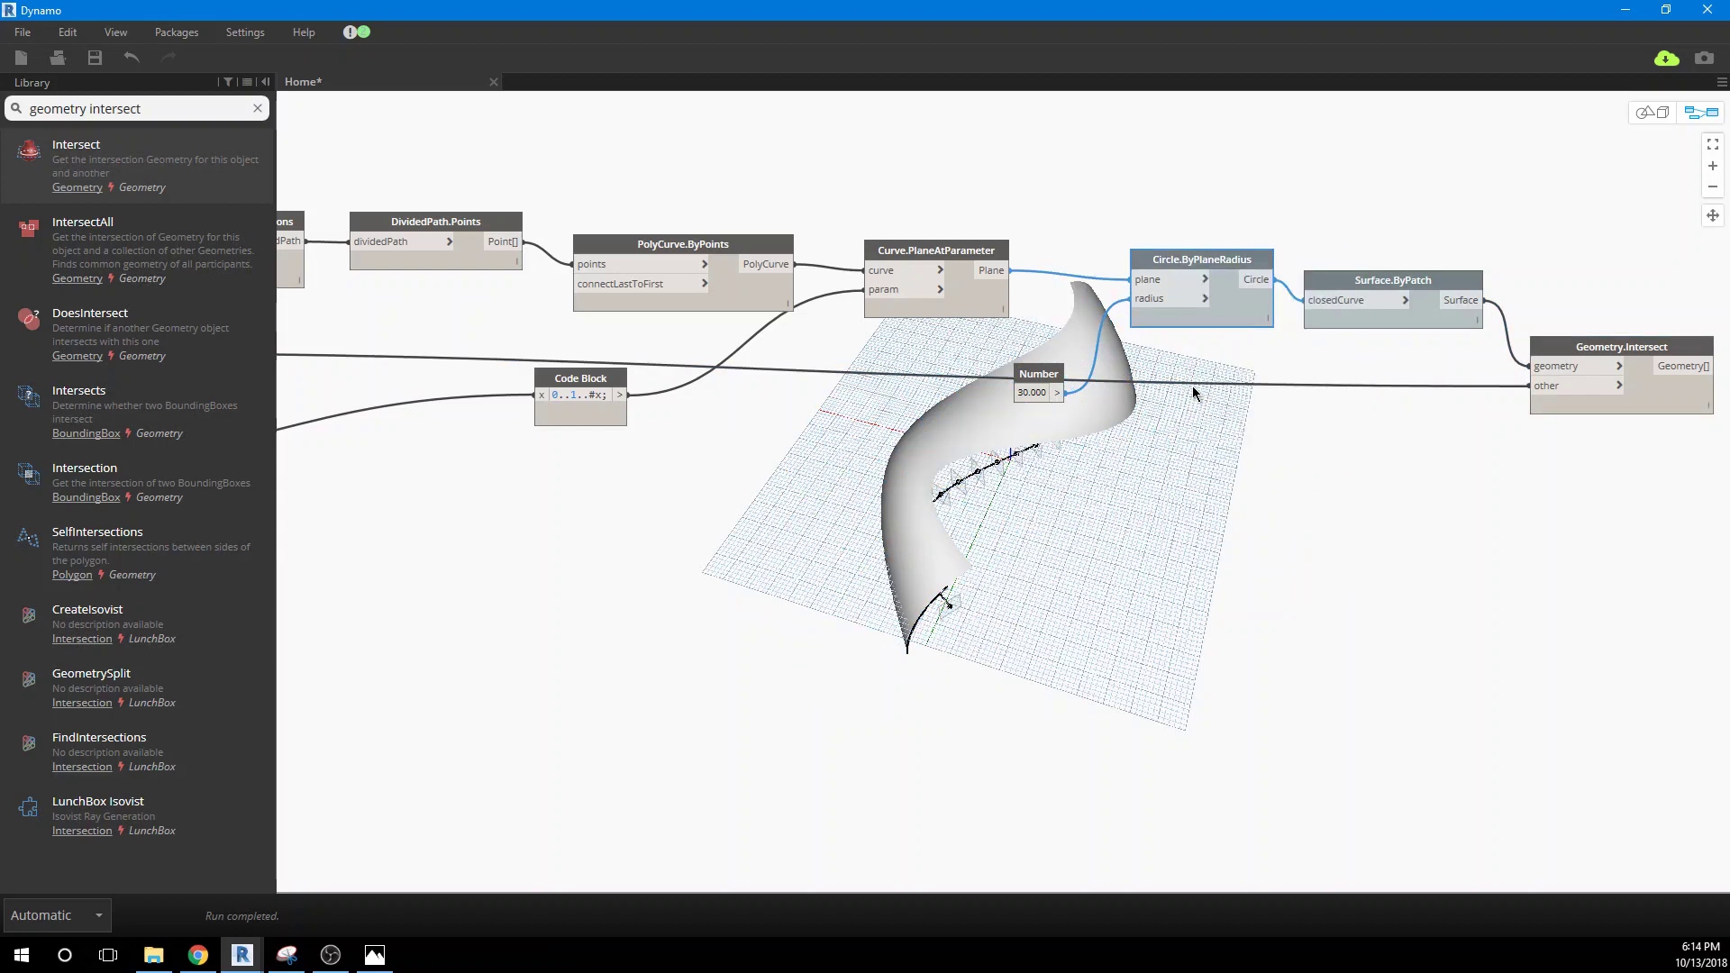
click(1543, 346)
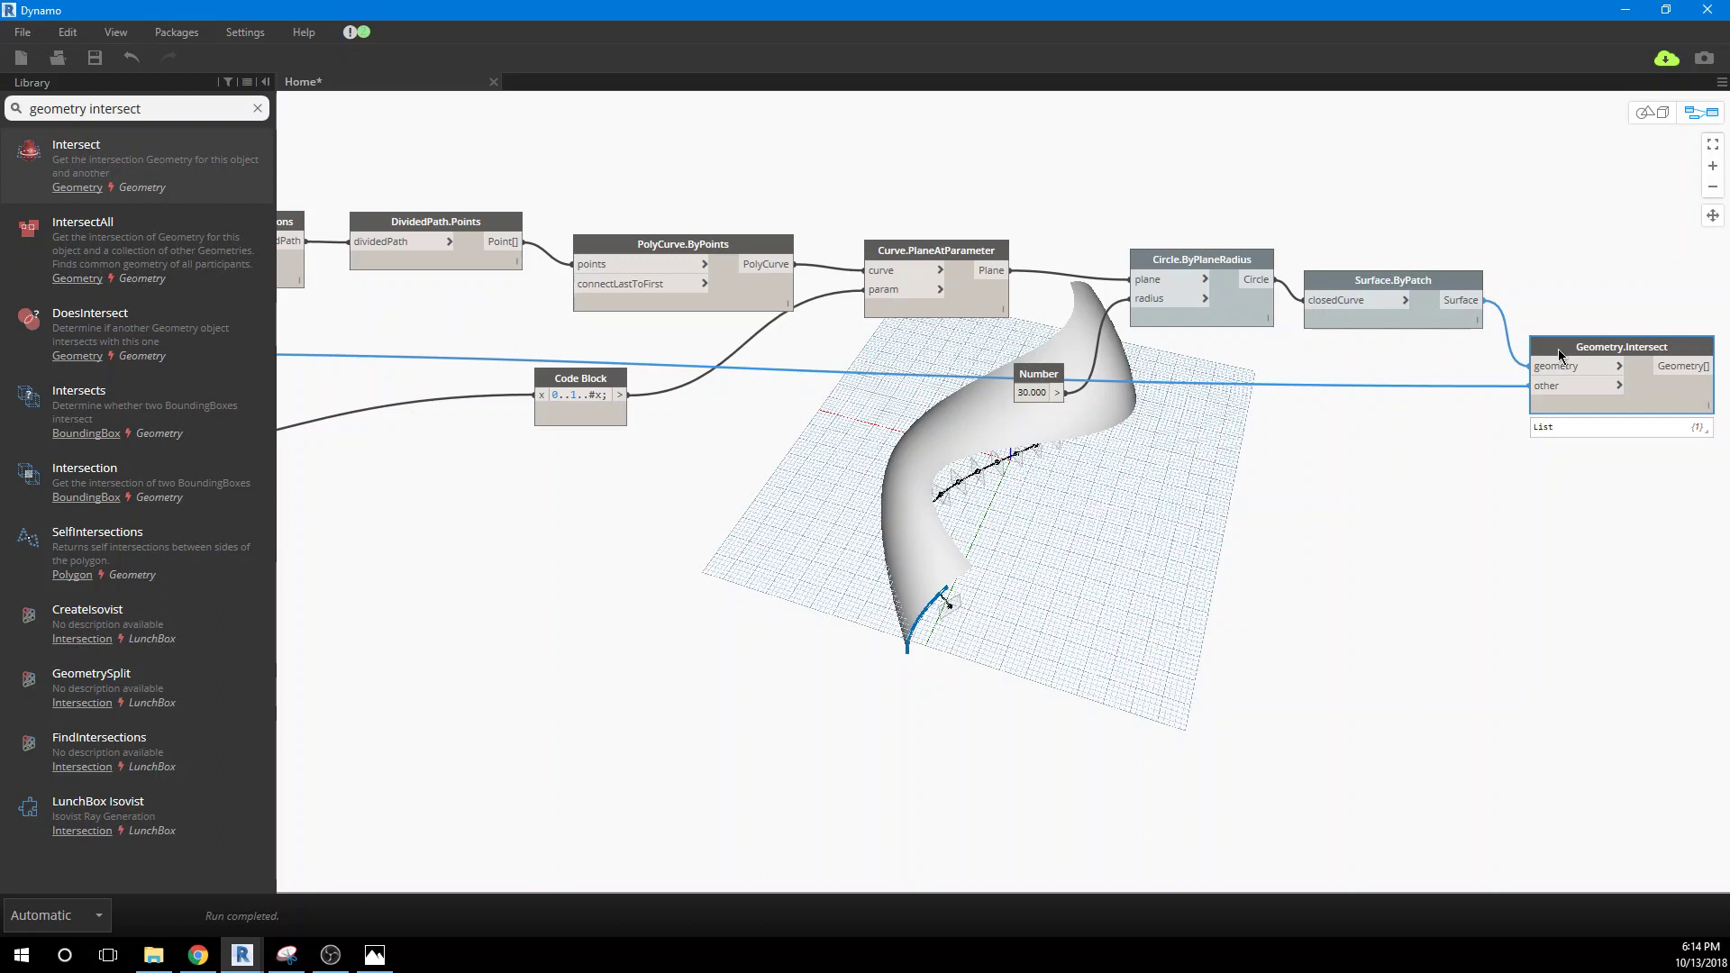
click(1083, 440)
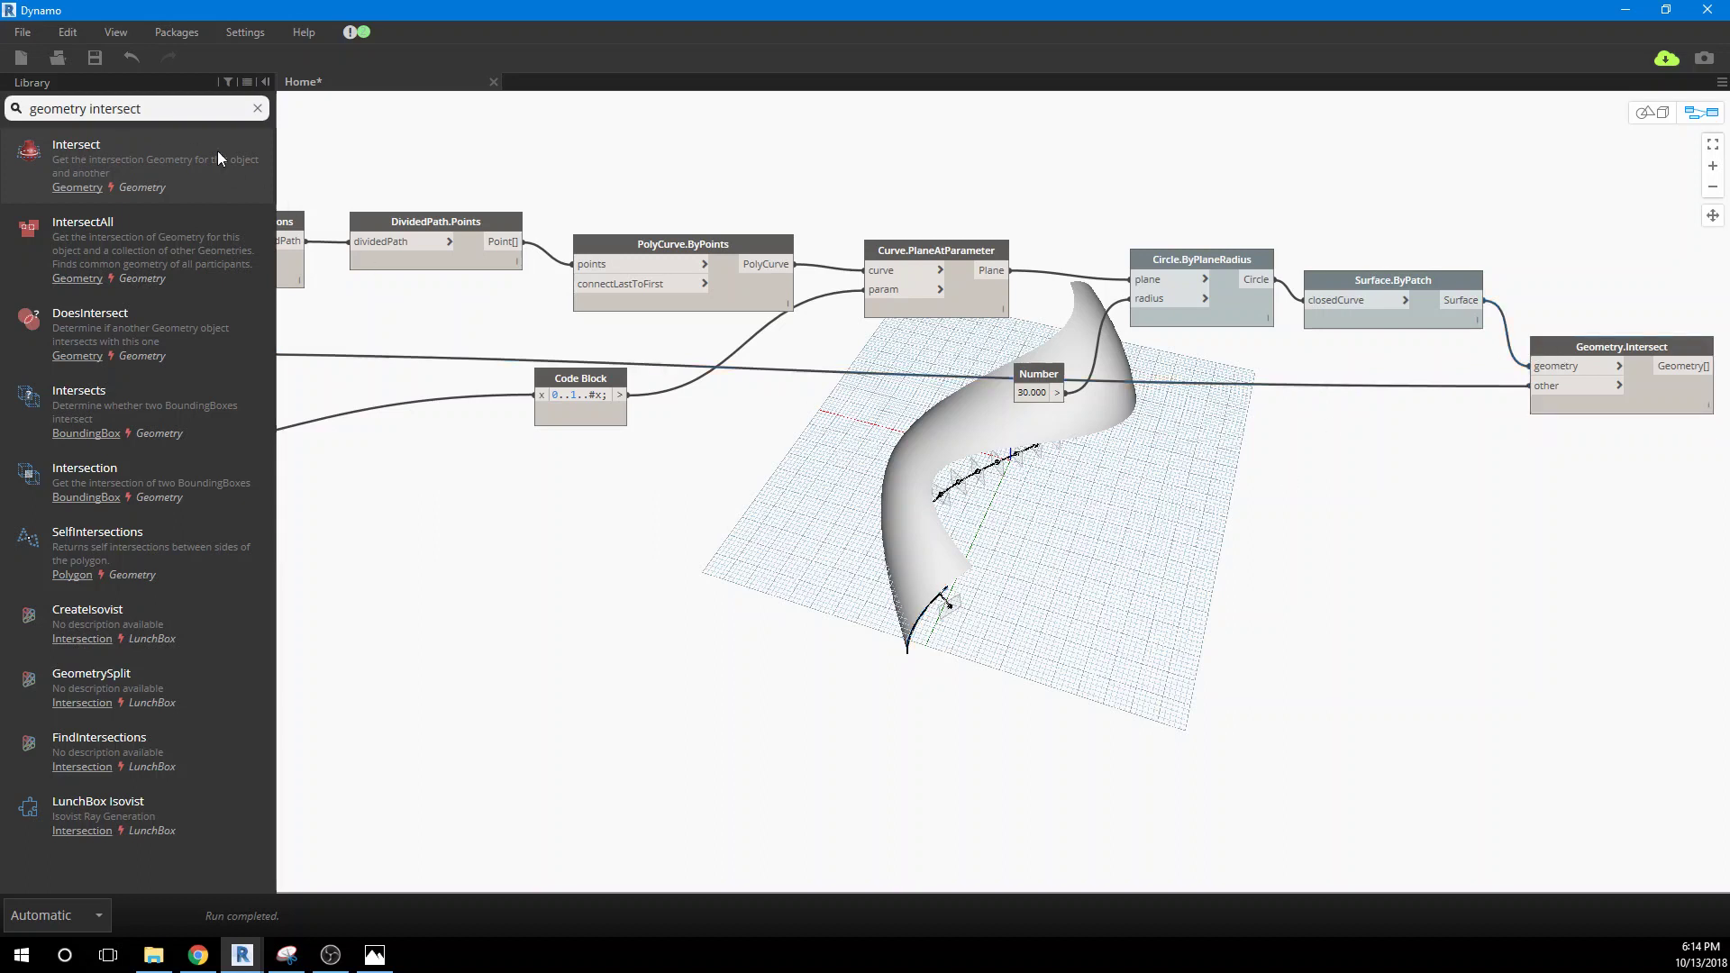
mouse_move(1545, 405)
Step: Add a List.OfRepeatedItem node near Geometry.Intersect
click(194, 109)
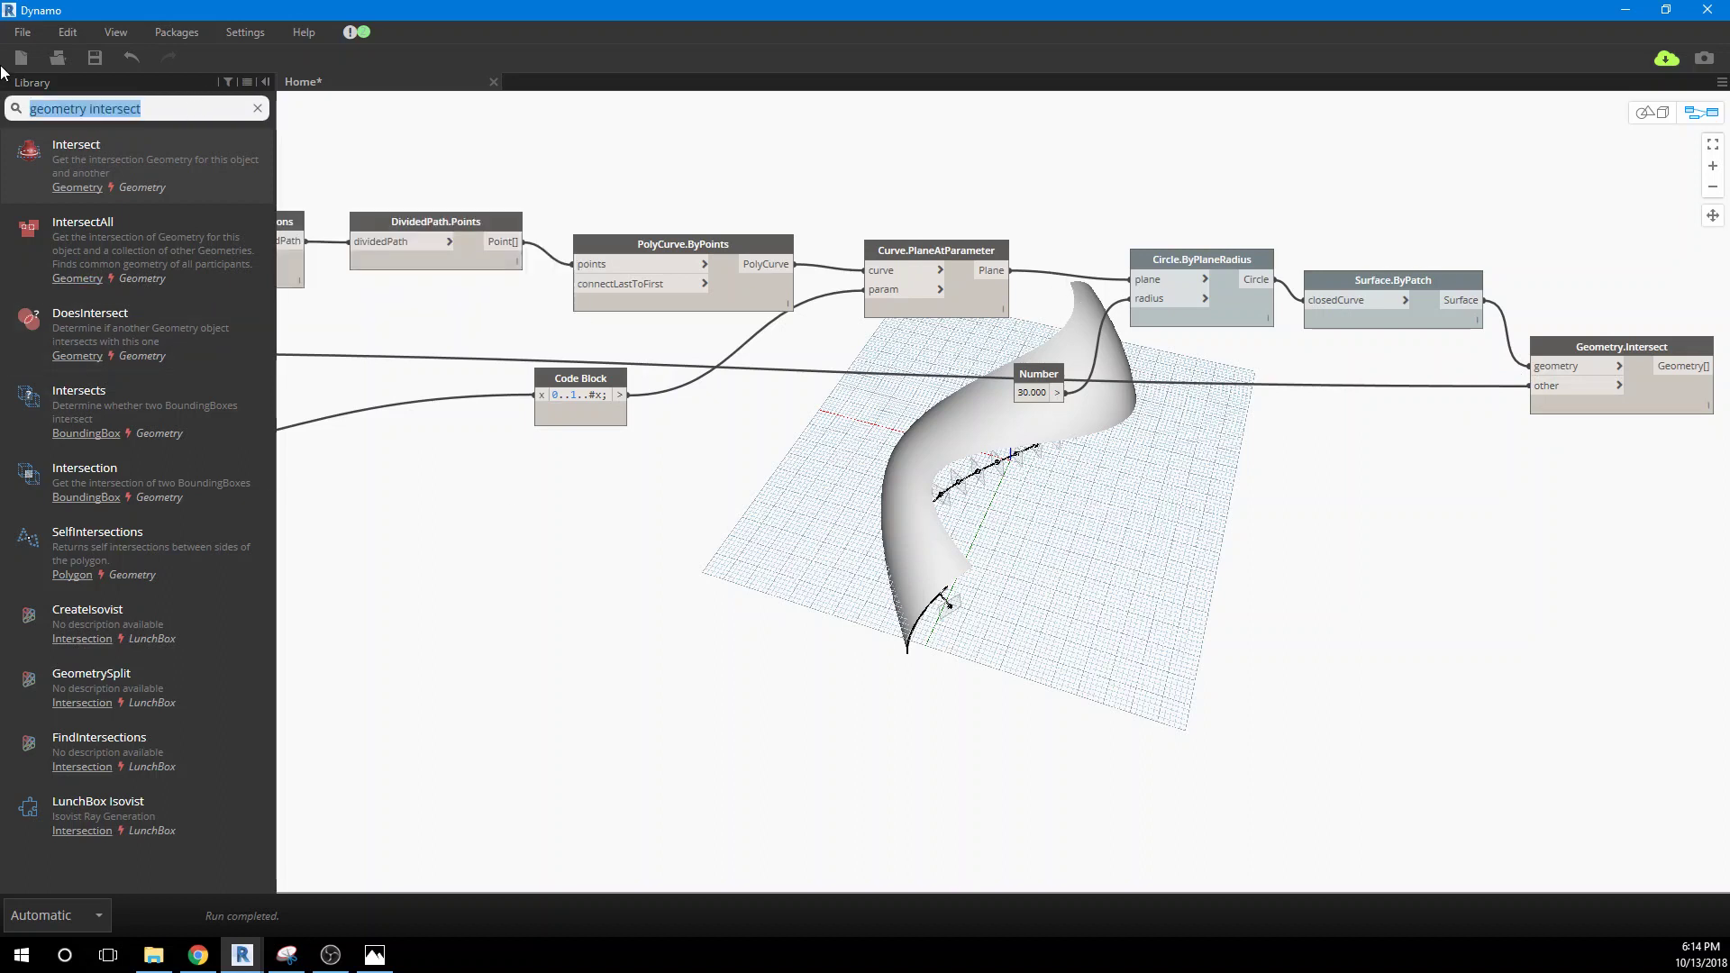
text(list)
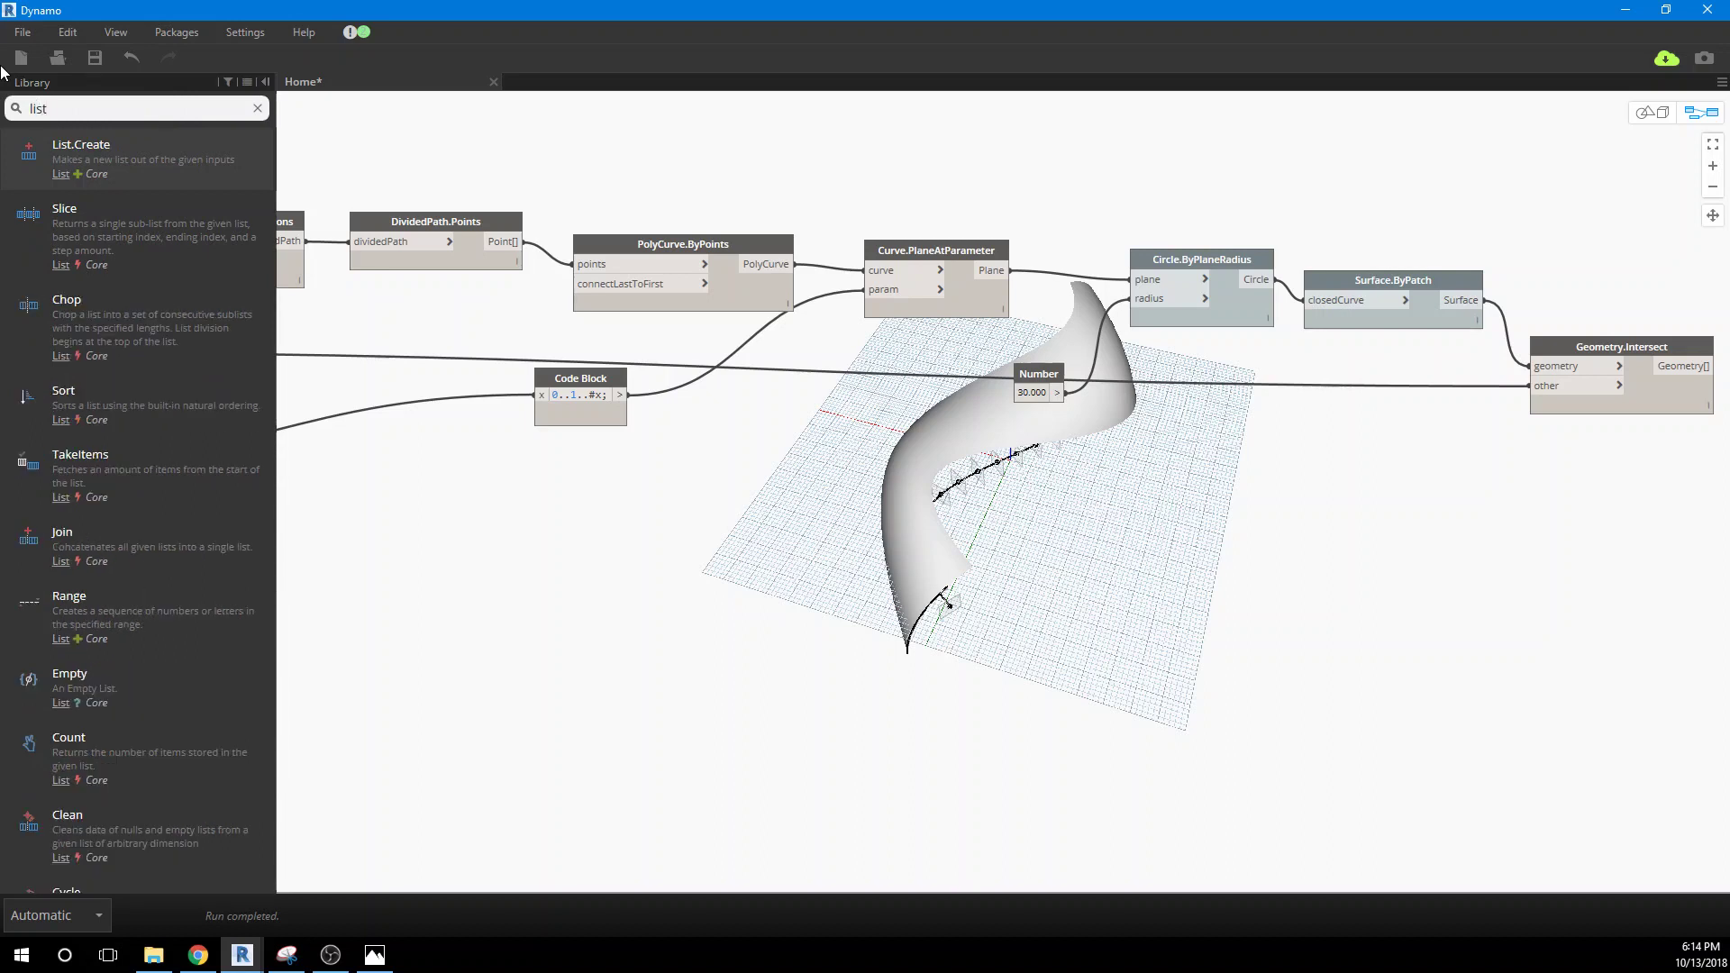
text( of re)
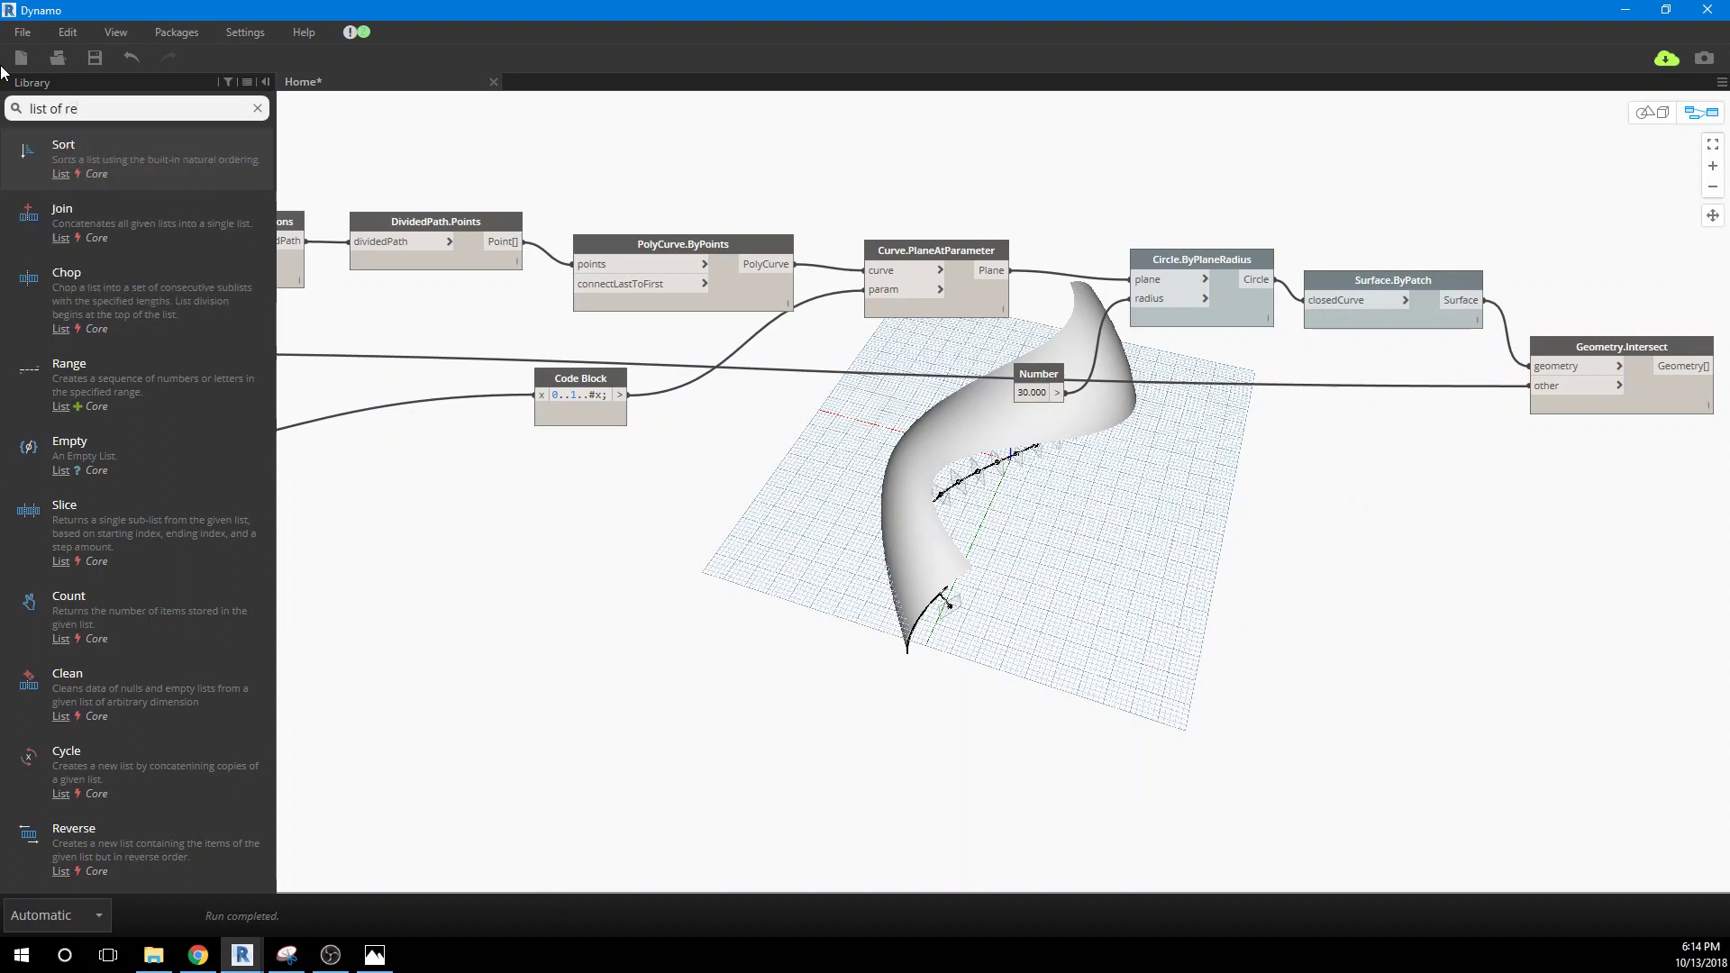
mouse_move(70, 290)
text(epeated)
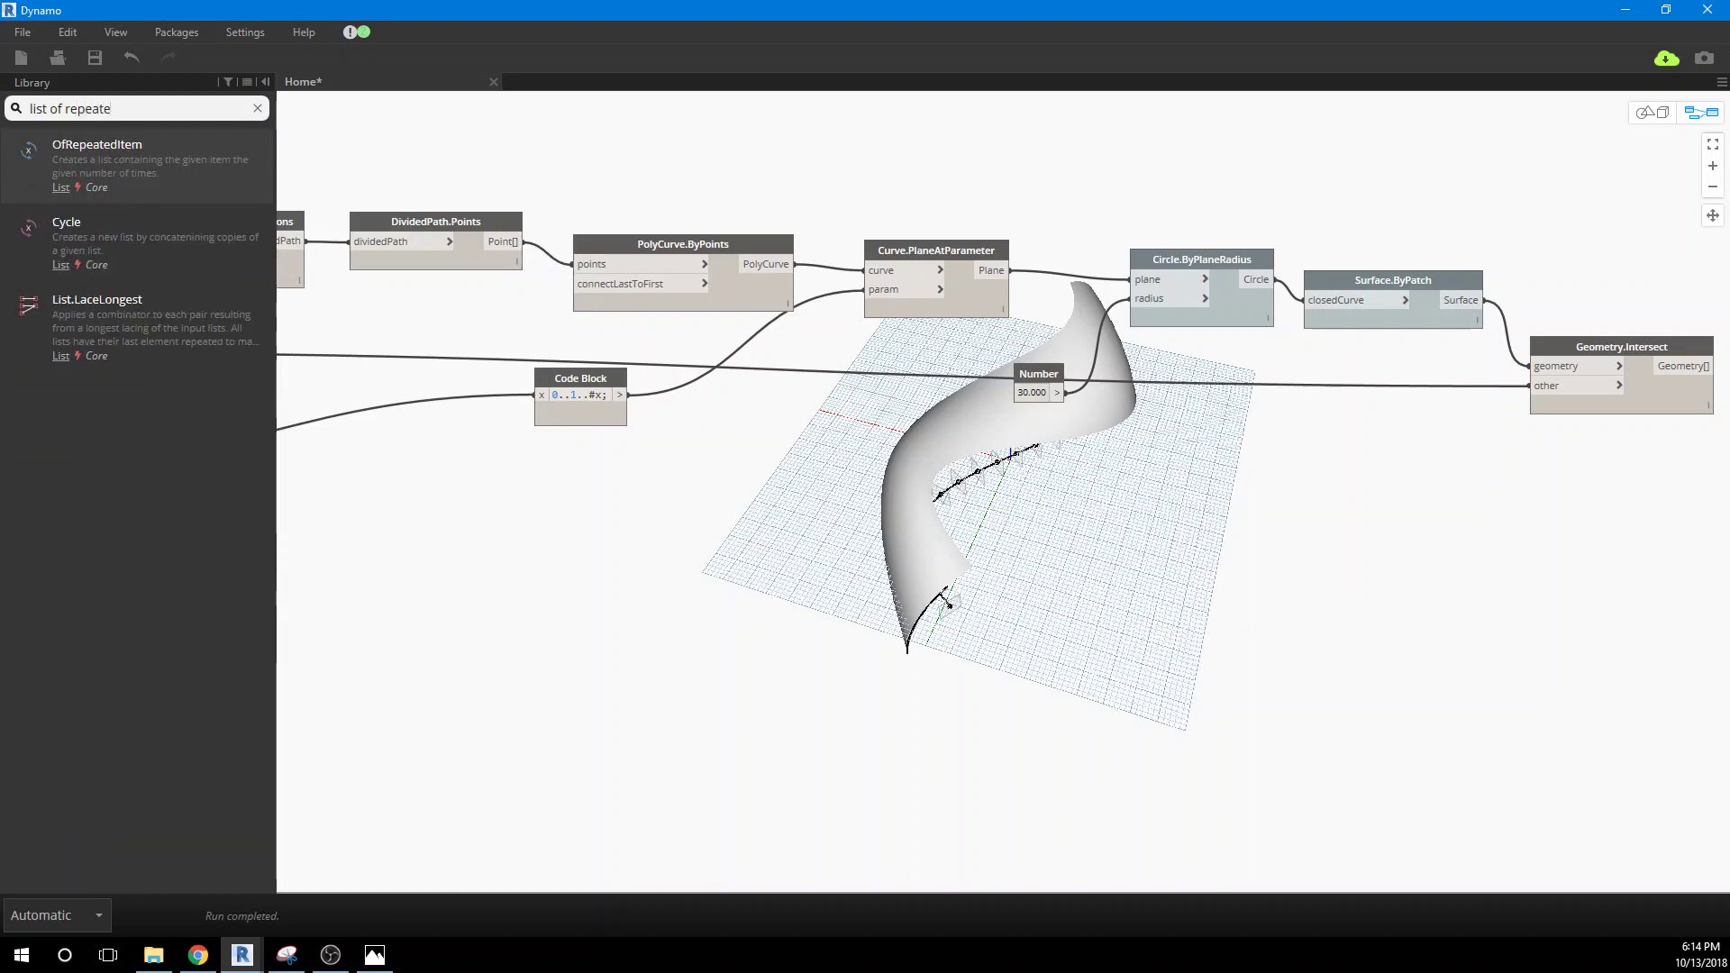
click(152, 159)
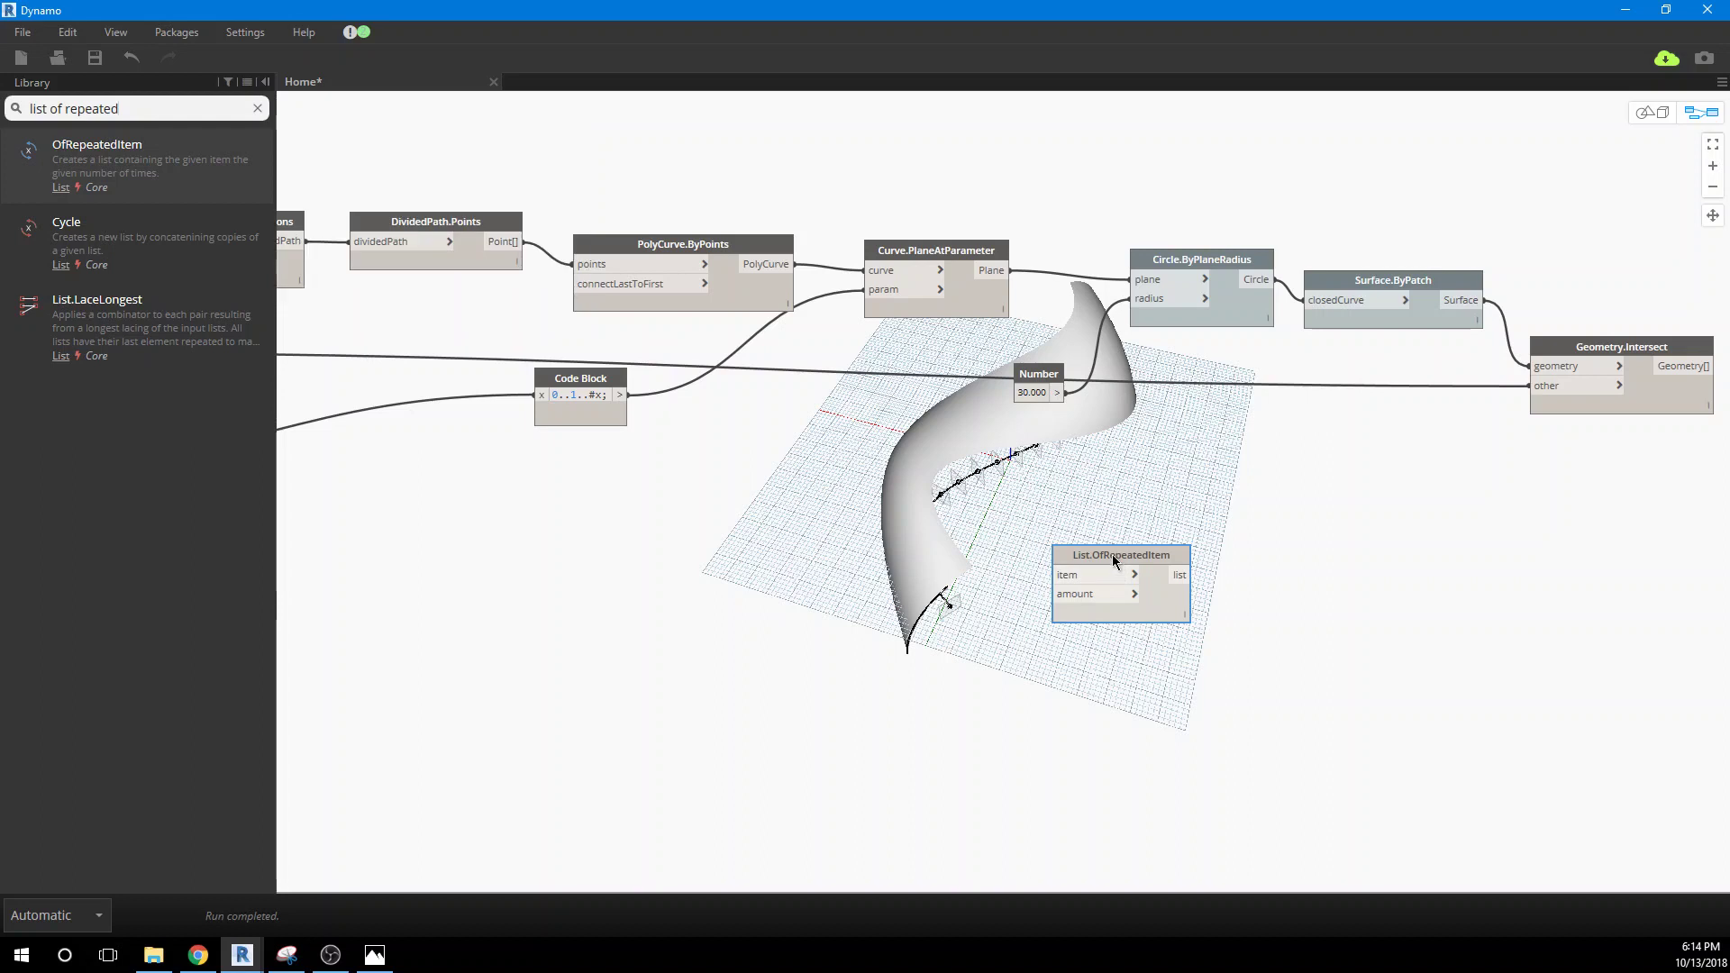
drag(1112, 554, 1312, 413)
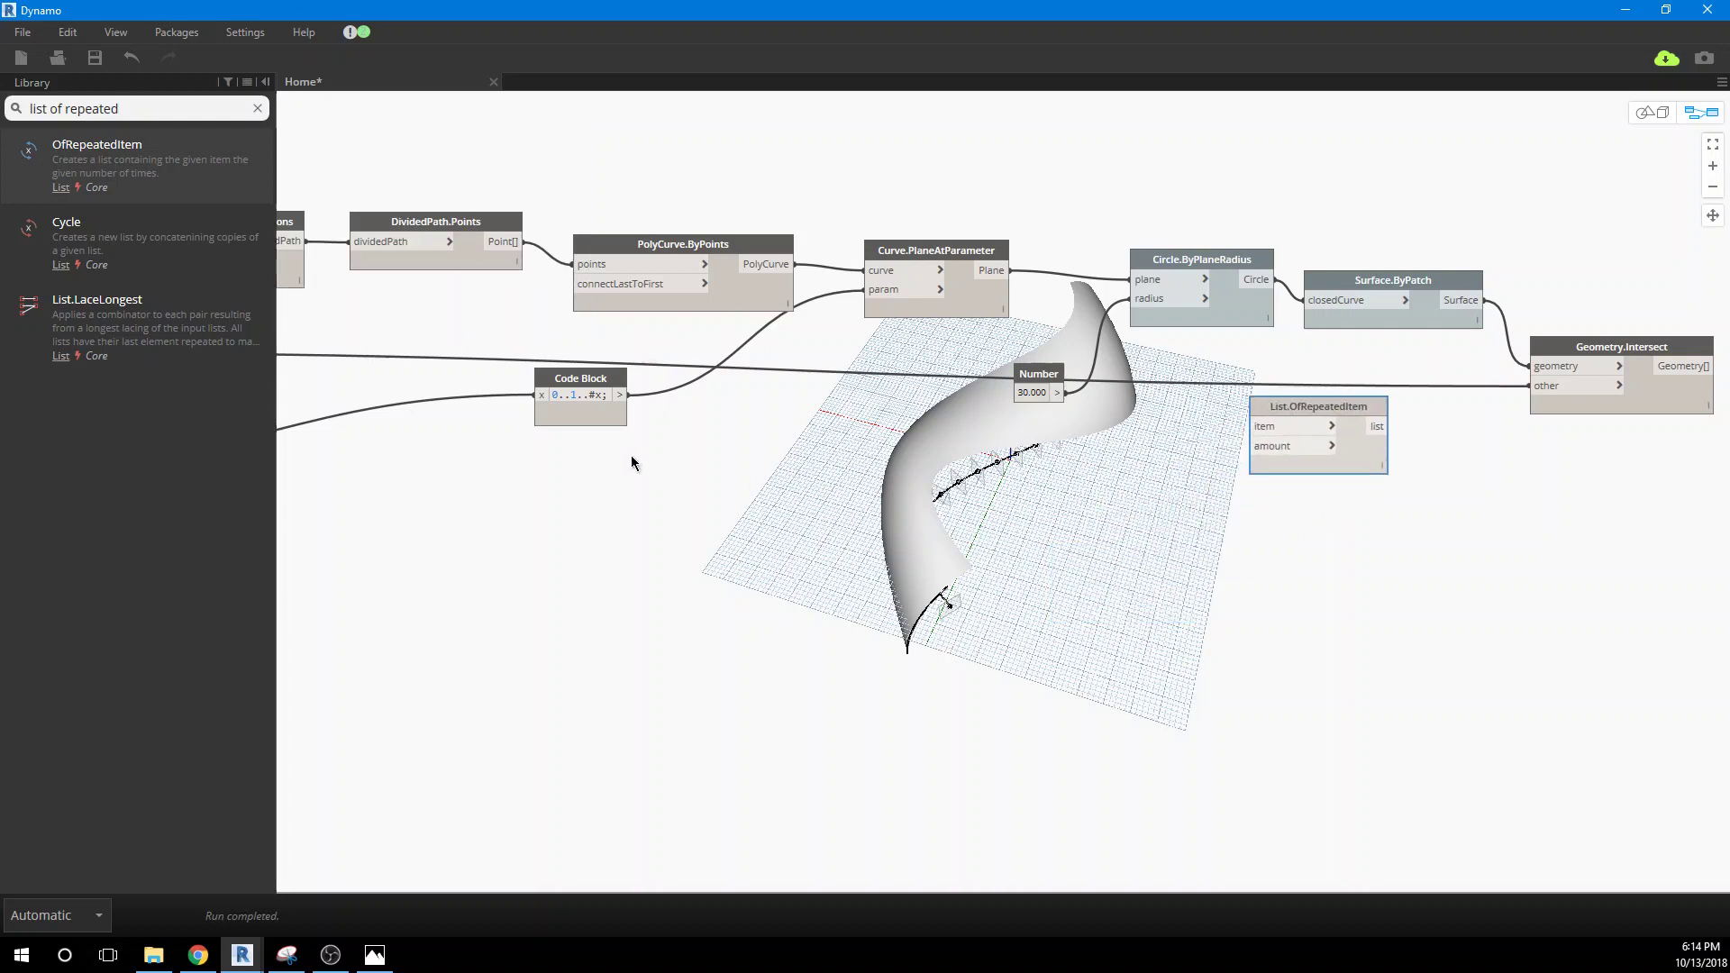
Step: Wire the selected mass face into item and Number of Ribs into amount
drag(1532, 386, 1278, 427)
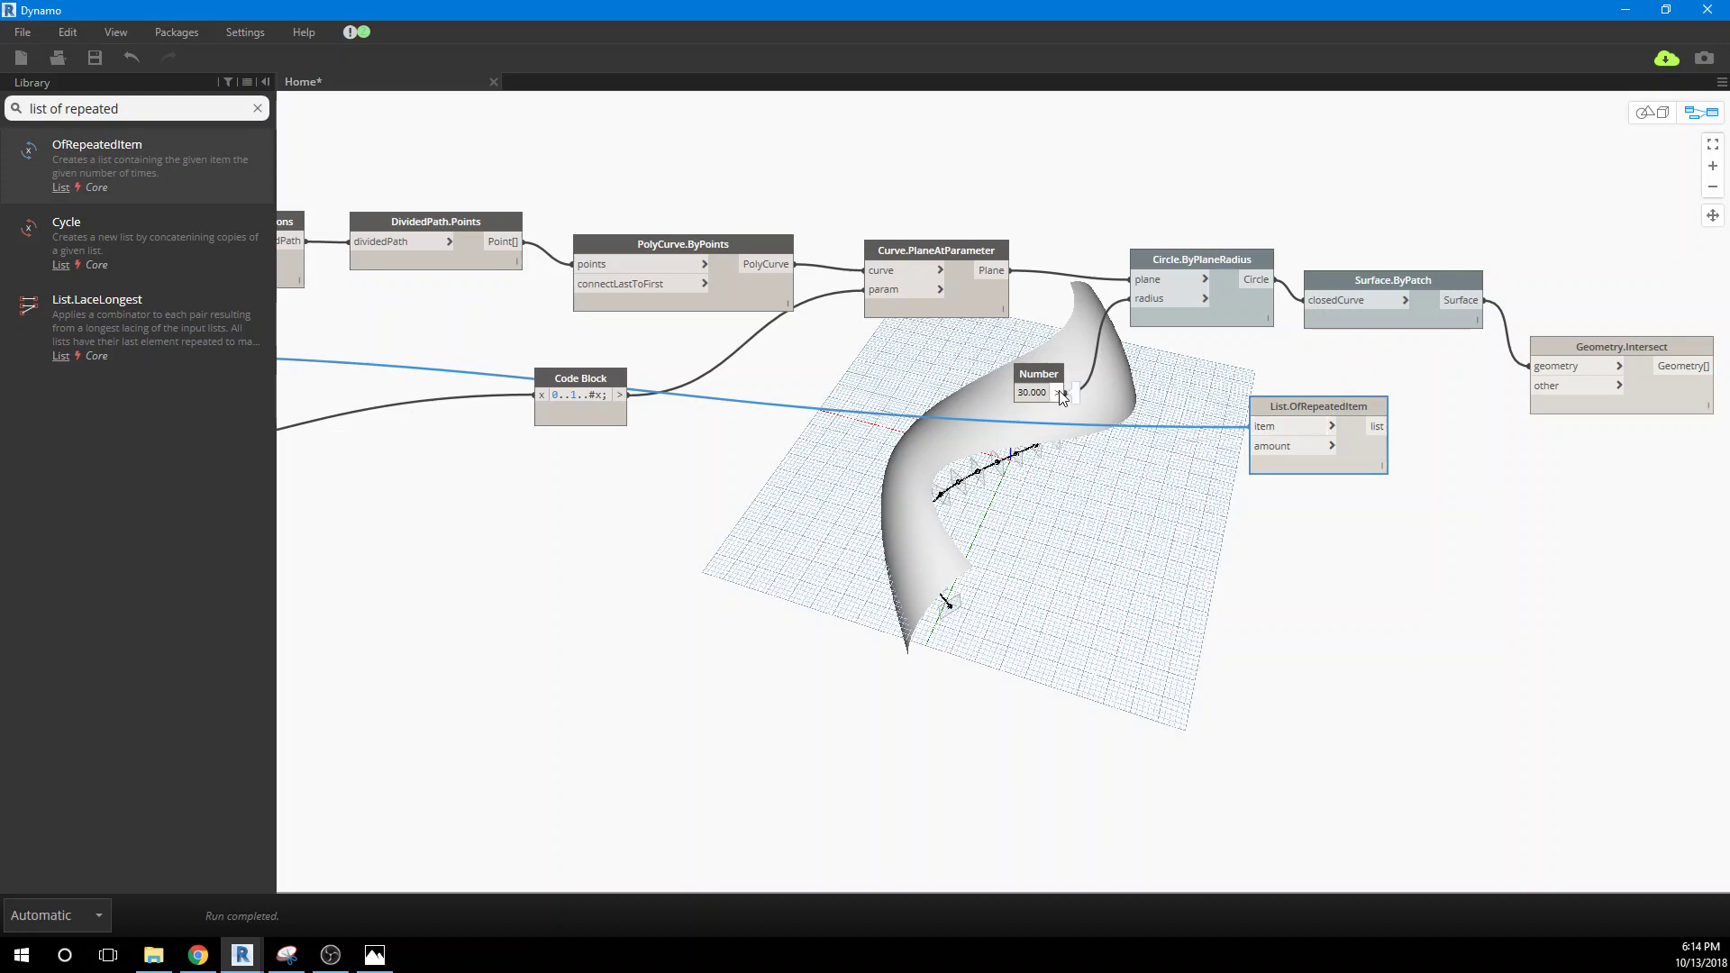
scroll(564, 587, down, 1)
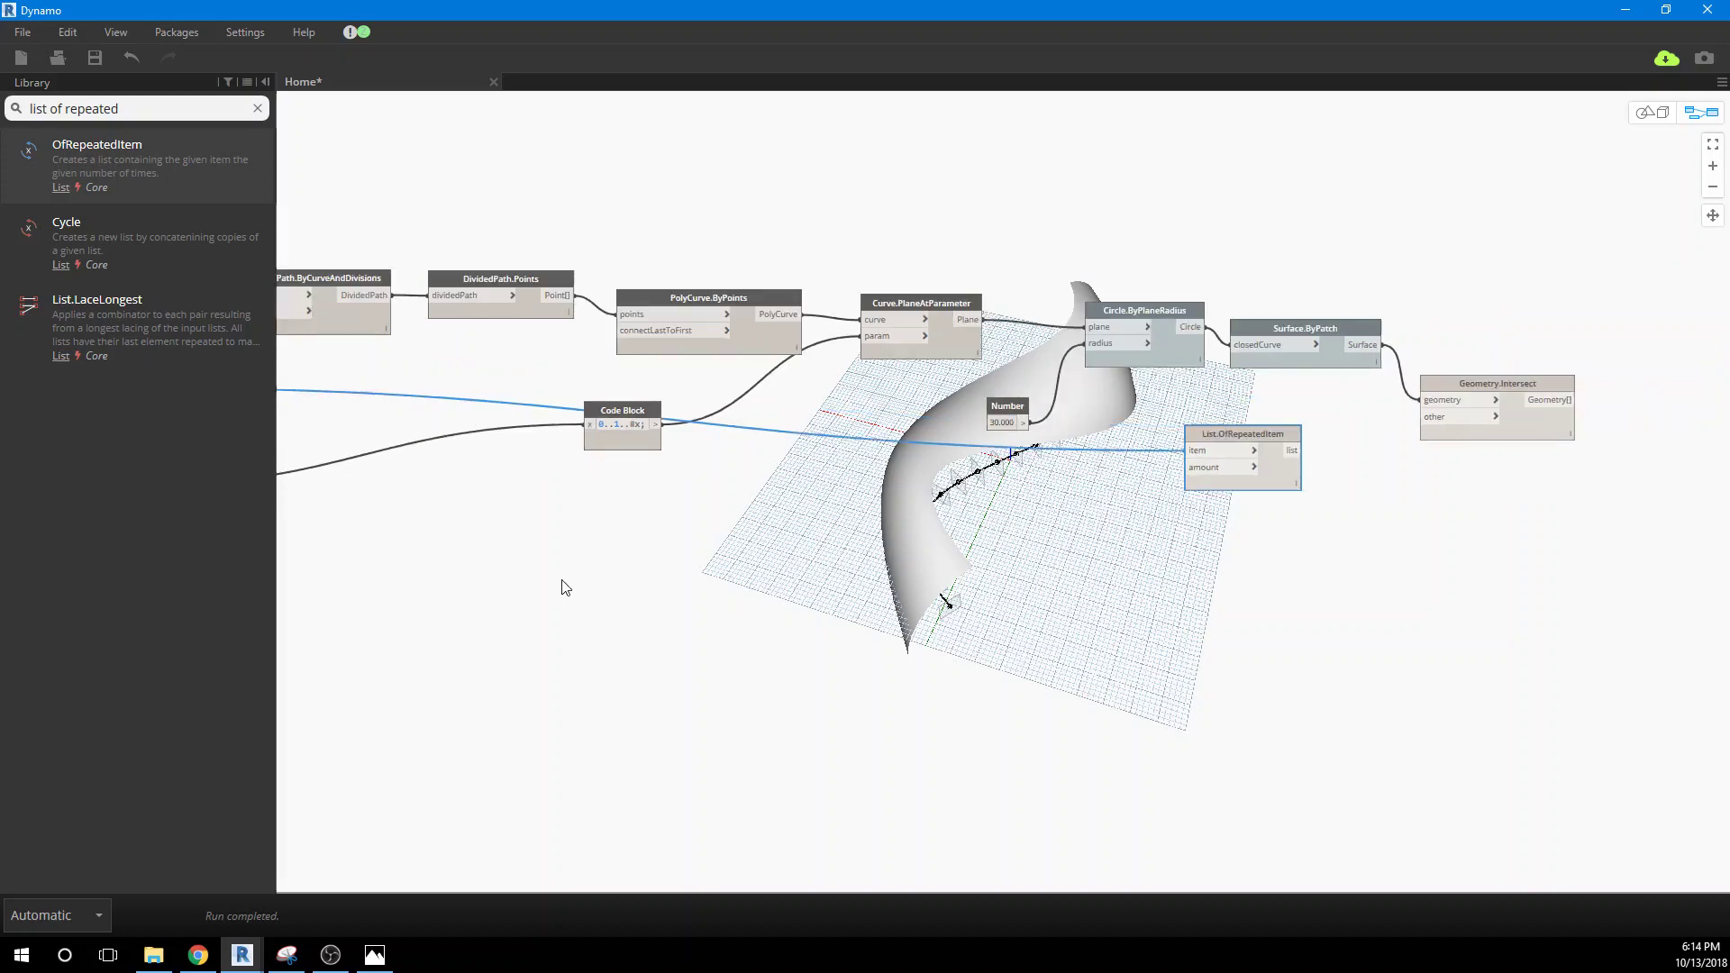
scroll(564, 587, down, 3)
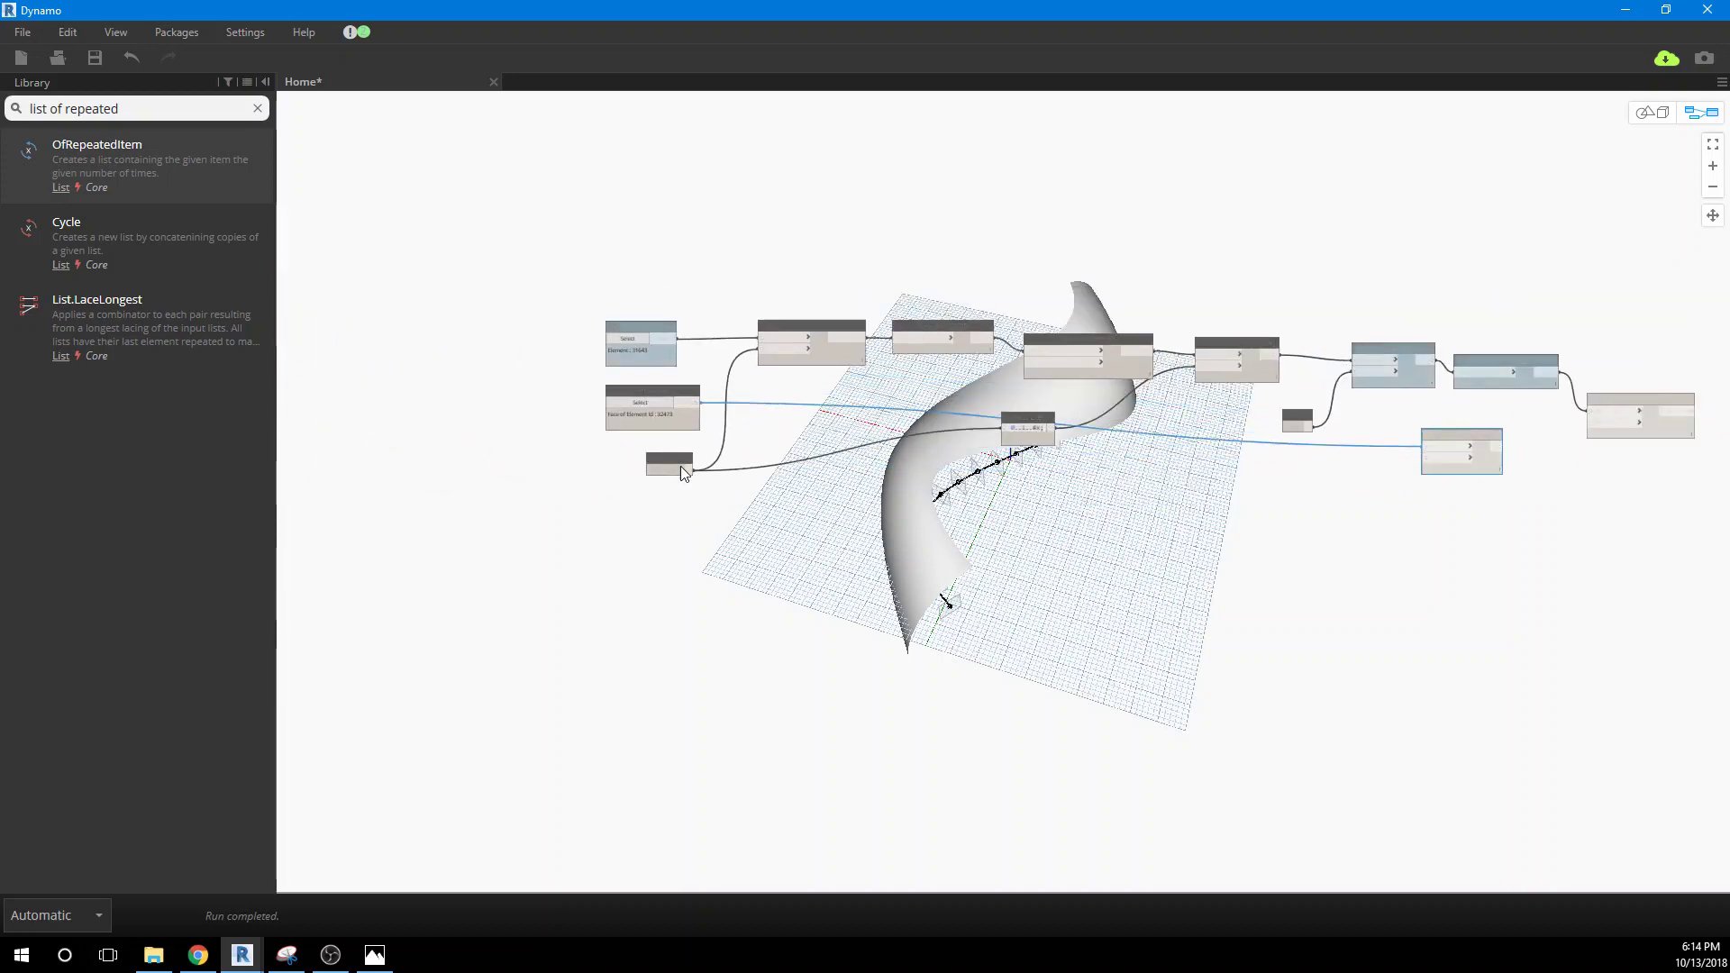
drag(692, 468, 1430, 465)
middle_drag(1436, 580, 983, 595)
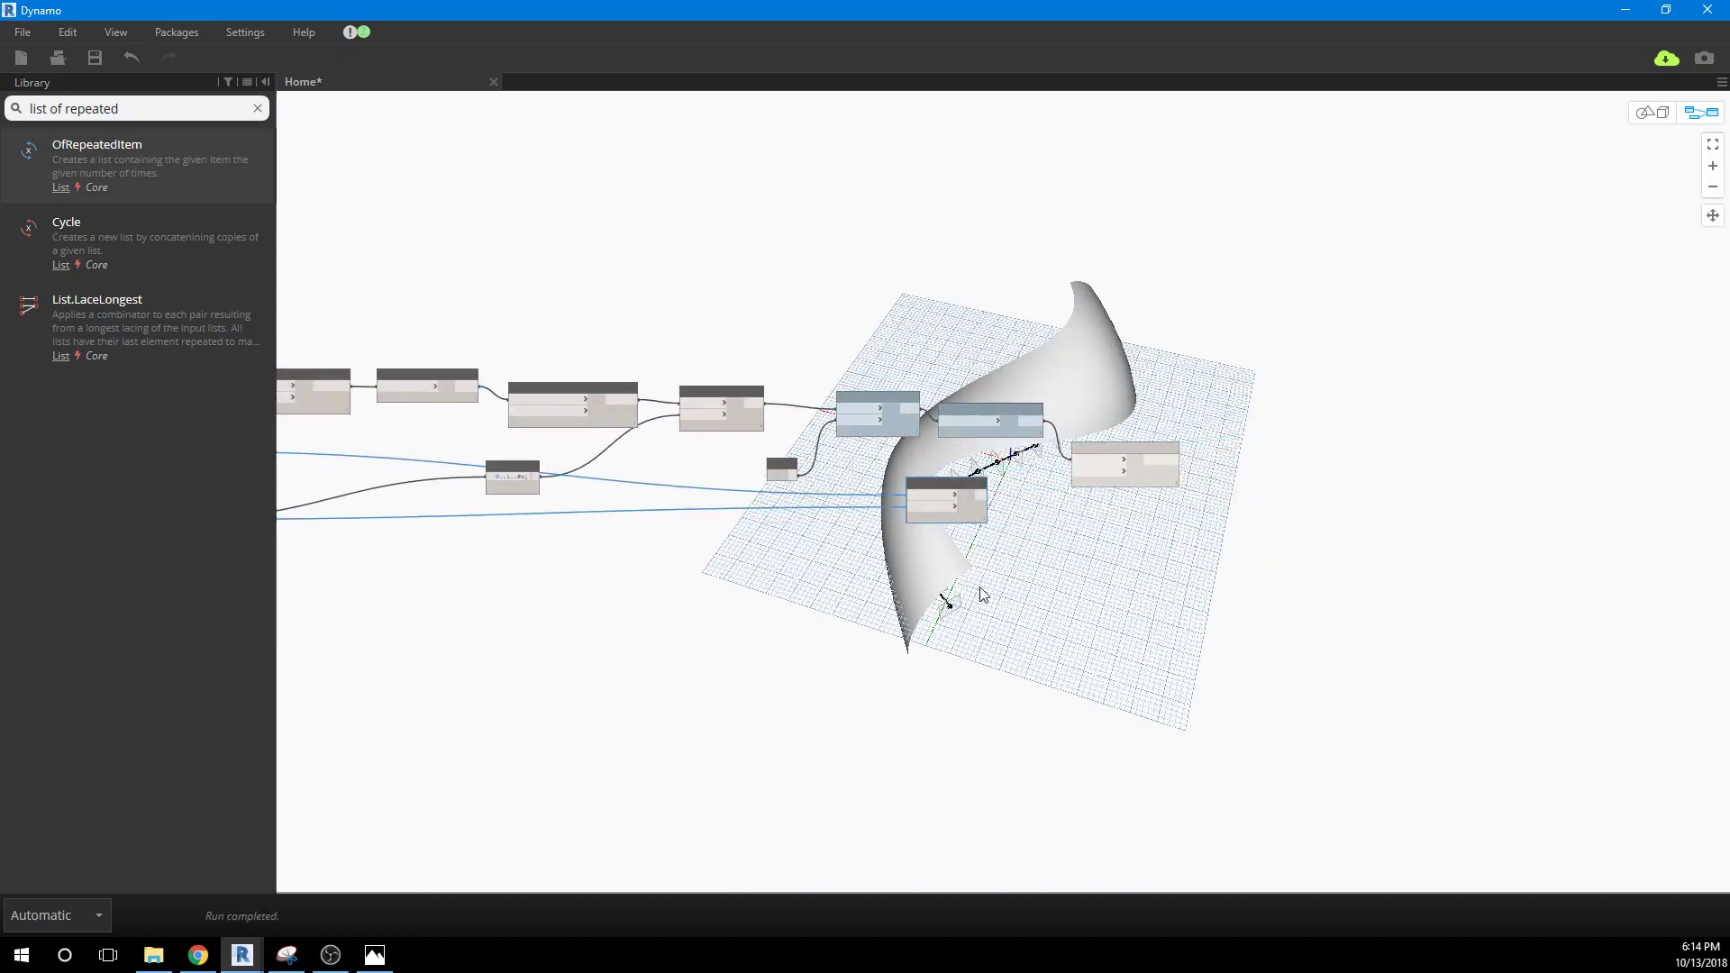
scroll(982, 595, up, 4)
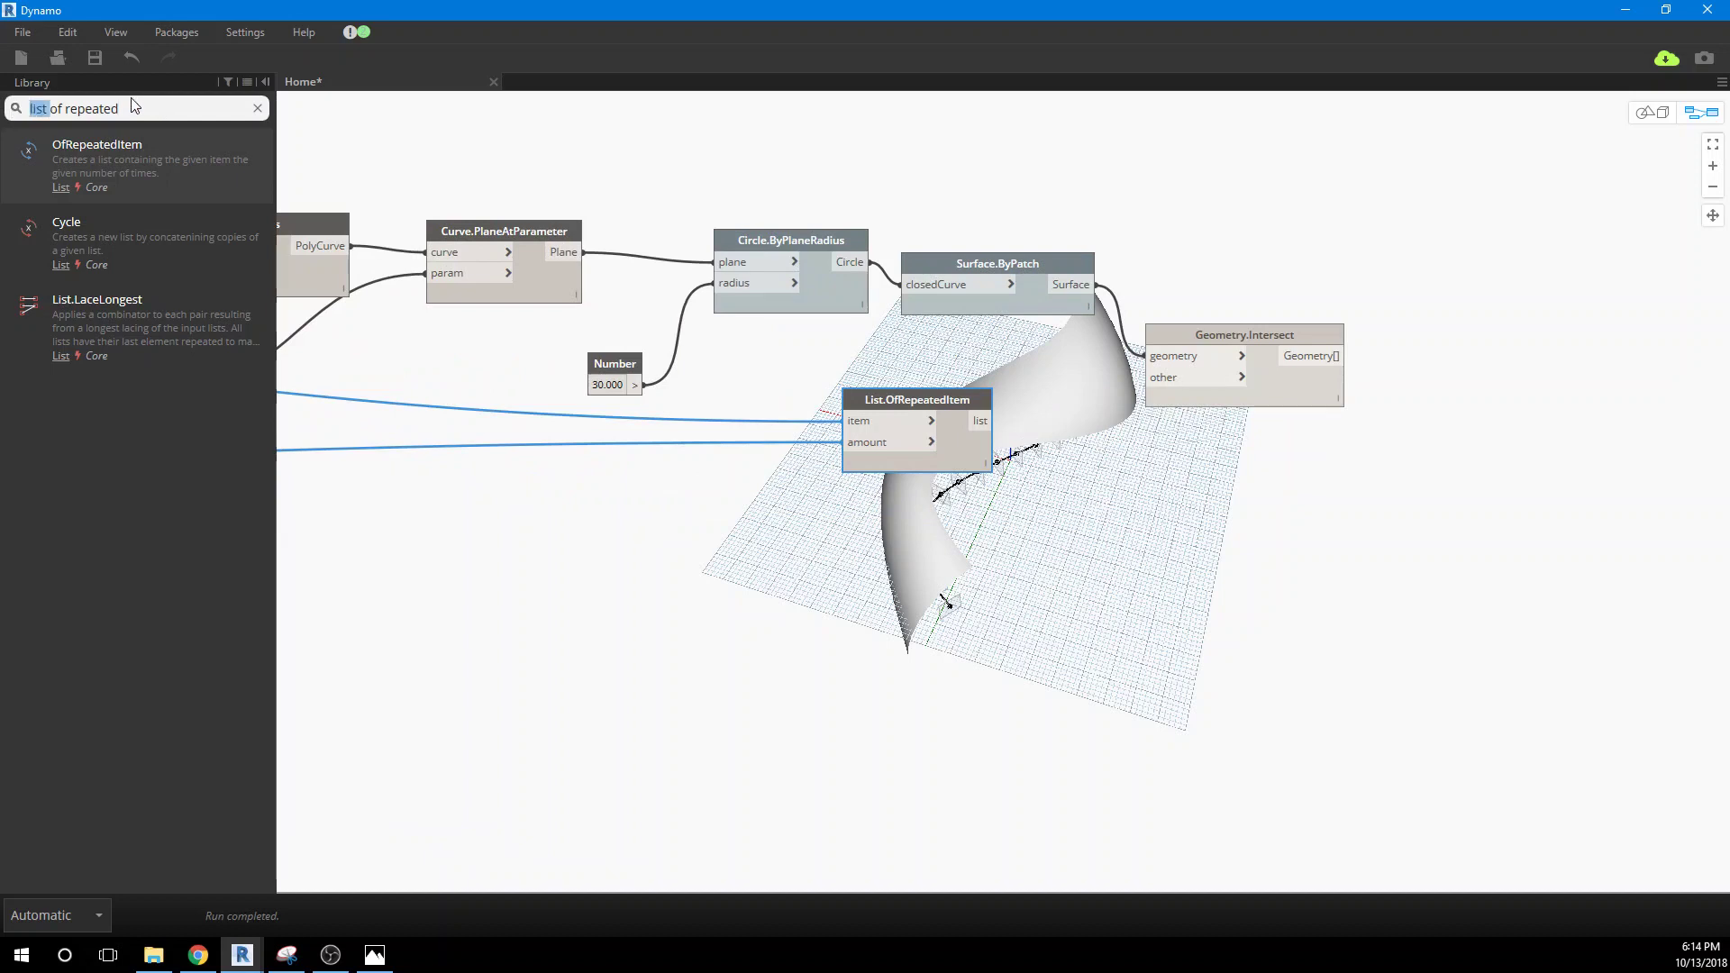
Step: Add a Watch node and wire List.OfRepeatedItem's list output into it
click(16, 108)
text(watc)
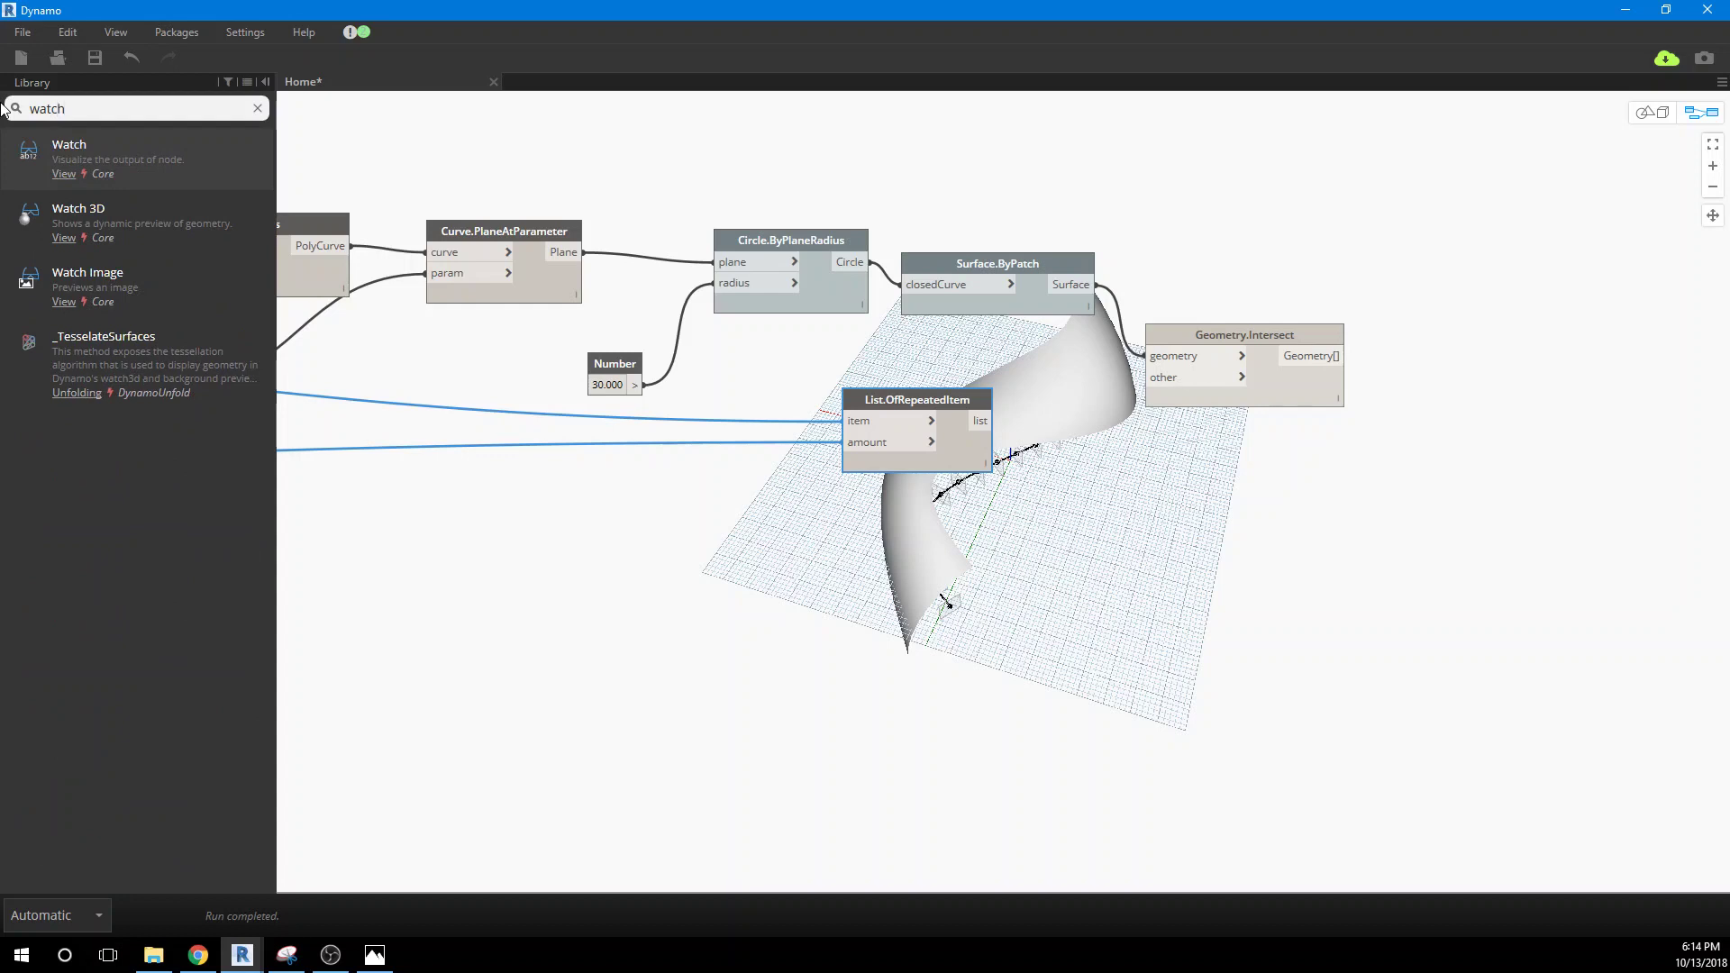
text(h)
click(63, 148)
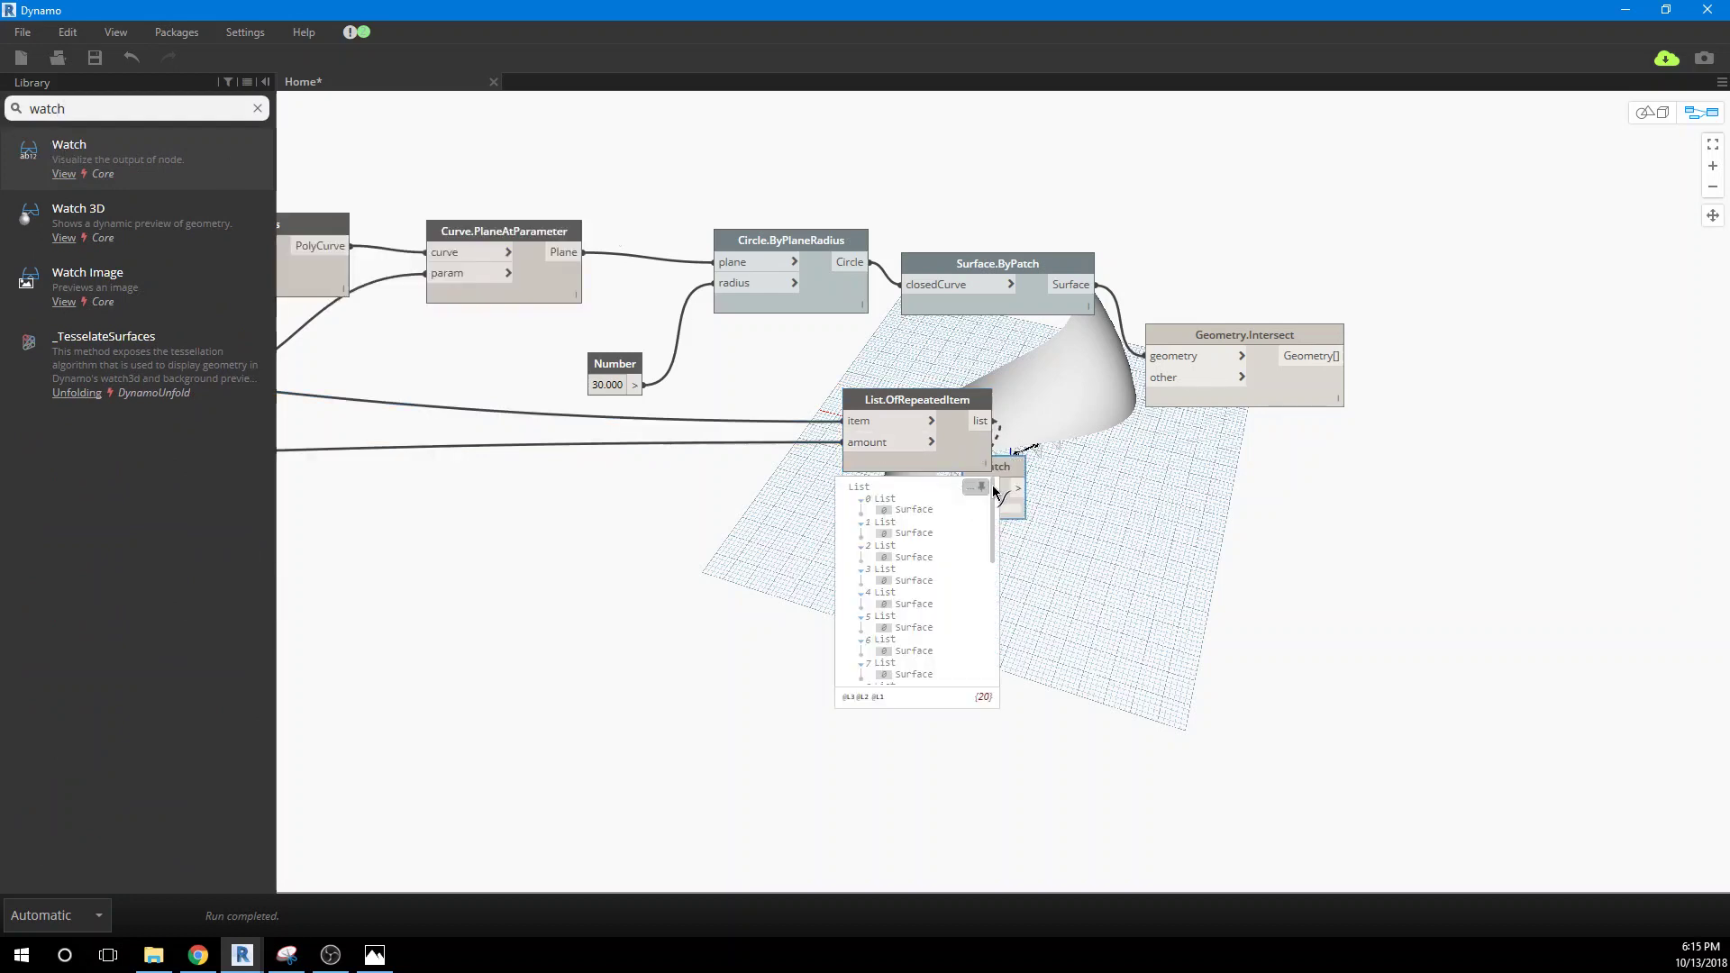
drag(995, 420, 1132, 494)
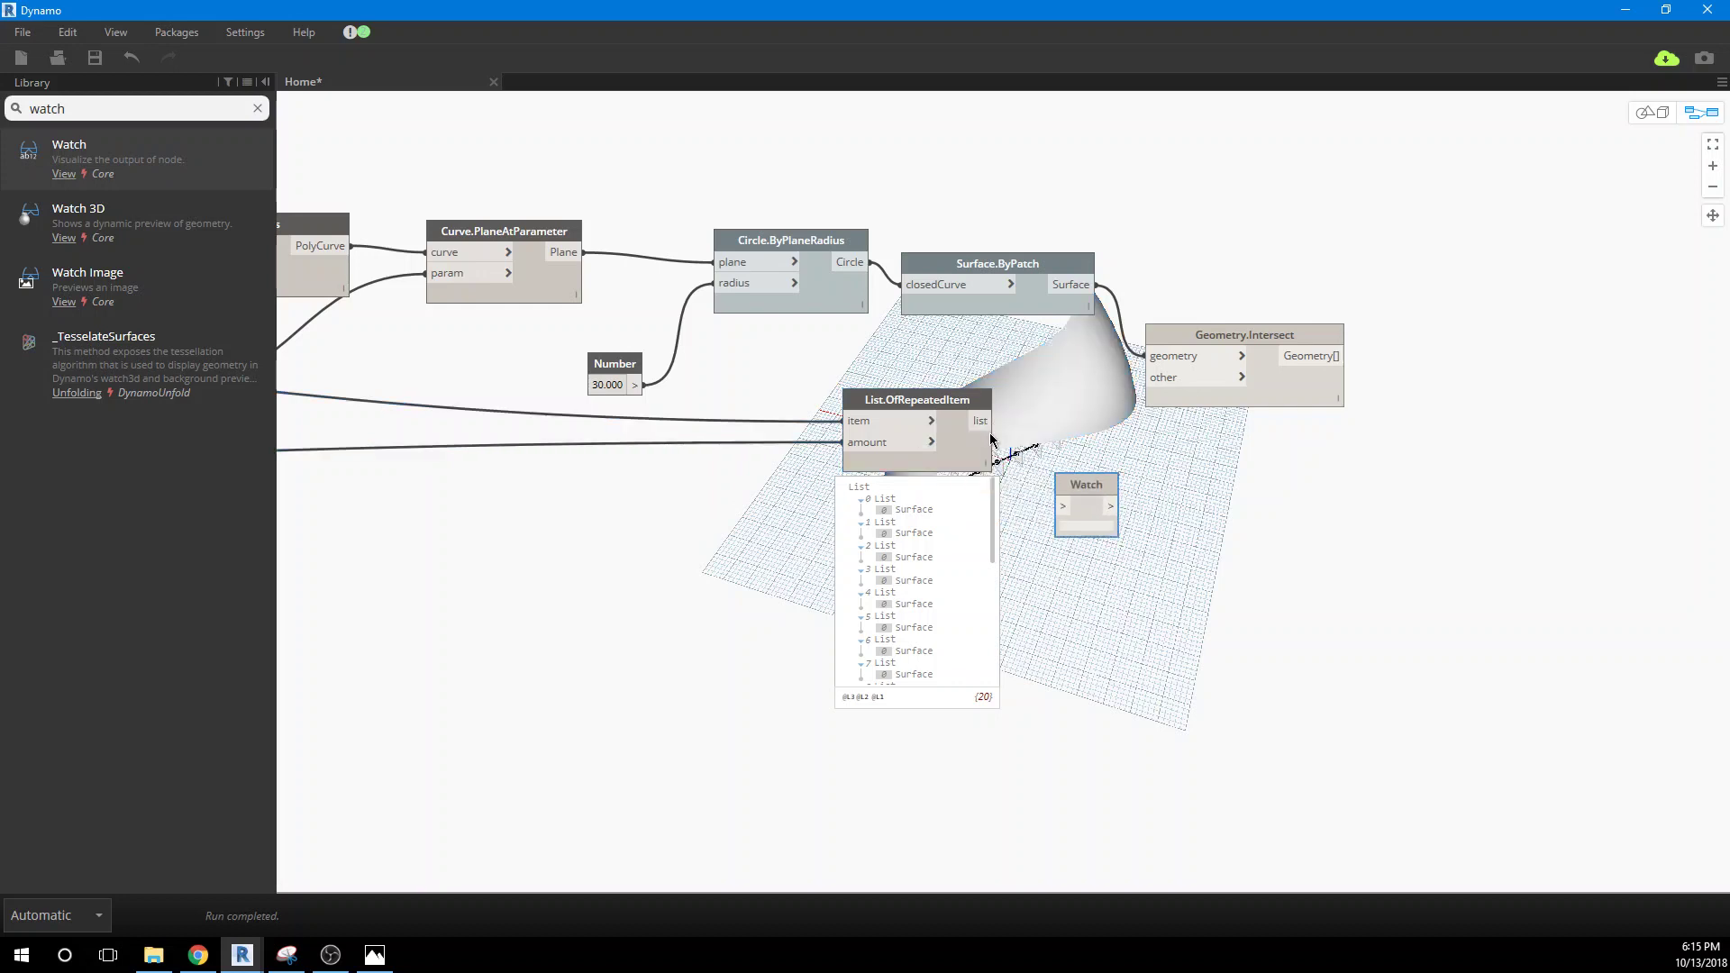
drag(993, 421, 1064, 506)
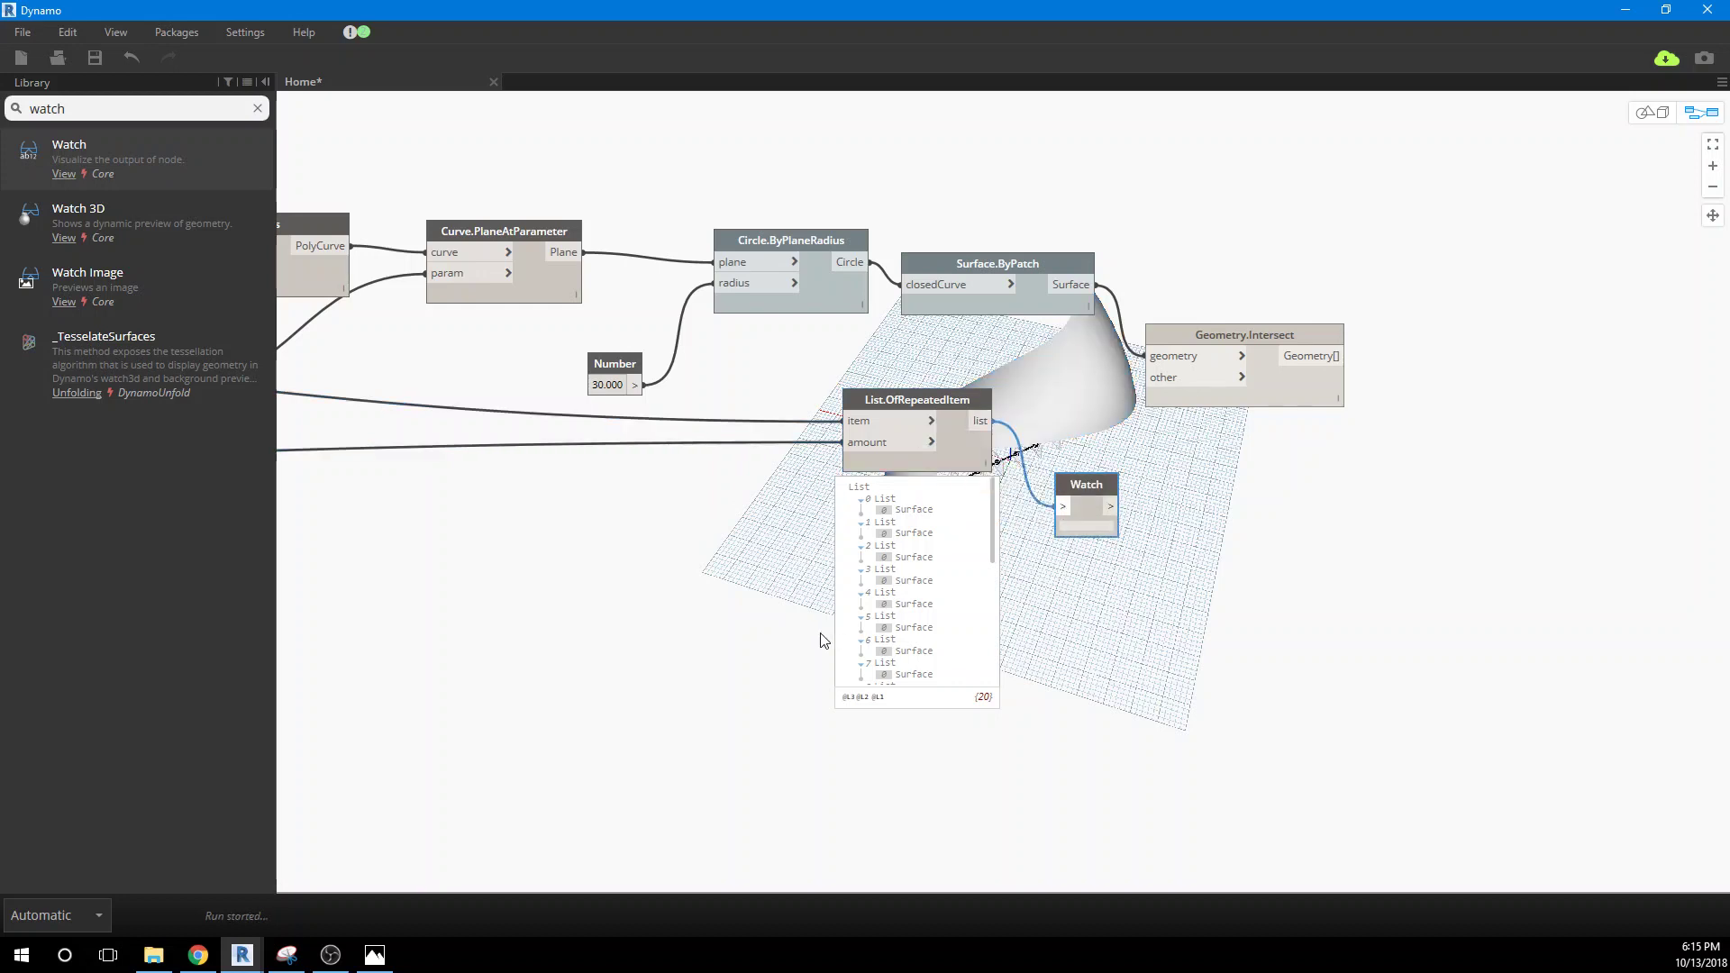
click(779, 630)
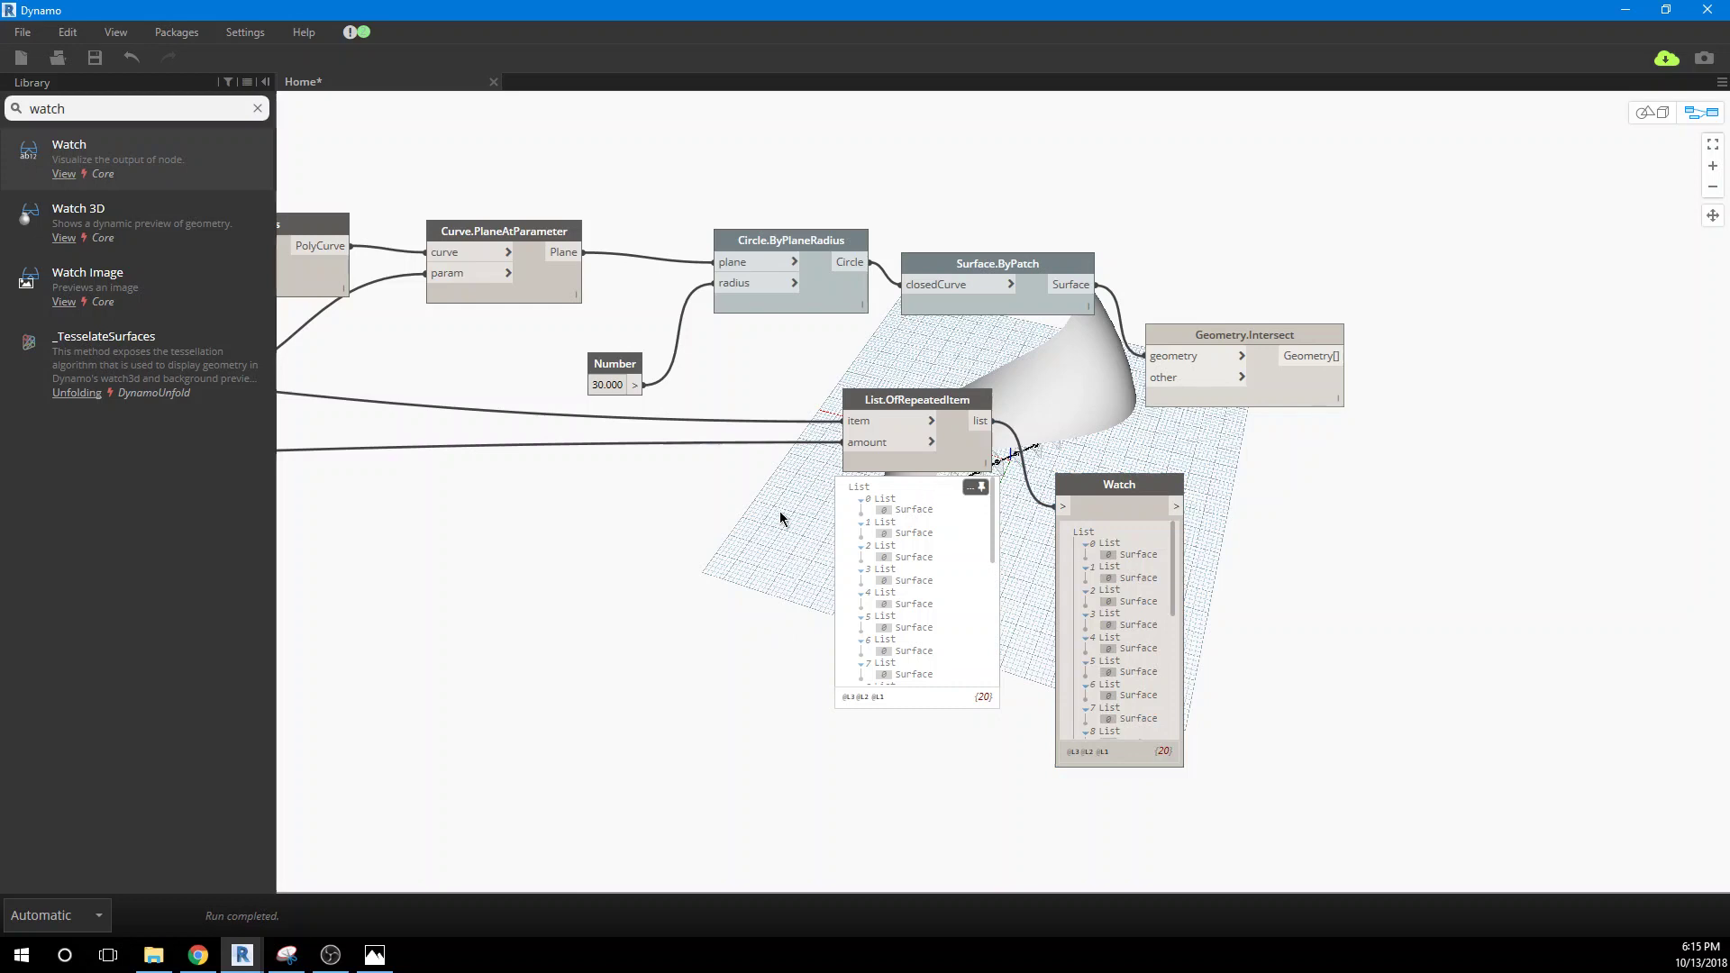
Step: Inspect the Watch entries, checking that each of the first six sublists holds one Surface
click(972, 498)
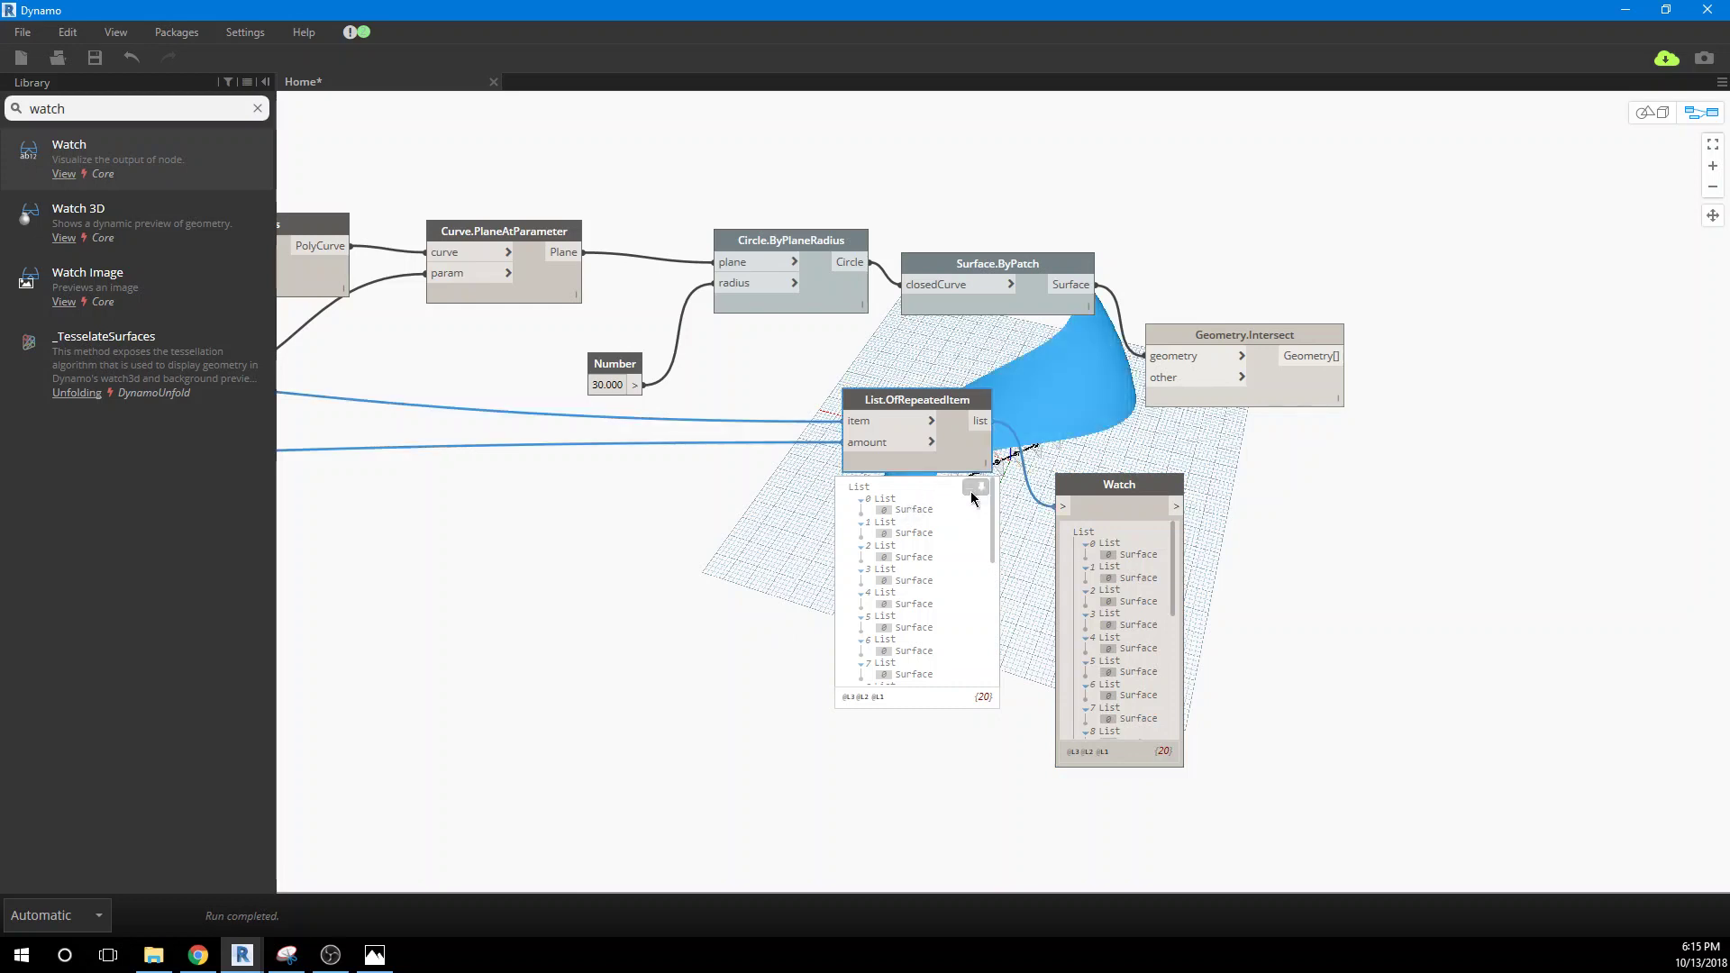
right_click(971, 494)
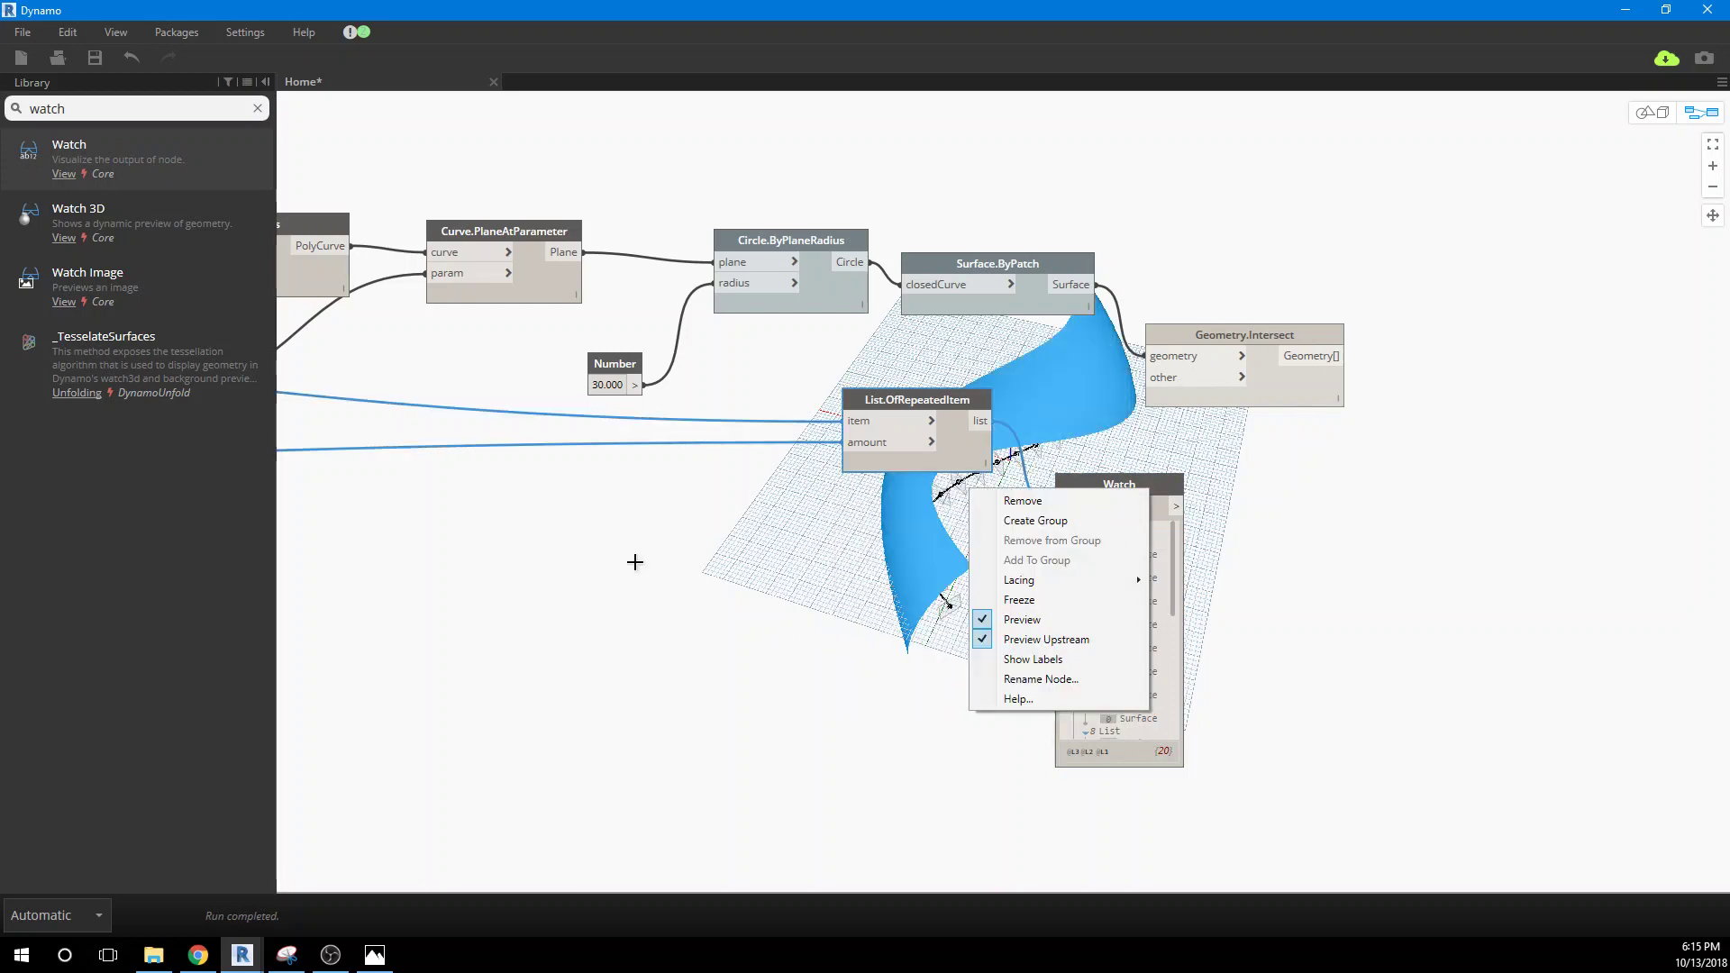
click(1048, 620)
click(1126, 555)
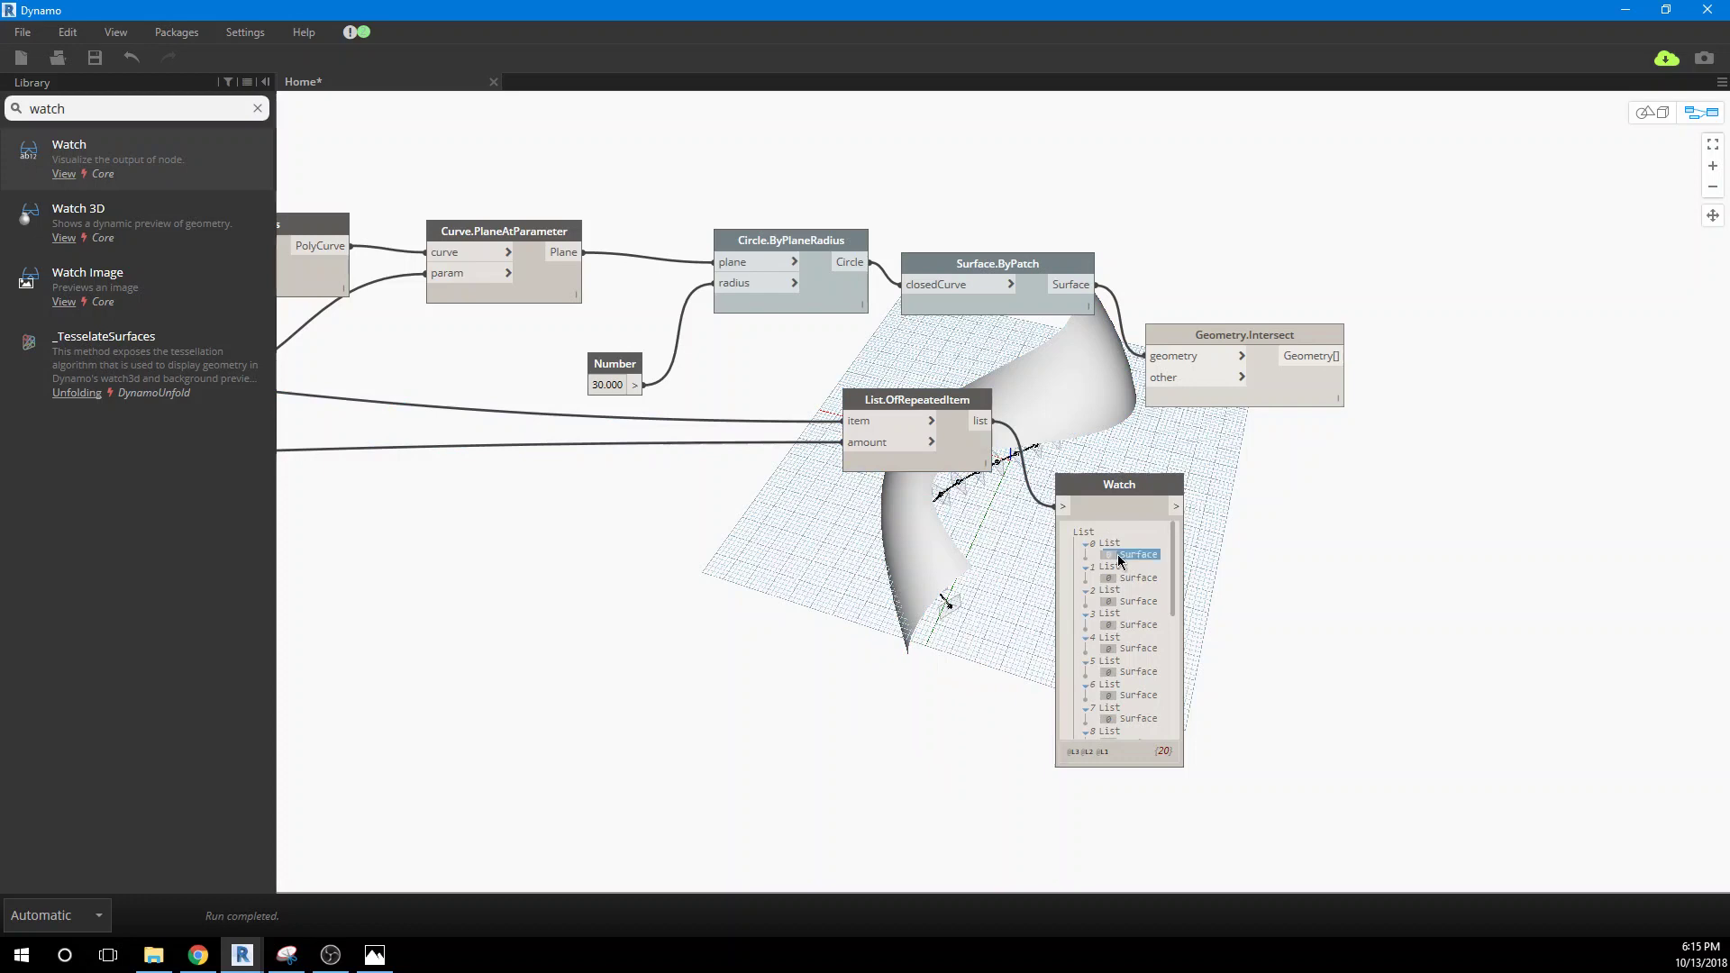
click(1137, 580)
click(1131, 601)
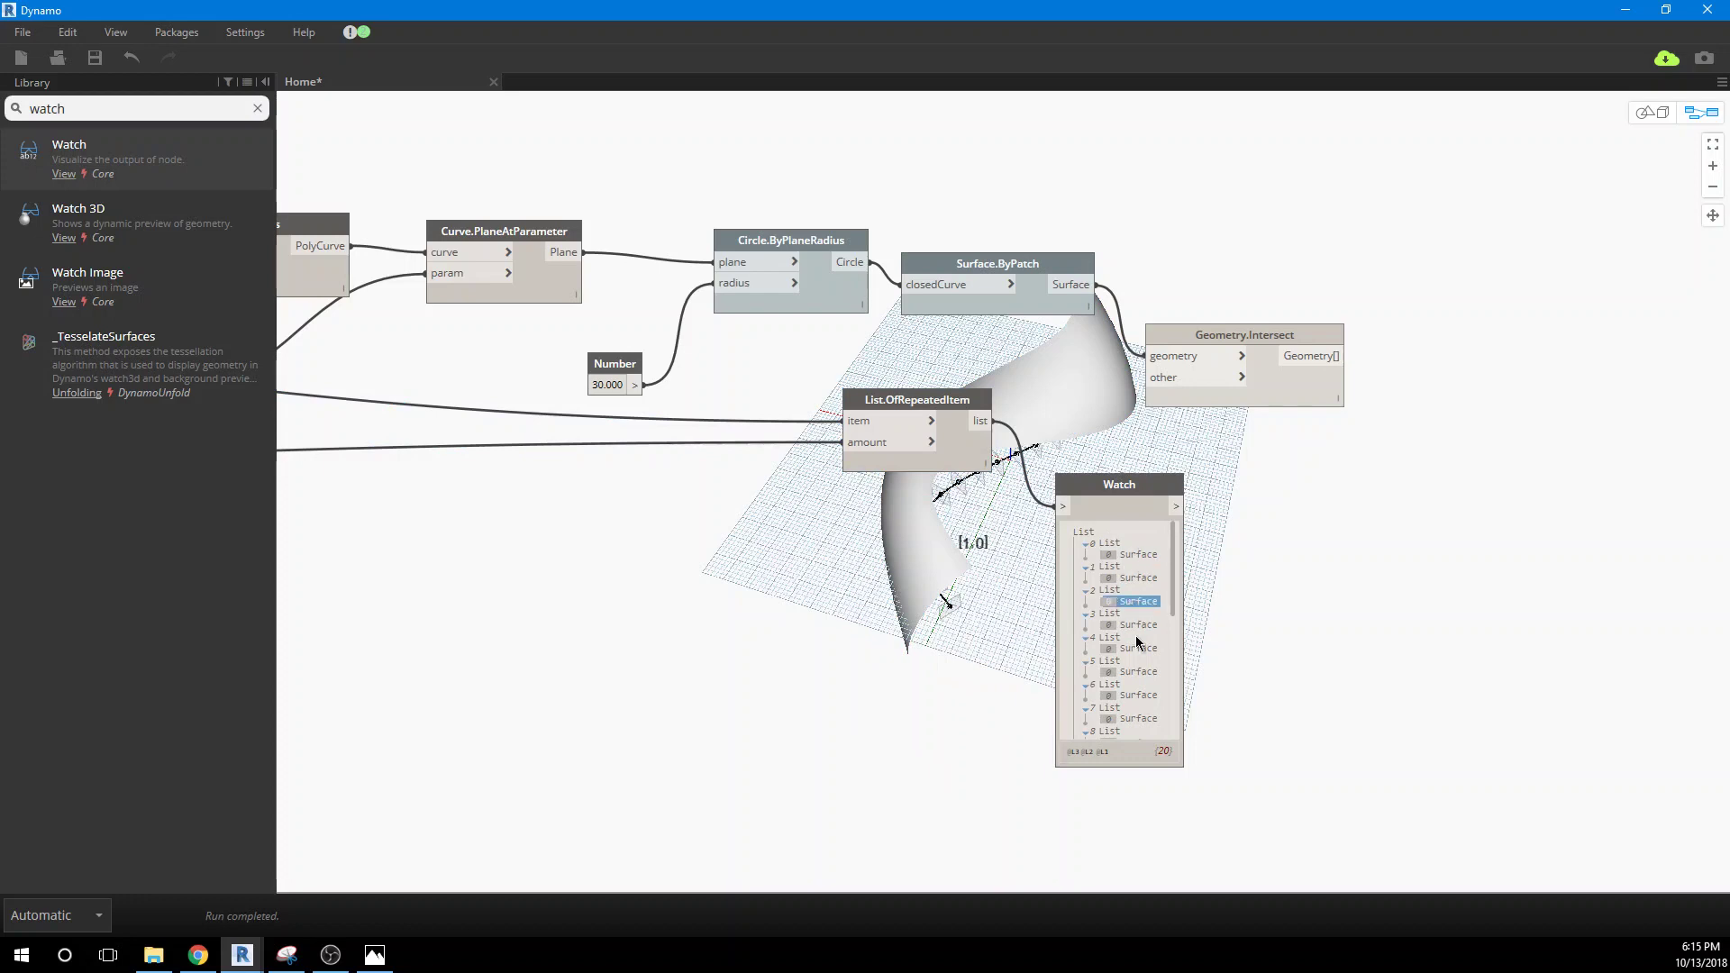
click(1137, 639)
click(1139, 664)
Step: Wire the repeated face list into Geometry.Intersect's other input, then move the Watch node aside
drag(990, 424, 1167, 394)
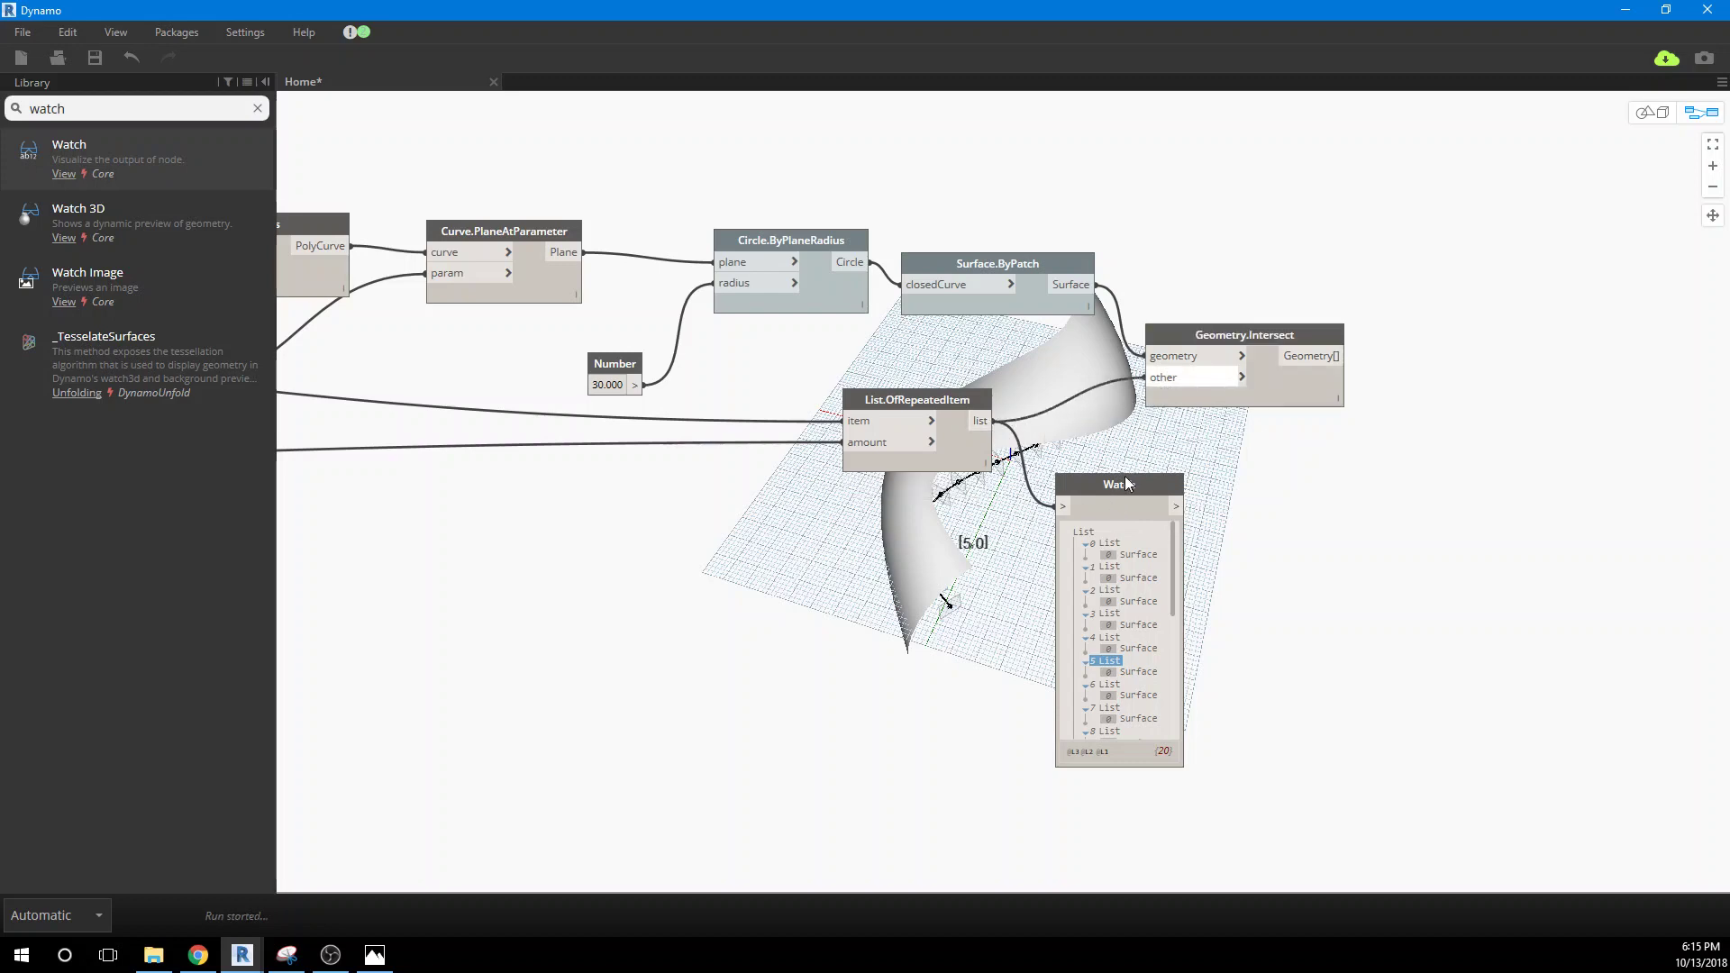
drag(1131, 484, 1328, 523)
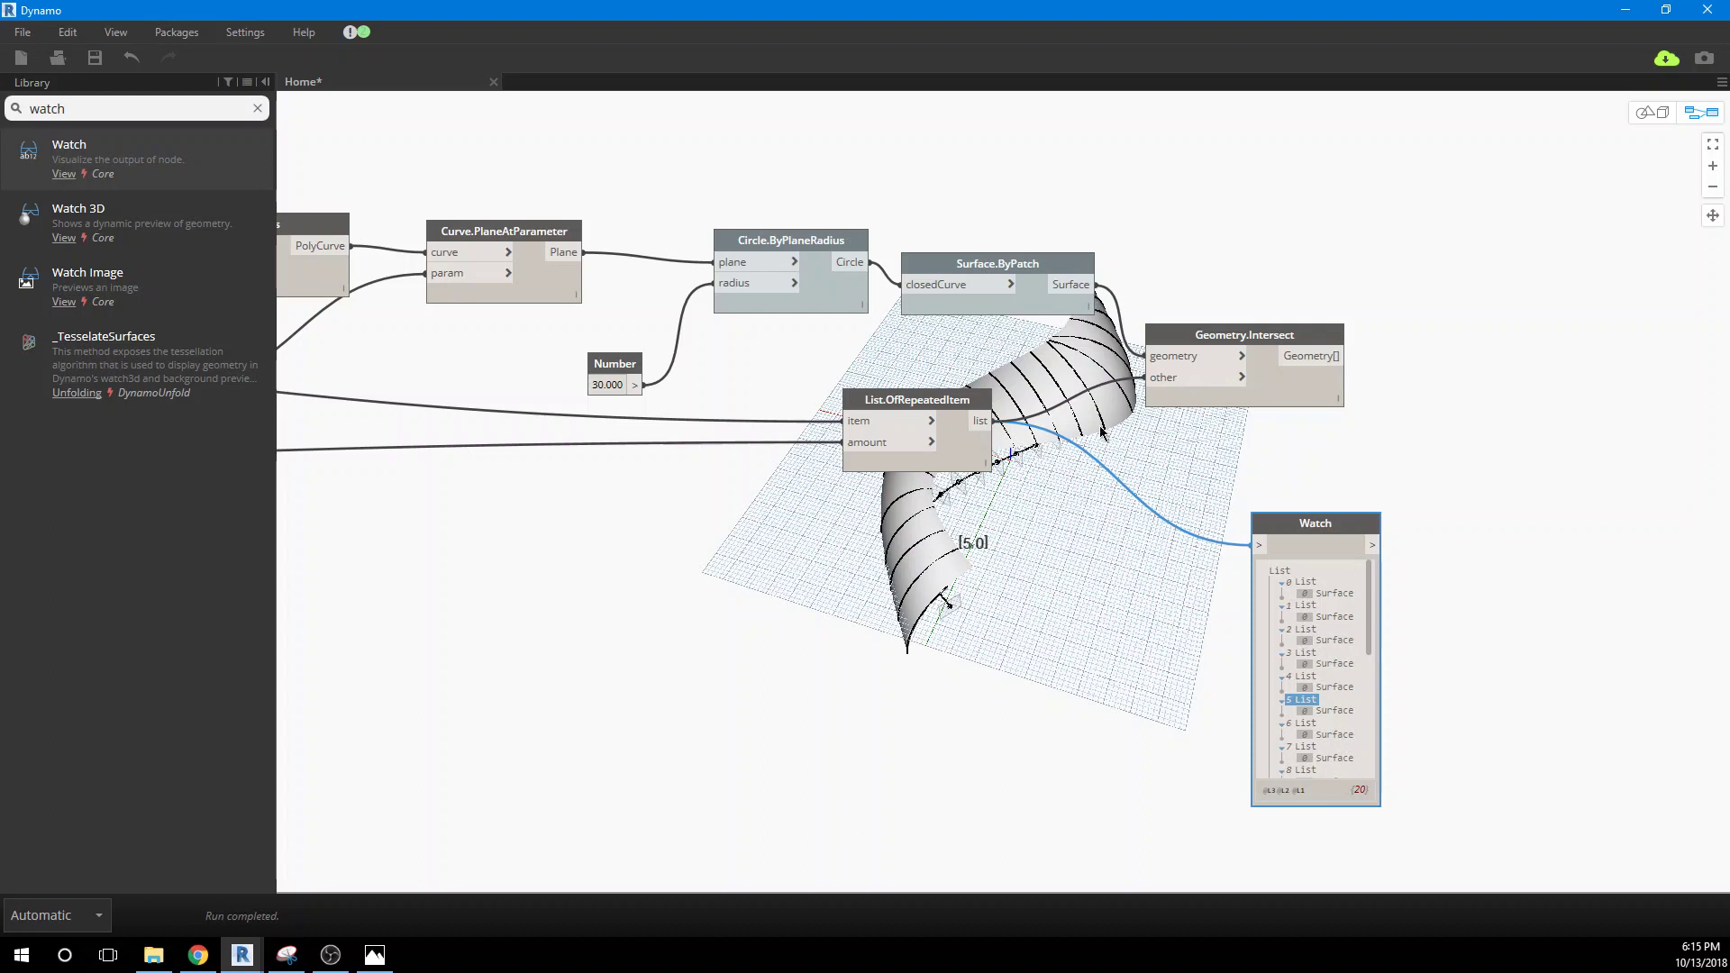